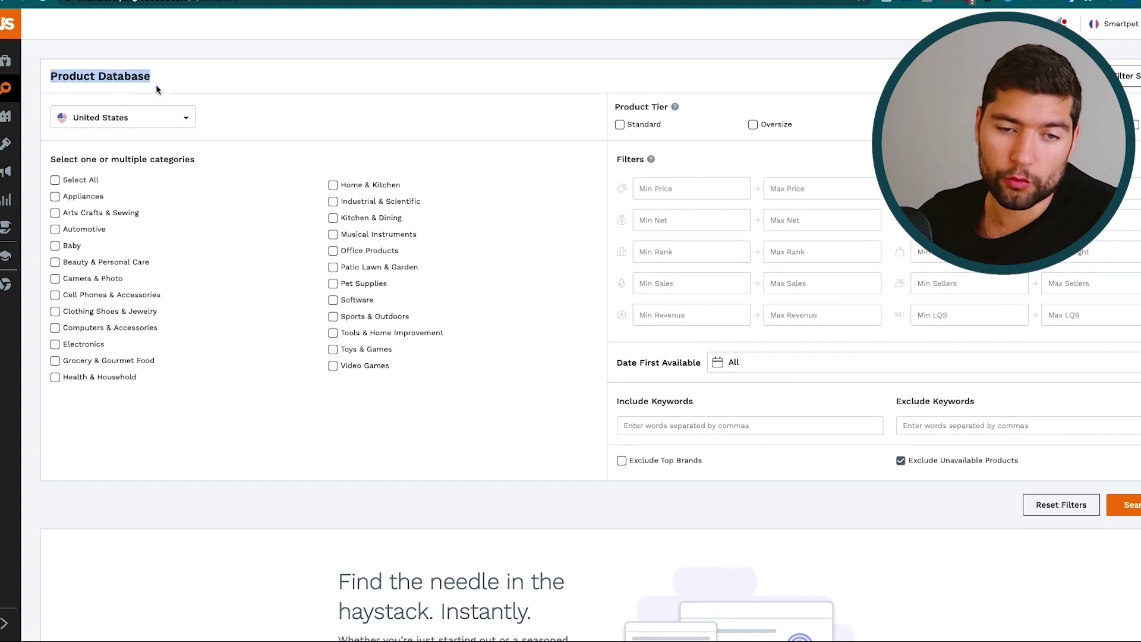
Open the Product Database in the product research section and set its marketplace to France
{"action": "mouse_move", "coordinate": [55, 100]}
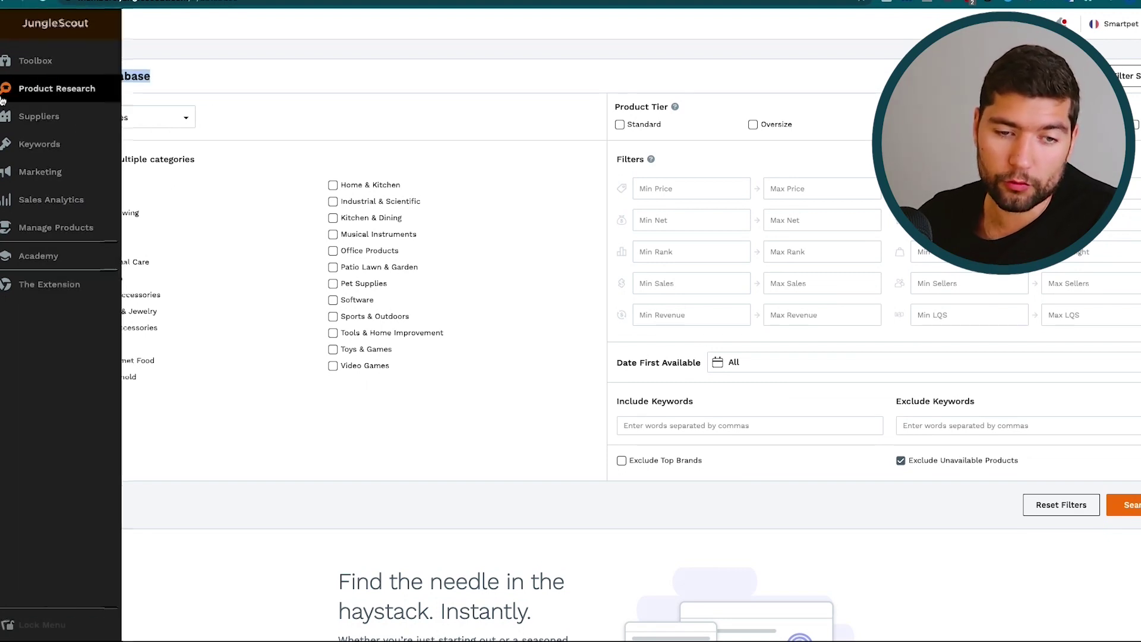
{"action": "left_click", "coordinate": [52, 96]}
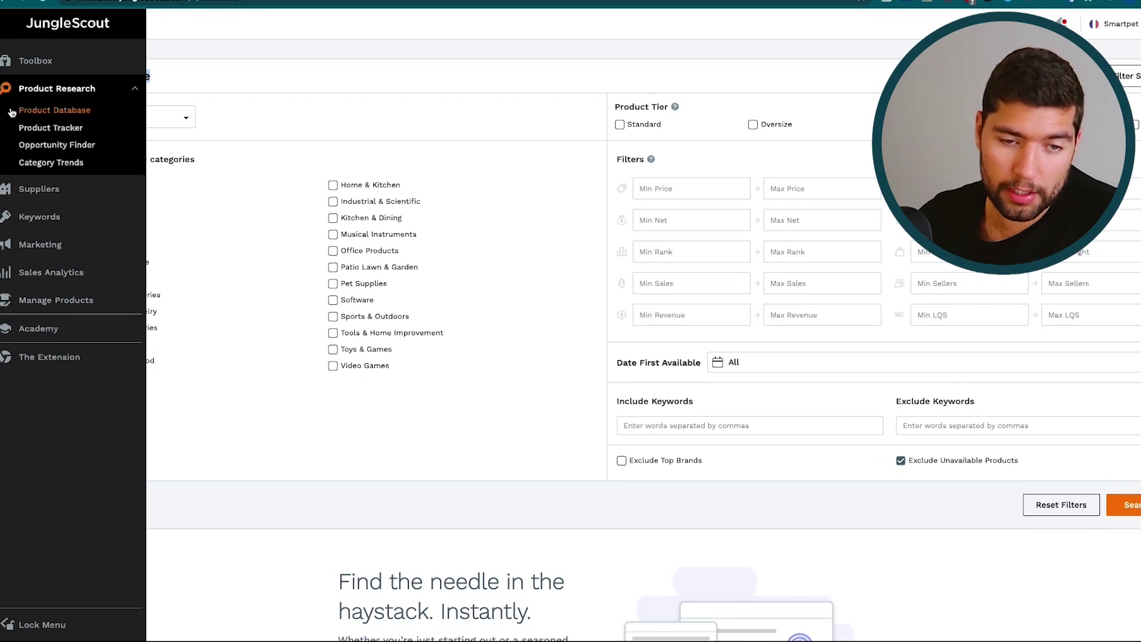
{"action": "left_click", "coordinate": [41, 111]}
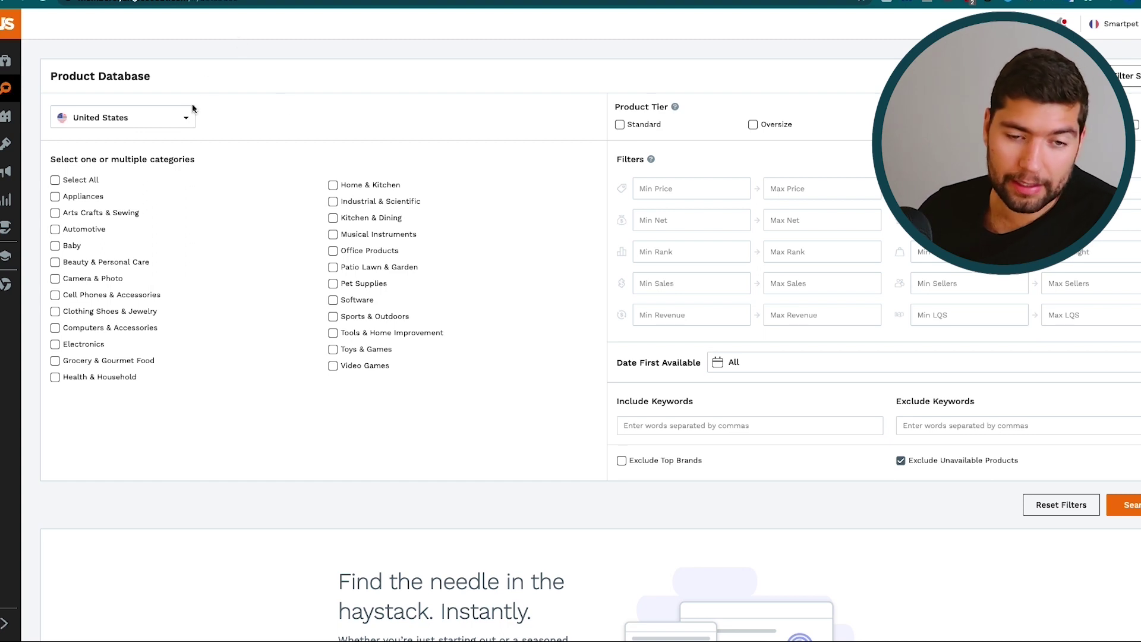
{"action": "left_click", "coordinate": [186, 118]}
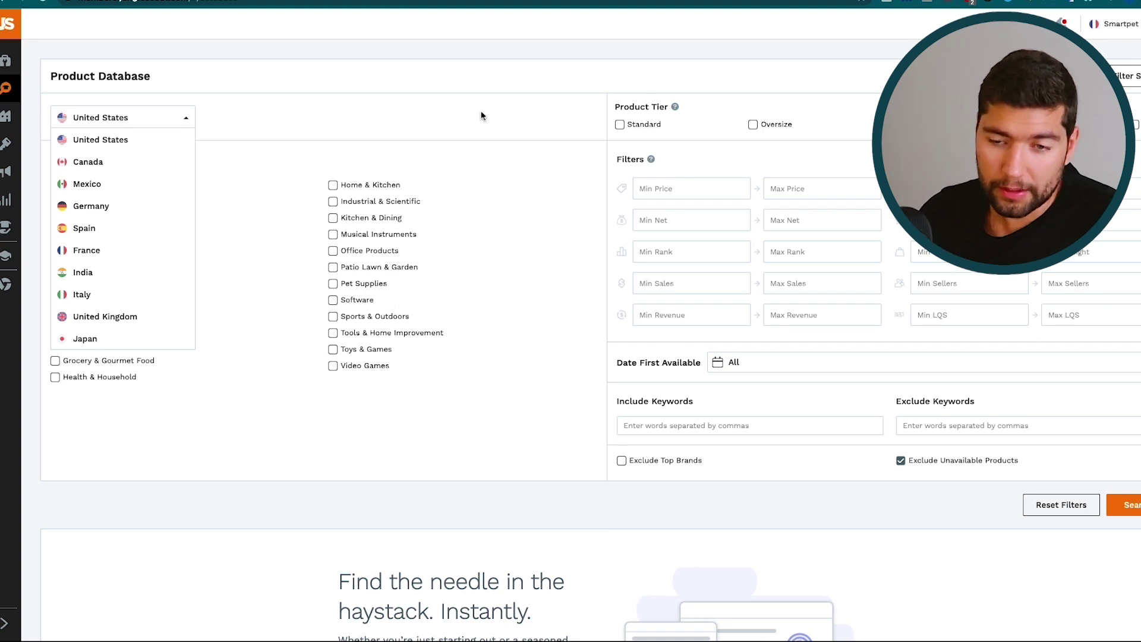
{"action": "left_click", "coordinate": [86, 250]}
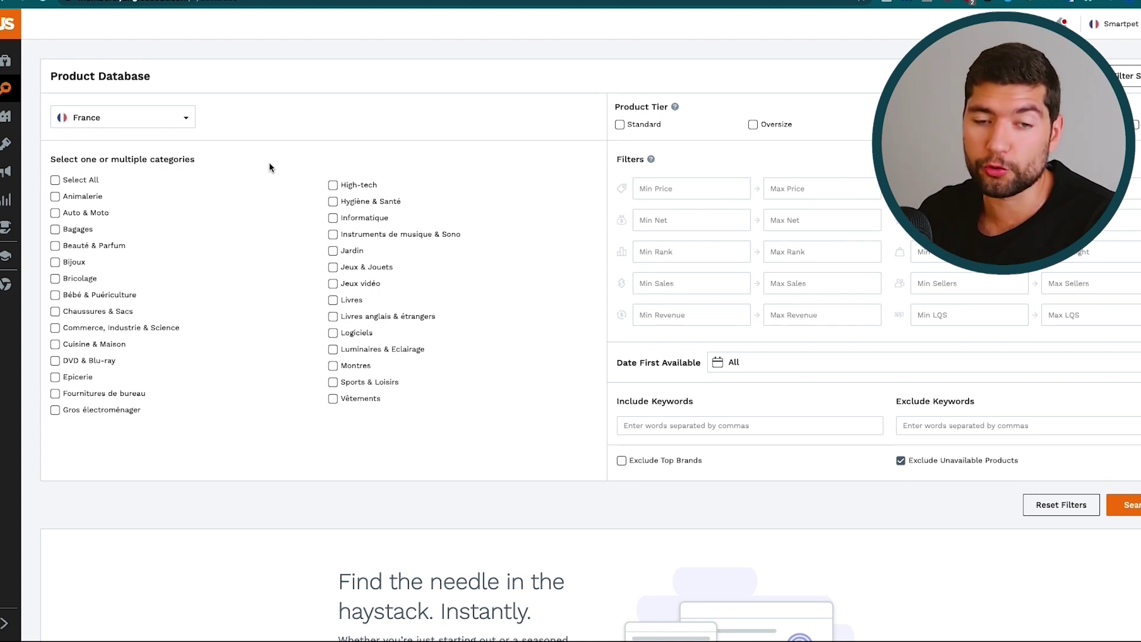
{"action": "left_click", "coordinate": [186, 115]}
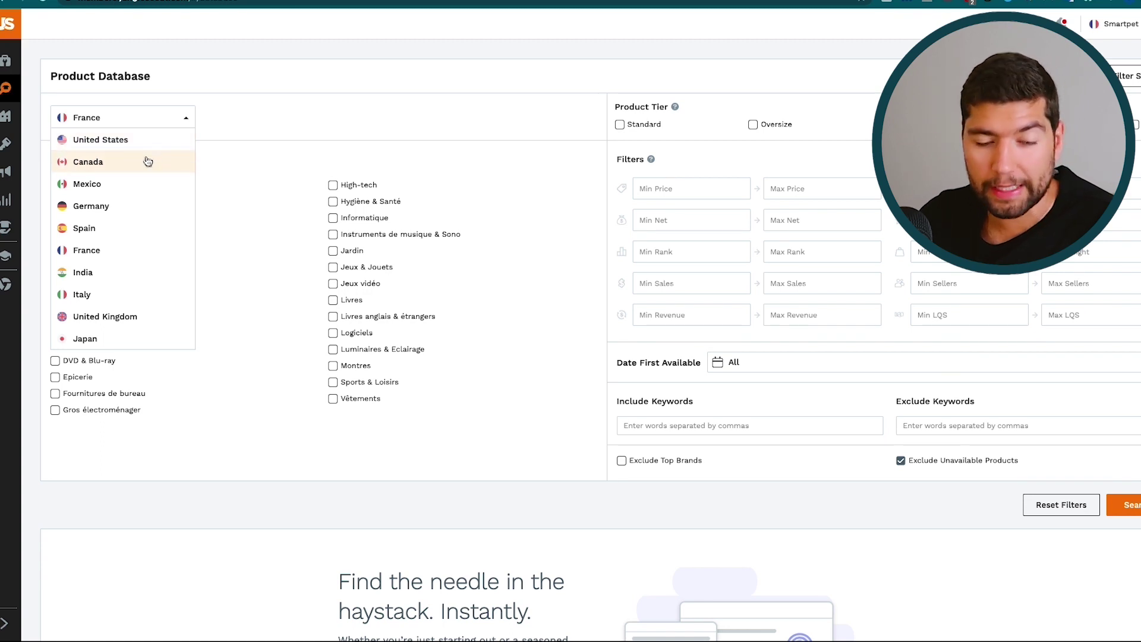
{"action": "left_click", "coordinate": [137, 259]}
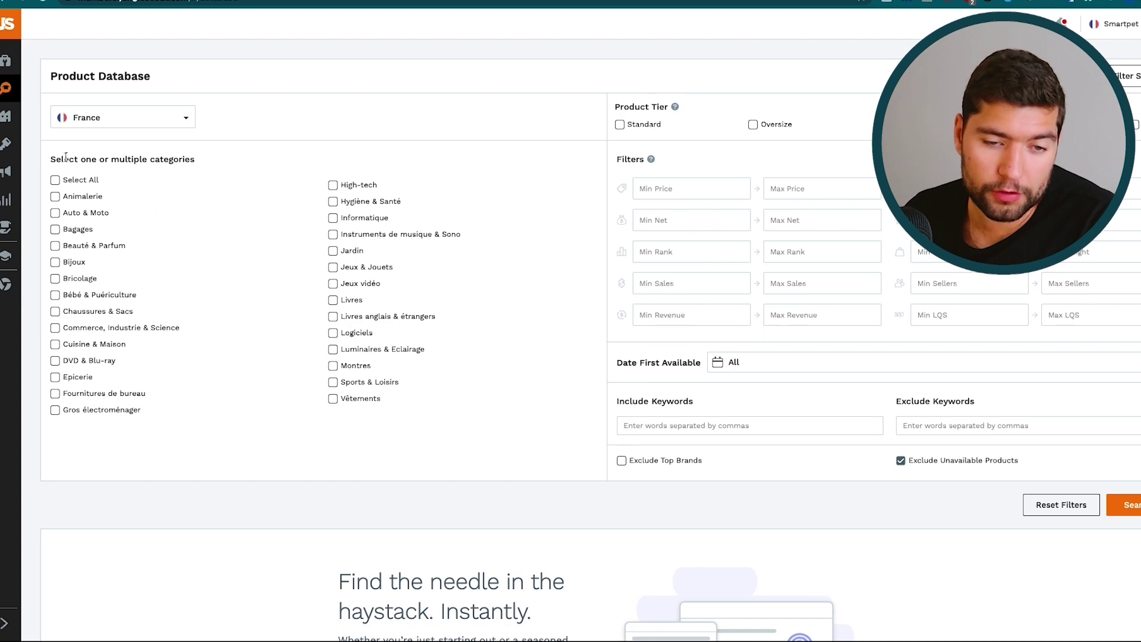
Select the product categories Animalerie, Bricolage and Bébé & Puériculture
{"action": "left_click_drag", "start_coordinate": [53, 158], "coordinate": [194, 159]}
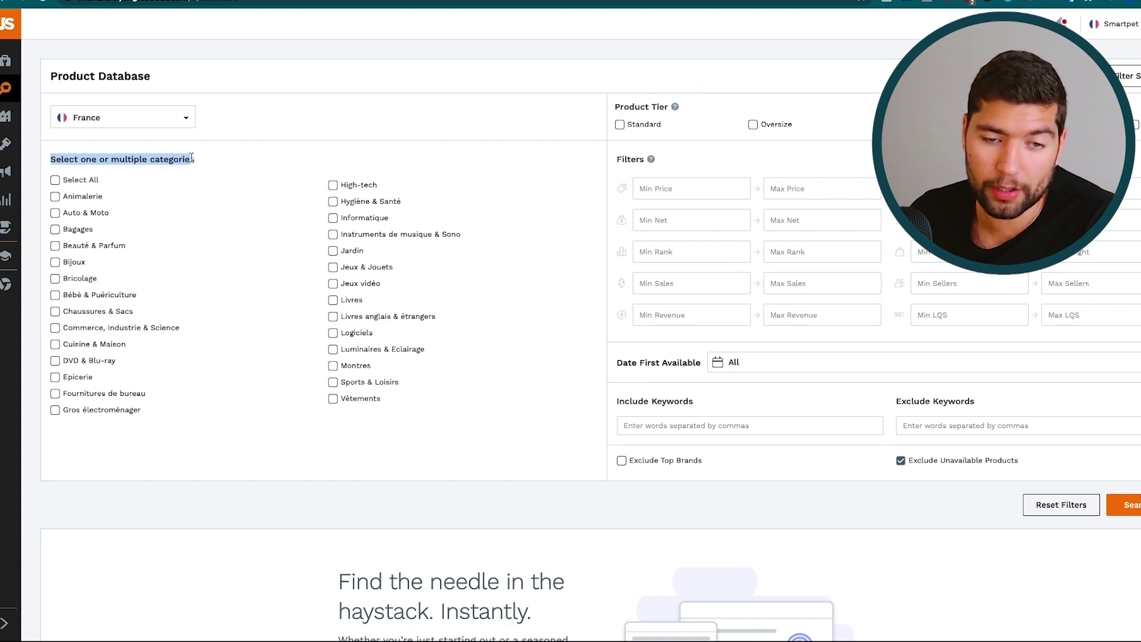
{"action": "left_click", "coordinate": [220, 170]}
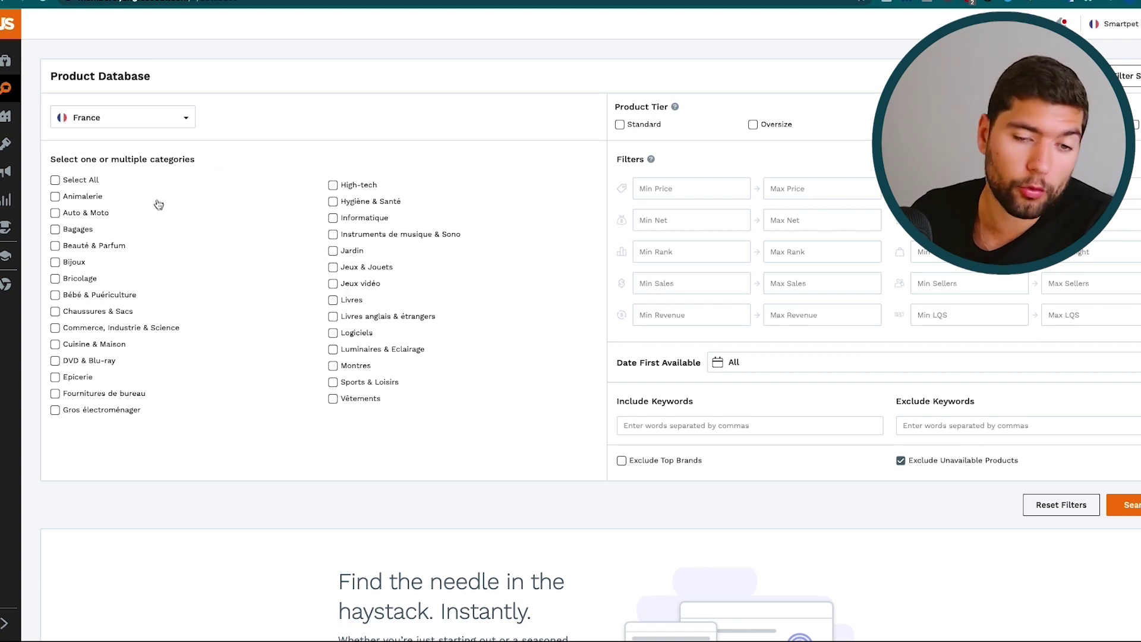
{"action": "left_click", "coordinate": [55, 196]}
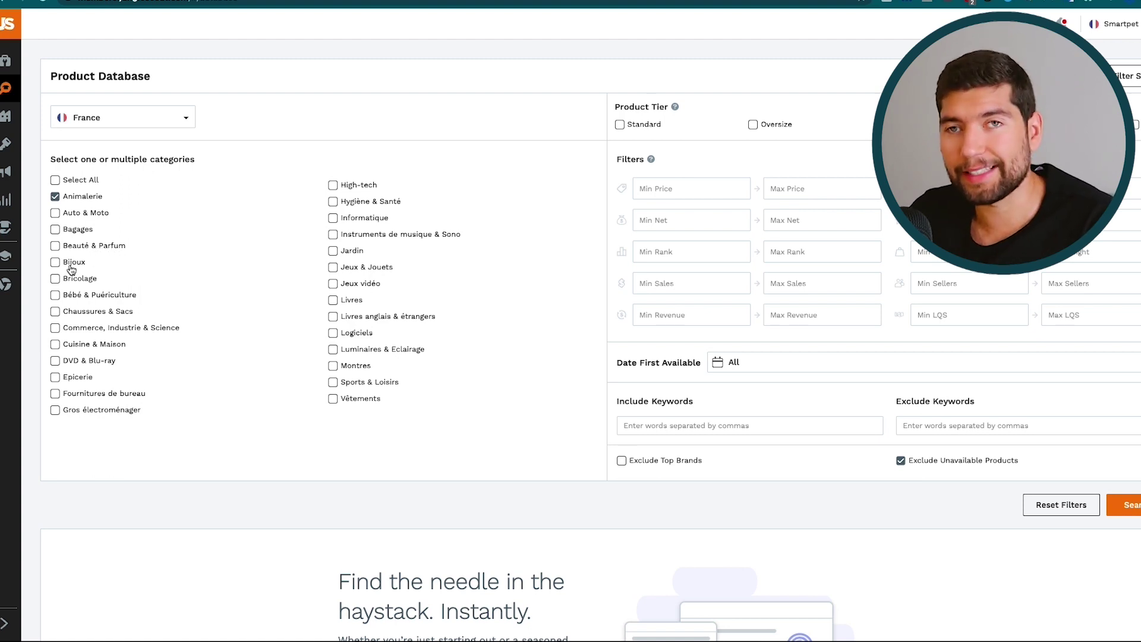
{"action": "left_click", "coordinate": [51, 279]}
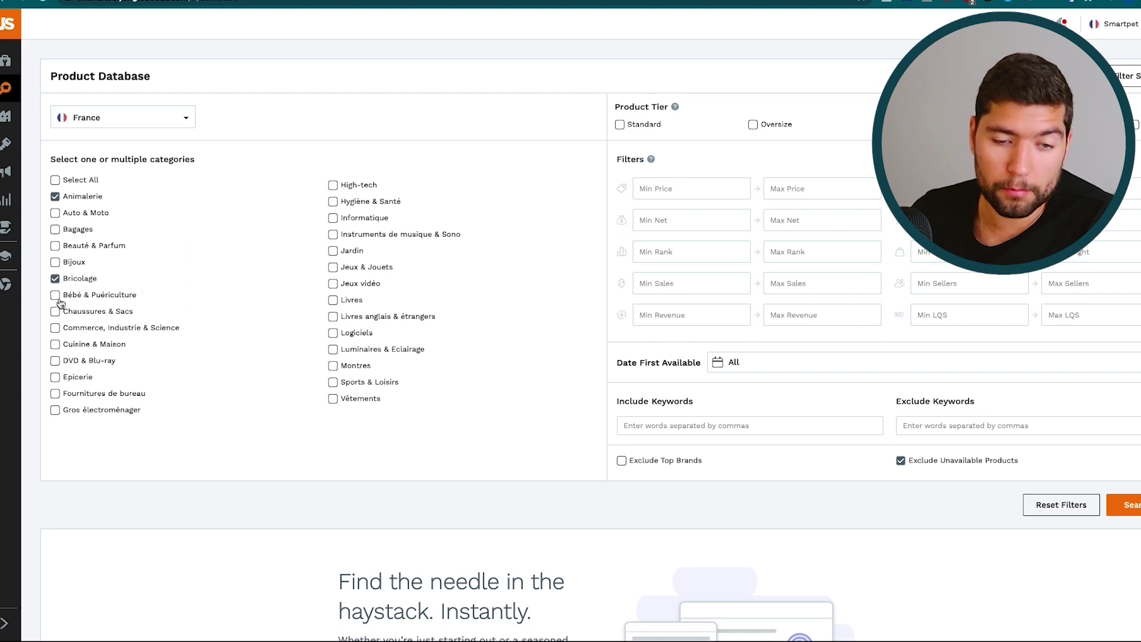
{"action": "left_click", "coordinate": [55, 296]}
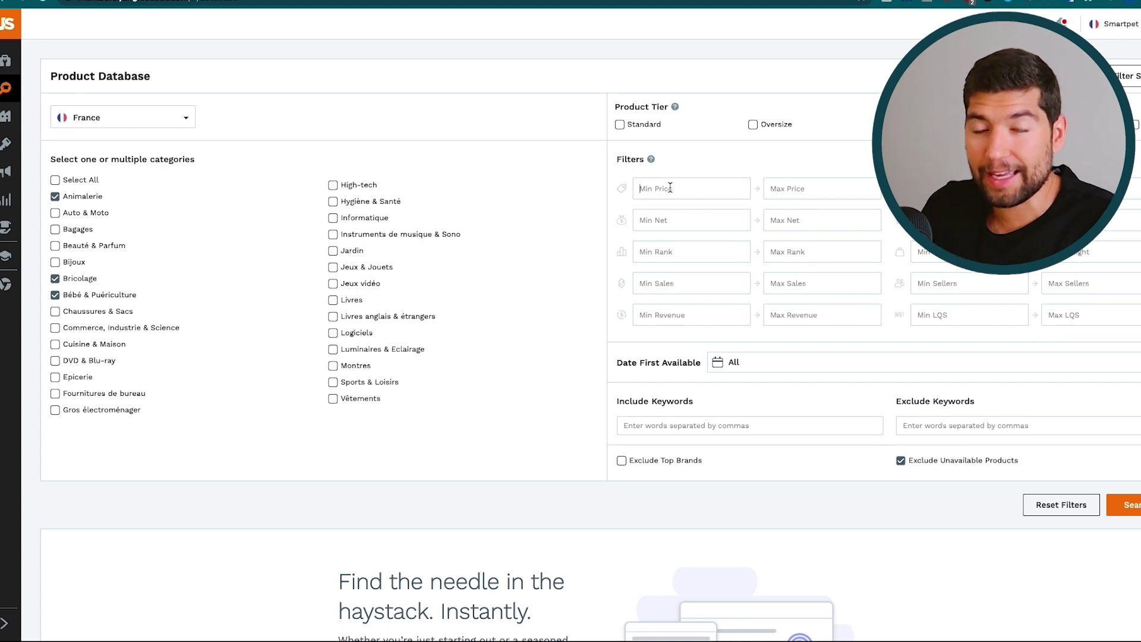
Filter products to a price from 15 to 35 and a review count from 30 to 200
{"action": "type", "text": "15"}
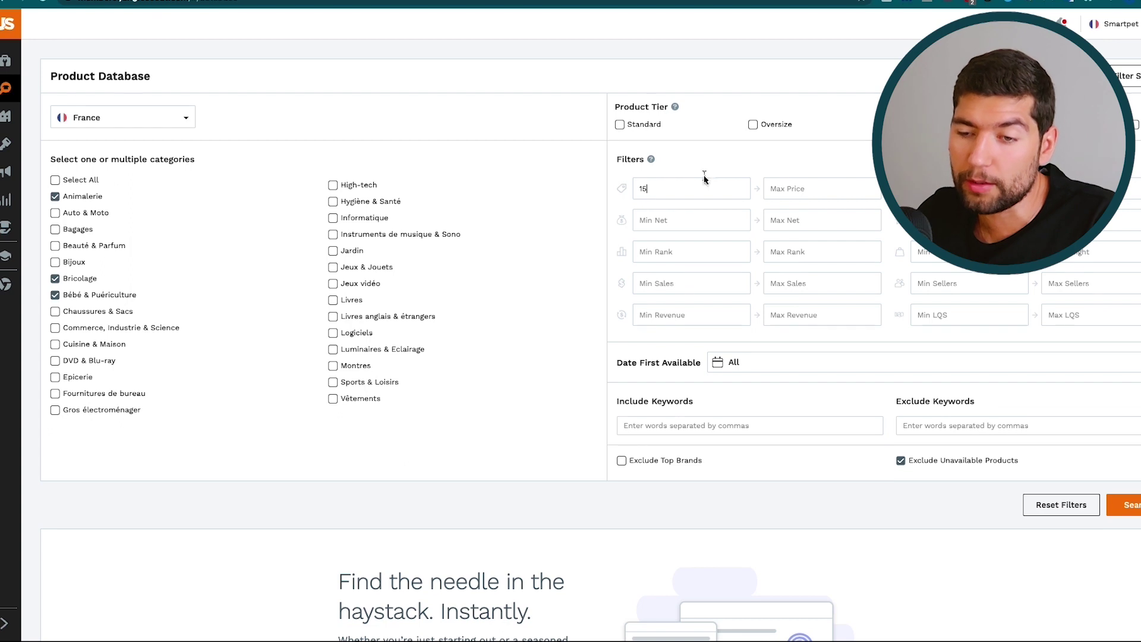
{"action": "type", "text": "35"}
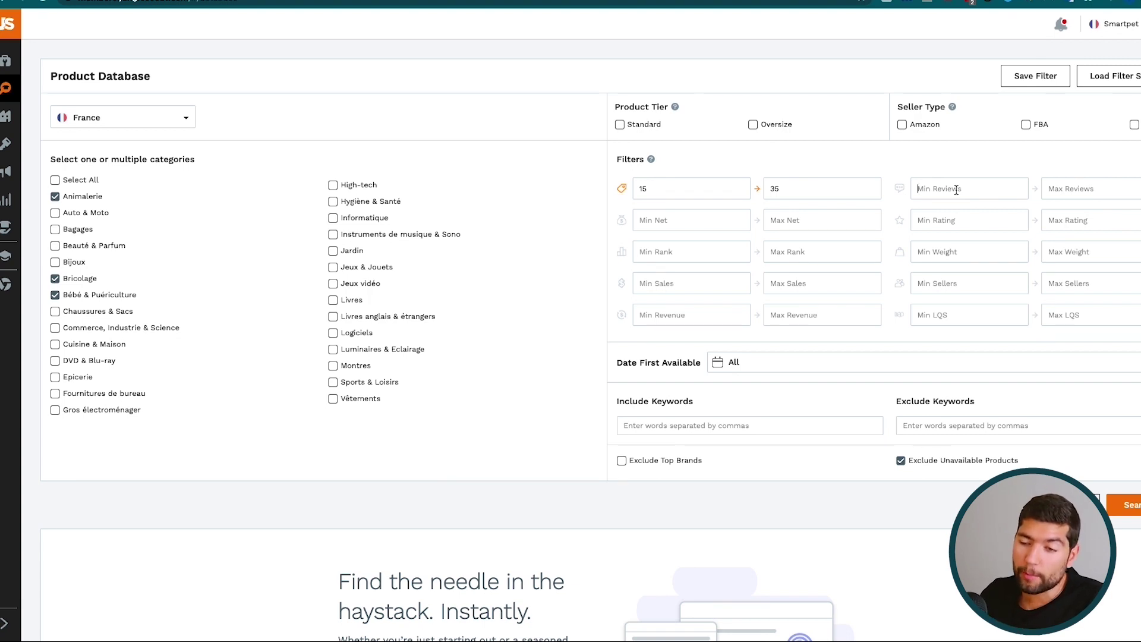
{"action": "type", "text": "30"}
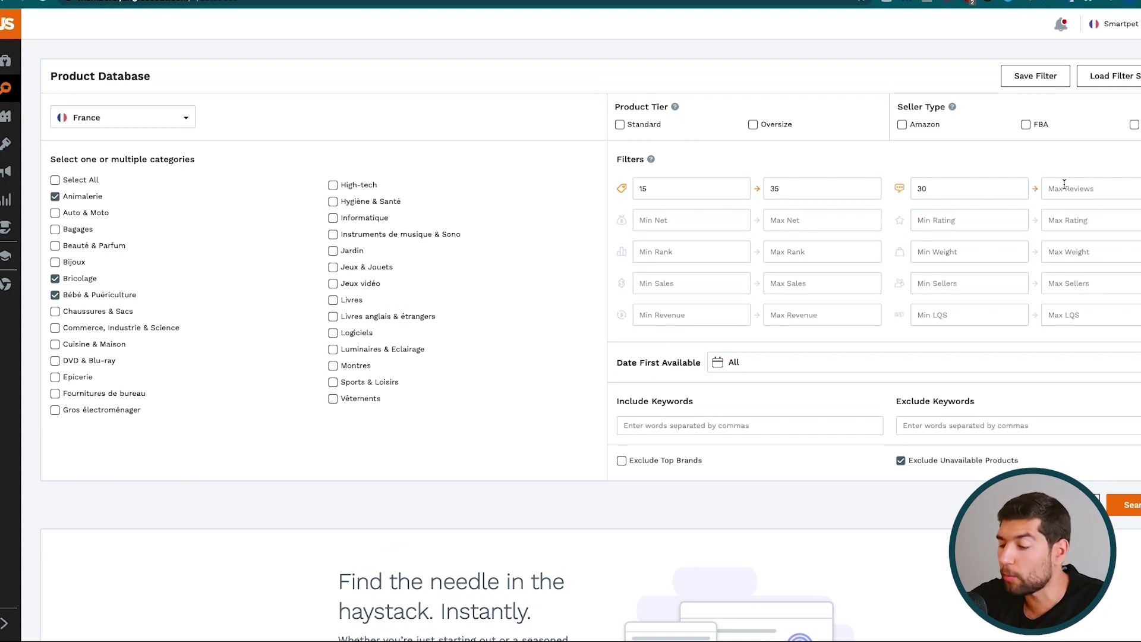
{"action": "type", "text": "200"}
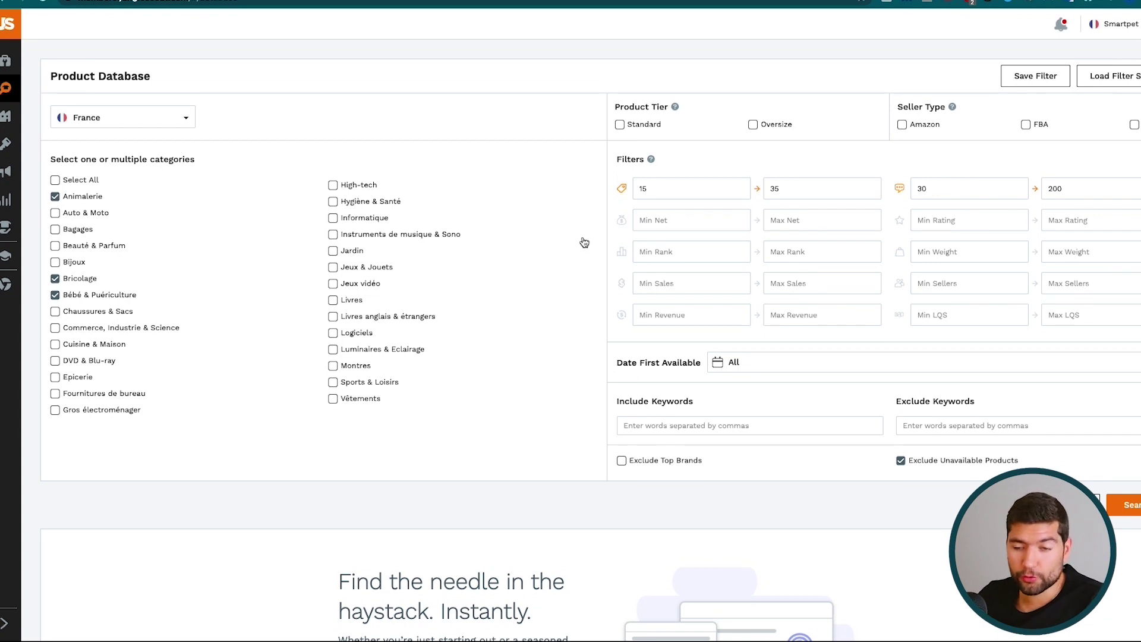
Set the sales filter to a minimum of 150 and a maximum of 450
{"action": "mouse_move", "coordinate": [624, 219]}
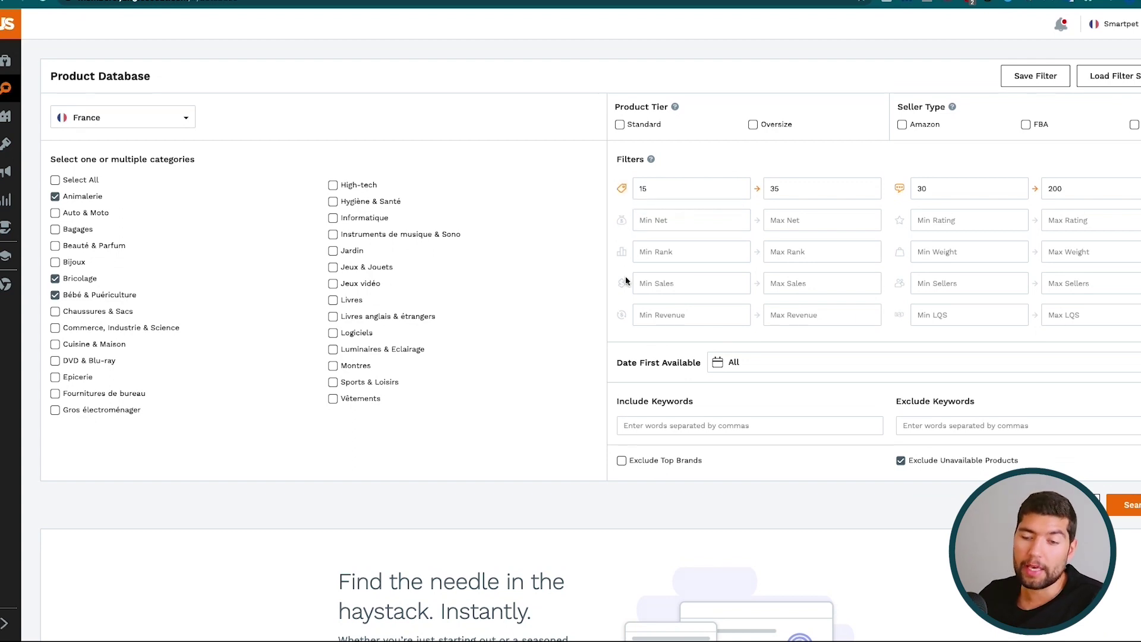
{"action": "mouse_move", "coordinate": [624, 283]}
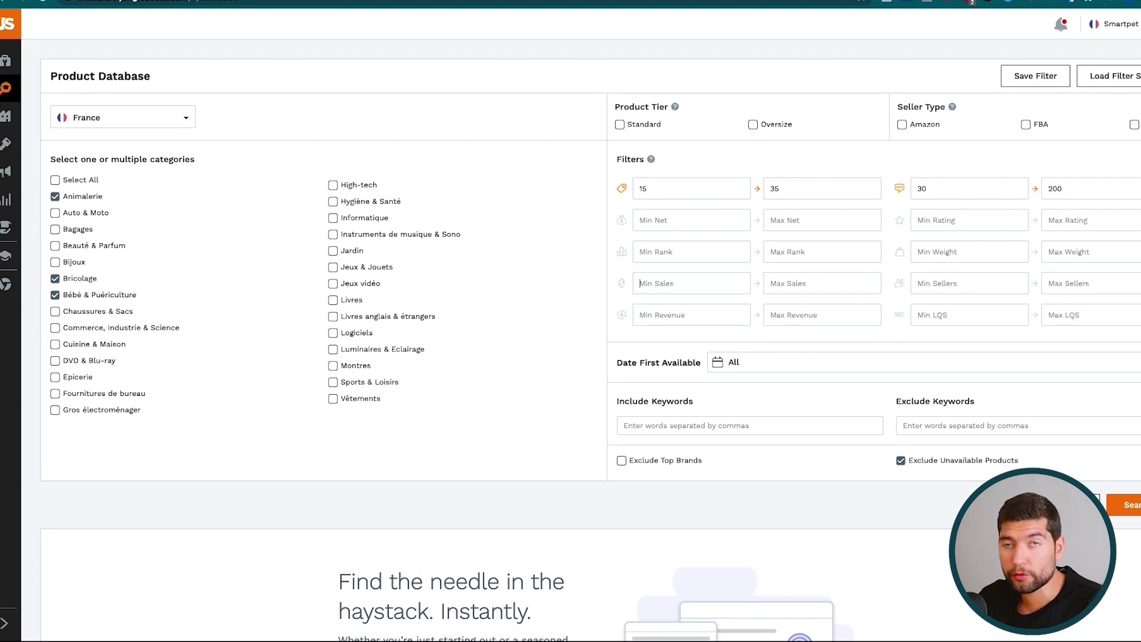
{"action": "type", "text": "150"}
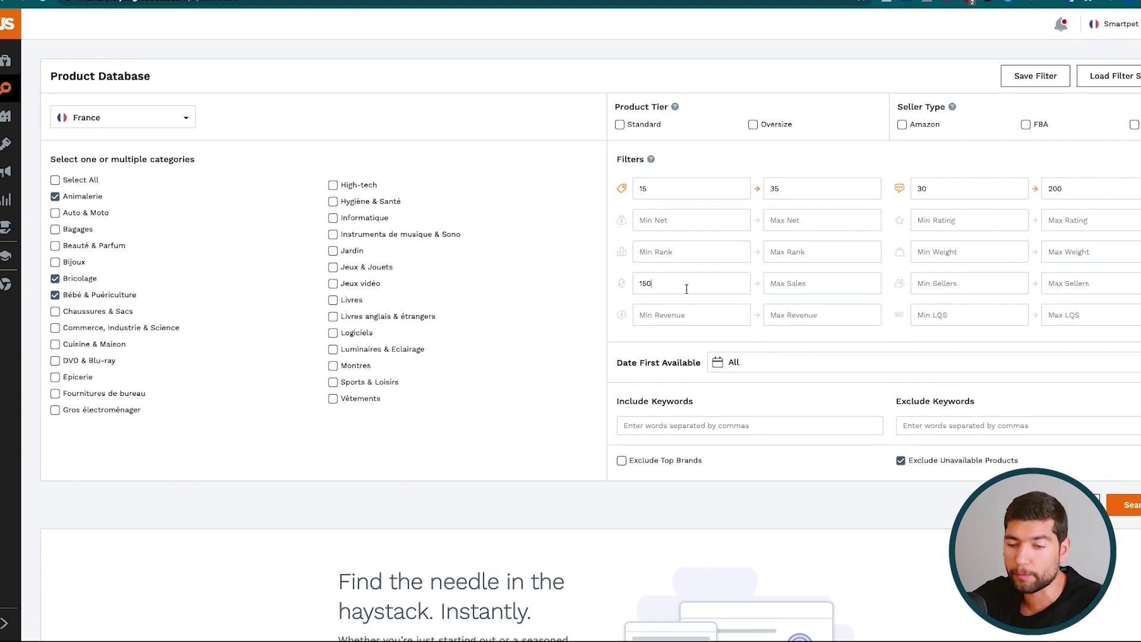
{"action": "left_click", "coordinate": [801, 283]}
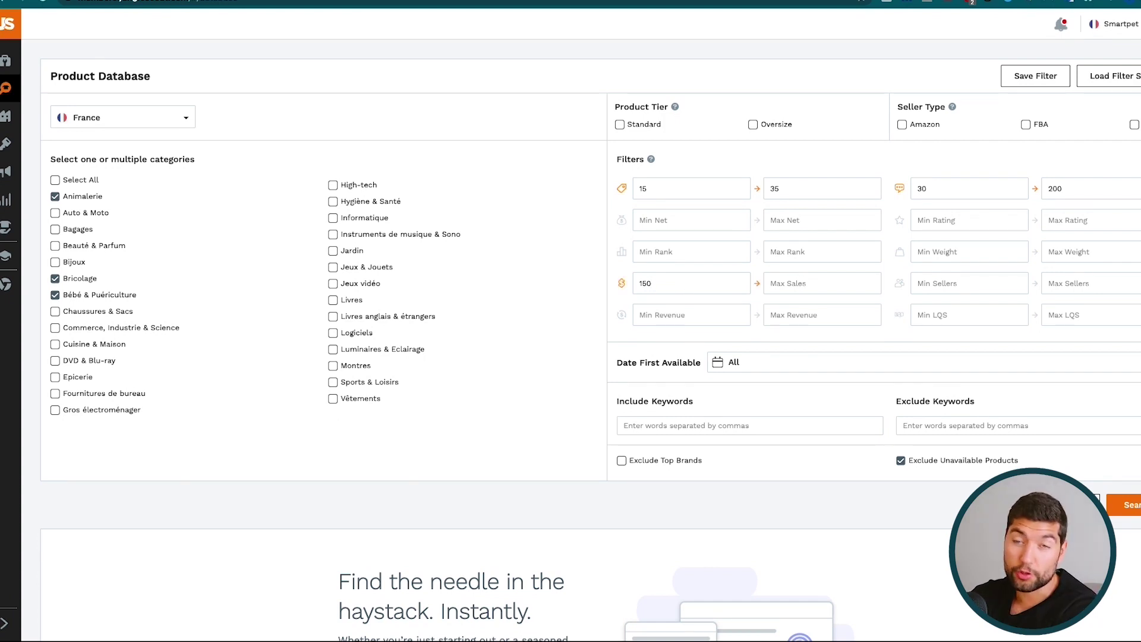
{"action": "type", "text": "400"}
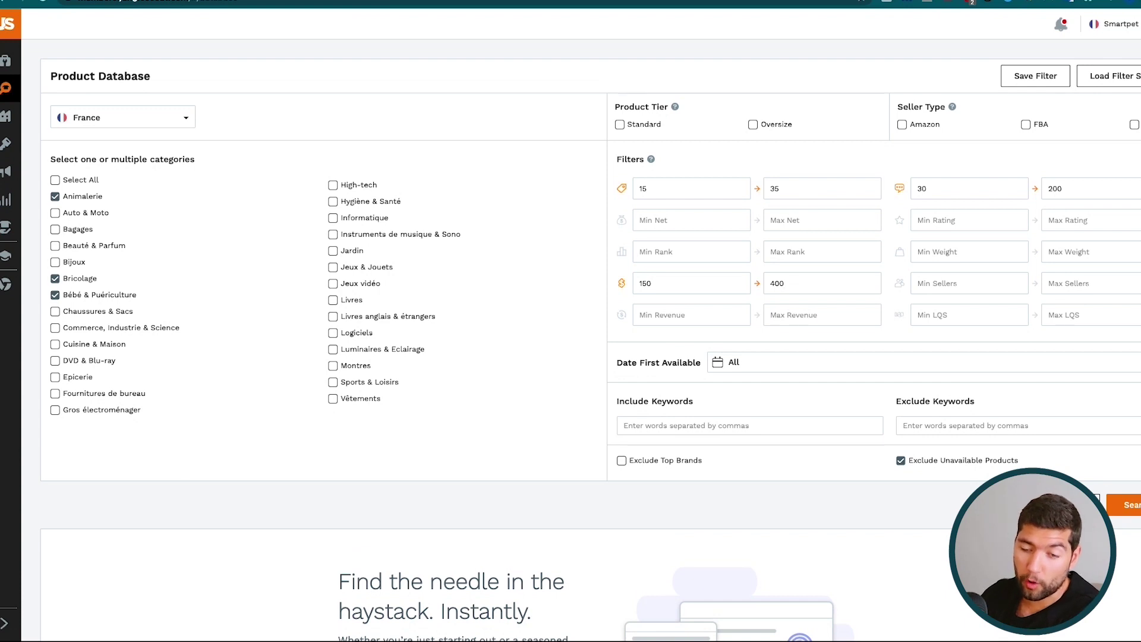
{"action": "key", "text": "BackSpace"}
{"action": "key", "text": "BackSpace"}
{"action": "type", "text": "50"}
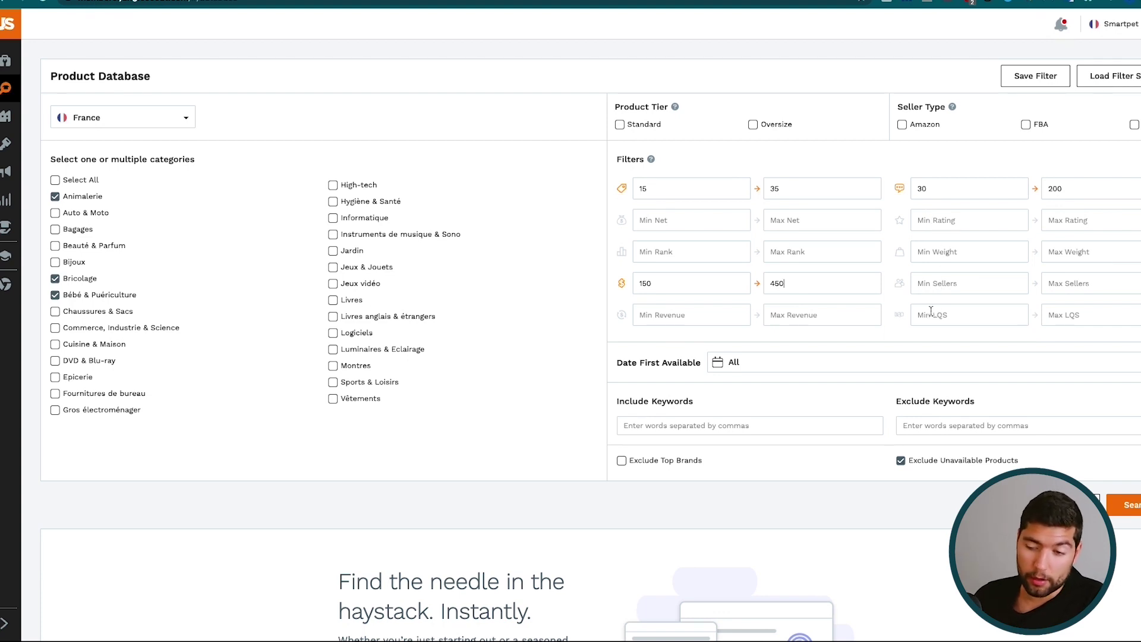
Run the product search with the chosen categories and filters
{"action": "mouse_move", "coordinate": [895, 320]}
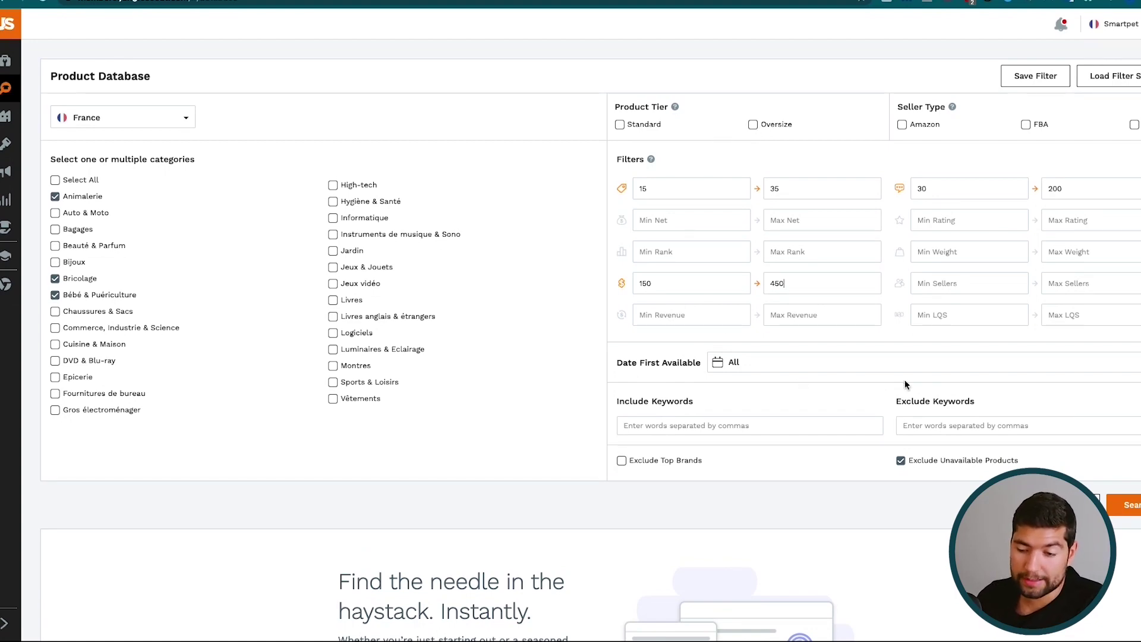
{"action": "scroll", "coordinate": [815, 381], "scroll_direction": "down", "scroll_amount": 1}
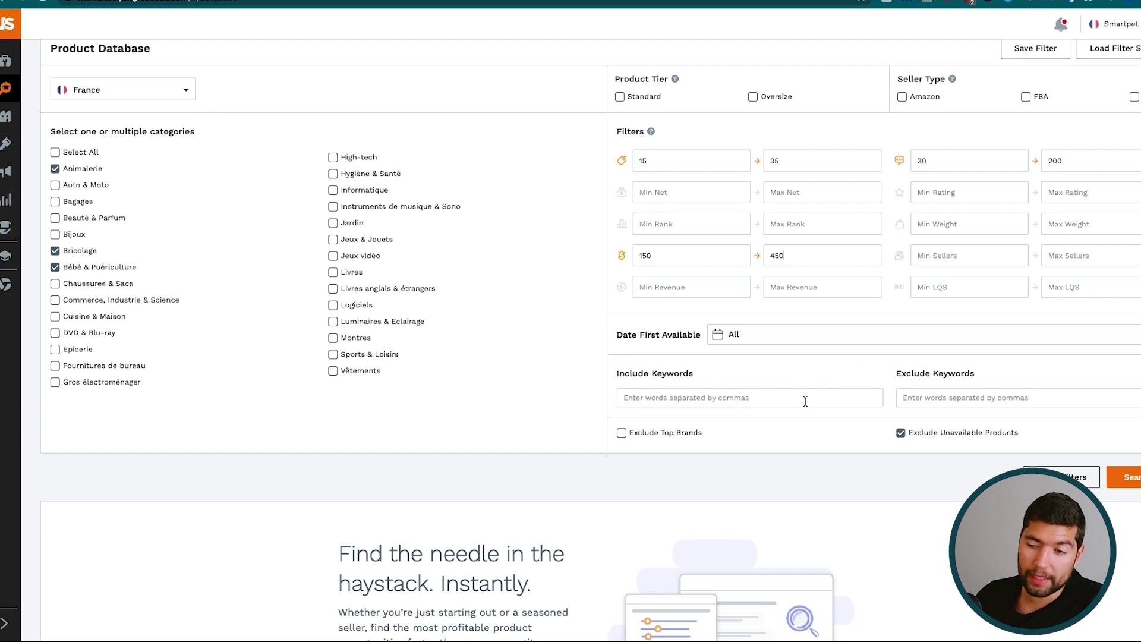
{"action": "scroll", "coordinate": [820, 398], "scroll_direction": "down", "scroll_amount": 2}
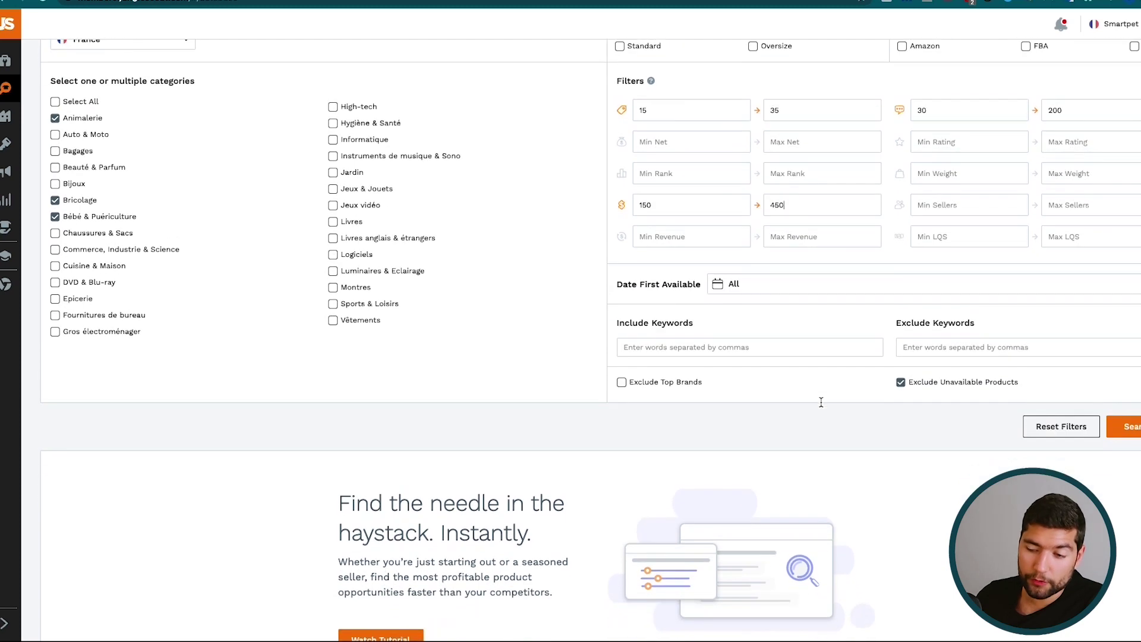
{"action": "left_click", "coordinate": [1122, 428]}
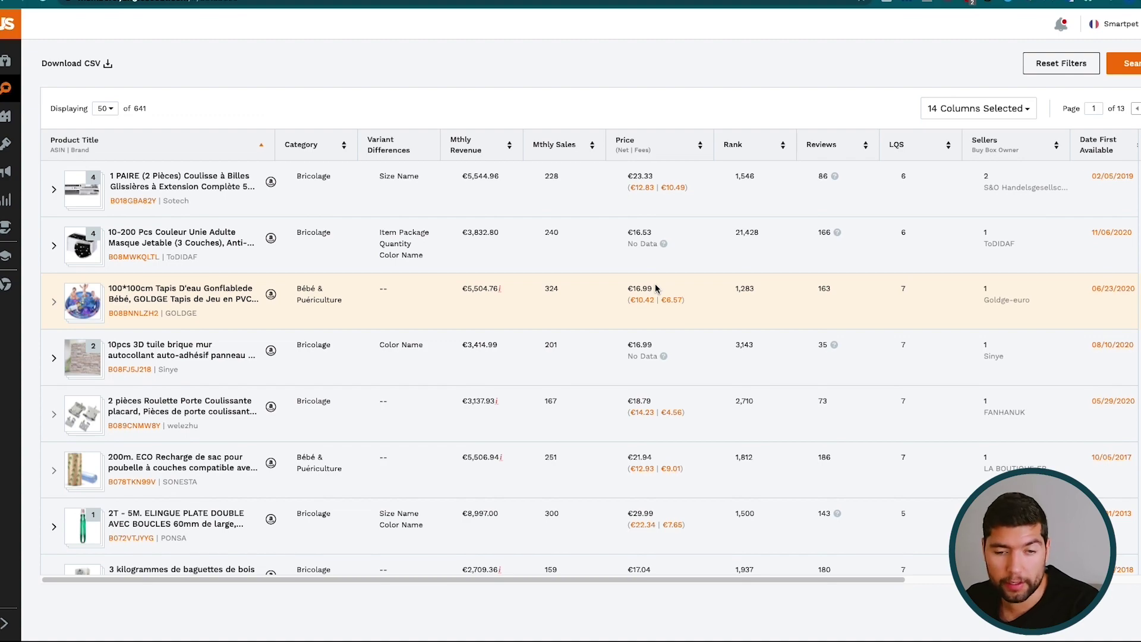
Examine how many products match and compare the result list with the applied categories and filters
{"action": "left_click_drag", "start_coordinate": [136, 107], "coordinate": [159, 112]}
{"action": "scroll", "coordinate": [91, 126], "scroll_direction": "up", "scroll_amount": 4}
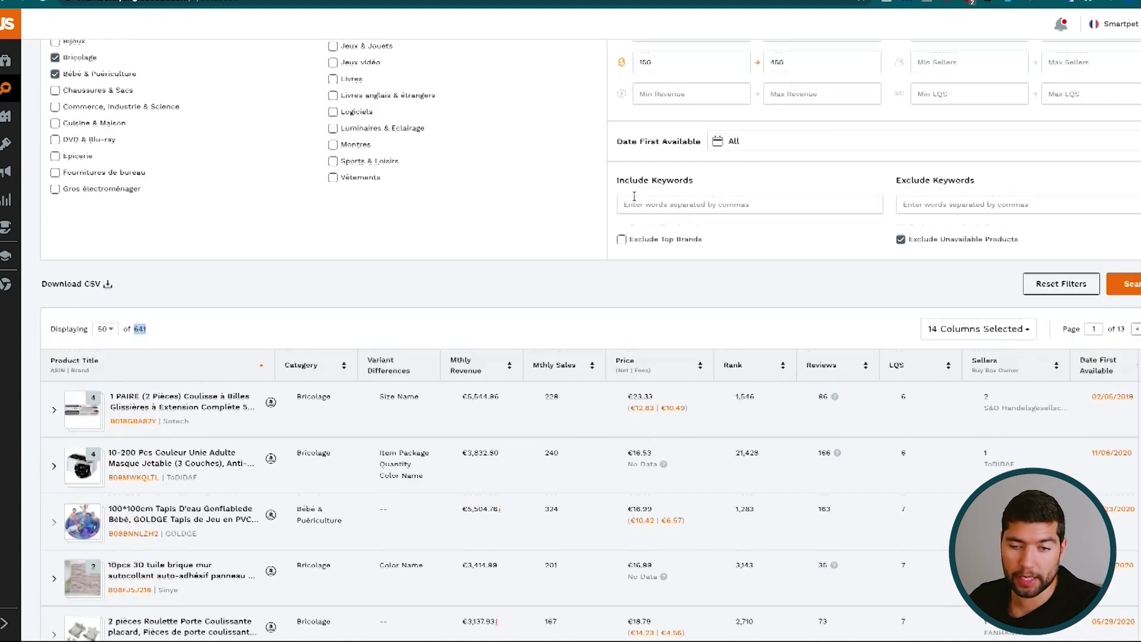
{"action": "scroll", "coordinate": [91, 126], "scroll_direction": "up", "scroll_amount": 2}
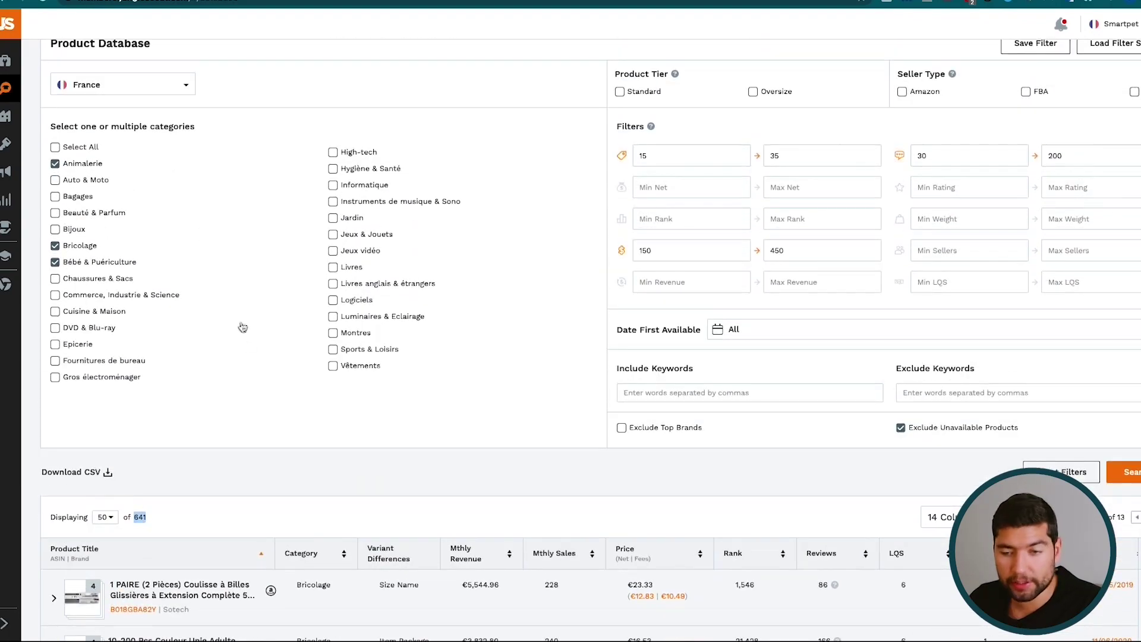
{"action": "scroll", "coordinate": [402, 408], "scroll_direction": "down", "scroll_amount": 2}
{"action": "scroll", "coordinate": [402, 409], "scroll_direction": "down", "scroll_amount": 1}
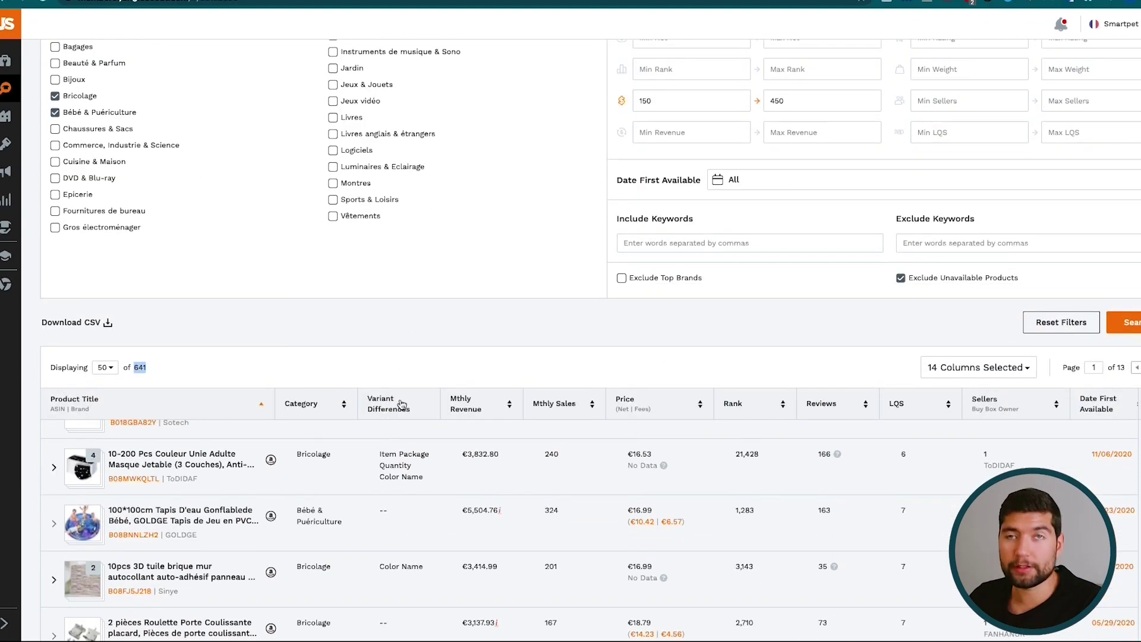
{"action": "scroll", "coordinate": [463, 506], "scroll_direction": "up", "scroll_amount": 1}
{"action": "scroll", "coordinate": [463, 506], "scroll_direction": "up", "scroll_amount": 1}
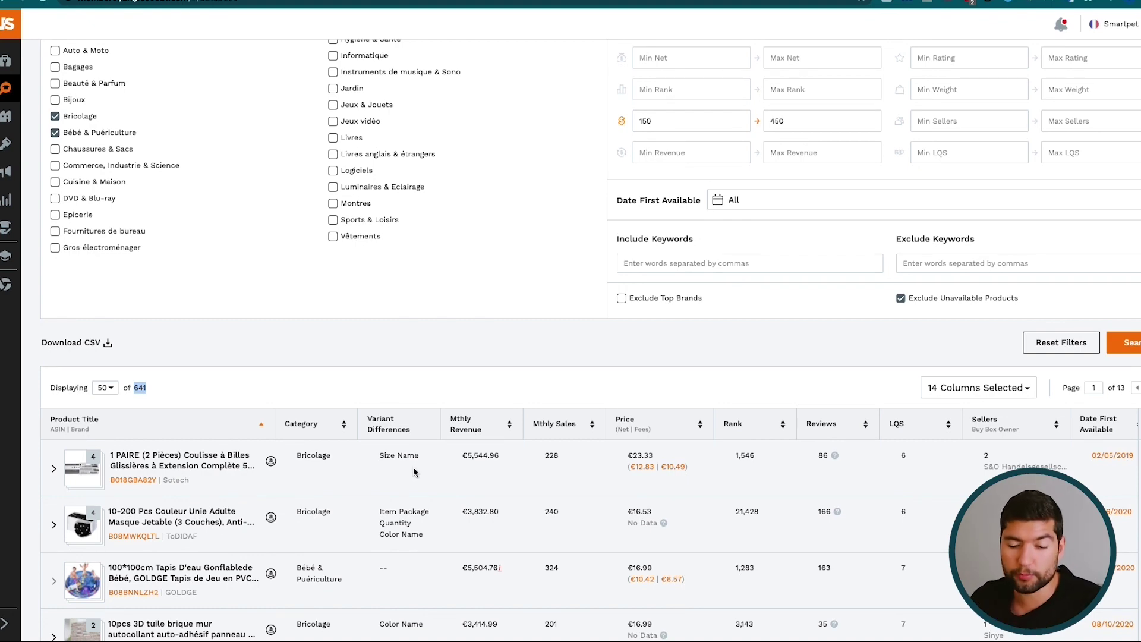
Sort the results by monthly revenue from highest to lowest and open the first product's Amazon page
{"action": "scroll", "coordinate": [283, 355], "scroll_direction": "down", "scroll_amount": 2}
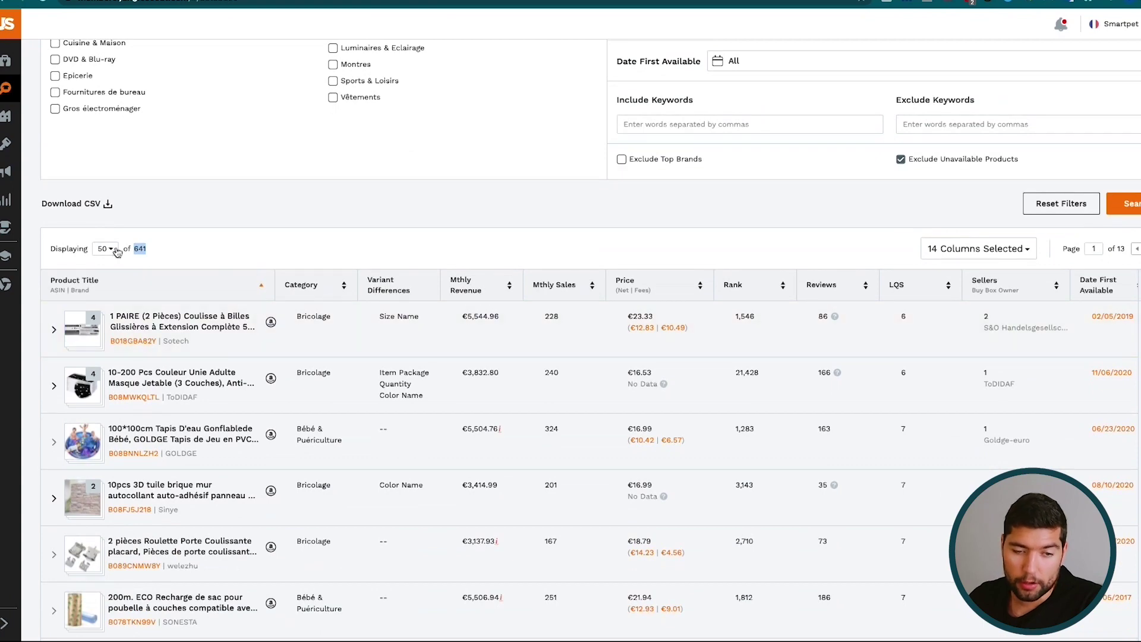
{"action": "scroll", "coordinate": [287, 233], "scroll_direction": "down", "scroll_amount": 1}
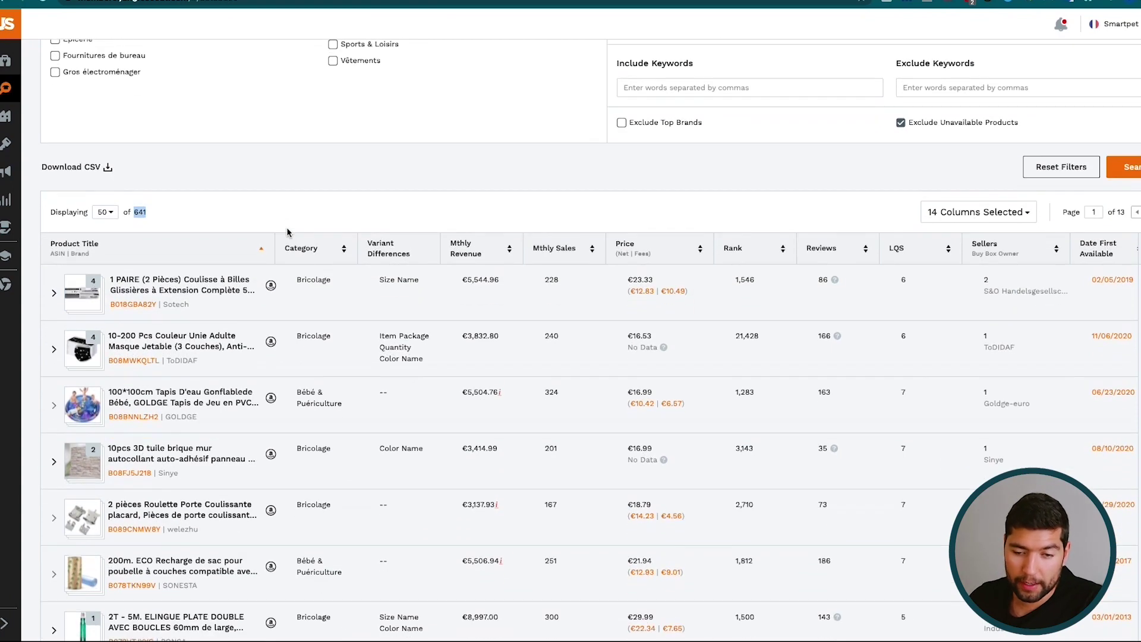
{"action": "left_click", "coordinate": [509, 251]}
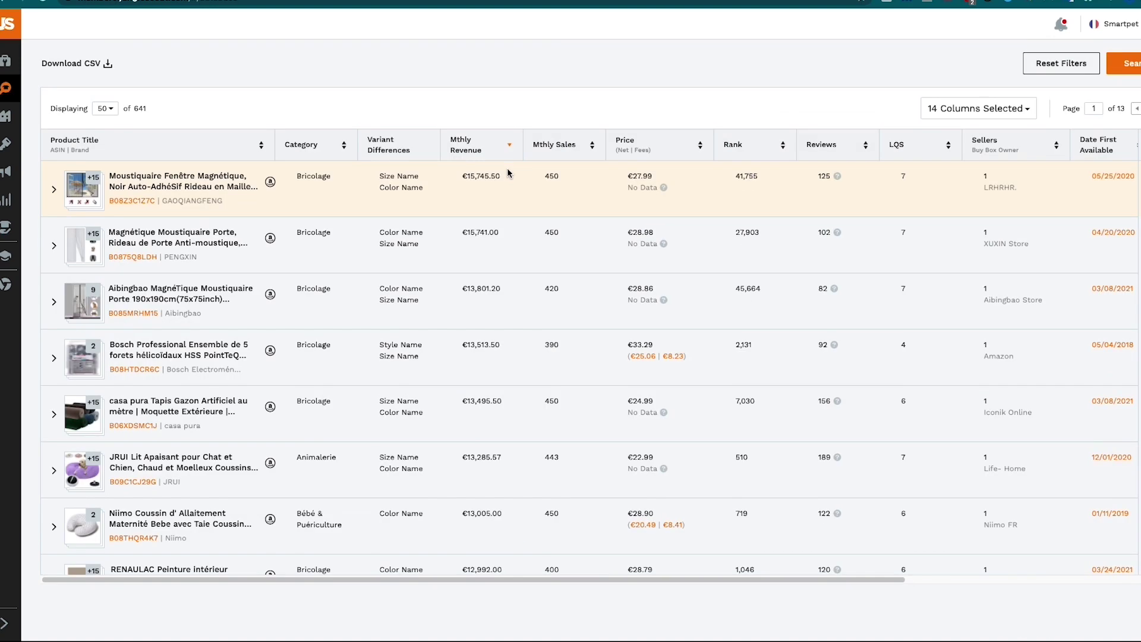
{"action": "left_click_drag", "start_coordinate": [466, 176], "coordinate": [504, 180]}
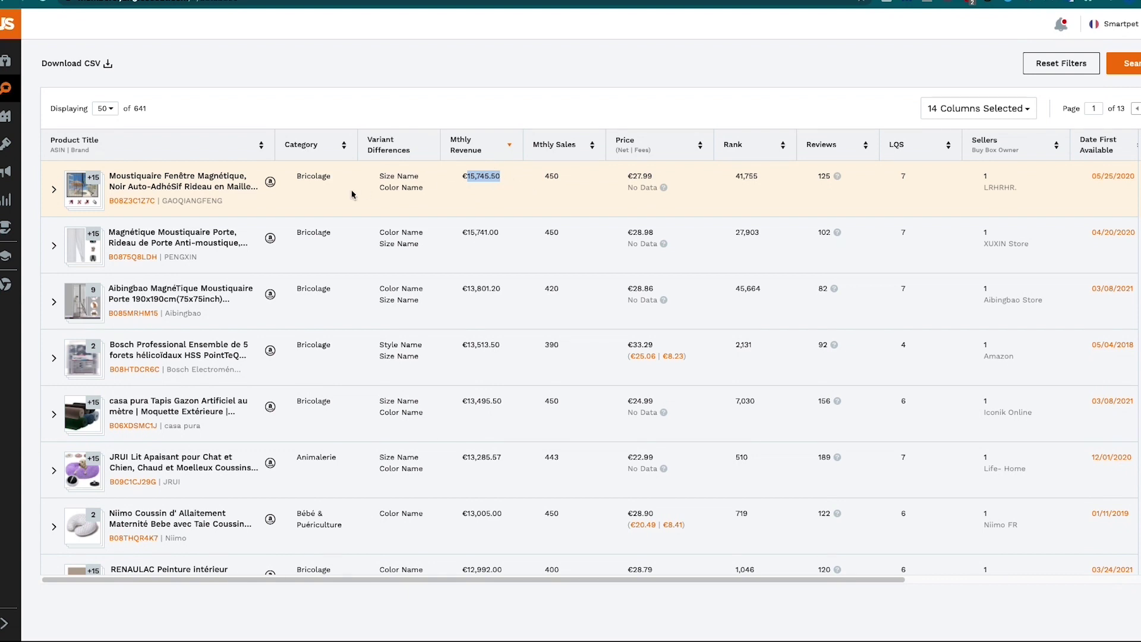
{"action": "left_click", "coordinate": [270, 182]}
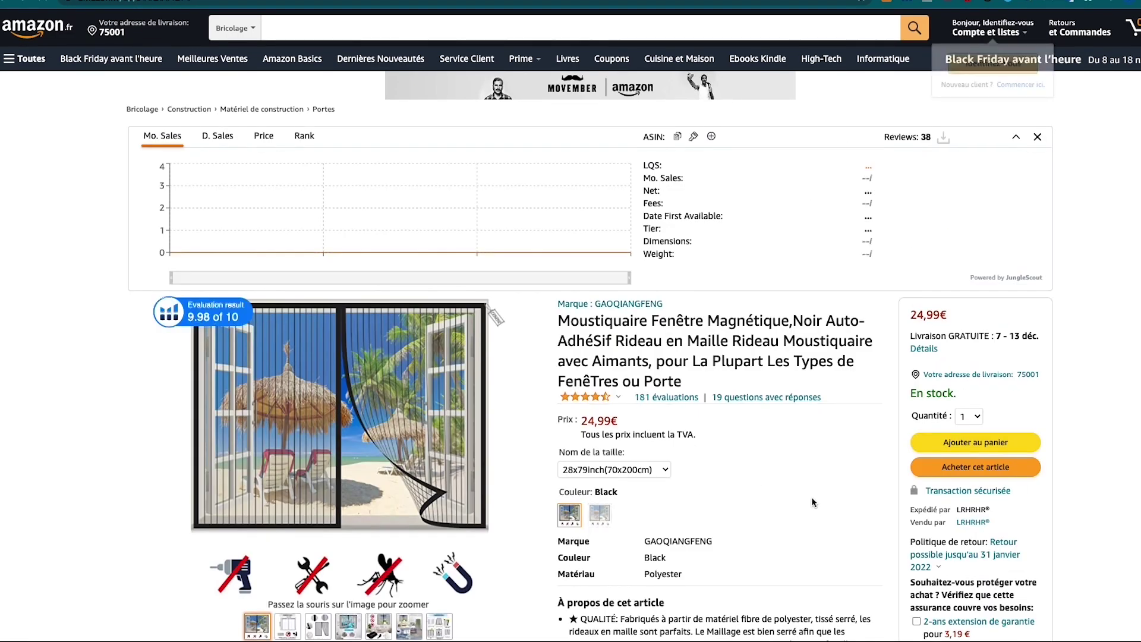
Examine the magnetic window screen listing, including its price, description, gallery images and customer rating breakdown
{"action": "scroll", "coordinate": [831, 504], "scroll_direction": "down", "scroll_amount": 4}
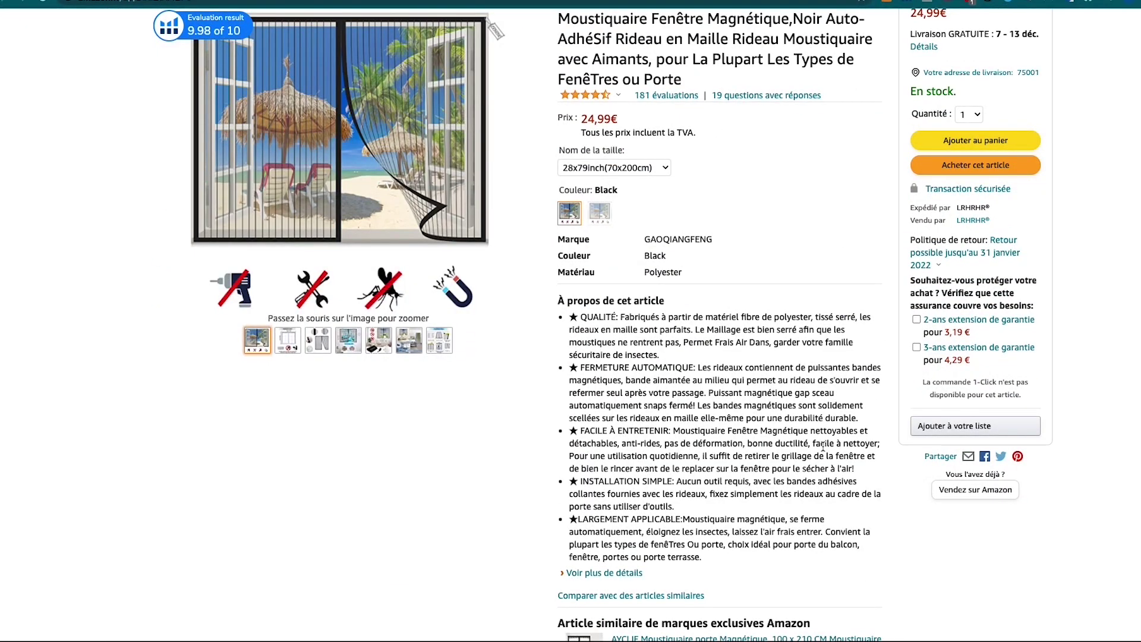
{"action": "scroll", "coordinate": [808, 440], "scroll_direction": "up", "scroll_amount": 1}
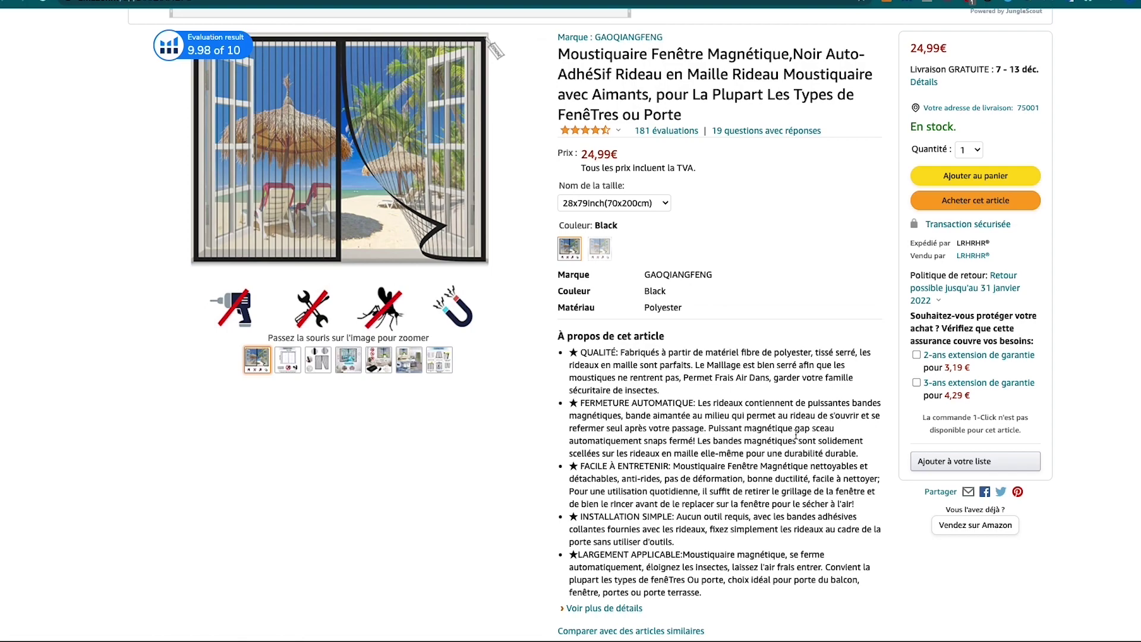
{"action": "scroll", "coordinate": [694, 469], "scroll_direction": "down", "scroll_amount": 2}
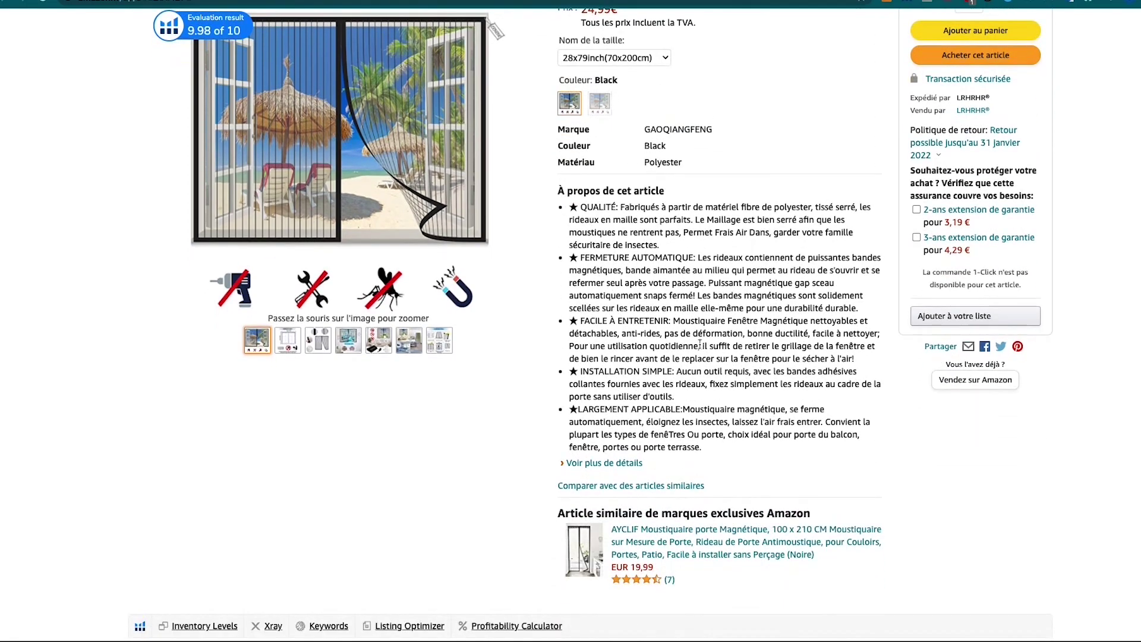
{"action": "mouse_move", "coordinate": [385, 337]}
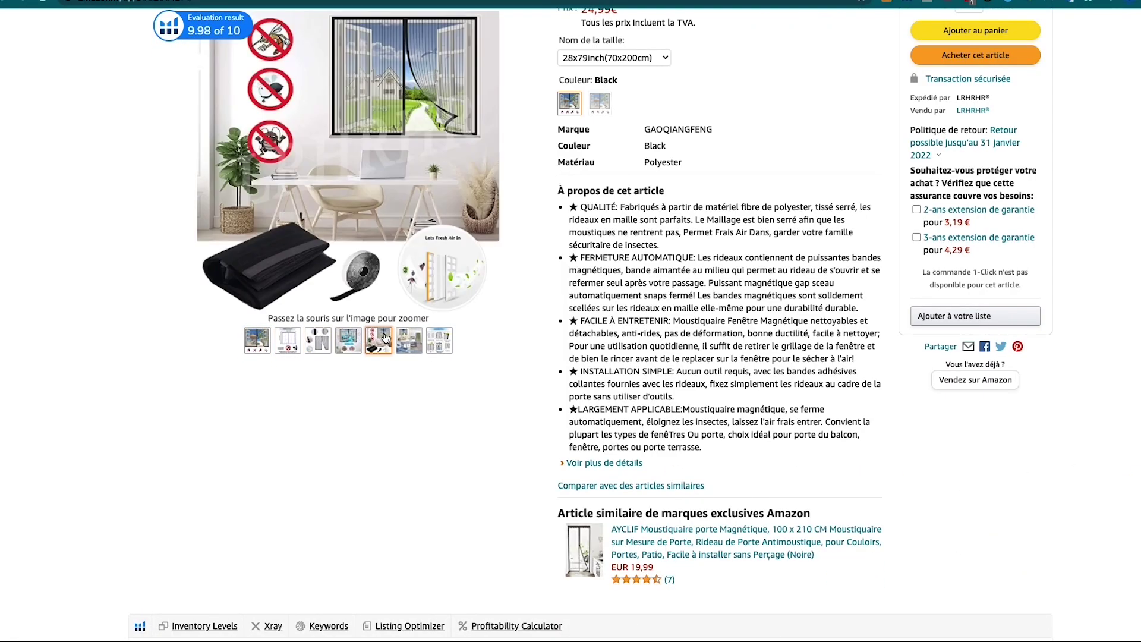
{"action": "mouse_move", "coordinate": [441, 340]}
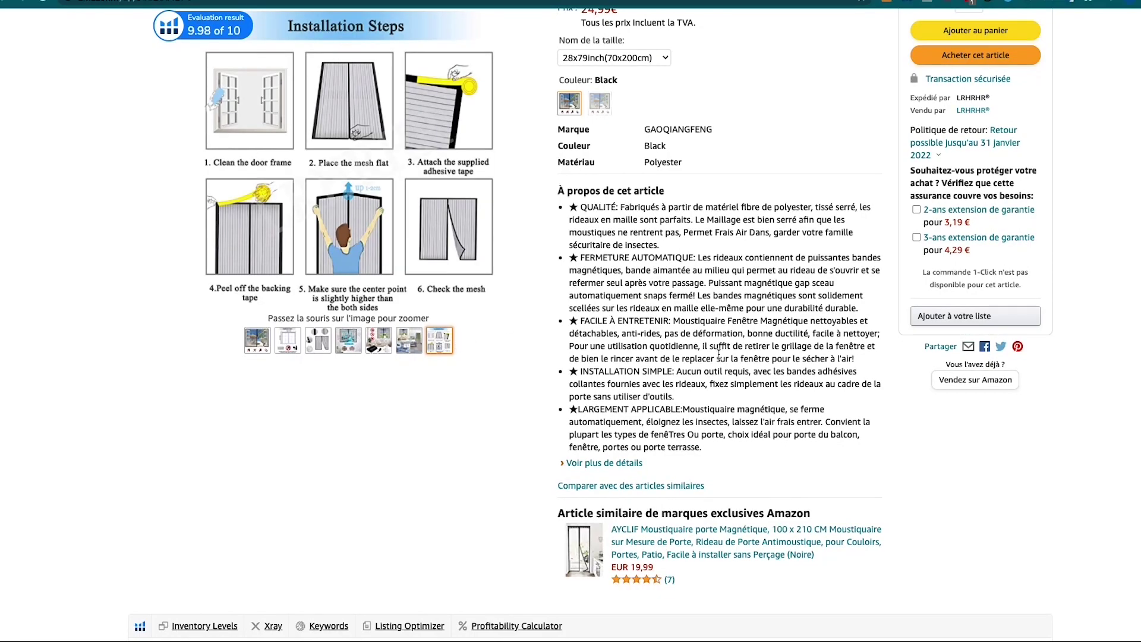
{"action": "scroll", "coordinate": [819, 319], "scroll_direction": "up", "scroll_amount": 1}
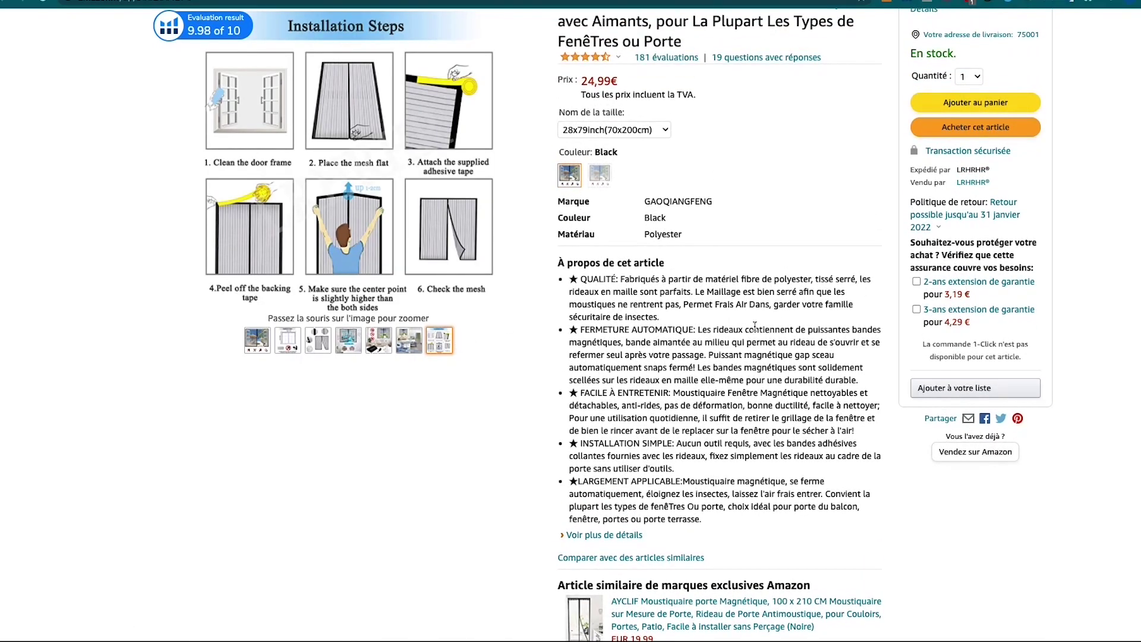
{"action": "scroll", "coordinate": [755, 351], "scroll_direction": "up", "scroll_amount": 3}
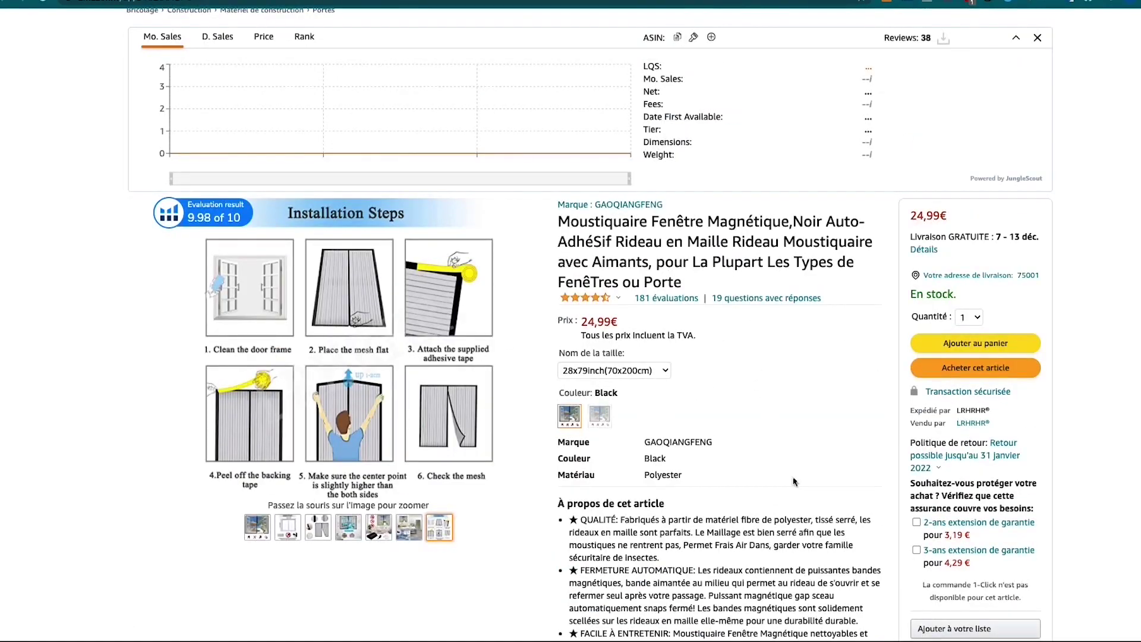
{"action": "scroll", "coordinate": [788, 518], "scroll_direction": "down", "scroll_amount": 1}
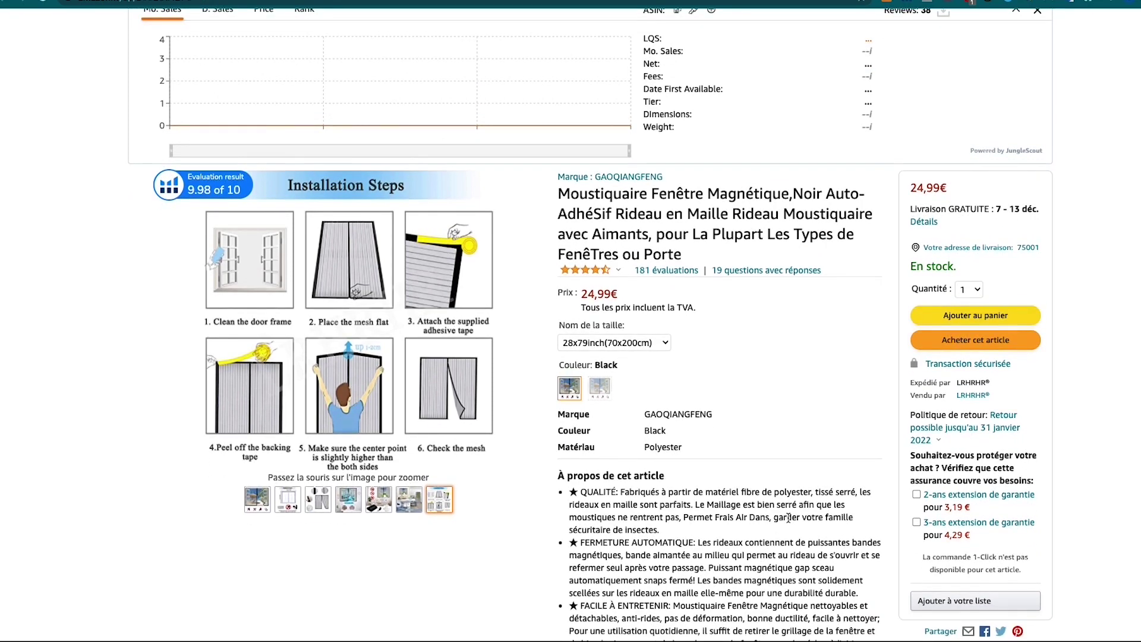
{"action": "mouse_move", "coordinate": [604, 273]}
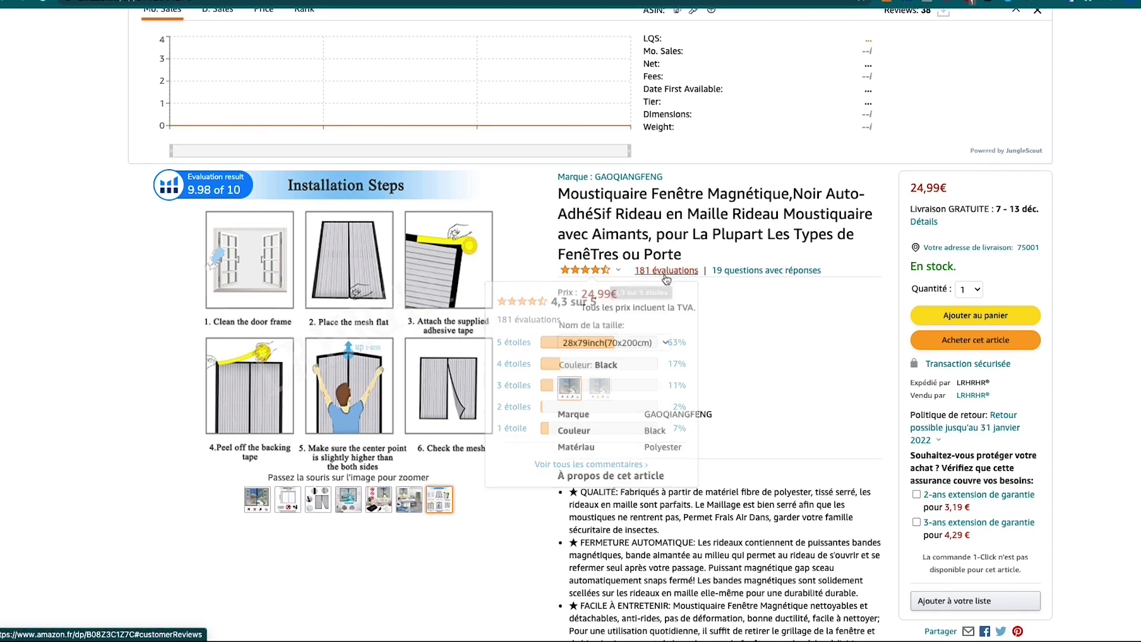
{"action": "scroll", "coordinate": [824, 416], "scroll_direction": "down", "scroll_amount": 3}
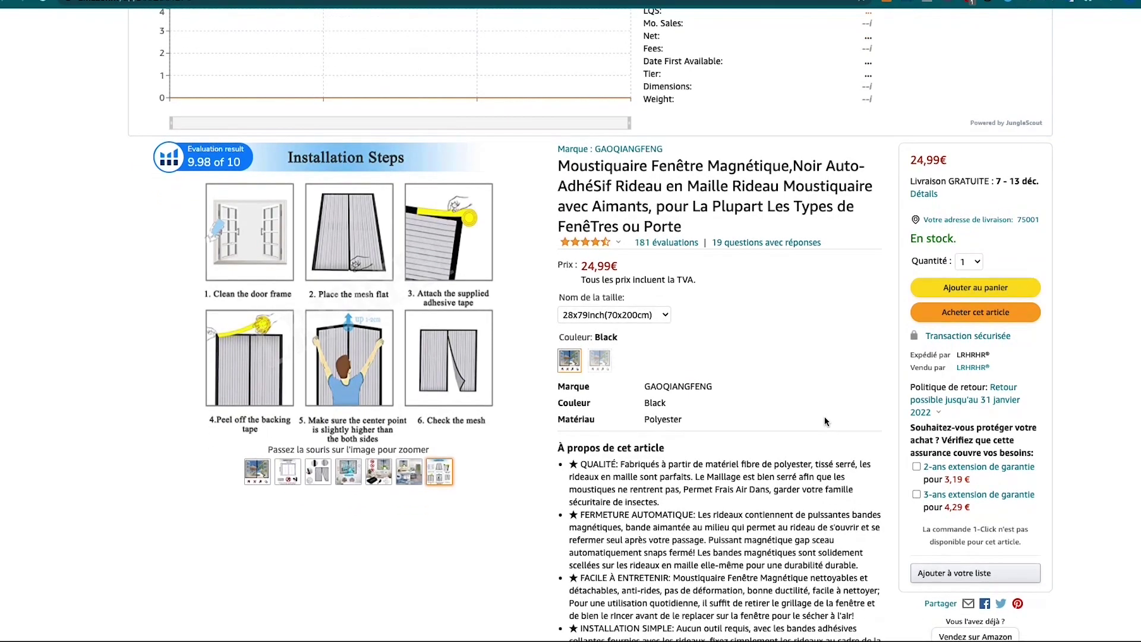
{"action": "scroll", "coordinate": [827, 418], "scroll_direction": "down", "scroll_amount": 2}
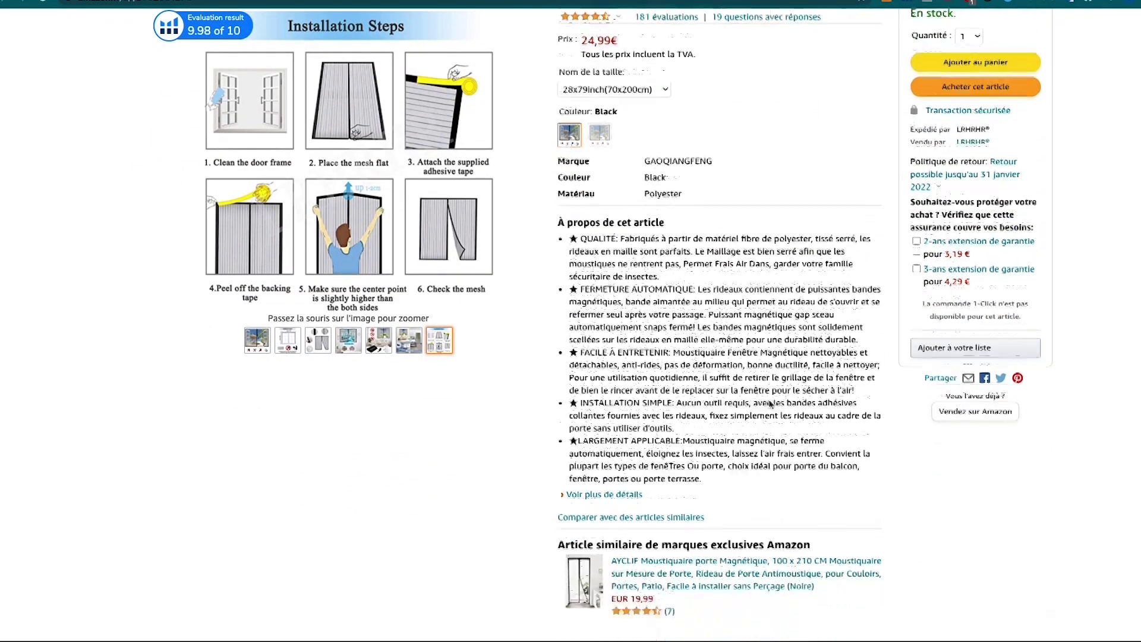
{"action": "scroll", "coordinate": [774, 280], "scroll_direction": "up", "scroll_amount": 4}
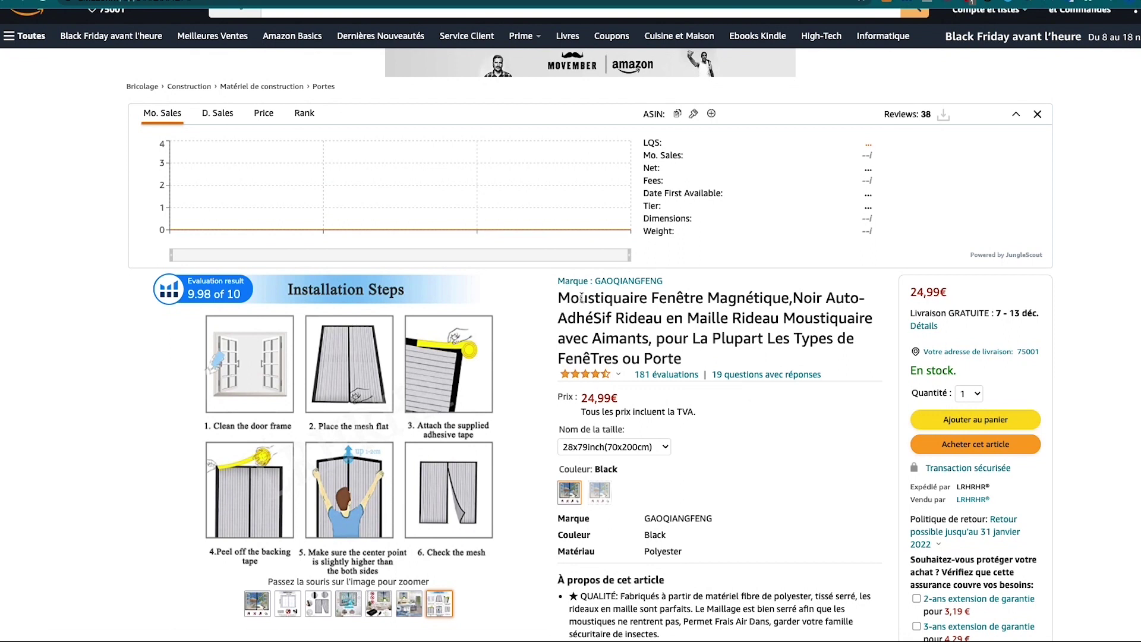
Copy "Moustiquaire Fenêtre Magnétique" from the product title, search Amazon for it across all categories and review the competing listings
{"action": "left_click_drag", "start_coordinate": [559, 298], "coordinate": [791, 300]}
{"action": "key", "text": "ctrl+c"}
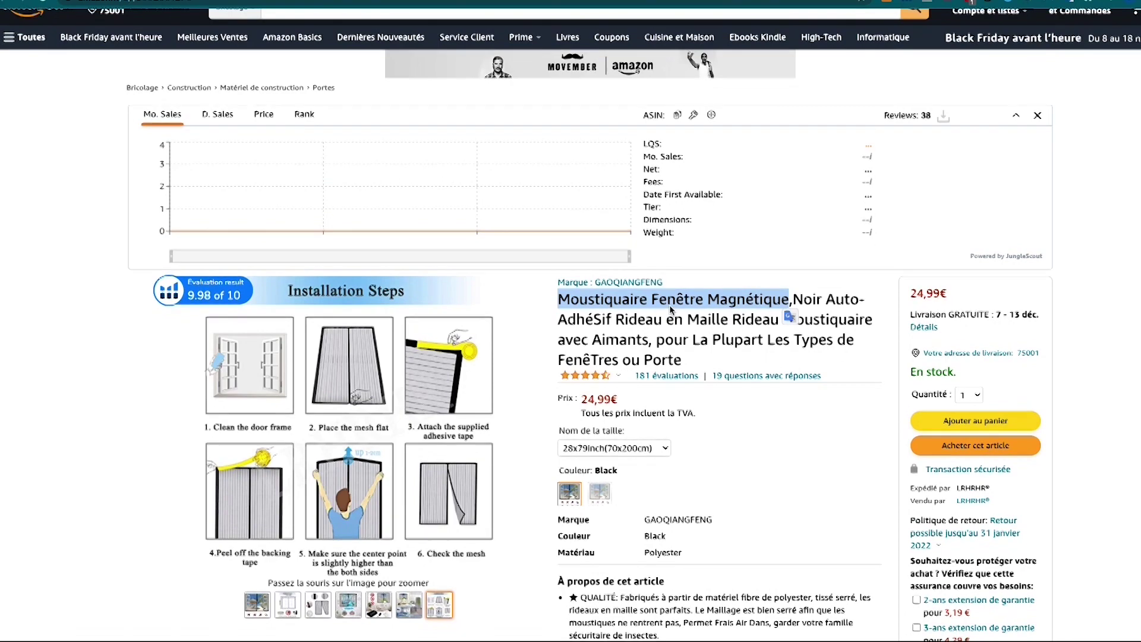
{"action": "scroll", "coordinate": [669, 305], "scroll_direction": "up", "scroll_amount": 1}
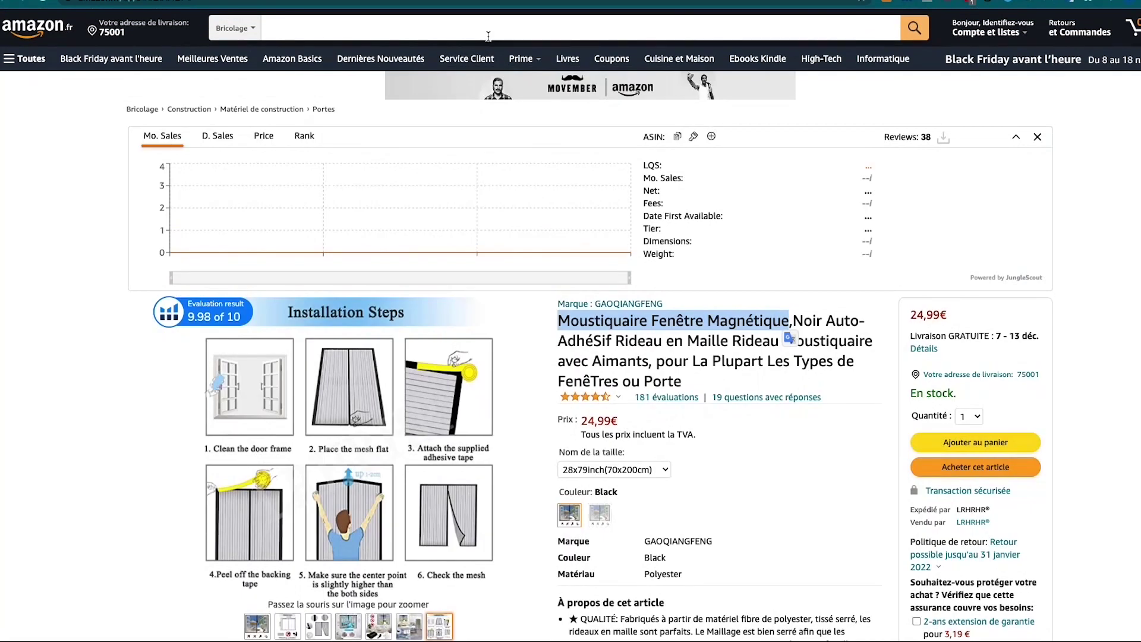
{"action": "left_click", "coordinate": [488, 36]}
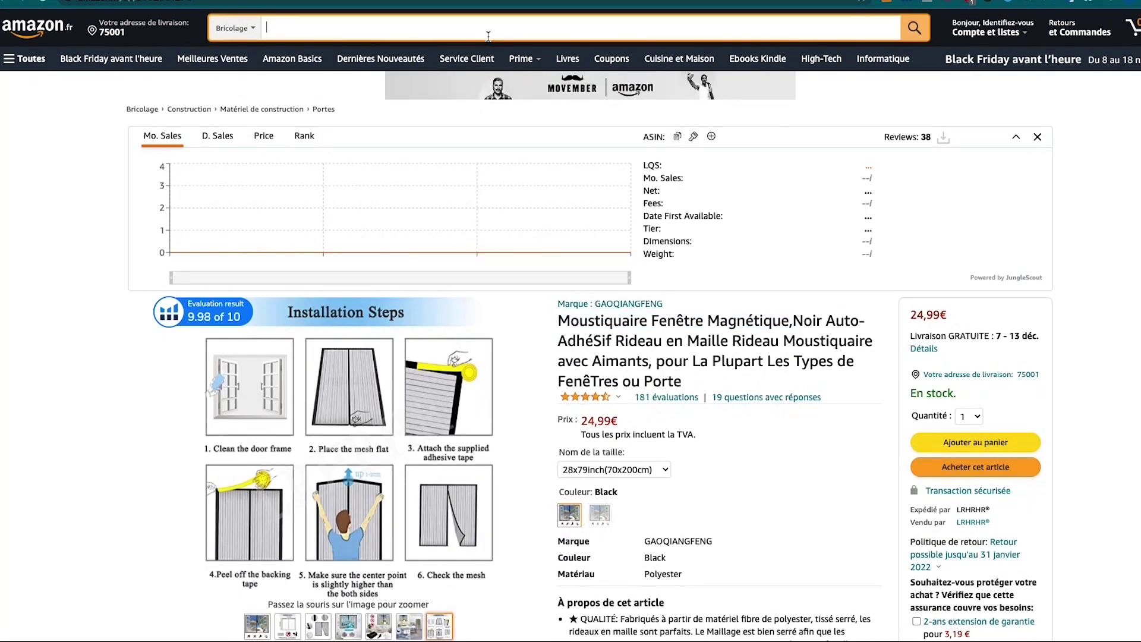
{"action": "key", "text": "ctrl+v"}
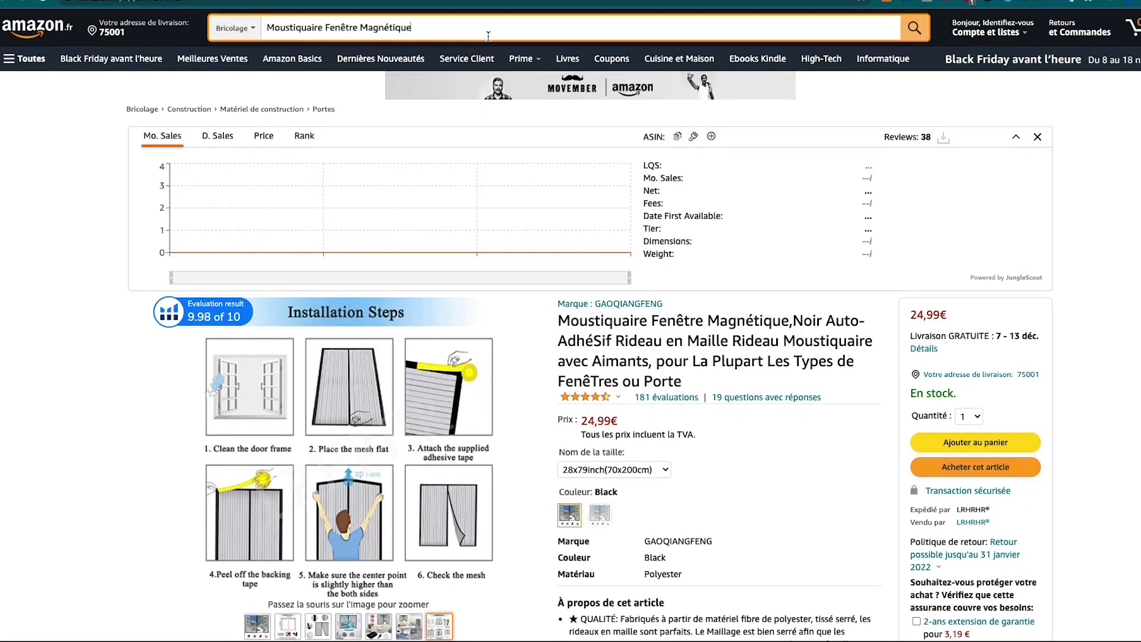
{"action": "left_click", "coordinate": [234, 27]}
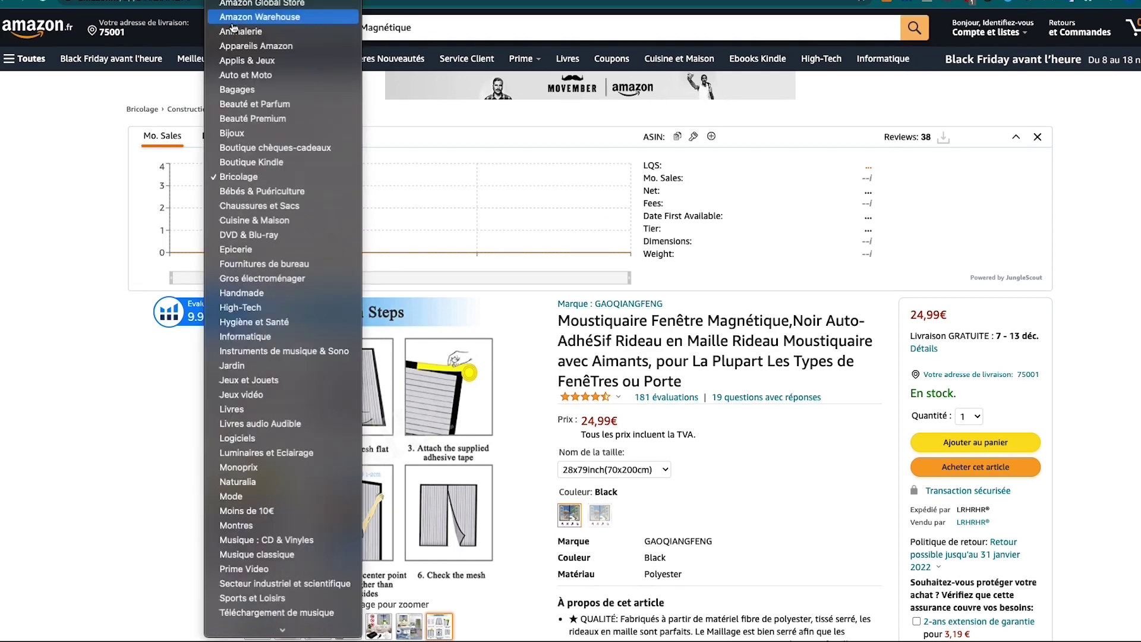
{"action": "left_click", "coordinate": [262, 4]}
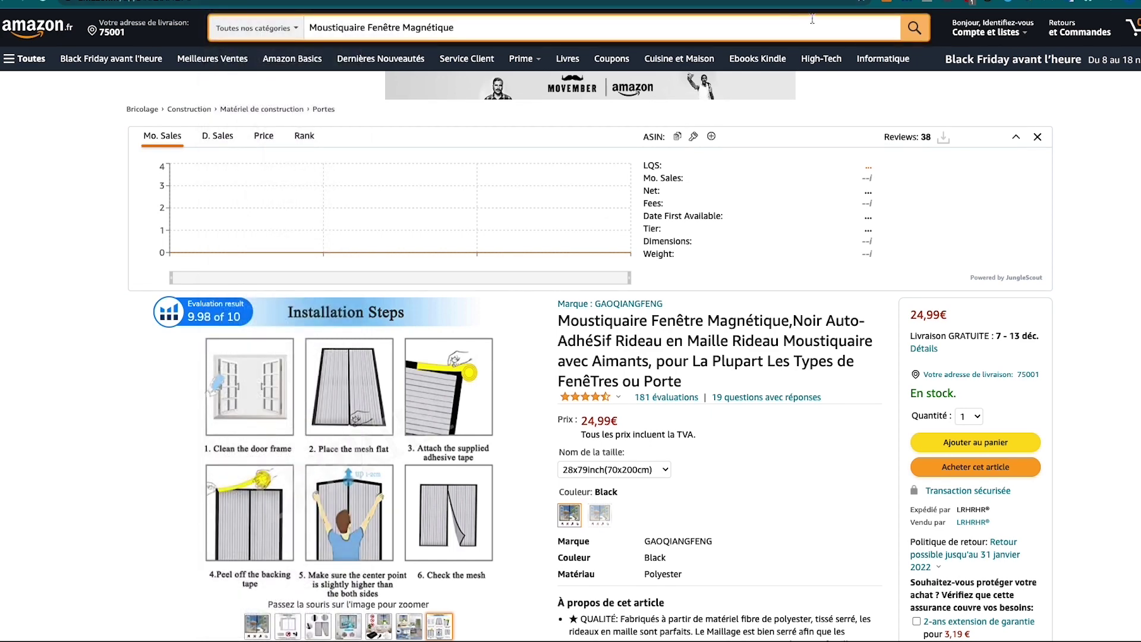
{"action": "left_click", "coordinate": [903, 30]}
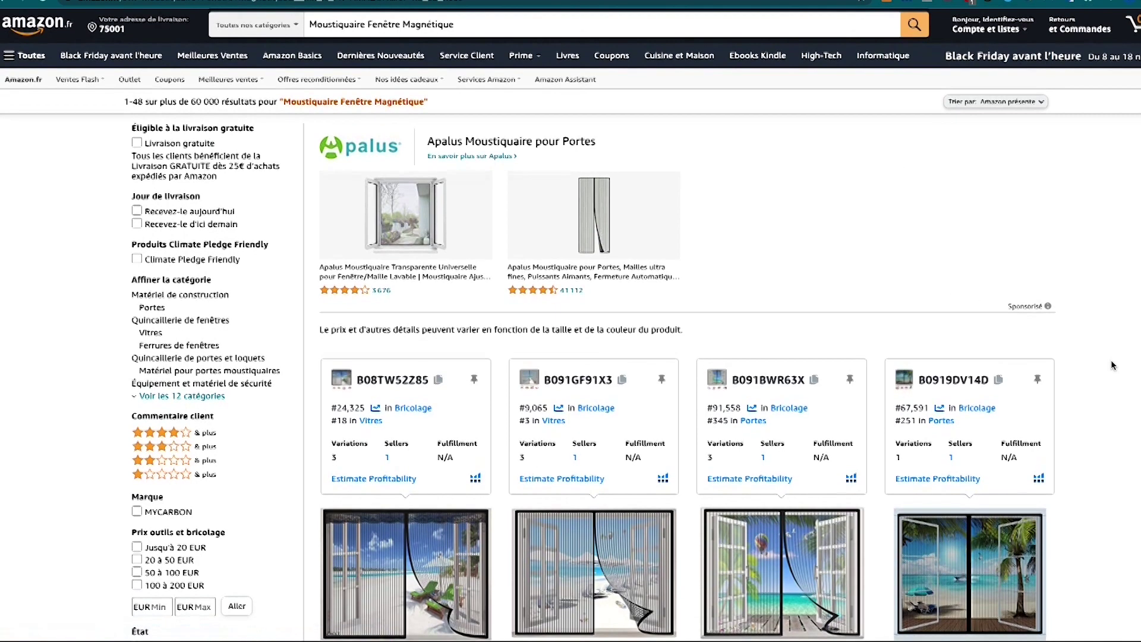
{"action": "scroll", "coordinate": [1113, 365], "scroll_direction": "down", "scroll_amount": 2}
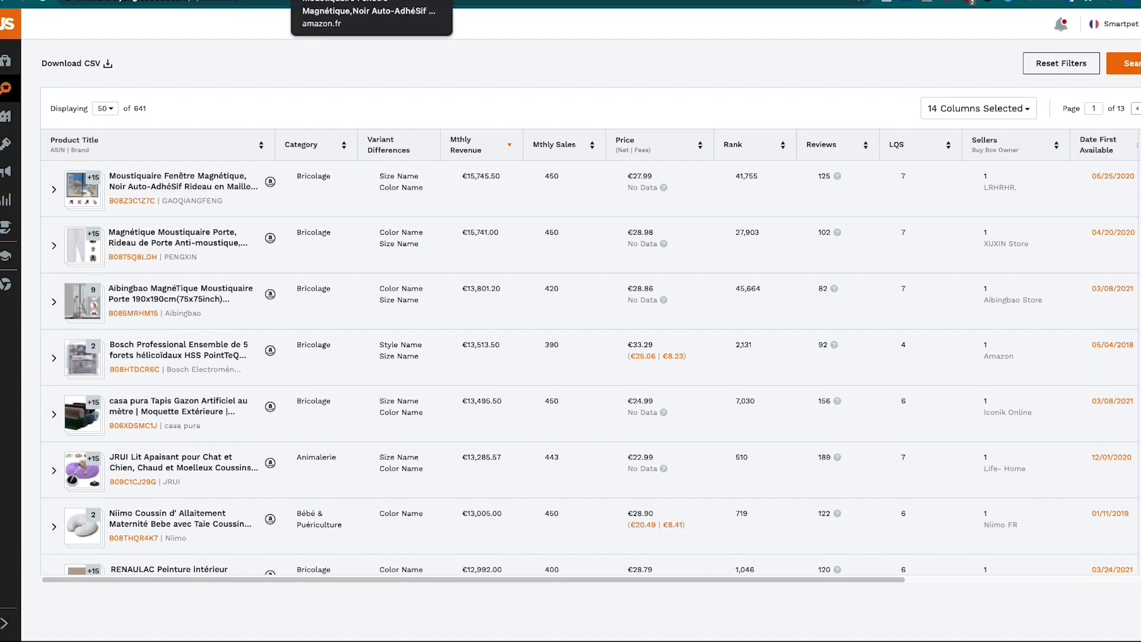
Return to the magnetic window screen's Amazon page and record its ASIN, B08Z3C1Z7C, in cell A1 of the Recherche produit spreadsheet
{"action": "left_click", "coordinate": [380, 2]}
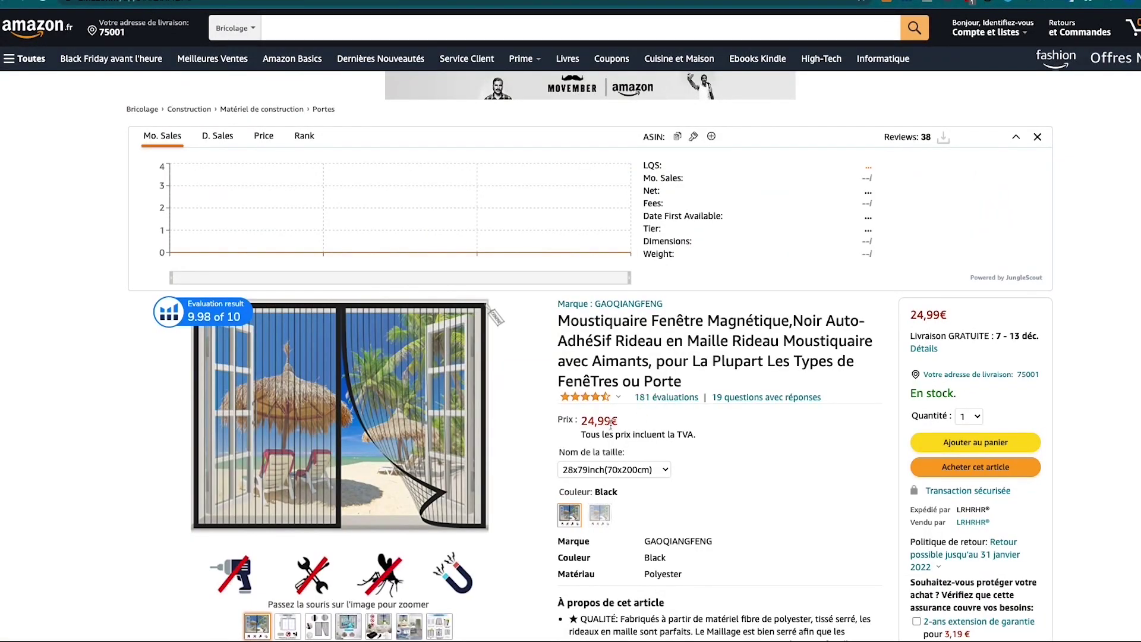
{"action": "scroll", "coordinate": [765, 456], "scroll_direction": "down", "scroll_amount": 1}
{"action": "scroll", "coordinate": [755, 450], "scroll_direction": "up", "scroll_amount": 1}
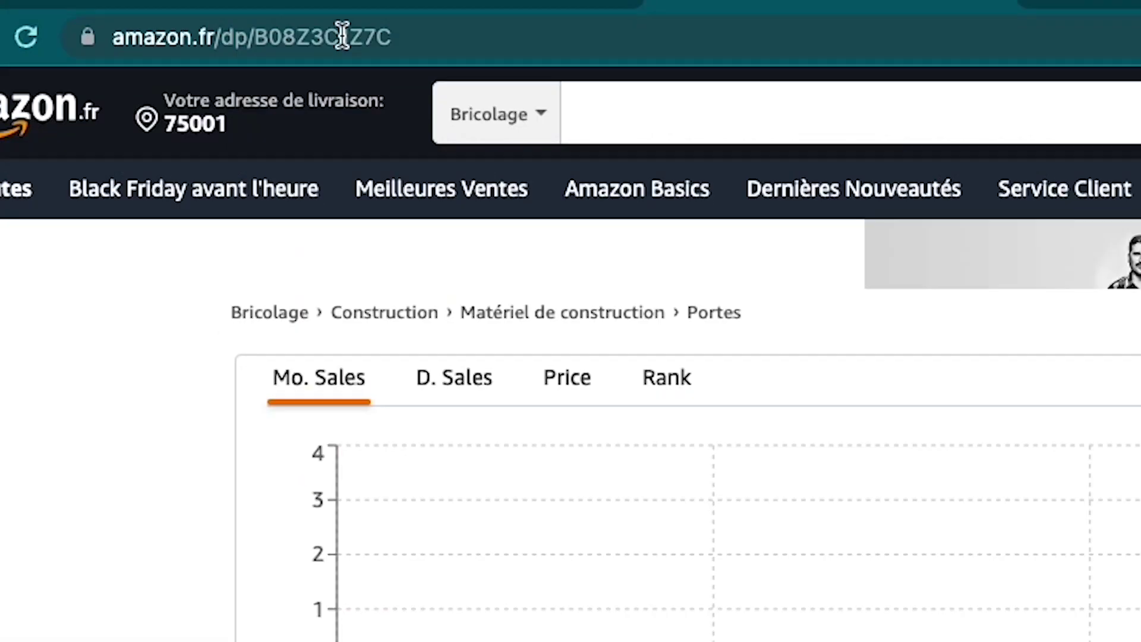
{"action": "double_click", "coordinate": [171, 1]}
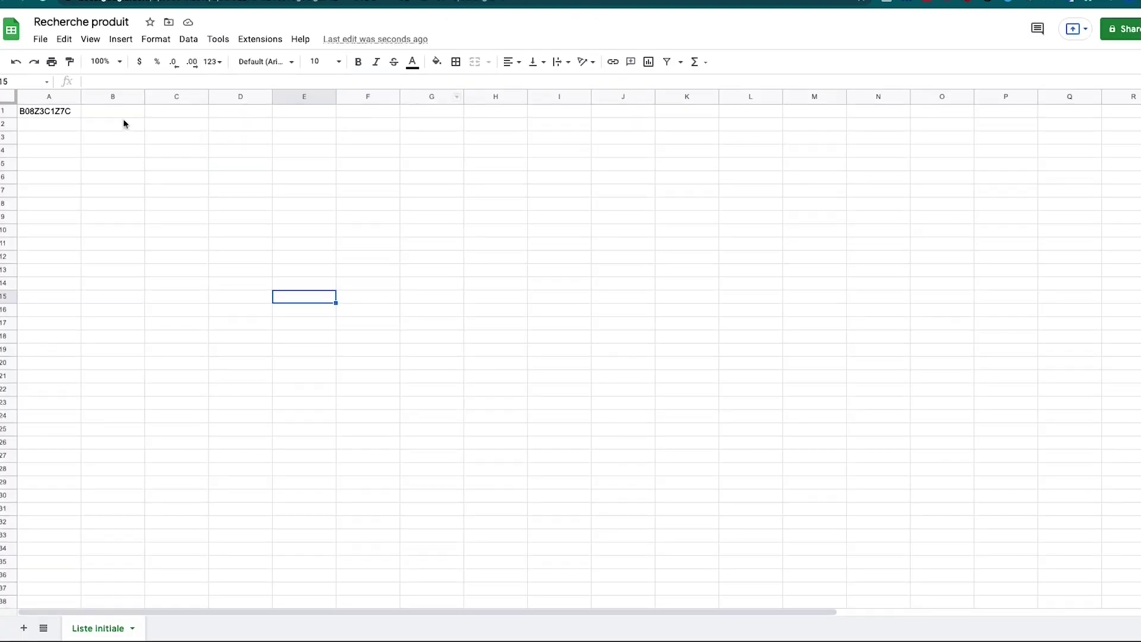
Enter "Moustiquaire Fenêtre Magnétique" in cell B1 and fit column B to the width of its text
{"action": "double_click", "coordinate": [123, 115]}
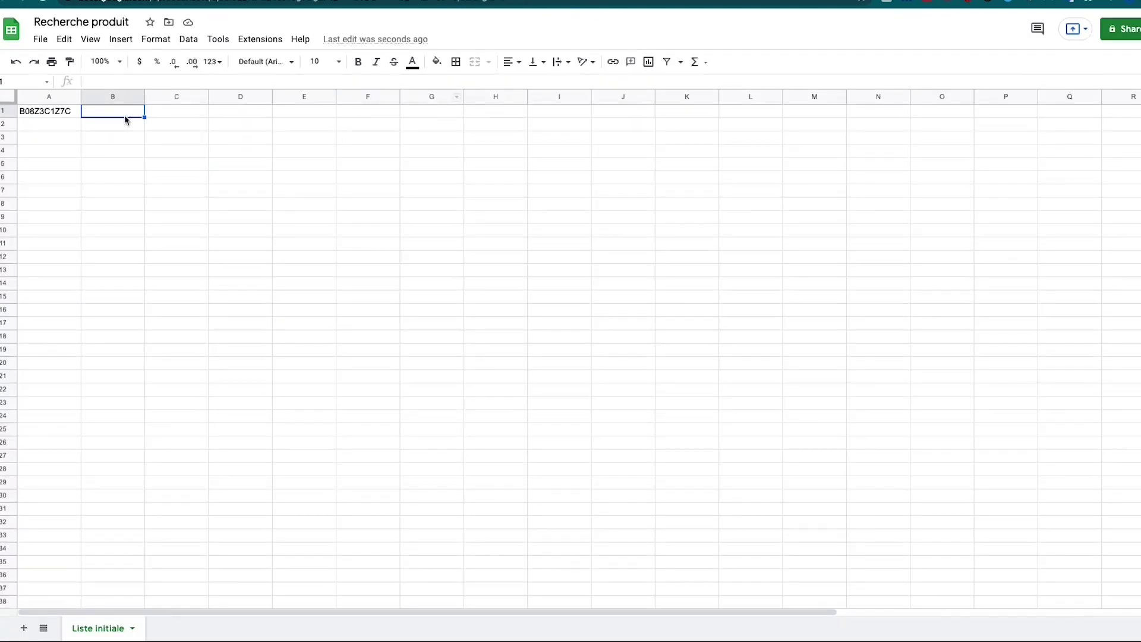
{"action": "type", "text": "Moustiquaire Fenêtre Magnétique"}
{"action": "left_click", "coordinate": [303, 176]}
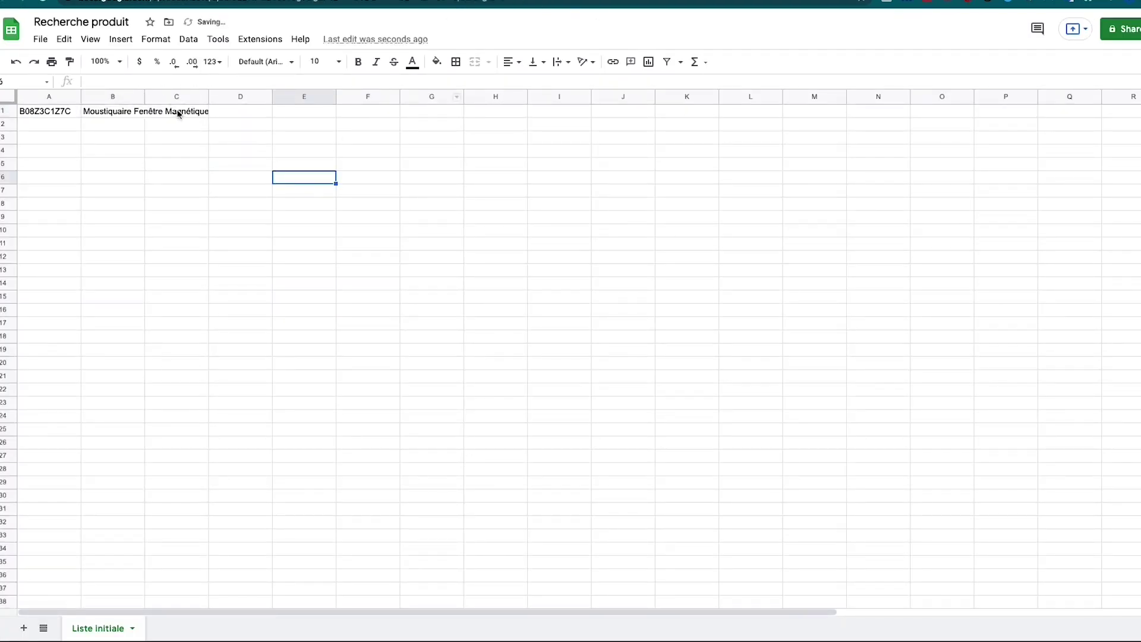
{"action": "double_click", "coordinate": [143, 94]}
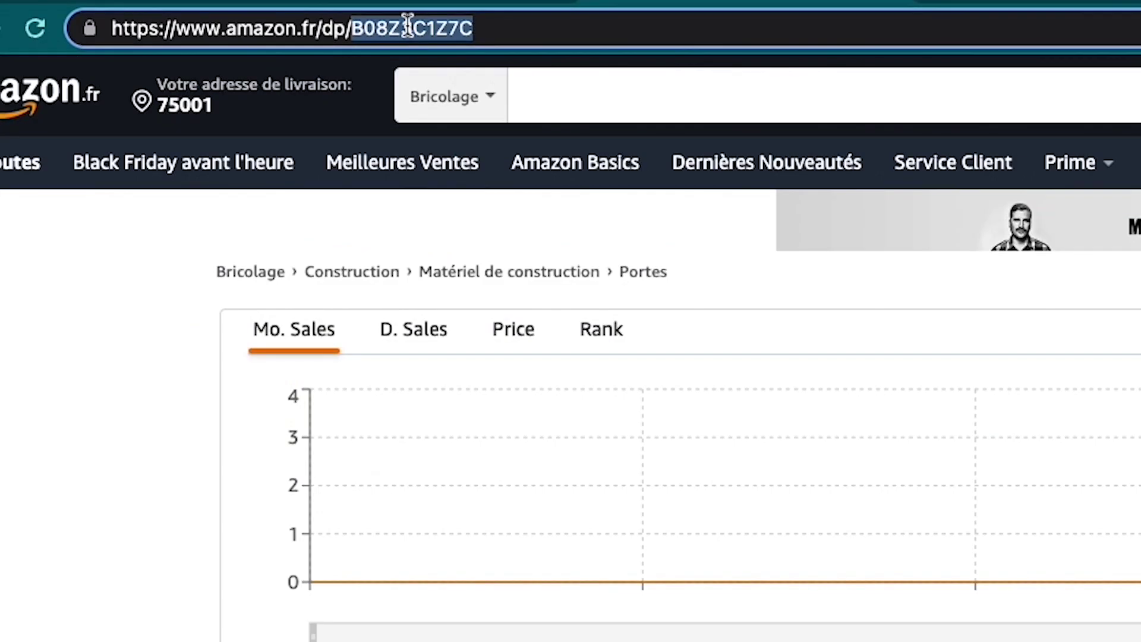
{"action": "left_click", "coordinate": [408, 26]}
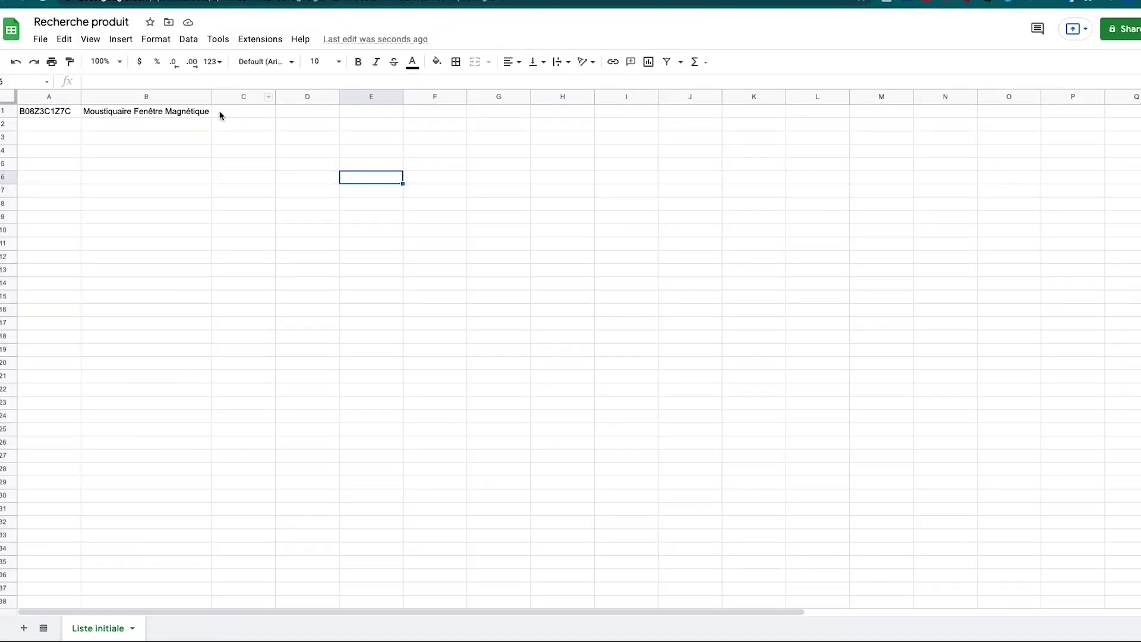
{"action": "left_click", "coordinate": [220, 115]}
{"action": "type", "text": "https://www.amazon.fr/dp/B08Z3C1Z7C"}
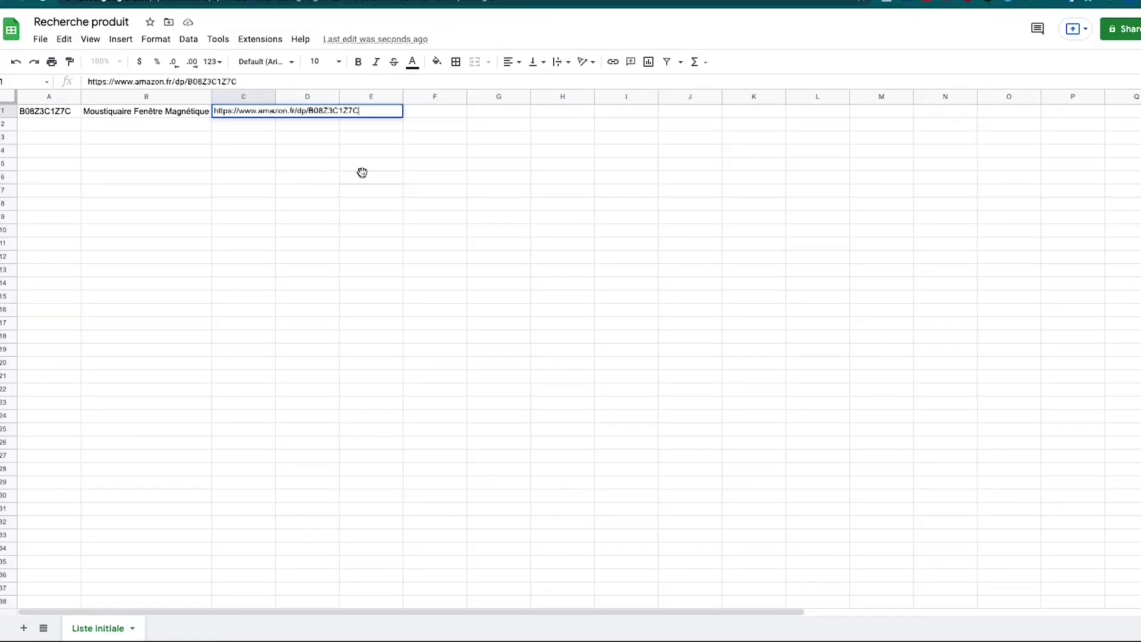
{"action": "left_click", "coordinate": [381, 177]}
{"action": "left_click_drag", "start_coordinate": [277, 95], "coordinate": [366, 104]}
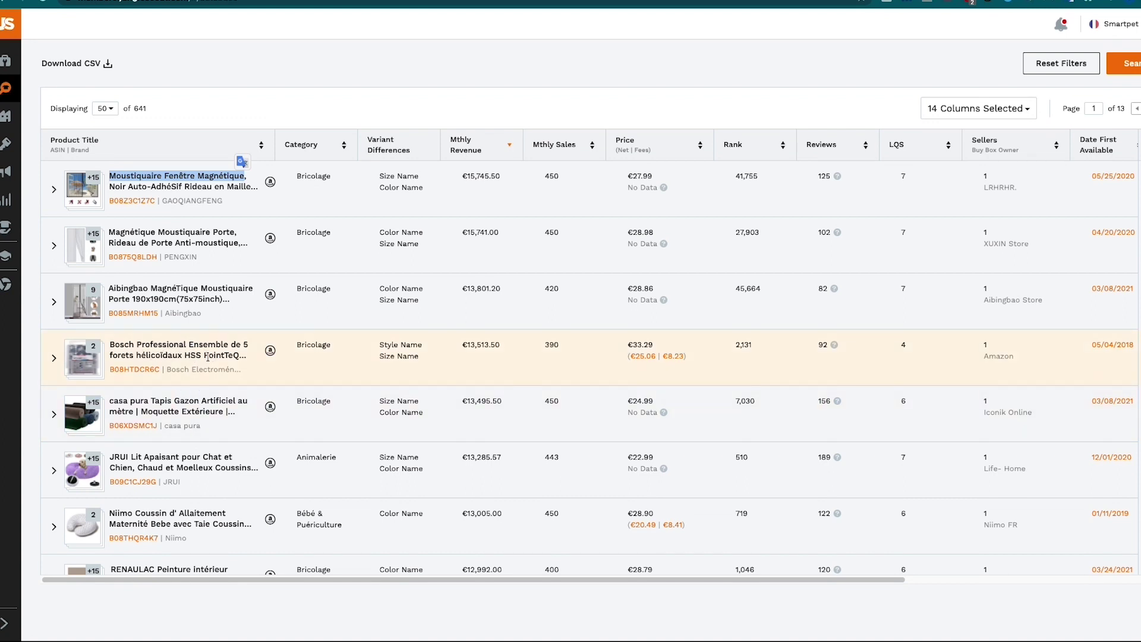
Inspect the Amazon page of the Bosch Professional drill bit set from the Jungle Scout results, and close it
{"action": "left_click", "coordinate": [269, 350]}
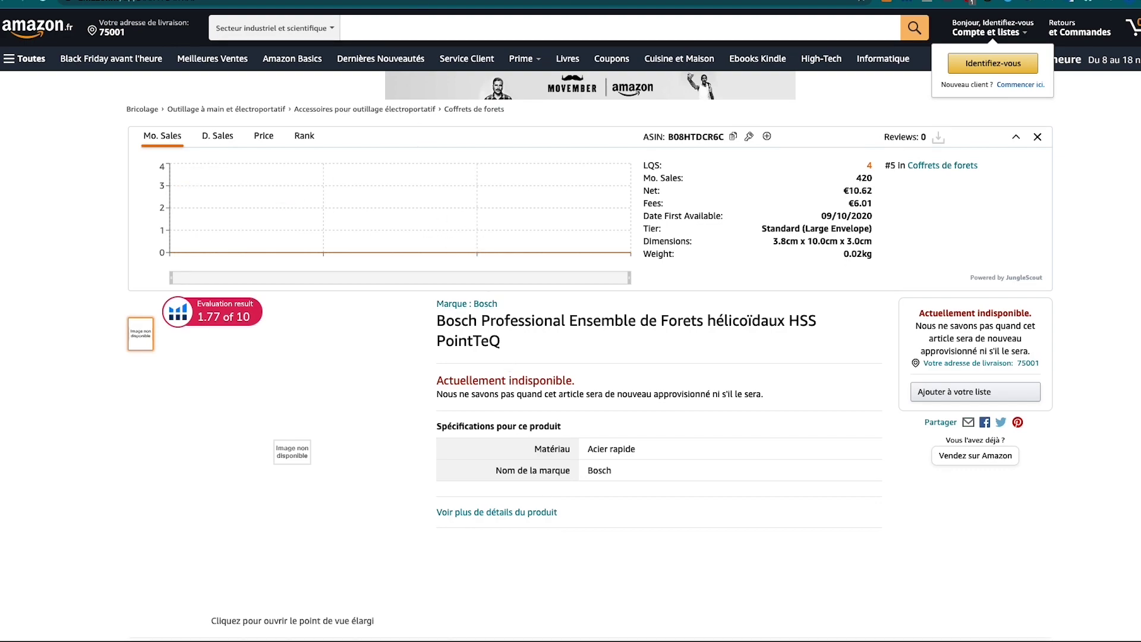
{"action": "key", "text": "ctrl+w"}
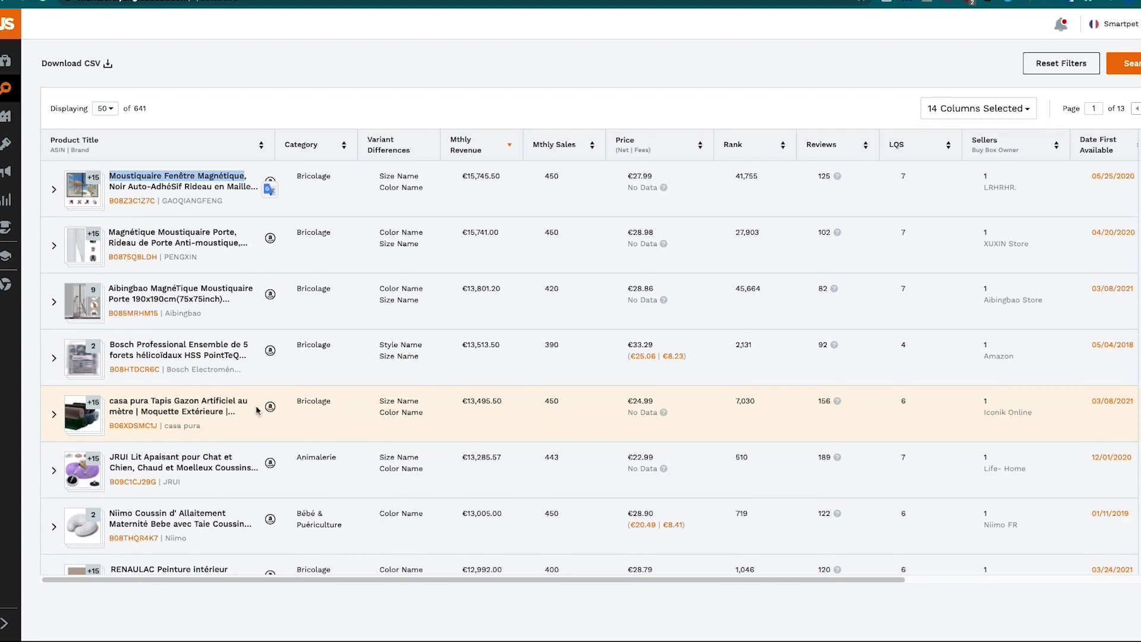
Check the monthly sales and reviews of the JRUI pet bed in the Animalerie category and open its Amazon page
{"action": "scroll", "coordinate": [282, 399], "scroll_direction": "down", "scroll_amount": 1}
{"action": "scroll", "coordinate": [282, 400], "scroll_direction": "down", "scroll_amount": 2}
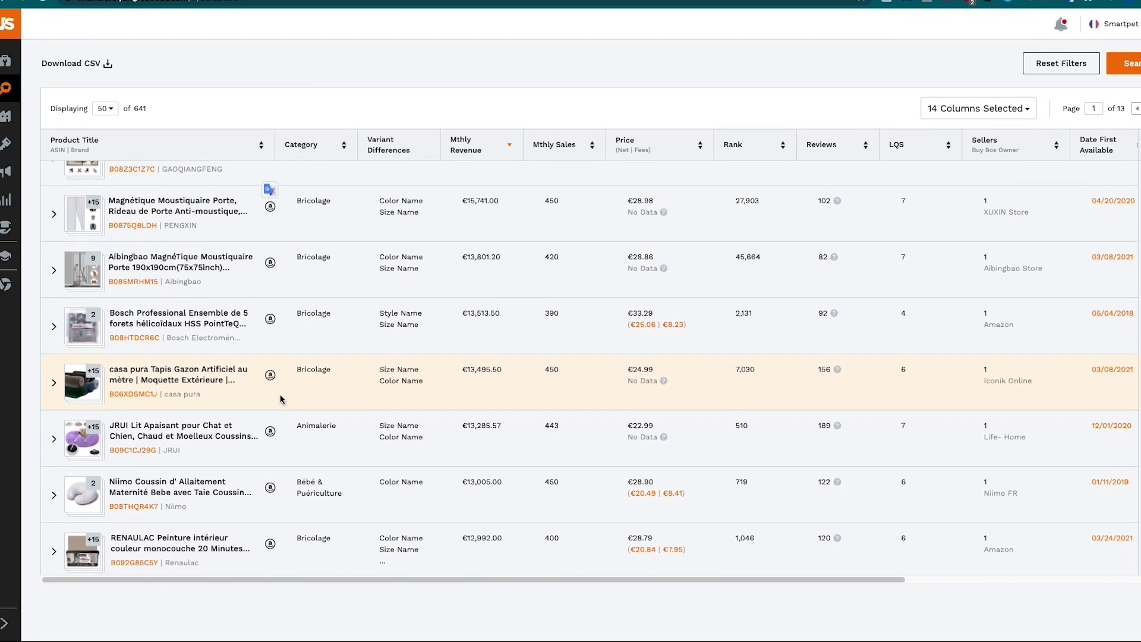
{"action": "scroll", "coordinate": [281, 399], "scroll_direction": "down", "scroll_amount": 2}
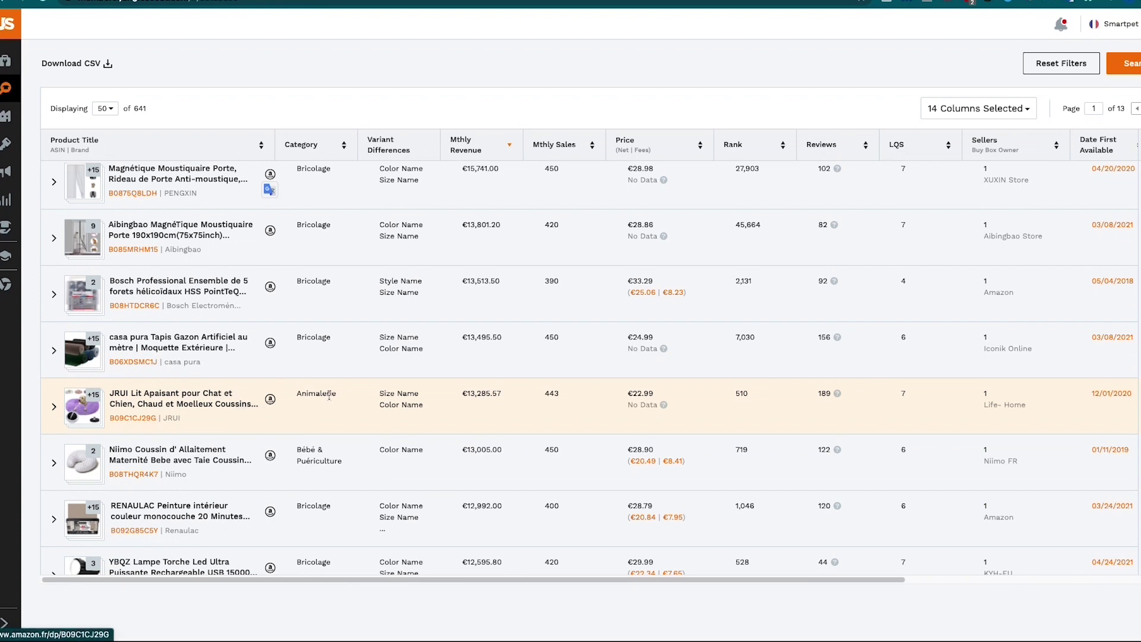
{"action": "left_click_drag", "start_coordinate": [545, 394], "coordinate": [599, 399]}
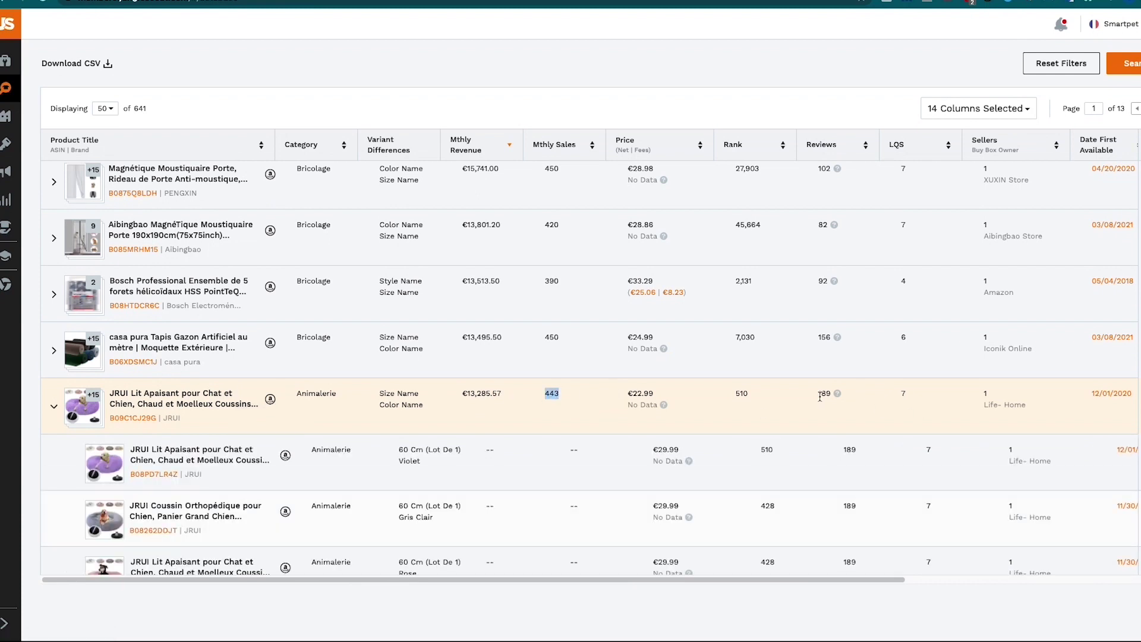
{"action": "left_click", "coordinate": [271, 400]}
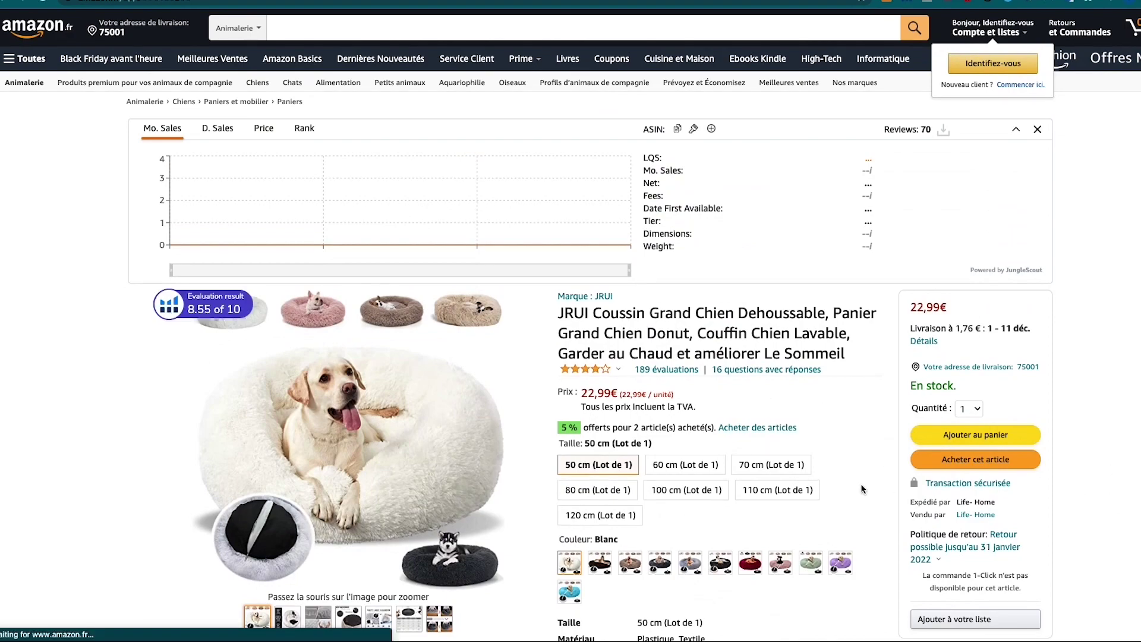
Review the JRUI pet bed's Amazon page, including its star-rating breakdown, size and colour options and product description
{"action": "scroll", "coordinate": [859, 485], "scroll_direction": "down", "scroll_amount": 1}
{"action": "scroll", "coordinate": [856, 490], "scroll_direction": "down", "scroll_amount": 1}
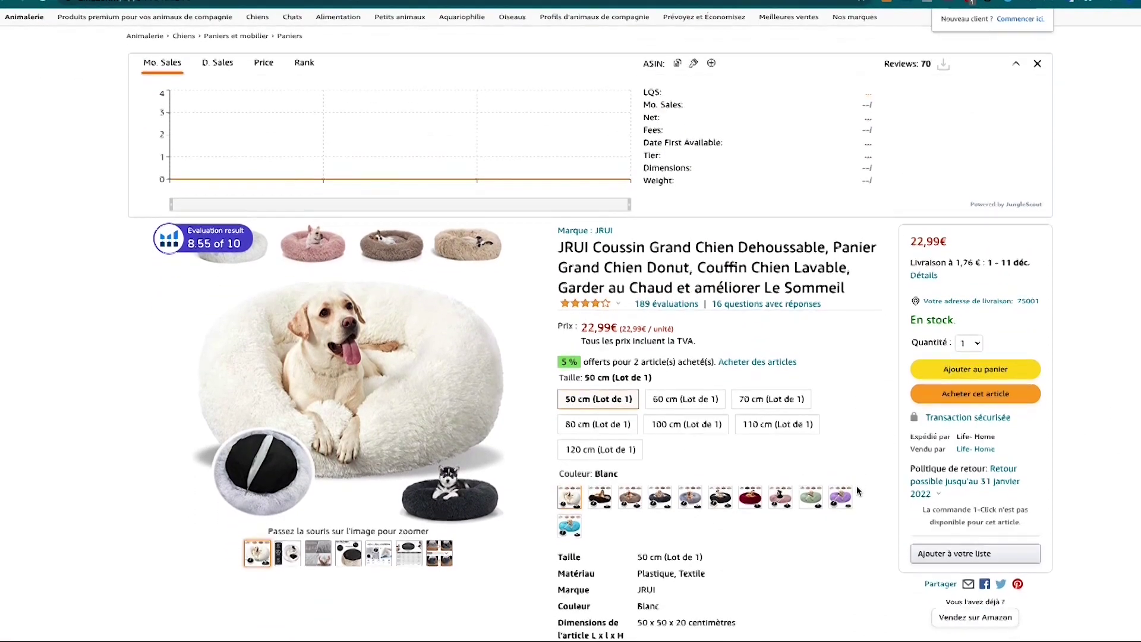
{"action": "scroll", "coordinate": [856, 486], "scroll_direction": "down", "scroll_amount": 1}
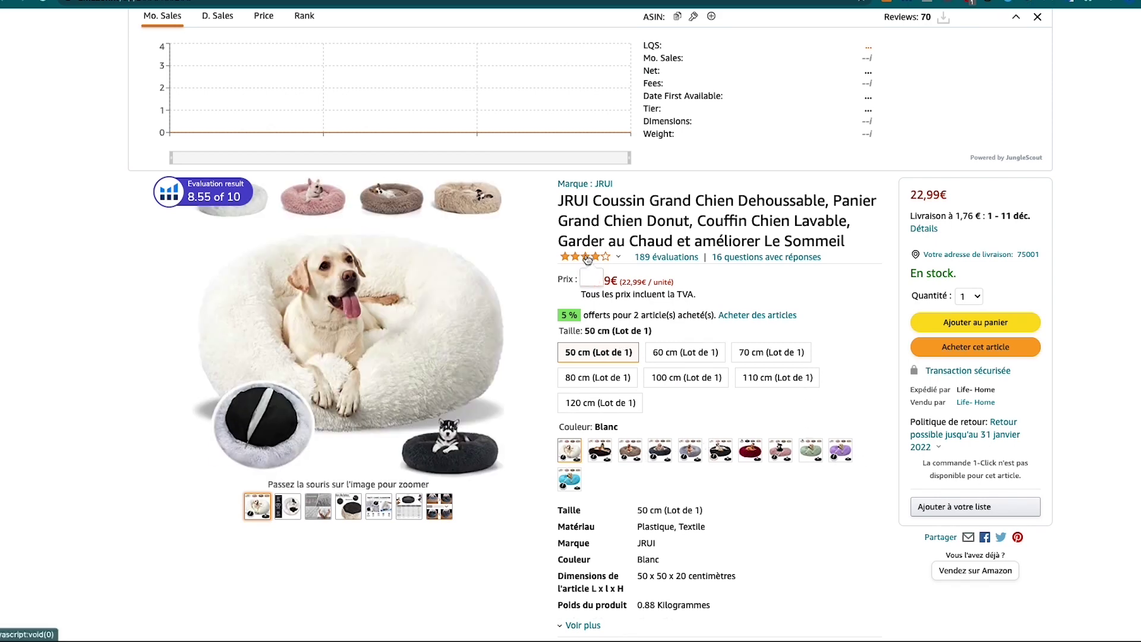
{"action": "mouse_move", "coordinate": [587, 257]}
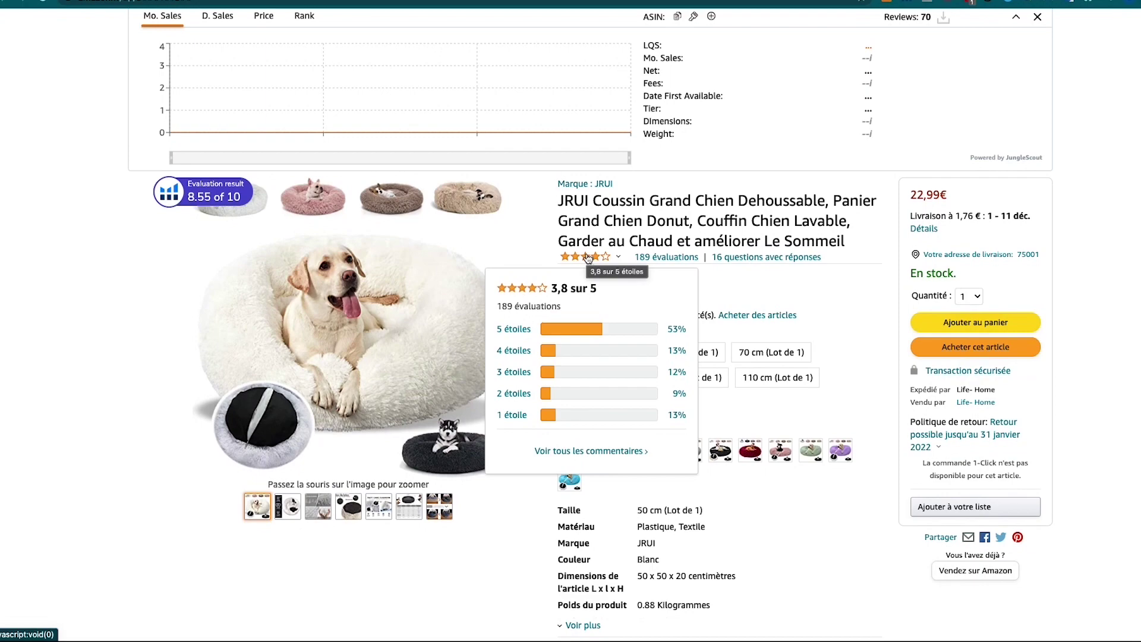
{"action": "left_click", "coordinate": [587, 257]}
{"action": "scroll", "coordinate": [854, 459], "scroll_direction": "down", "scroll_amount": 5}
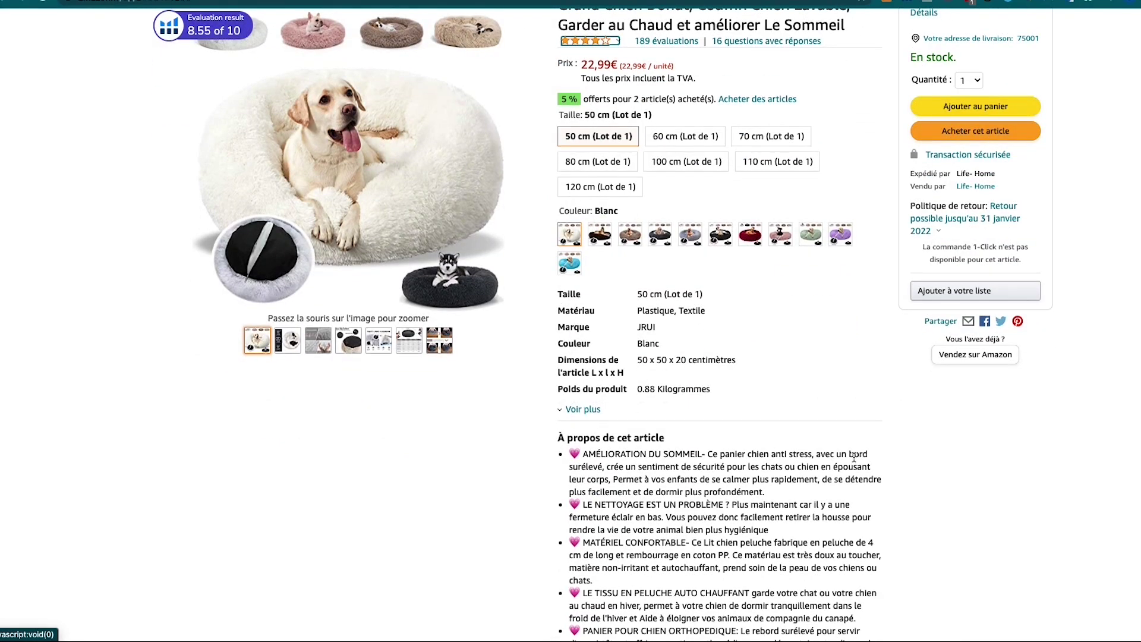
{"action": "scroll", "coordinate": [854, 459], "scroll_direction": "up", "scroll_amount": 2}
{"action": "mouse_move", "coordinate": [330, 230]}
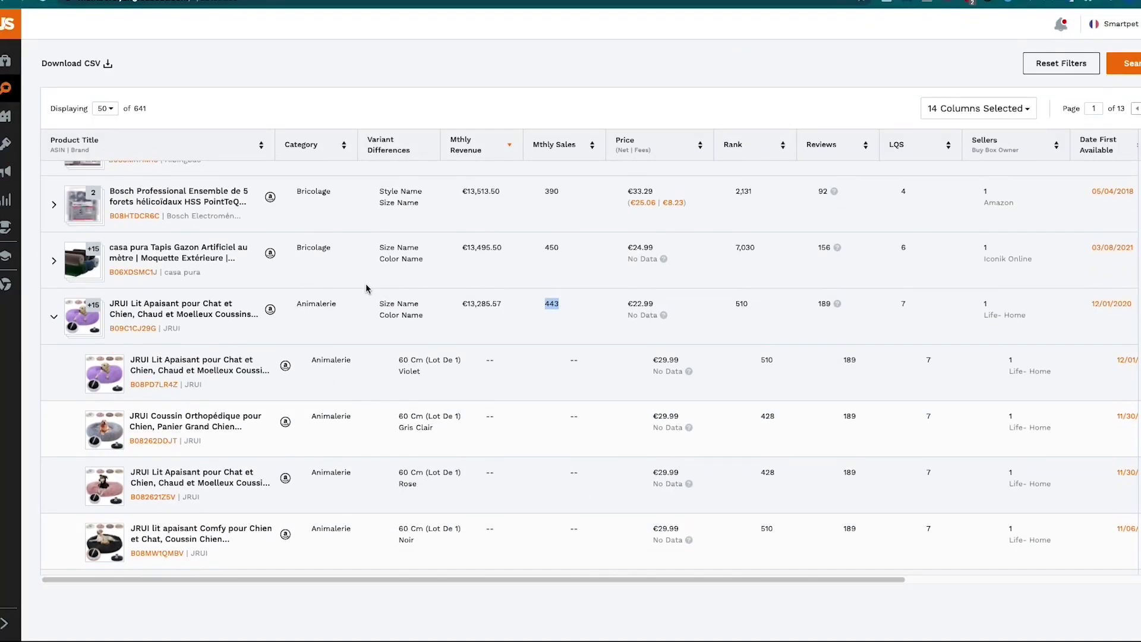
Look through the Jungle Scout results below the JRUI variants and view the "Processus Recherche Produit" diagram in presentation mode
{"action": "scroll", "coordinate": [366, 288], "scroll_direction": "down", "scroll_amount": 4}
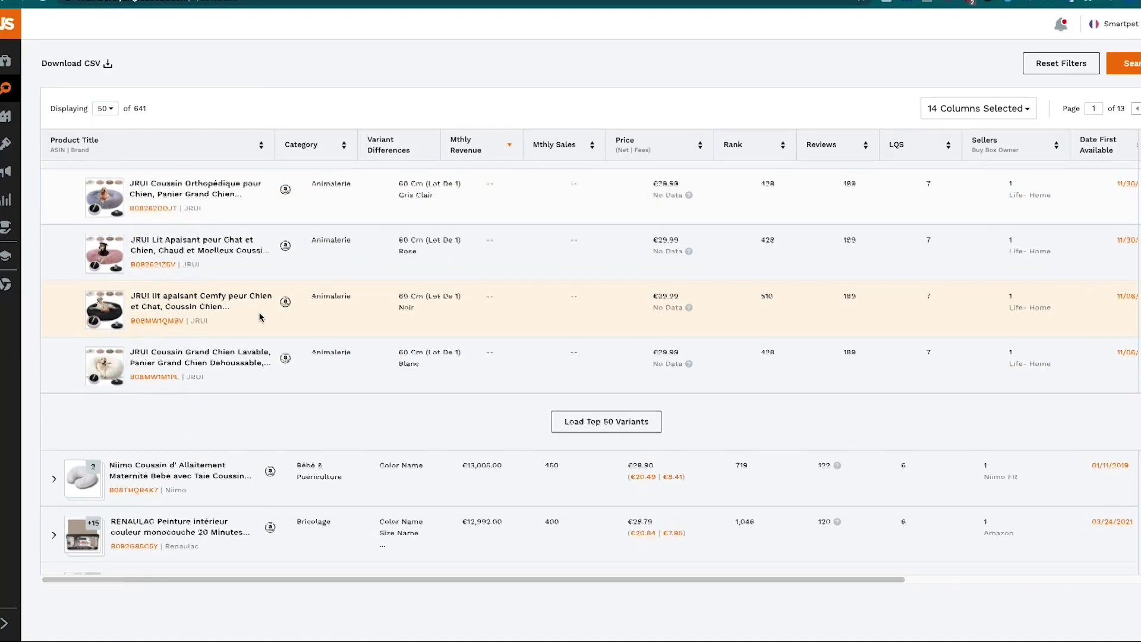
{"action": "scroll", "coordinate": [260, 317], "scroll_direction": "down", "scroll_amount": 3}
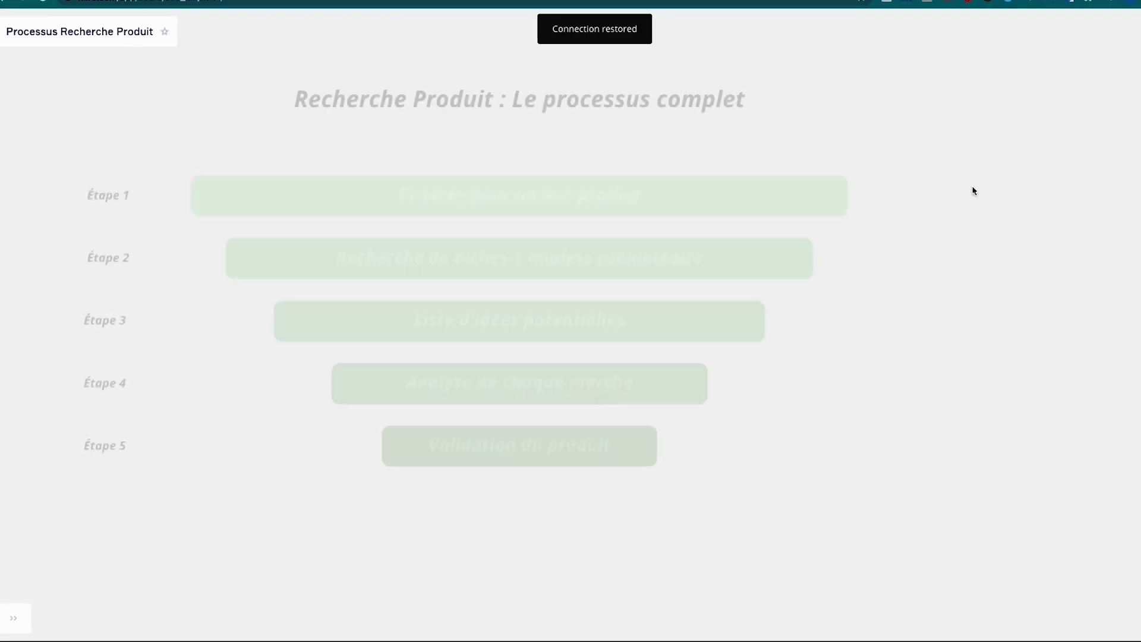
{"action": "key", "text": "ctrl+alt+f"}
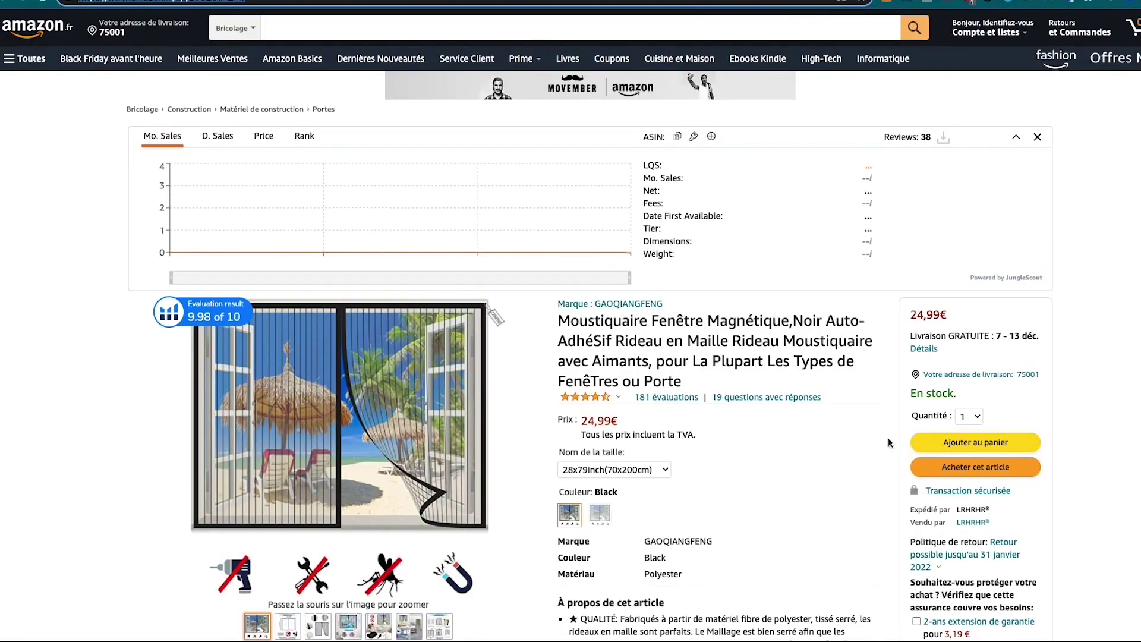
Review the magnetic window screen's Amazon page and rating again, and switch to the "Recherche produit" spreadsheet
{"action": "scroll", "coordinate": [856, 278], "scroll_direction": "down", "scroll_amount": 4}
{"action": "scroll", "coordinate": [856, 278], "scroll_direction": "up", "scroll_amount": 3}
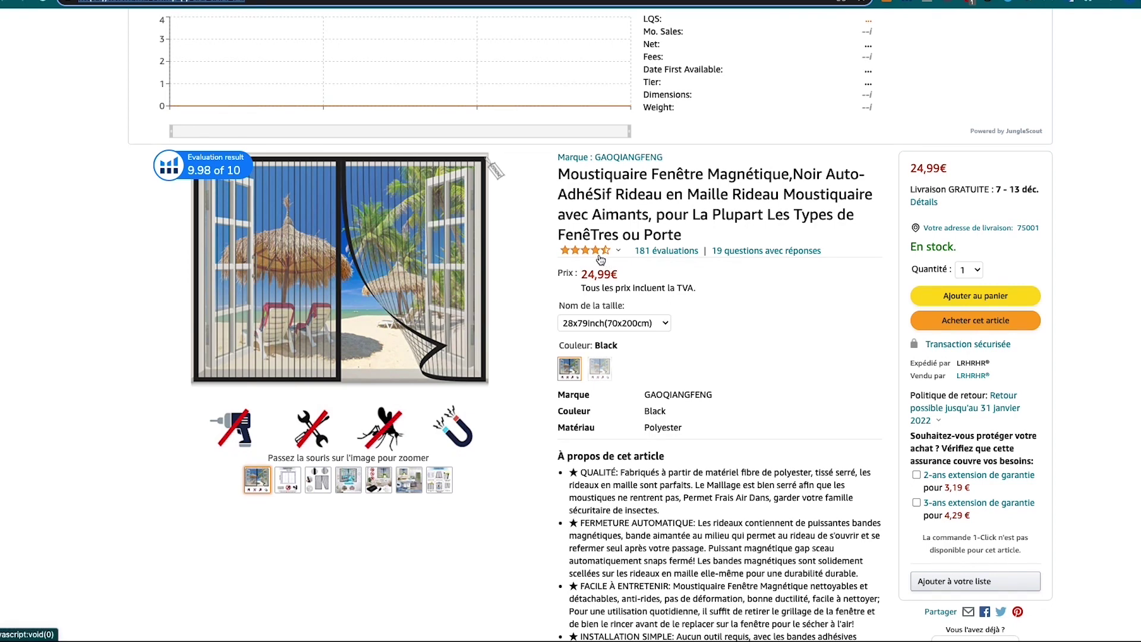
{"action": "mouse_move", "coordinate": [599, 257]}
{"action": "key", "text": "ctrl+Tab"}
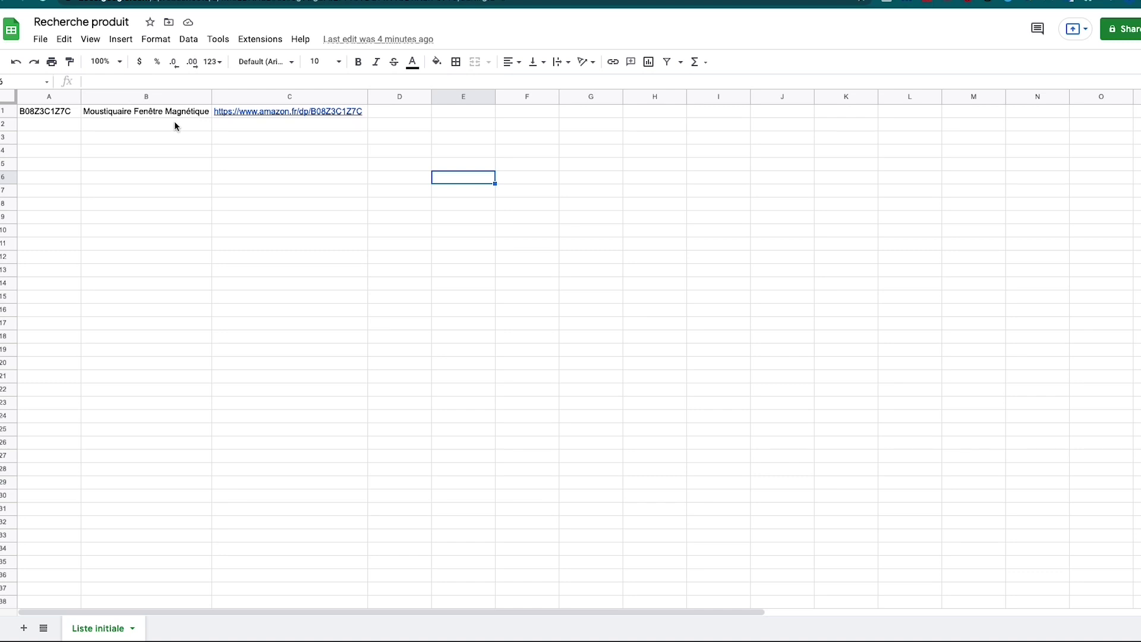
Revisit the process diagram, and browse the Jungle Scout results down to the Hitchy pet carrier in the Animalerie category
{"action": "left_click", "coordinate": [107, 6]}
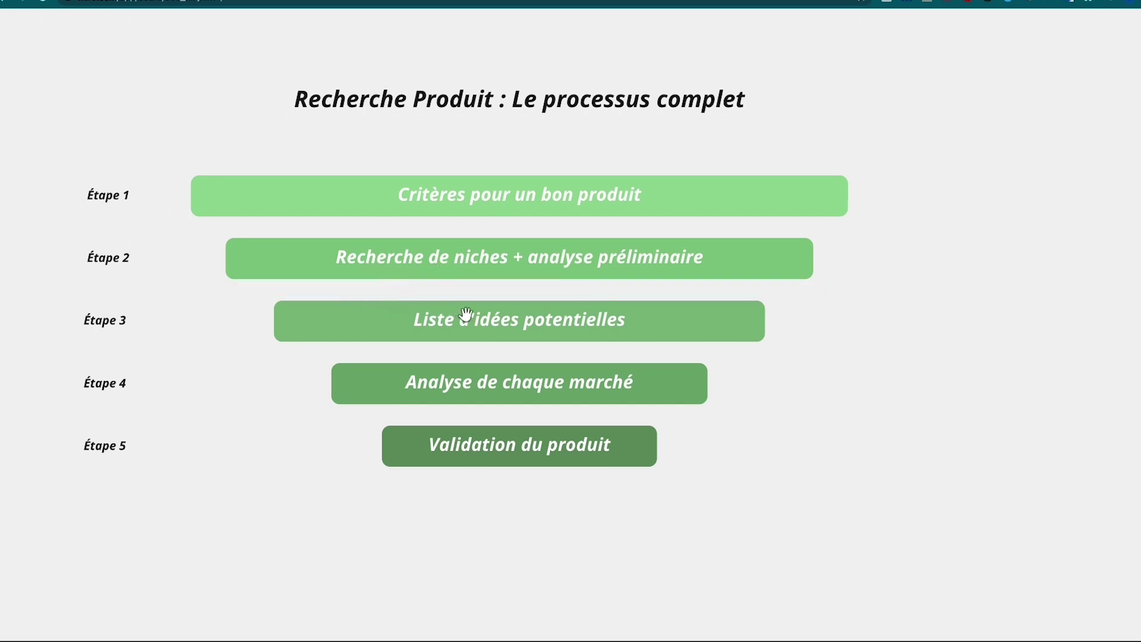
{"action": "left_click", "coordinate": [290, 2]}
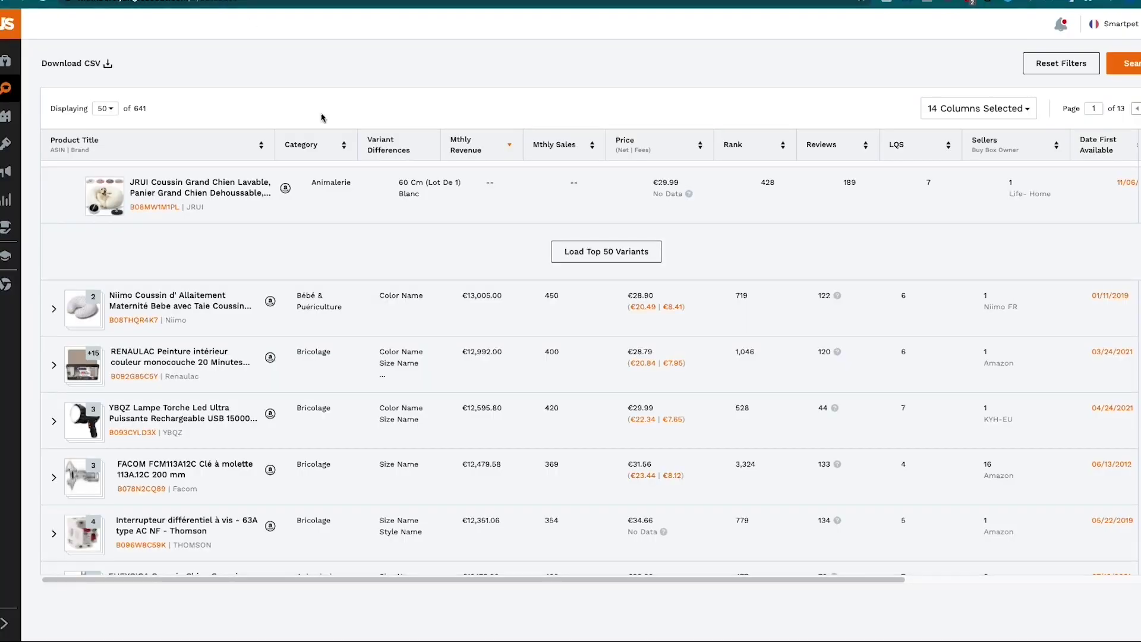
{"action": "scroll", "coordinate": [444, 285], "scroll_direction": "down", "scroll_amount": 3}
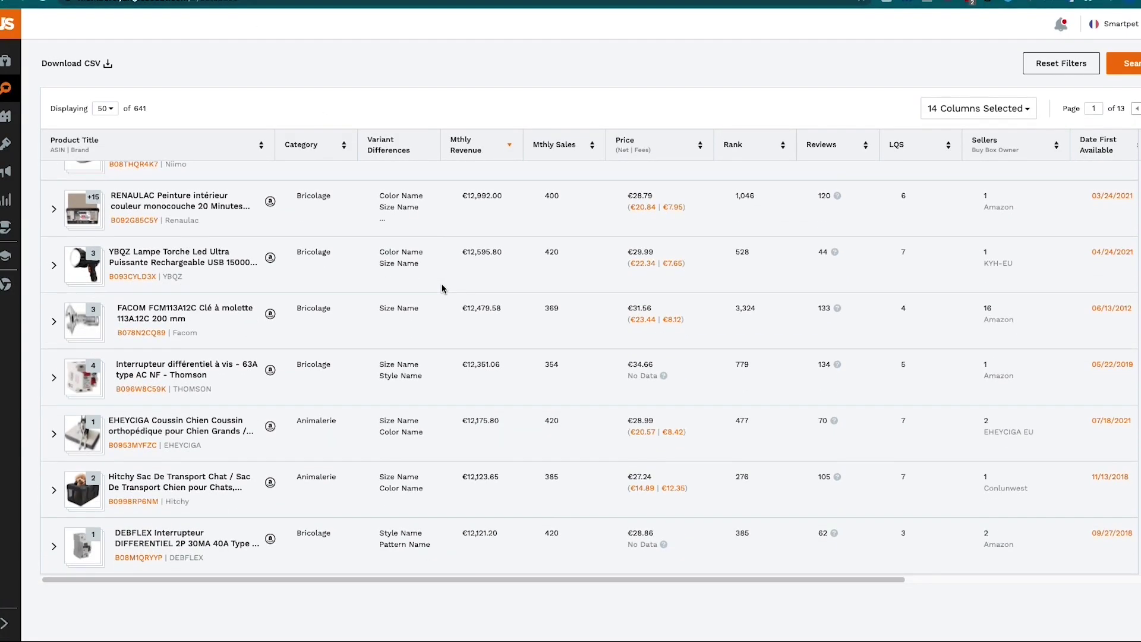
{"action": "scroll", "coordinate": [425, 330], "scroll_direction": "down", "scroll_amount": 1}
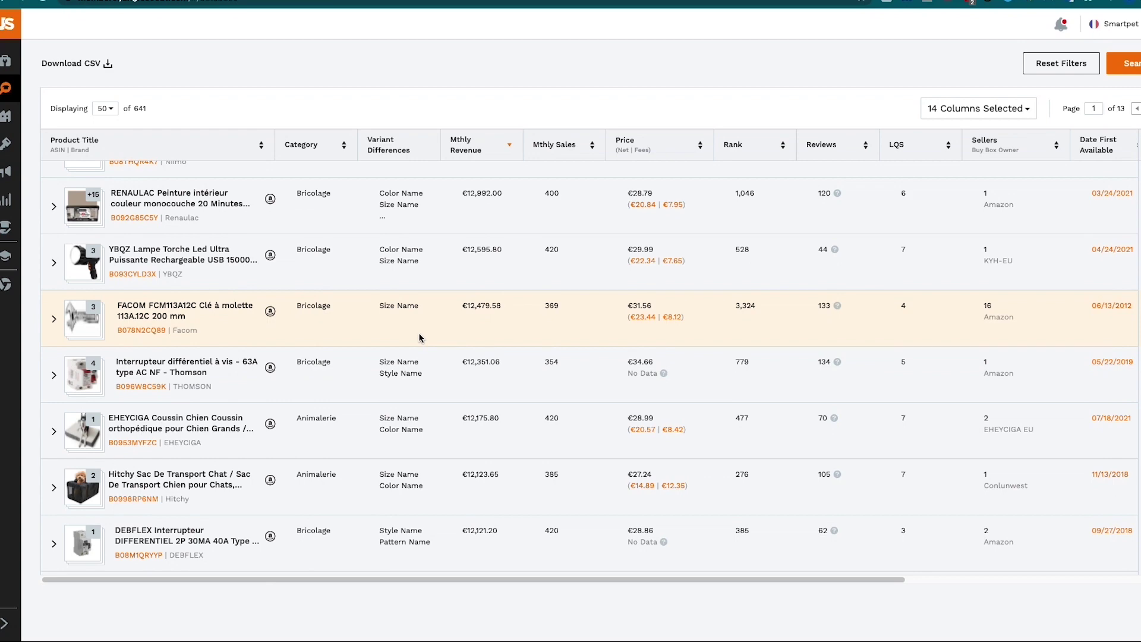
{"action": "scroll", "coordinate": [308, 394], "scroll_direction": "down", "scroll_amount": 1}
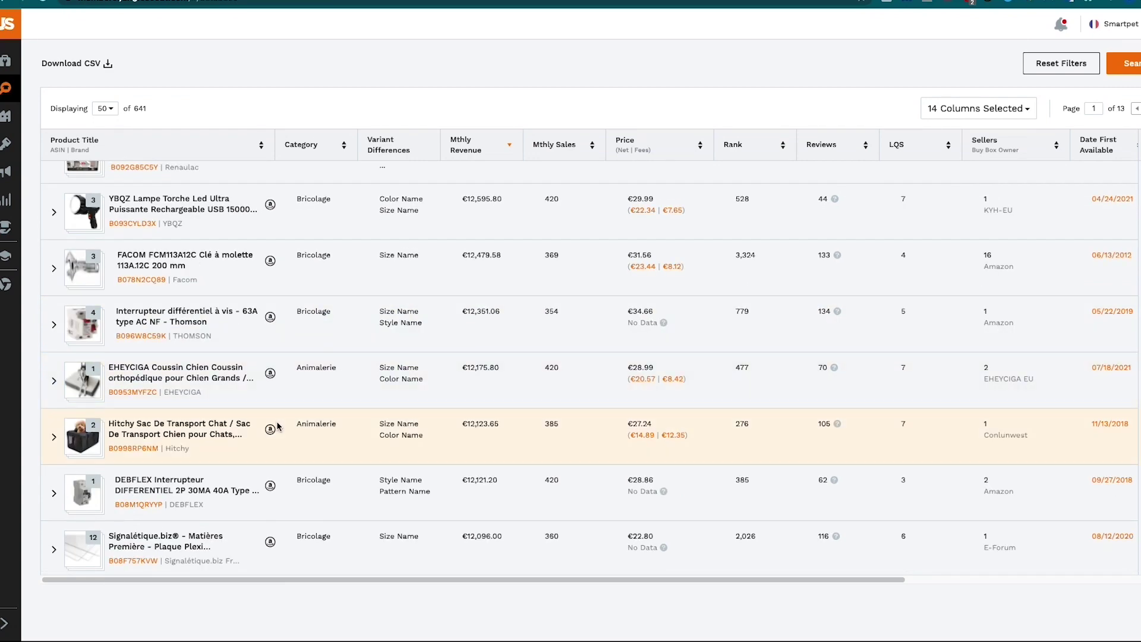
{"action": "scroll", "coordinate": [323, 386], "scroll_direction": "down", "scroll_amount": 1}
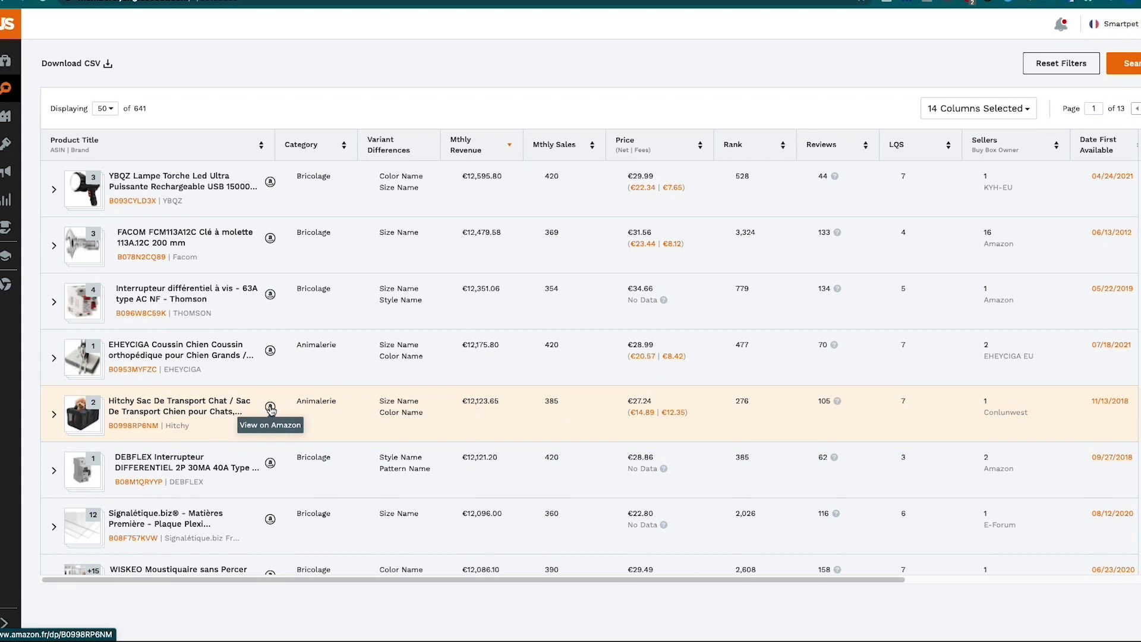
Check the Hitchy pet carrier's monthly revenue, price and reviews, and open its Amazon page
{"action": "left_click_drag", "start_coordinate": [466, 401], "coordinate": [494, 401]}
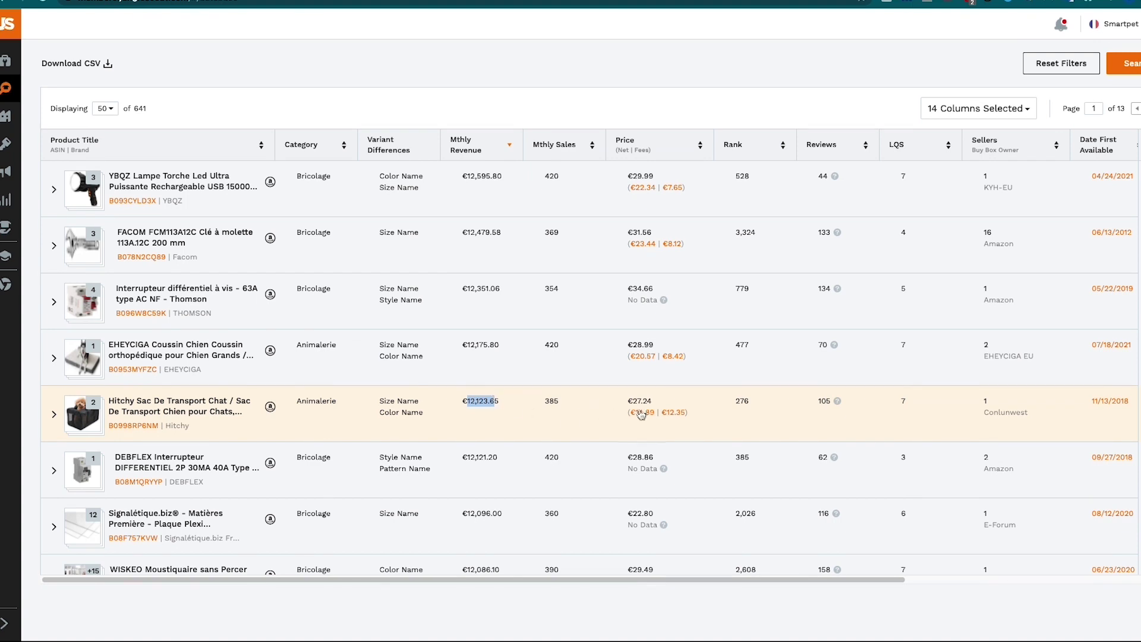
{"action": "left_click_drag", "start_coordinate": [637, 402], "coordinate": [696, 405]}
{"action": "left_click", "coordinate": [818, 402]}
{"action": "left_click_drag", "start_coordinate": [817, 402], "coordinate": [831, 402]}
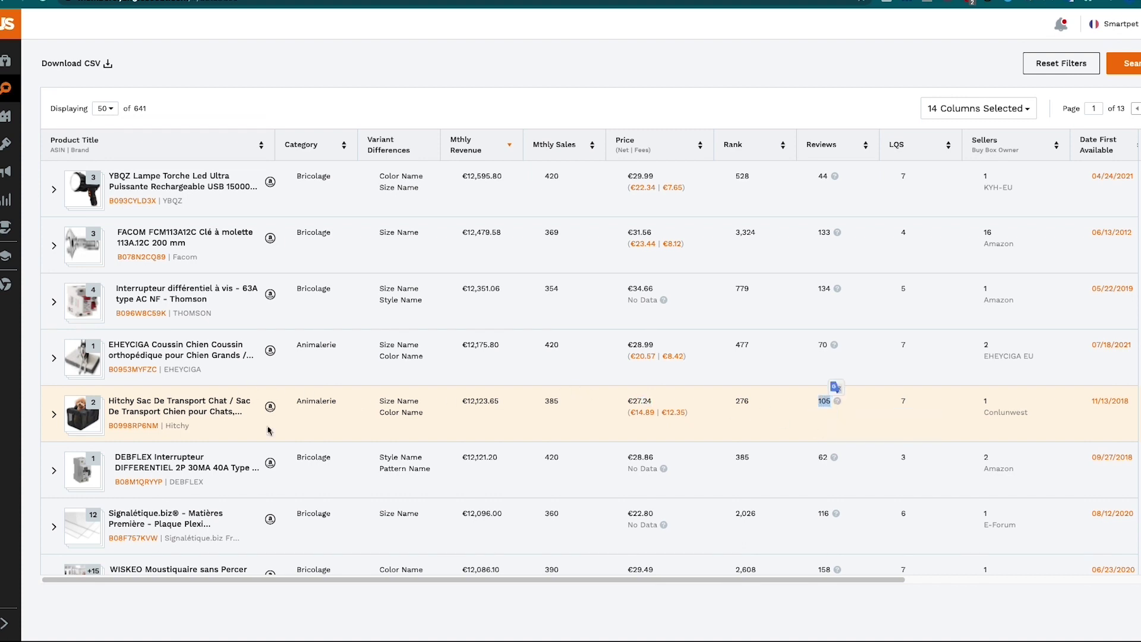
{"action": "left_click", "coordinate": [270, 406]}
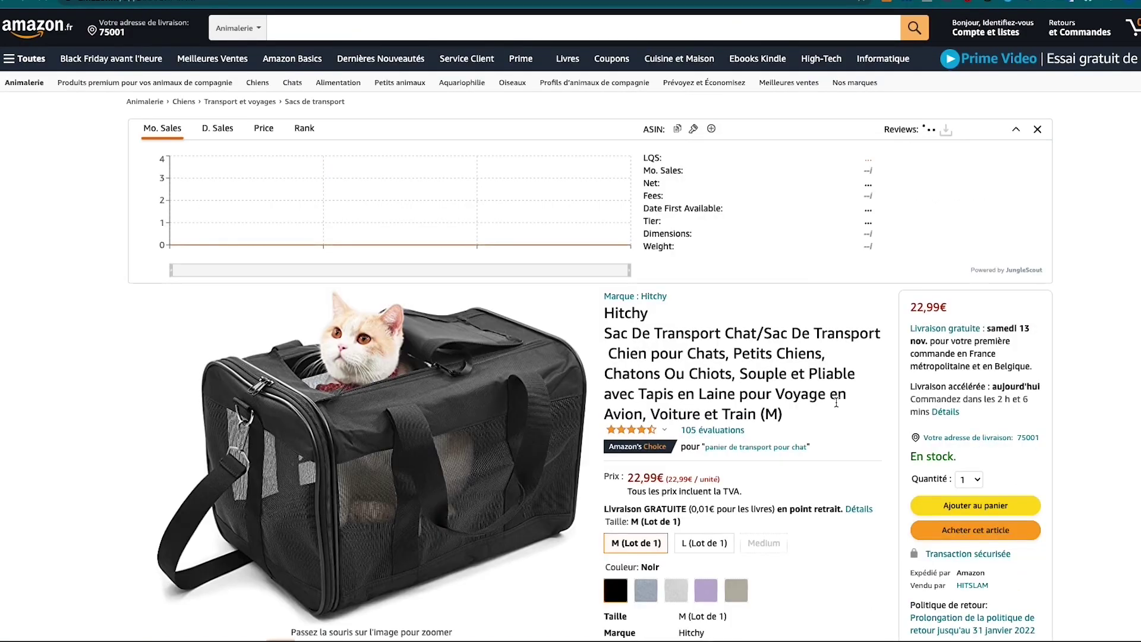
Examine the Hitchy carrier's Amazon page for its rating, variants, description and product images
{"action": "scroll", "coordinate": [838, 401], "scroll_direction": "down", "scroll_amount": 1}
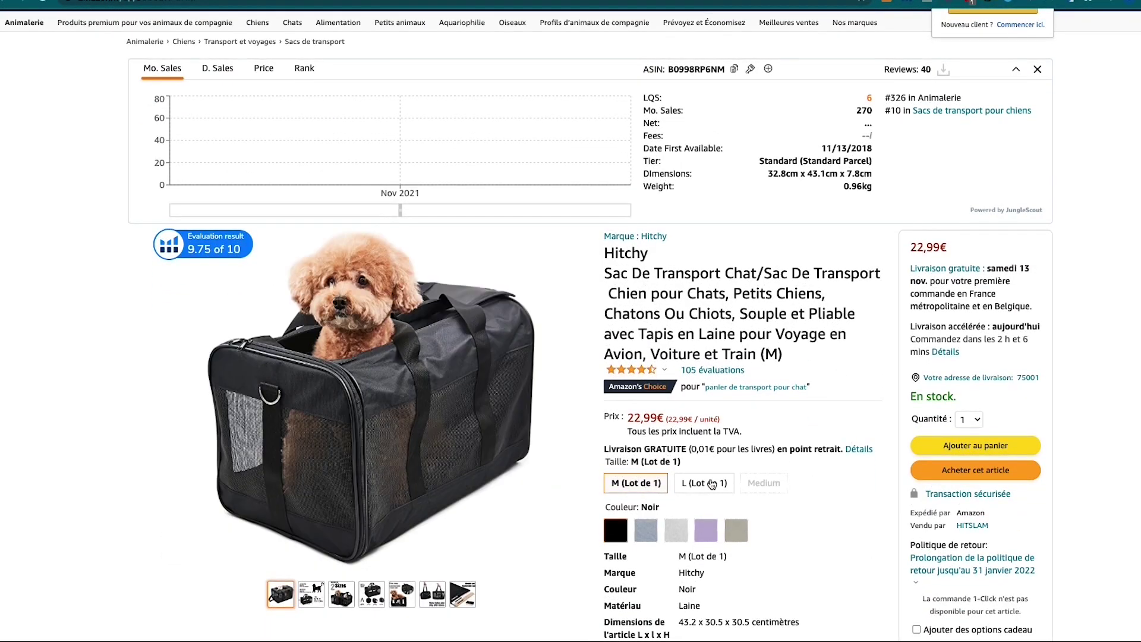
{"action": "scroll", "coordinate": [848, 502], "scroll_direction": "down", "scroll_amount": 2}
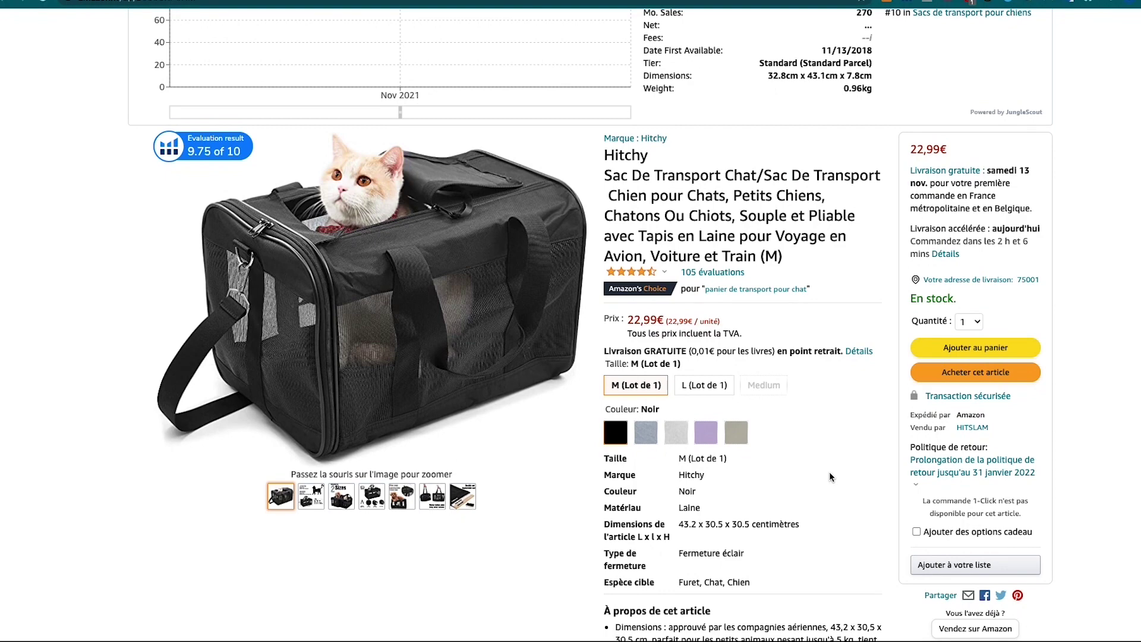
{"action": "scroll", "coordinate": [828, 472], "scroll_direction": "down", "scroll_amount": 1}
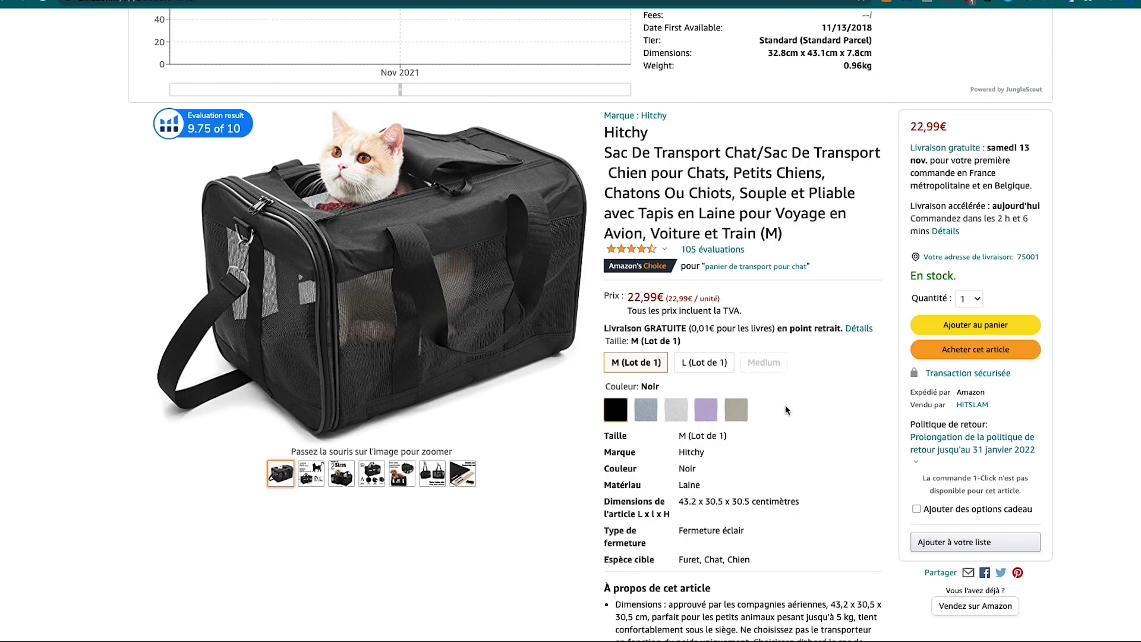
{"action": "scroll", "coordinate": [774, 414], "scroll_direction": "down", "scroll_amount": 5}
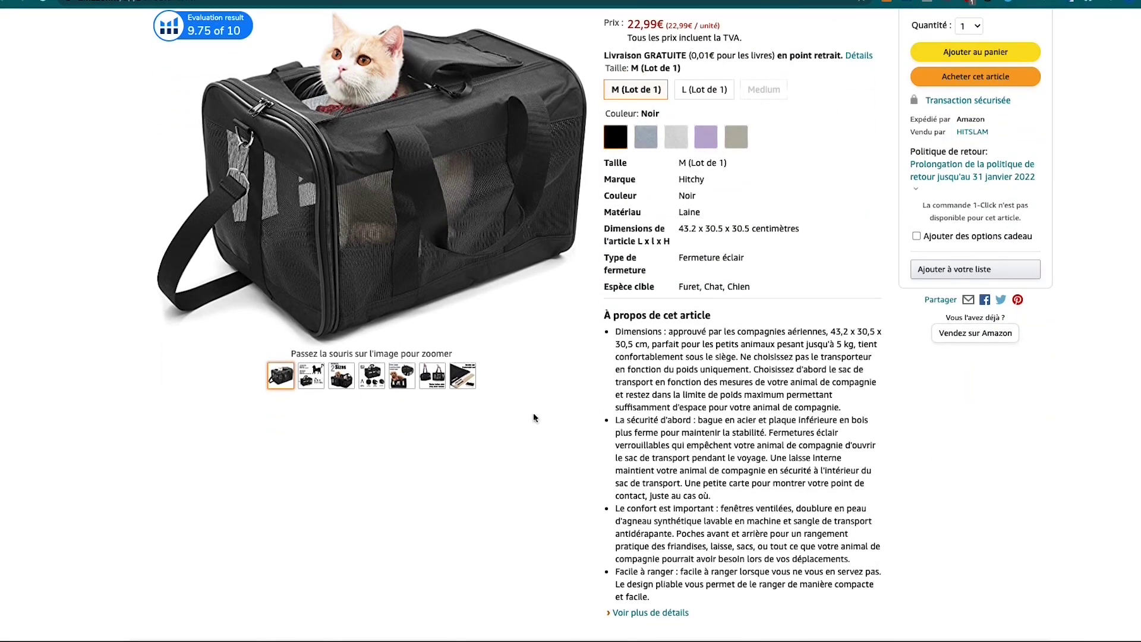
{"action": "mouse_move", "coordinate": [456, 383]}
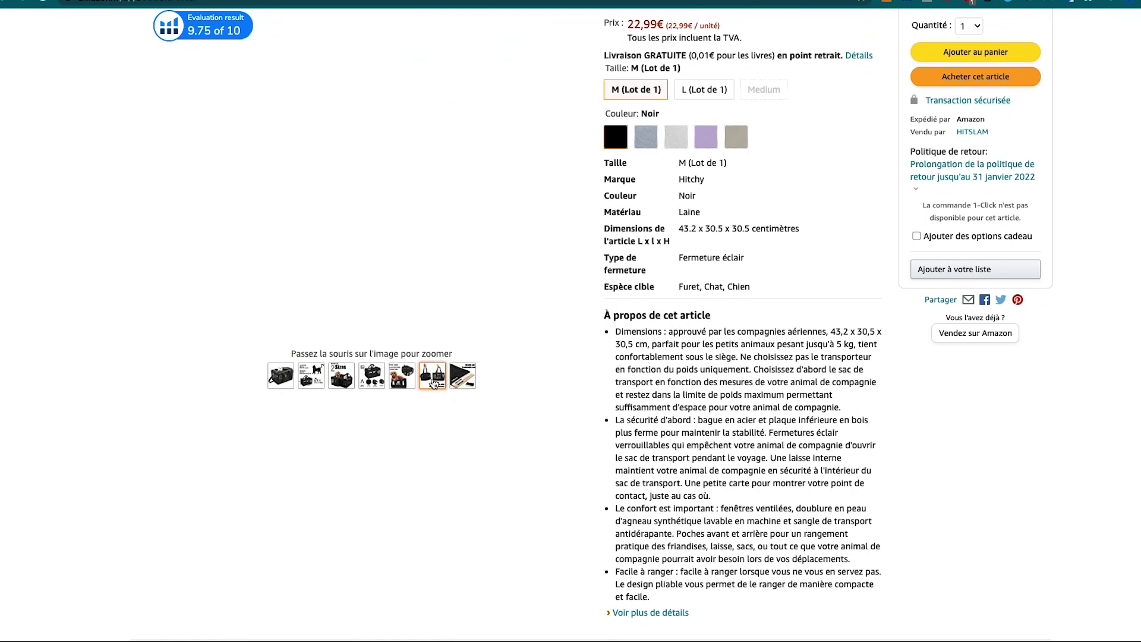
{"action": "mouse_move", "coordinate": [408, 386]}
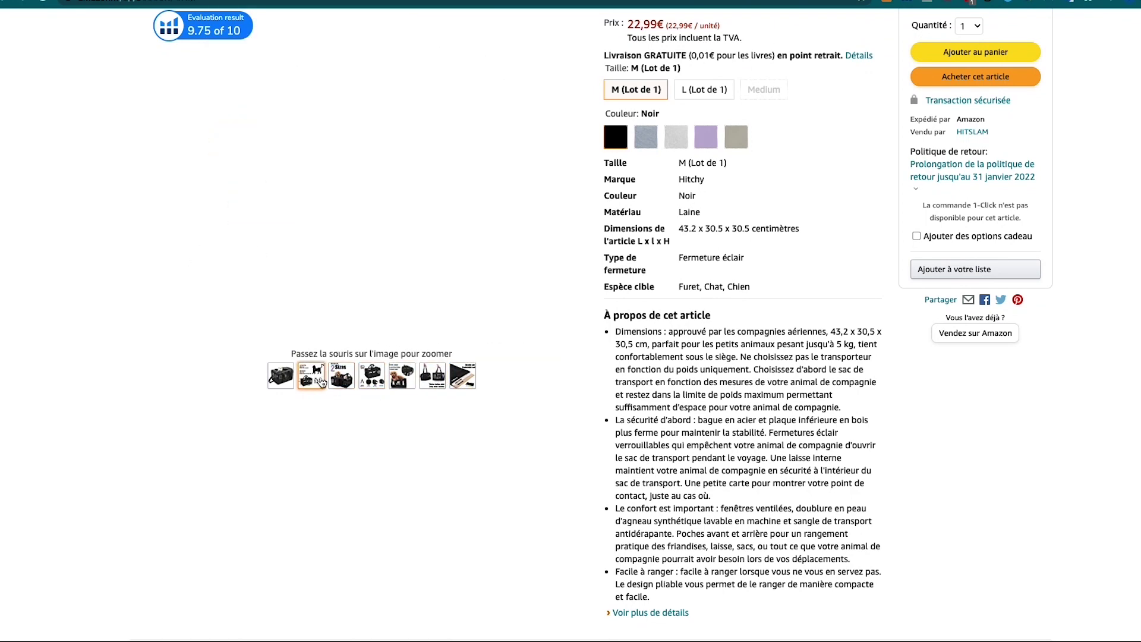
{"action": "scroll", "coordinate": [769, 359], "scroll_direction": "up", "scroll_amount": 5}
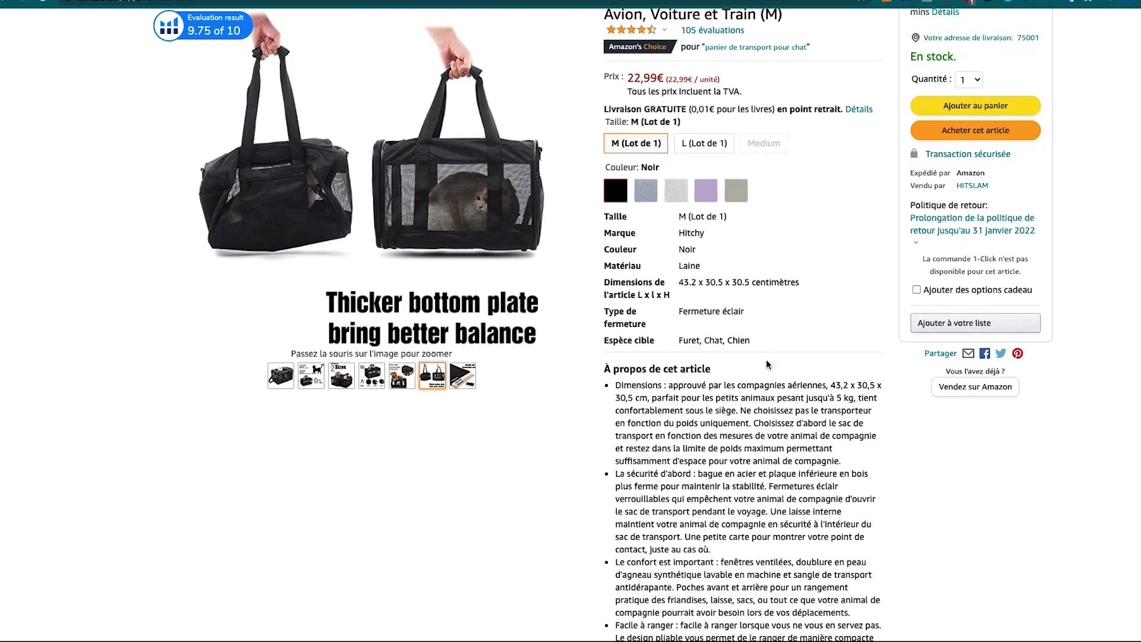
{"action": "scroll", "coordinate": [798, 337], "scroll_direction": "up", "scroll_amount": 2}
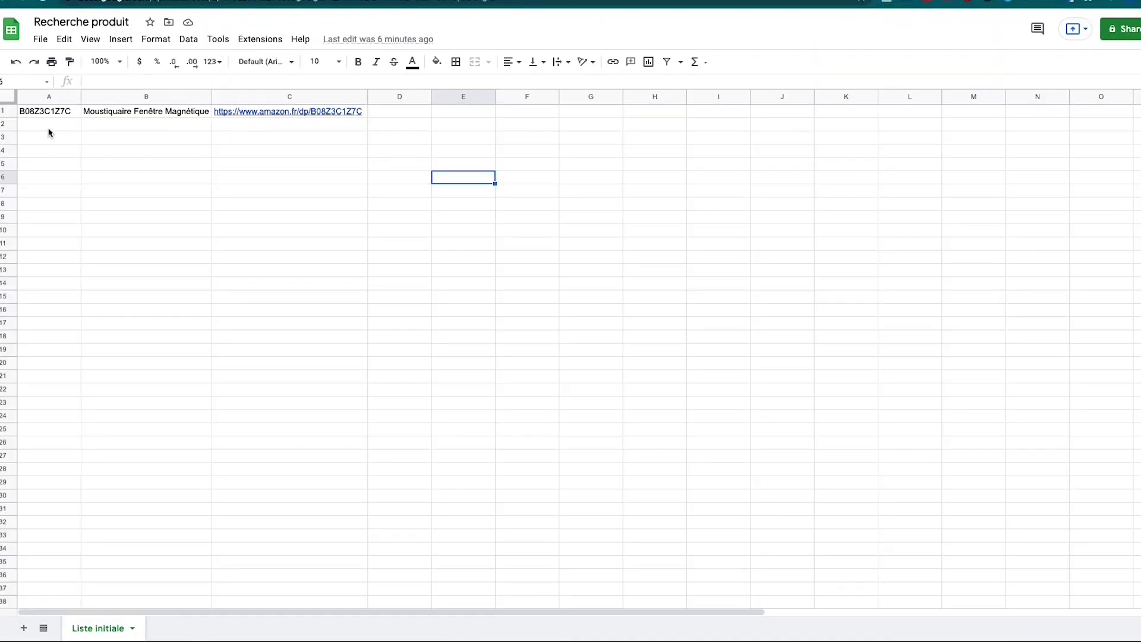
Record the carrier in the spreadsheet's second row: ASIN B0998RP6NM in cell A2 and "Sac De Transport Chat" in B2
{"action": "left_click", "coordinate": [49, 129]}
{"action": "type", "text": "B0998RP6NM"}
{"action": "left_click", "coordinate": [147, 130]}
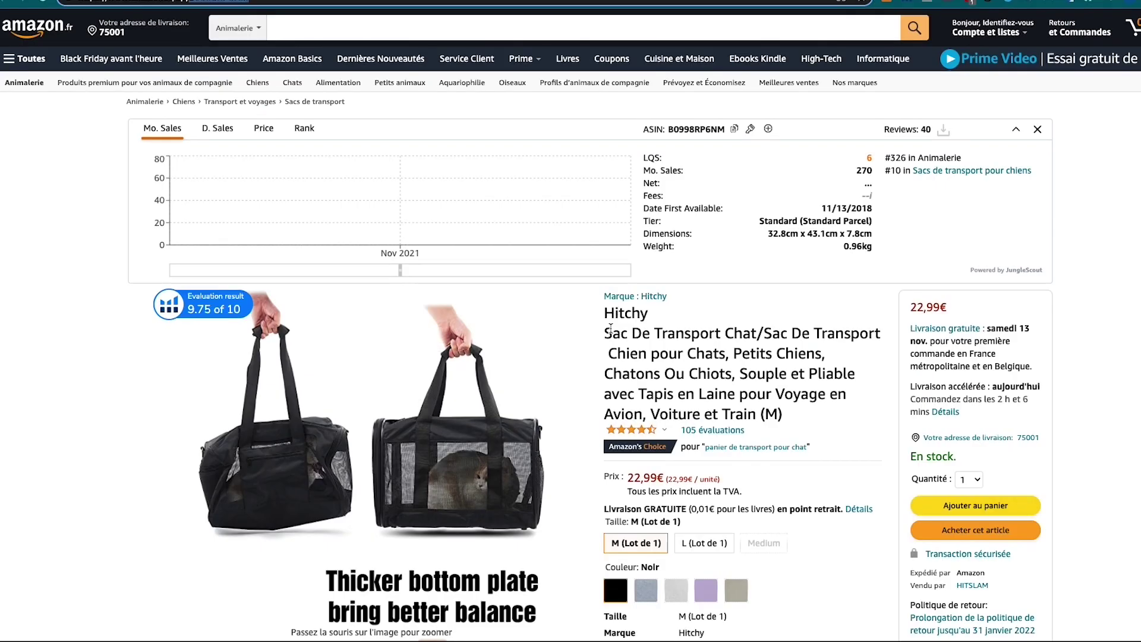
{"action": "left_click_drag", "start_coordinate": [605, 332], "coordinate": [756, 333]}
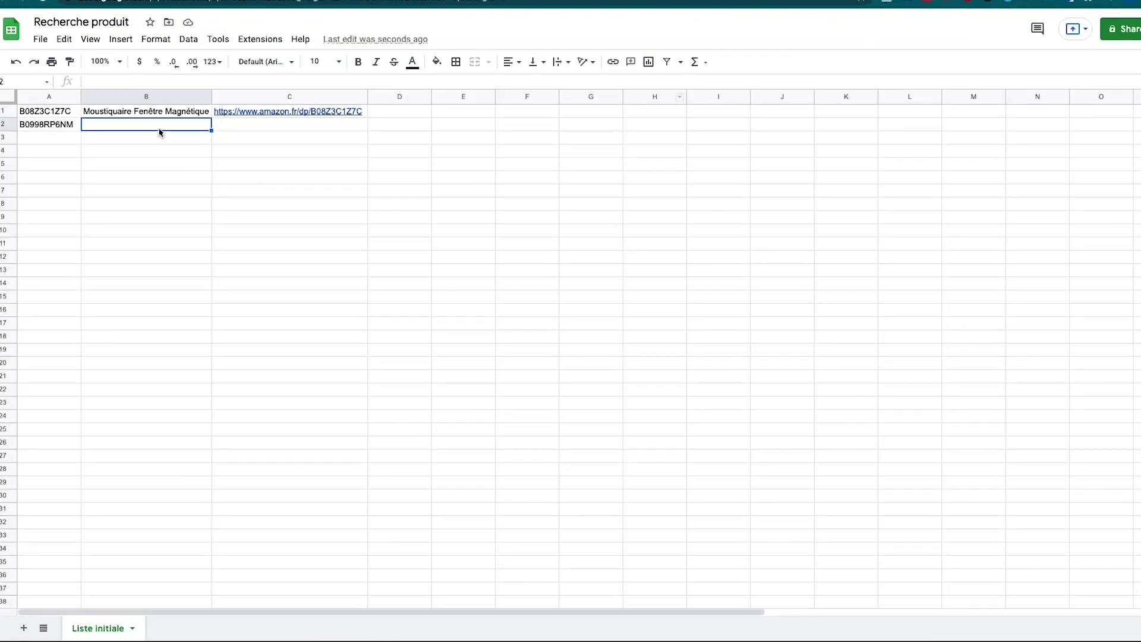
{"action": "type", "text": "Sac De Transport Chat"}
{"action": "key", "text": "Tab"}
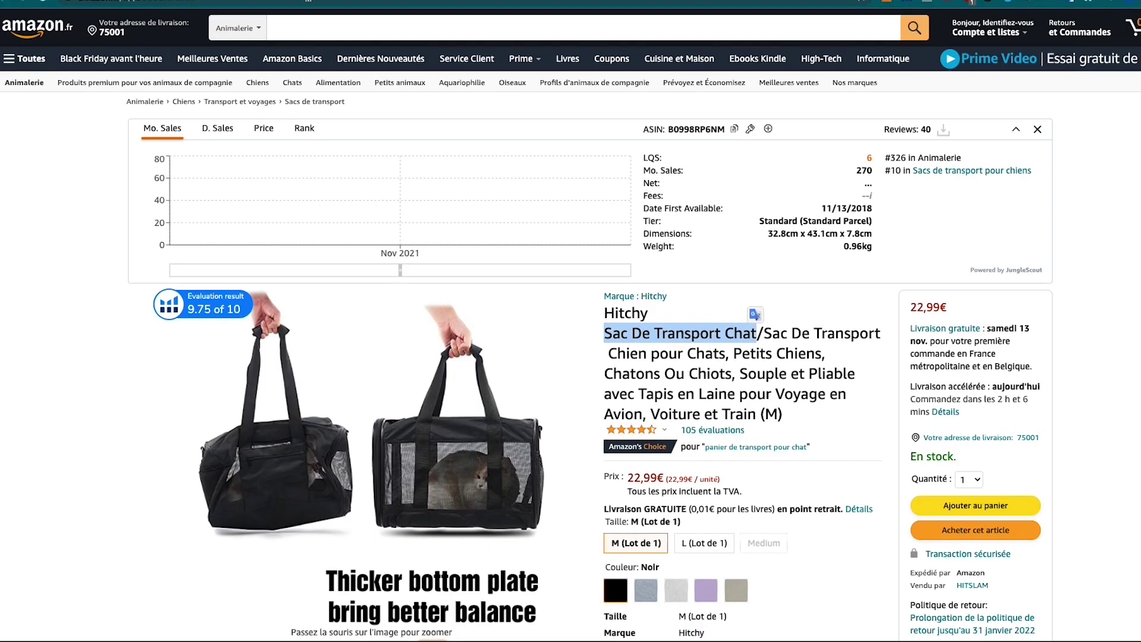
{"action": "left_click", "coordinate": [307, 1]}
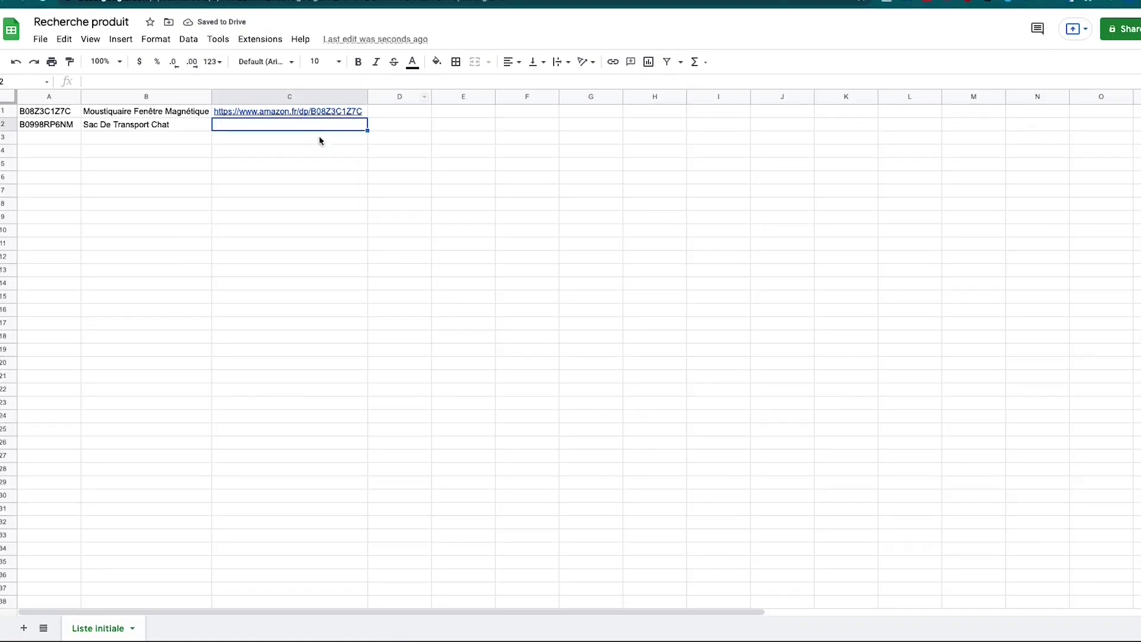
{"action": "type", "text": "https://www.amazon.fr/dp/B0998RP6NM"}
{"action": "left_click_drag", "start_coordinate": [515, 210], "coordinate": [509, 210]}
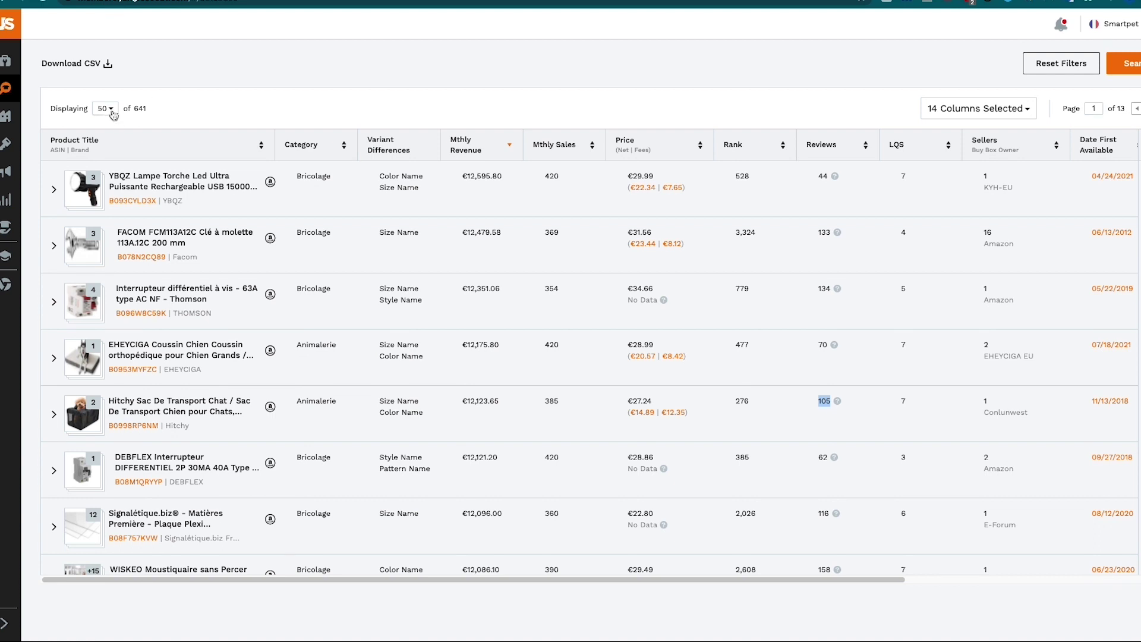
Open Jungle Scout's Opportunity Finder and view its category and keyword filters
{"action": "mouse_move", "coordinate": [2, 88]}
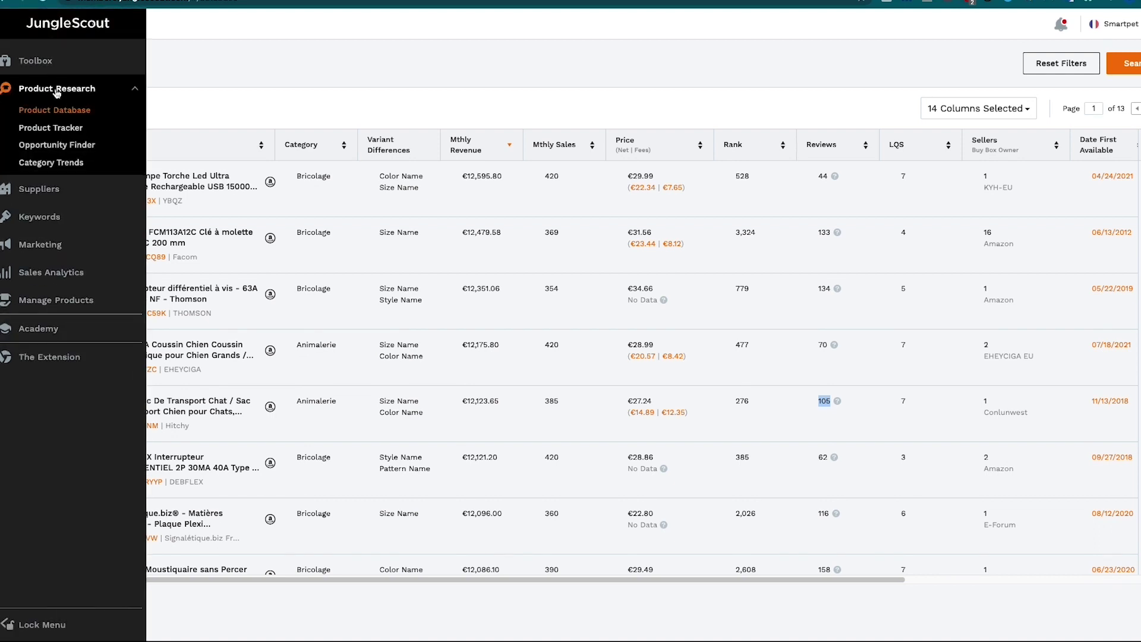
{"action": "left_click", "coordinate": [69, 149]}
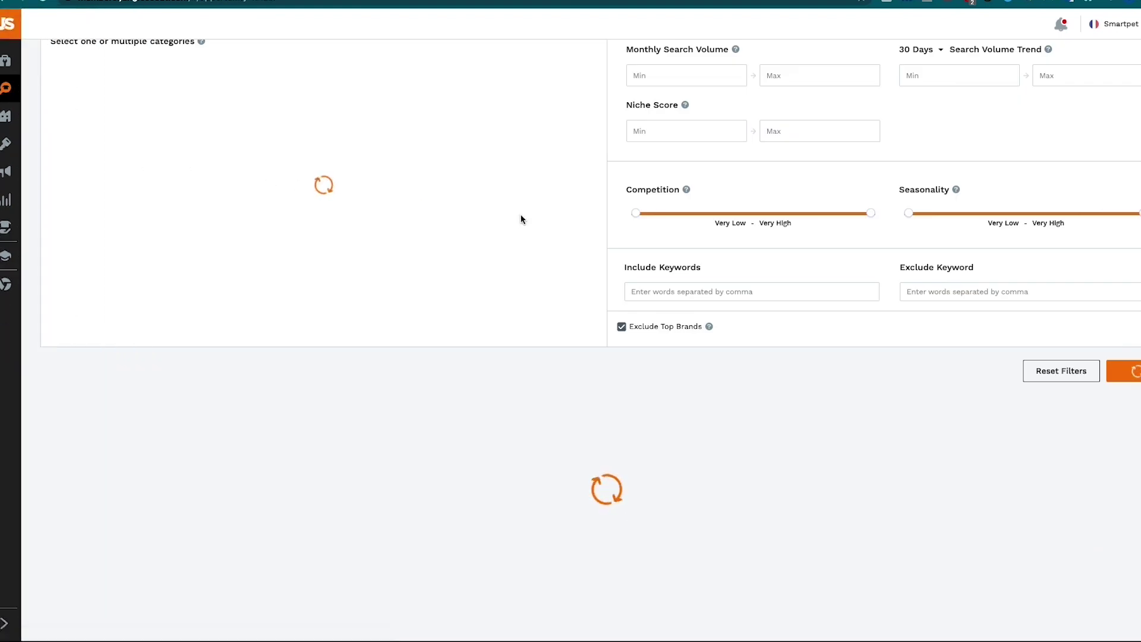
{"action": "scroll", "coordinate": [492, 262], "scroll_direction": "up", "scroll_amount": 1}
{"action": "scroll", "coordinate": [492, 262], "scroll_direction": "up", "scroll_amount": 2}
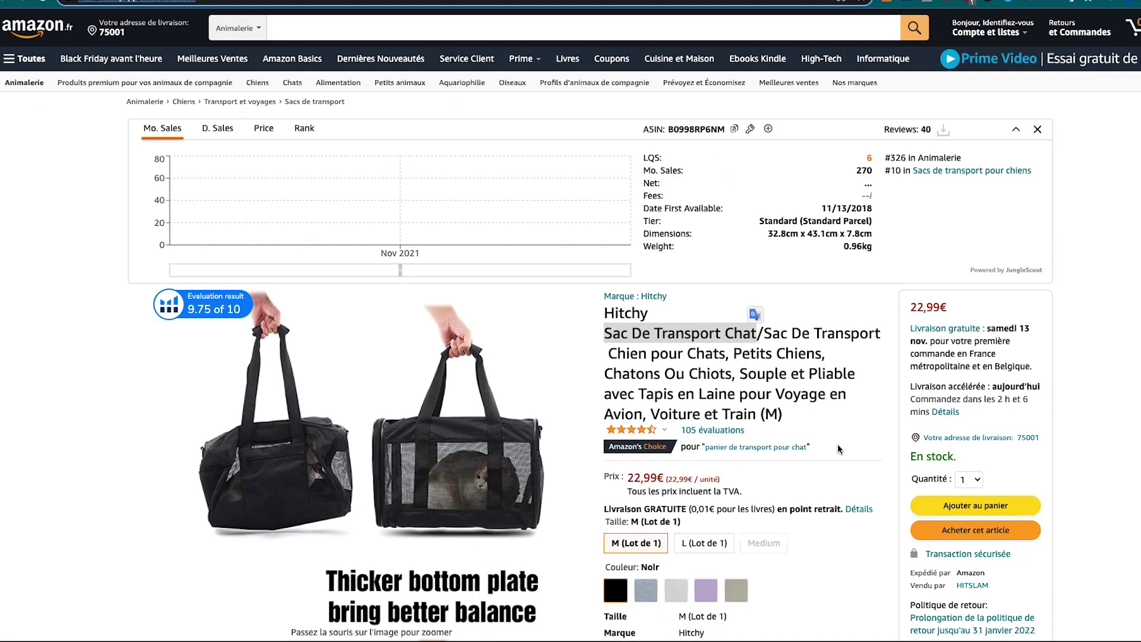
Search Amazon France's Animalerie department for "Sac De Transport Chat", taken from the Hitchy carrier's title
{"action": "scroll", "coordinate": [811, 444], "scroll_direction": "down", "scroll_amount": 4}
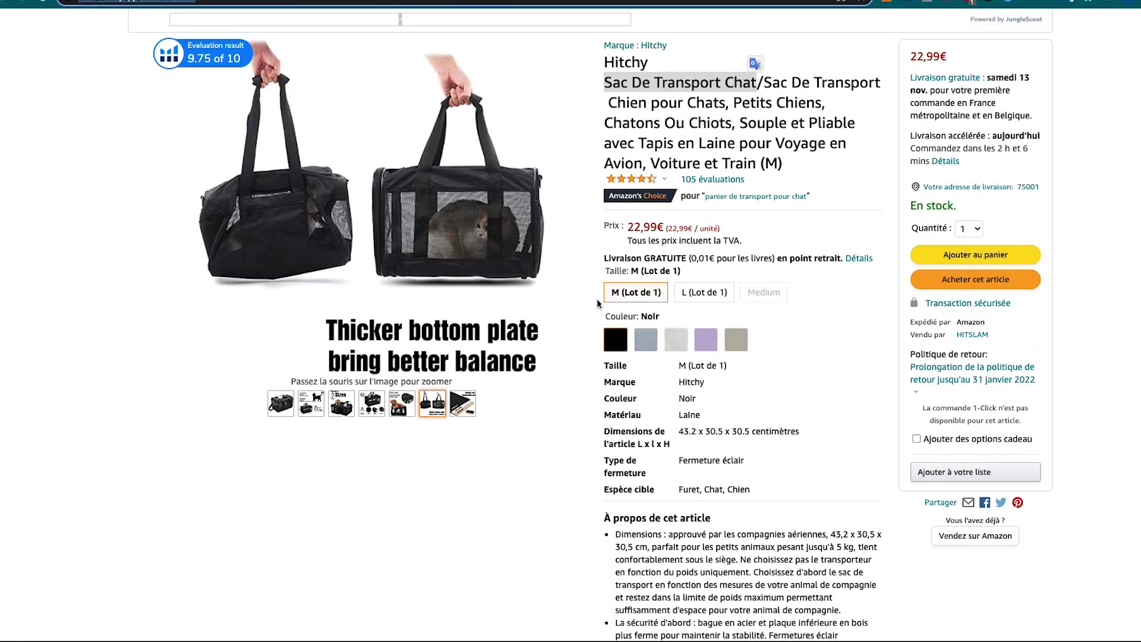
{"action": "left_click", "coordinate": [712, 124]}
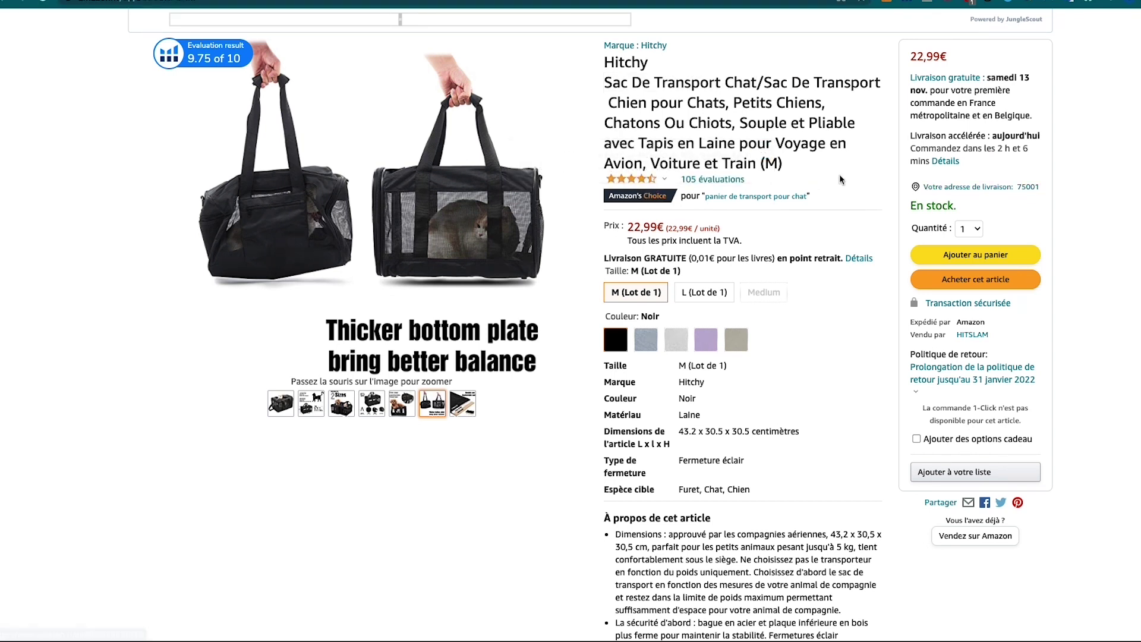
{"action": "scroll", "coordinate": [837, 174], "scroll_direction": "up", "scroll_amount": 5}
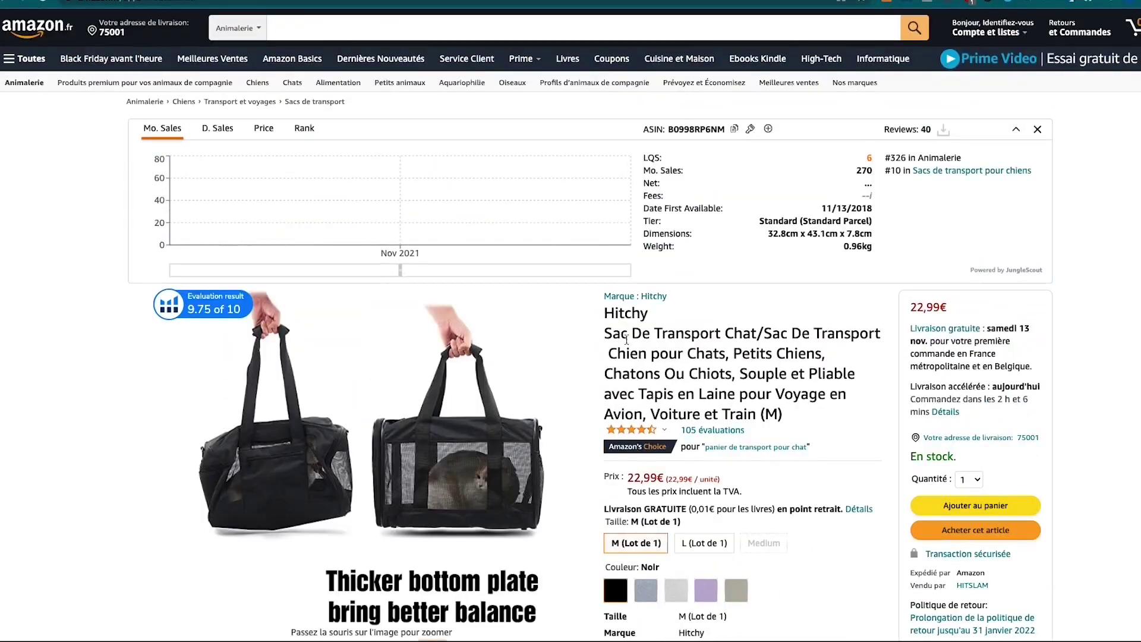
{"action": "left_click_drag", "start_coordinate": [604, 333], "coordinate": [759, 333]}
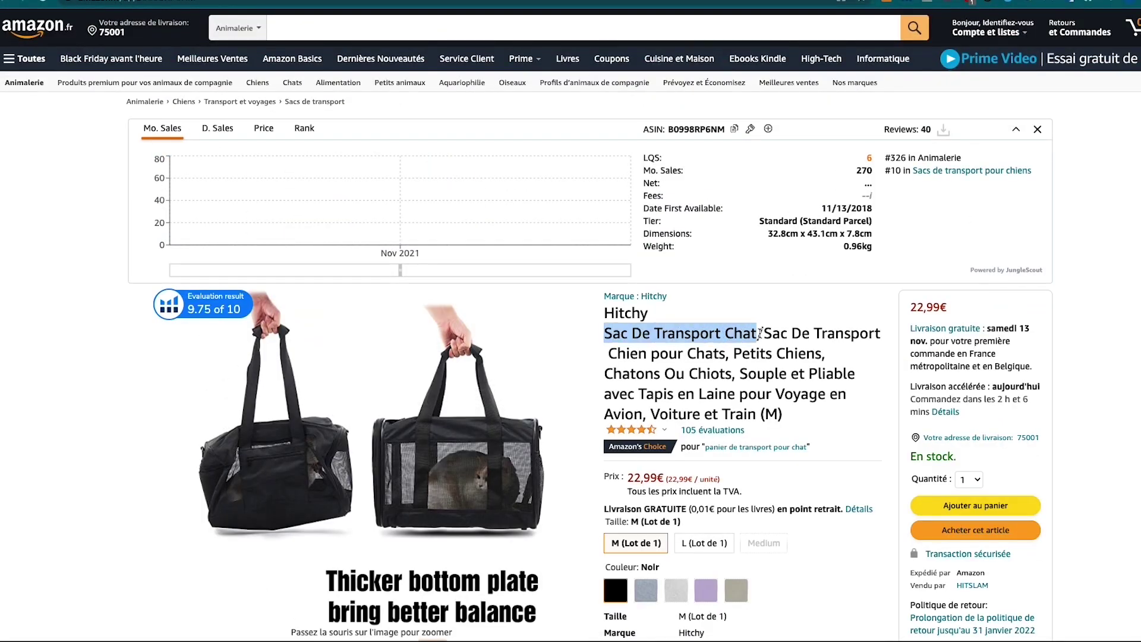
{"action": "key", "text": "ctrl+c"}
{"action": "left_click", "coordinate": [295, 26]}
{"action": "key", "text": "ctrl+v"}
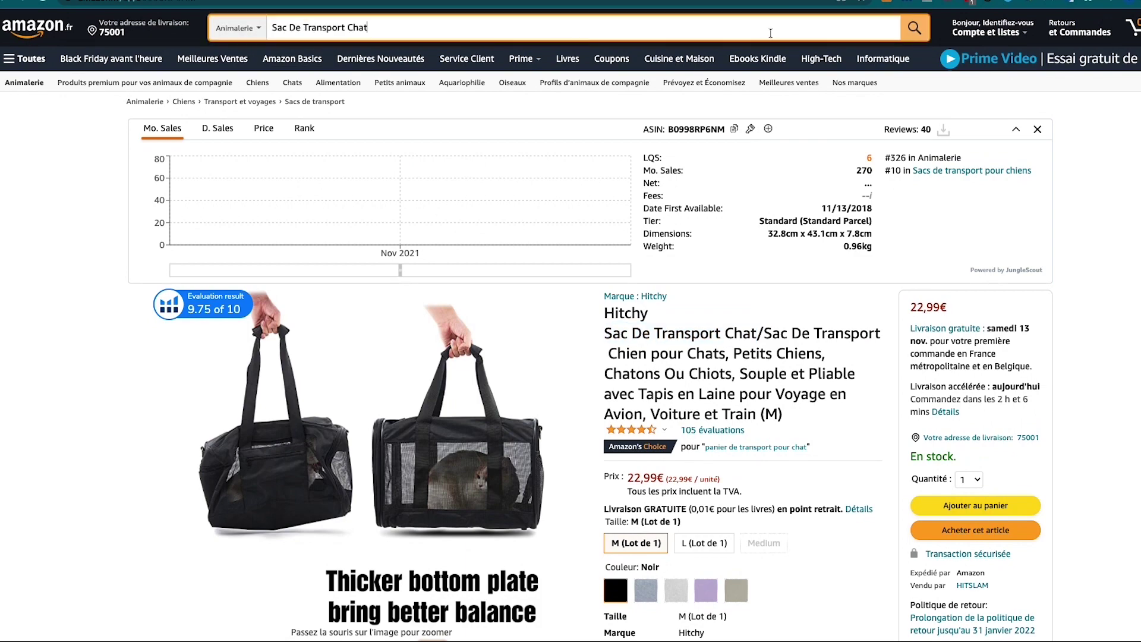
{"action": "left_click", "coordinate": [917, 37]}
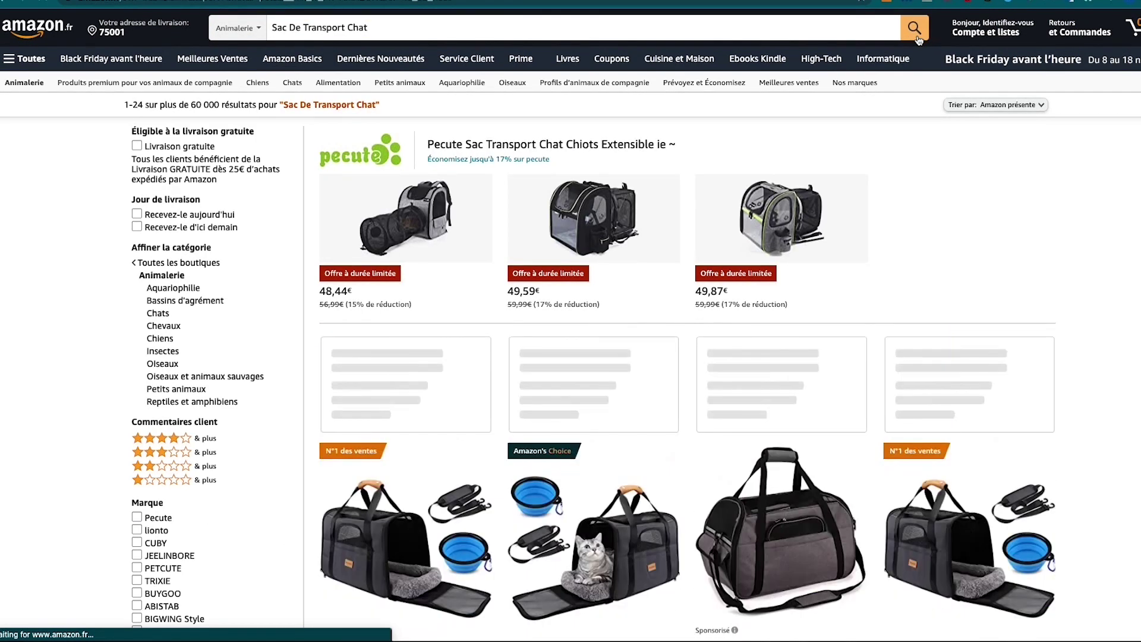
Run the Jungle Scout extension on the cat carrier search results and widen its window to show all the data columns
{"action": "scroll", "coordinate": [900, 316], "scroll_direction": "down", "scroll_amount": 2}
{"action": "scroll", "coordinate": [900, 316], "scroll_direction": "down", "scroll_amount": 5}
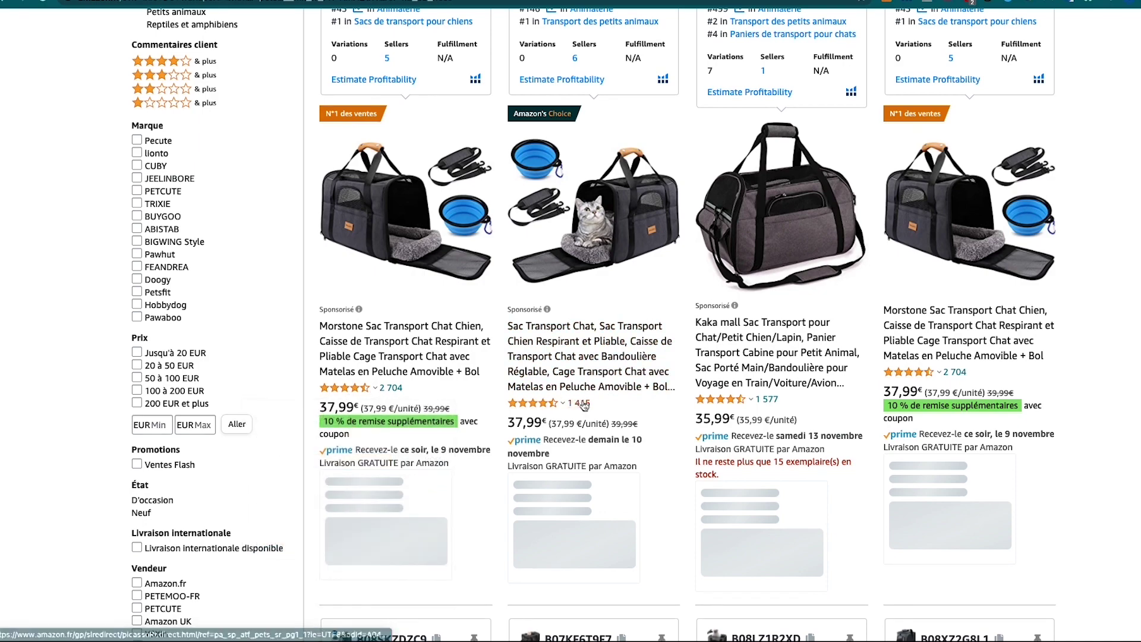
{"action": "mouse_move", "coordinate": [729, 403]}
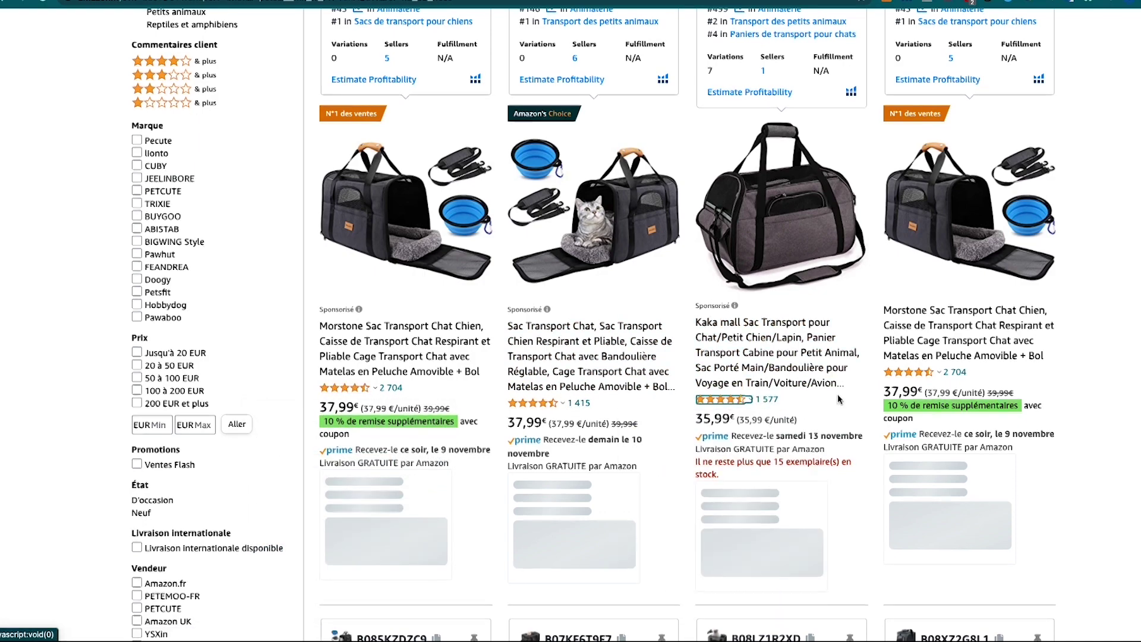
{"action": "scroll", "coordinate": [837, 393], "scroll_direction": "down", "scroll_amount": 8}
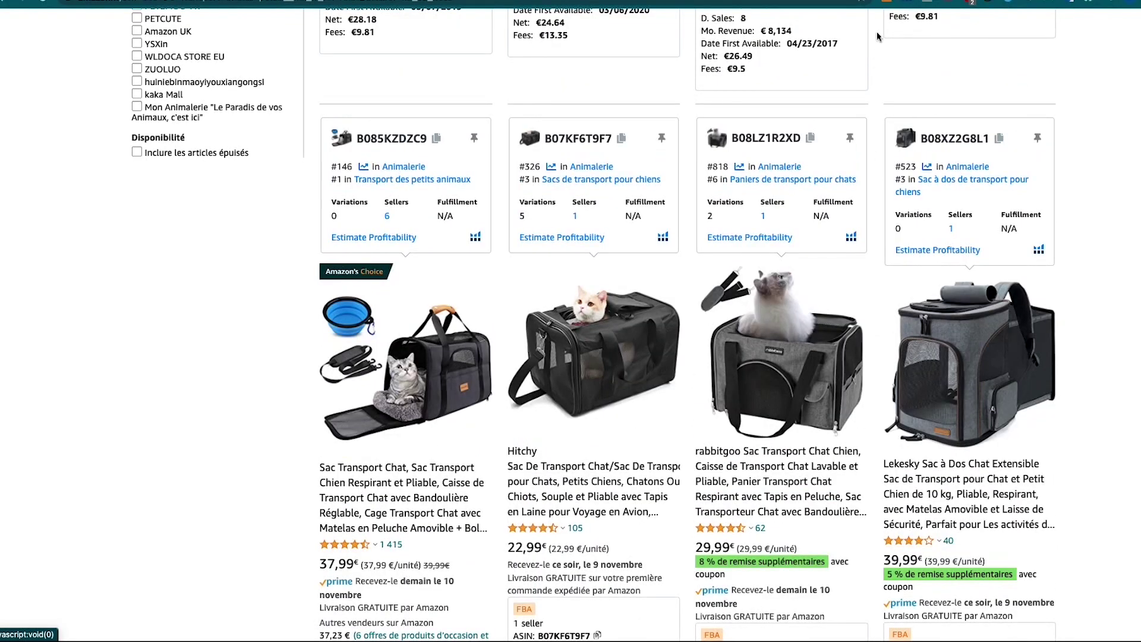
{"action": "left_click", "coordinate": [891, 3]}
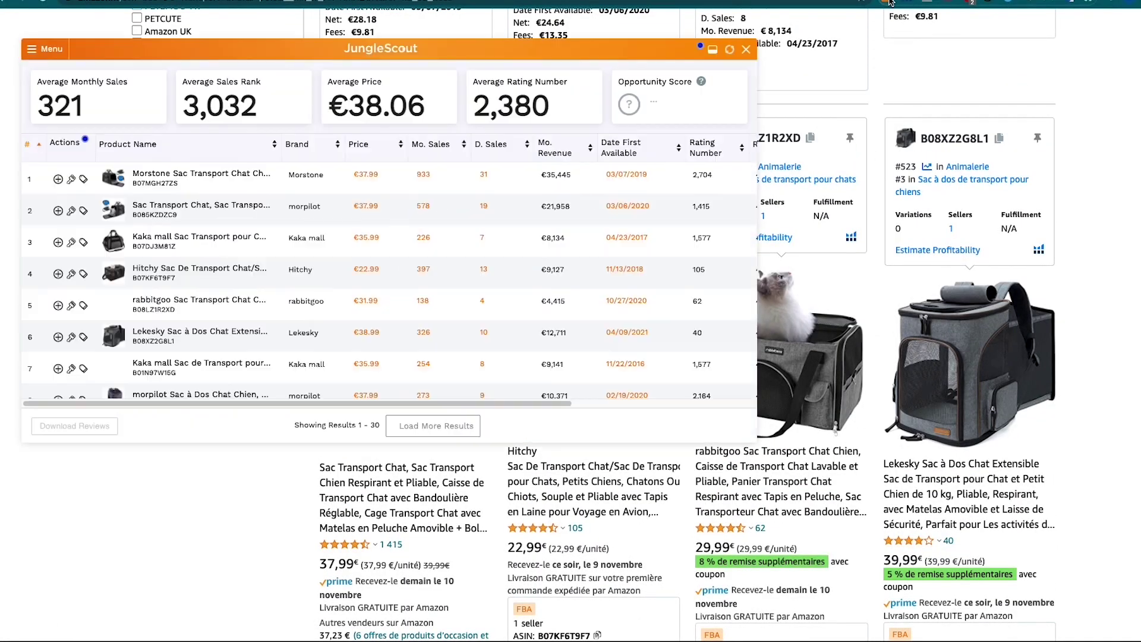
{"action": "left_click_drag", "start_coordinate": [756, 85], "coordinate": [1000, 86]}
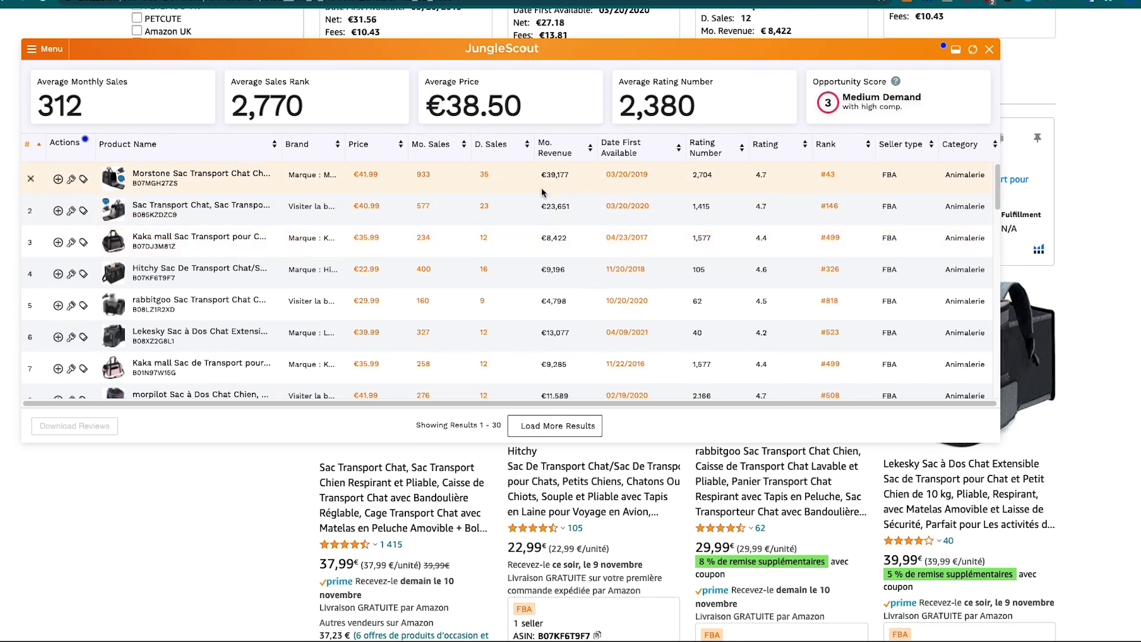
Compare the competing cat carriers' monthly revenue and rating numbers in the Jungle Scout results
{"action": "left_click_drag", "start_coordinate": [546, 176], "coordinate": [569, 178]}
{"action": "left_click", "coordinate": [556, 208]}
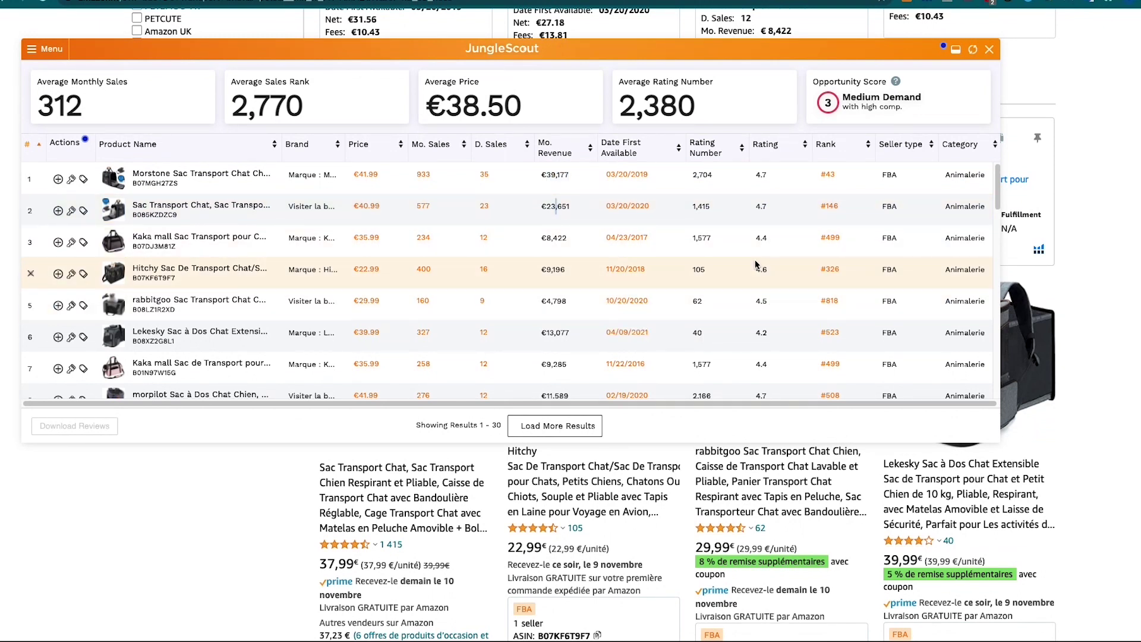
{"action": "left_click_drag", "start_coordinate": [691, 176], "coordinate": [707, 177]}
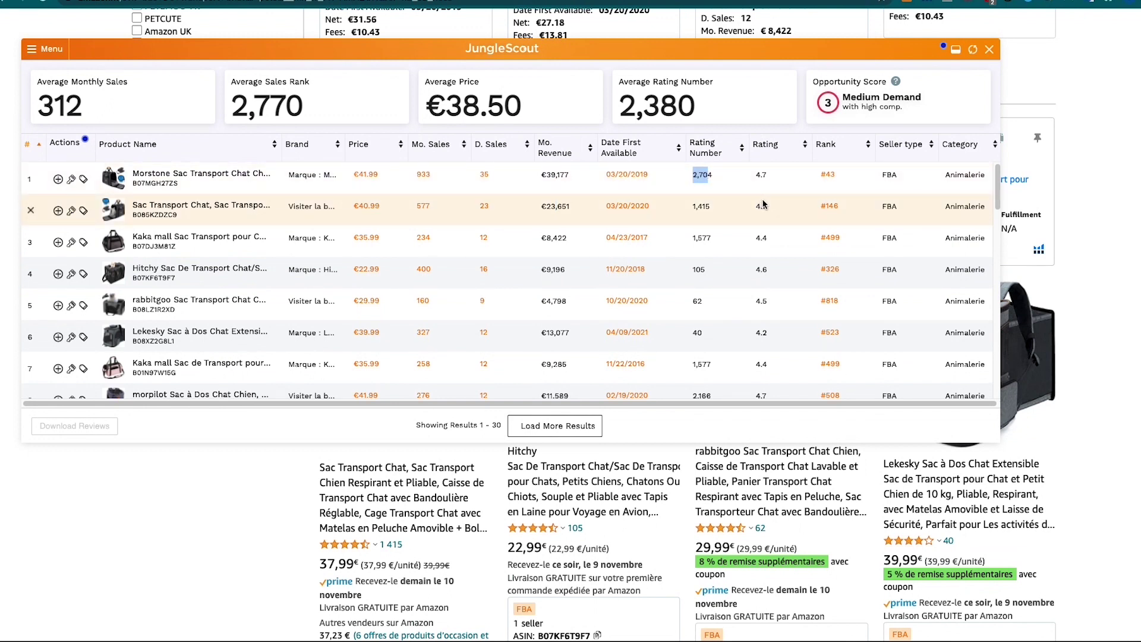
{"action": "left_click", "coordinate": [715, 186]}
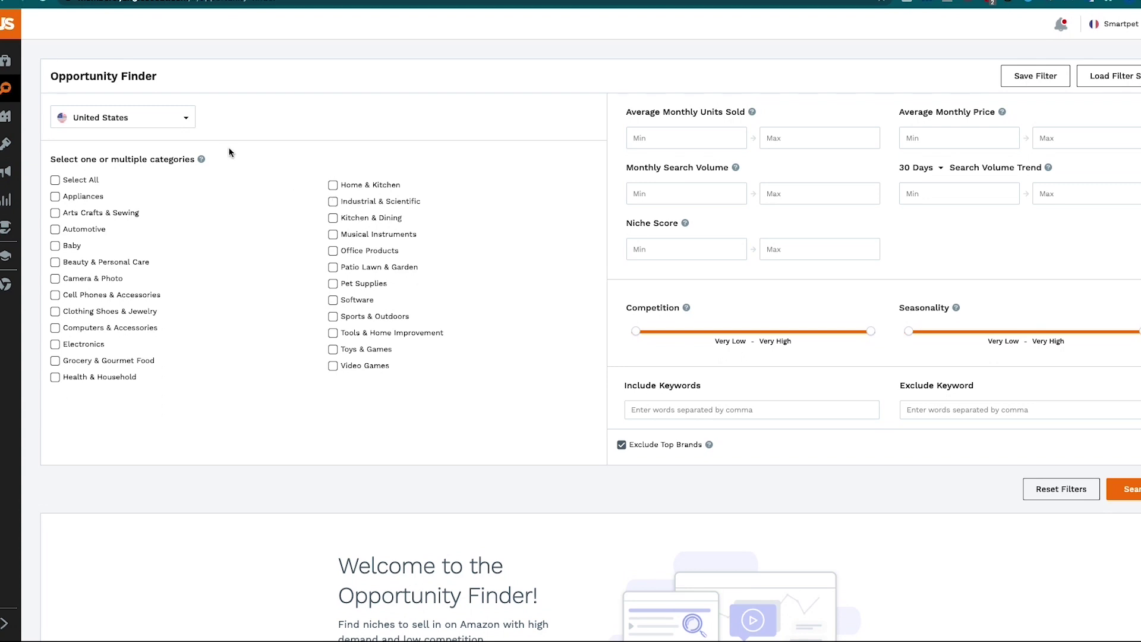
Set the Opportunity Finder marketplace to France and select the categories Animalerie, Bricolage and Bébé & Puériculture
{"action": "left_click", "coordinate": [168, 128]}
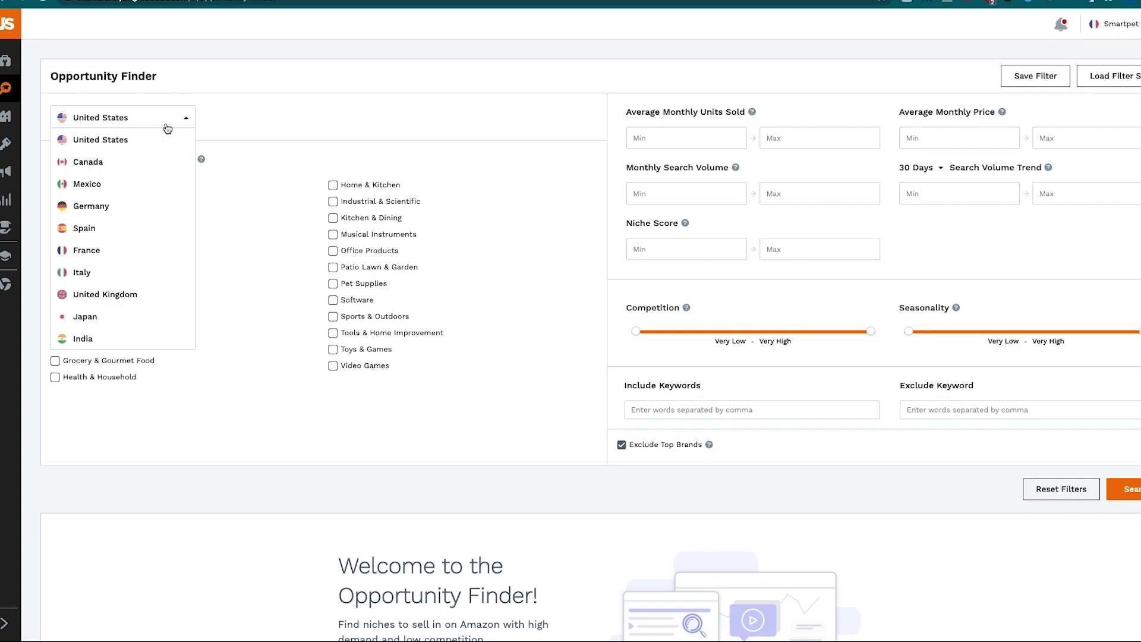
{"action": "left_click", "coordinate": [127, 249]}
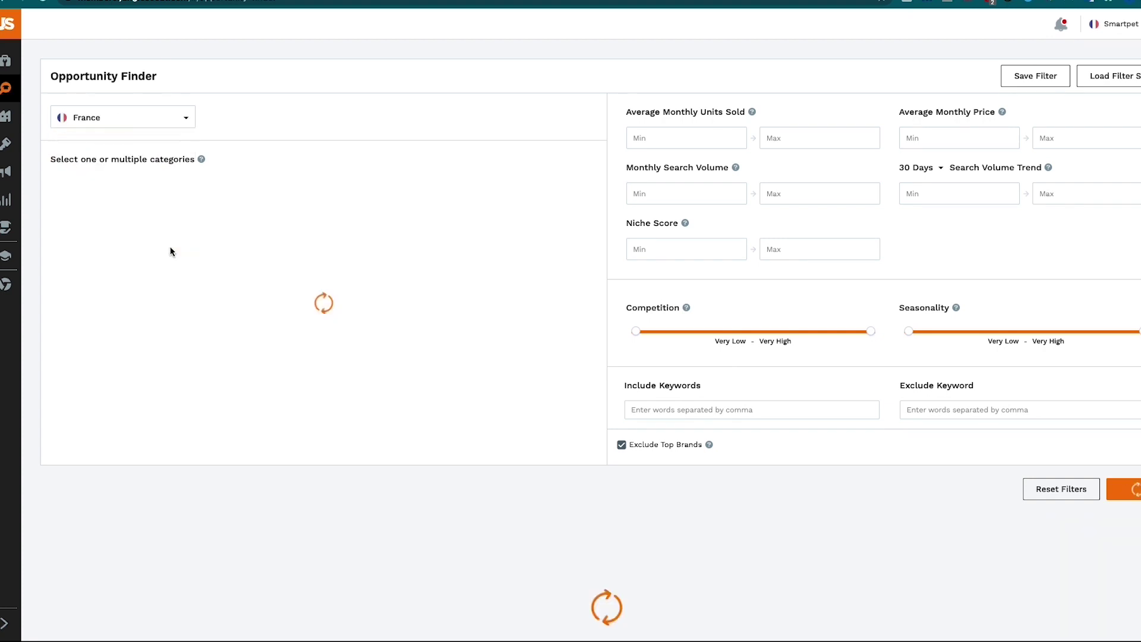
{"action": "left_click", "coordinate": [88, 197]}
{"action": "left_click", "coordinate": [79, 279]}
{"action": "left_click", "coordinate": [81, 295]}
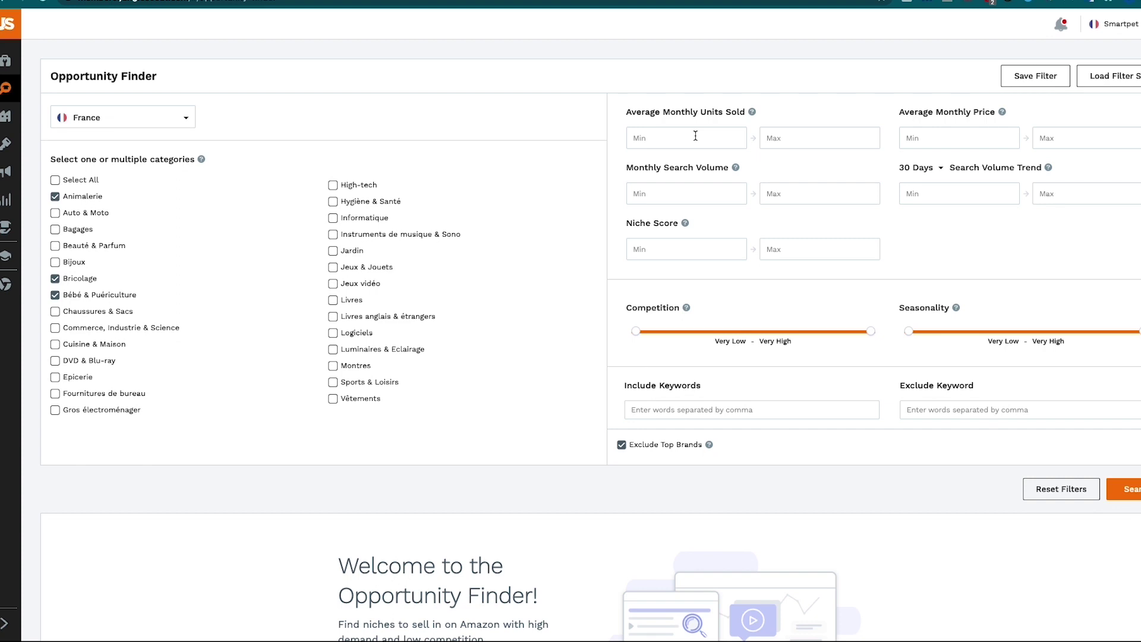
Limit the niches to average monthly units sold of 150 to 450 and an average monthly price of 15 to 35
{"action": "type", "text": "150"}
{"action": "type", "text": "450"}
{"action": "left_click", "coordinate": [983, 139]}
{"action": "type", "text": "15"}
{"action": "key", "text": "Tab"}
{"action": "type", "text": "35"}
Review the Monthly Search Volume filter and the periods available for the Search Volume Trend
{"action": "triple_click", "coordinate": [653, 176]}
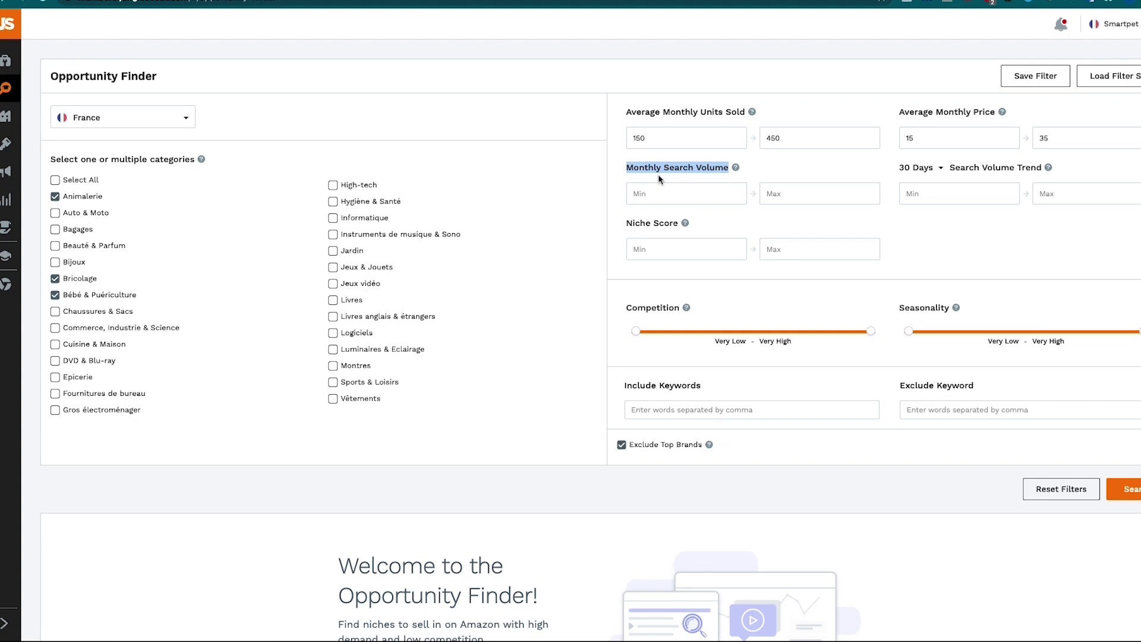
{"action": "left_click", "coordinate": [714, 135]}
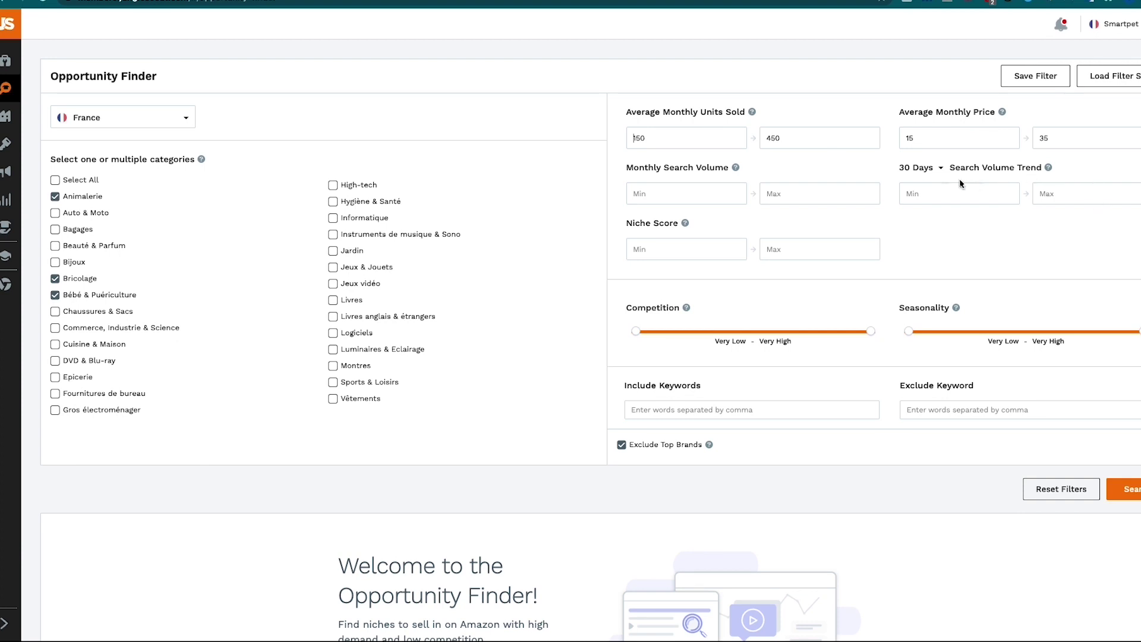
{"action": "left_click", "coordinate": [926, 168]}
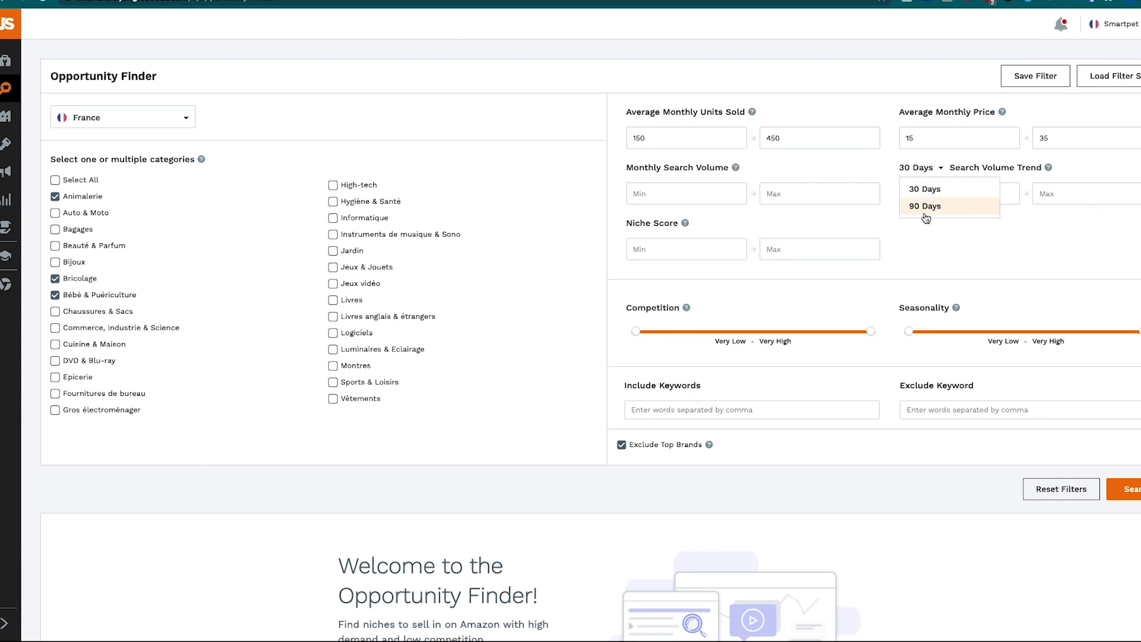
{"action": "left_click", "coordinate": [925, 170]}
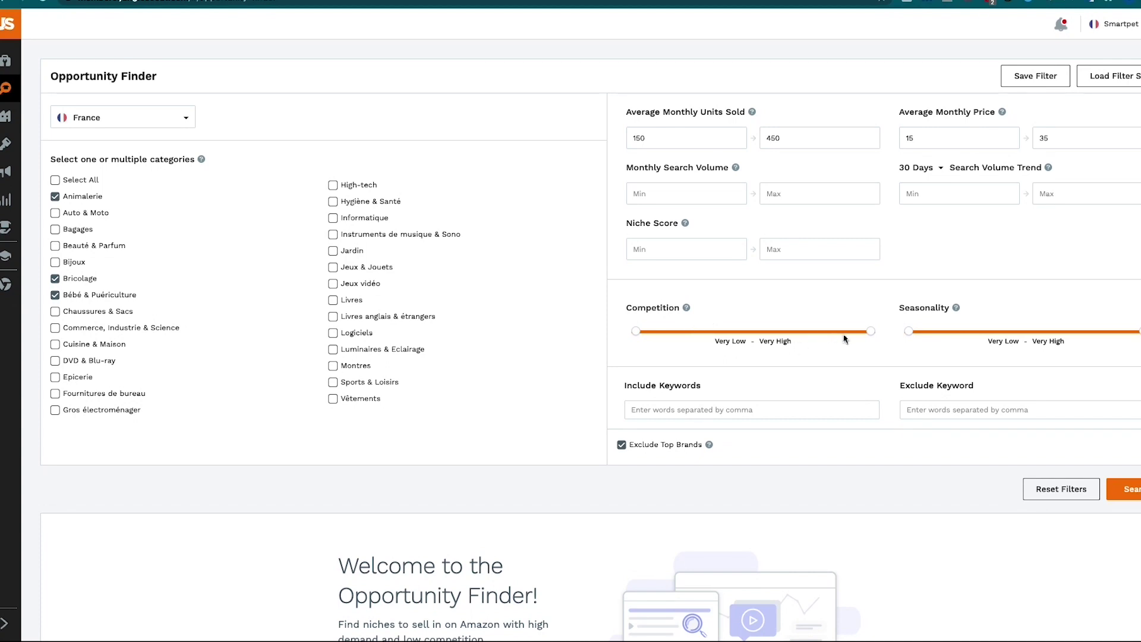
Limit both Competition and Seasonality to Very Low – Medium and run the niche search with top brands excluded
{"action": "left_click_drag", "start_coordinate": [871, 331], "coordinate": [666, 327]}
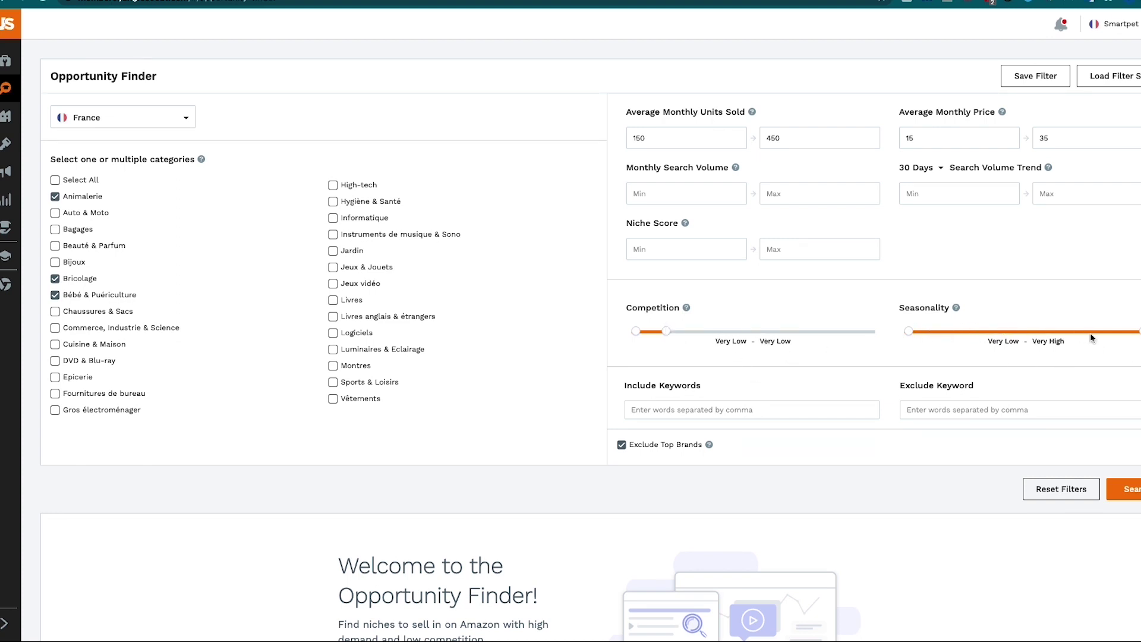
{"action": "left_click_drag", "start_coordinate": [1132, 331], "coordinate": [932, 338]}
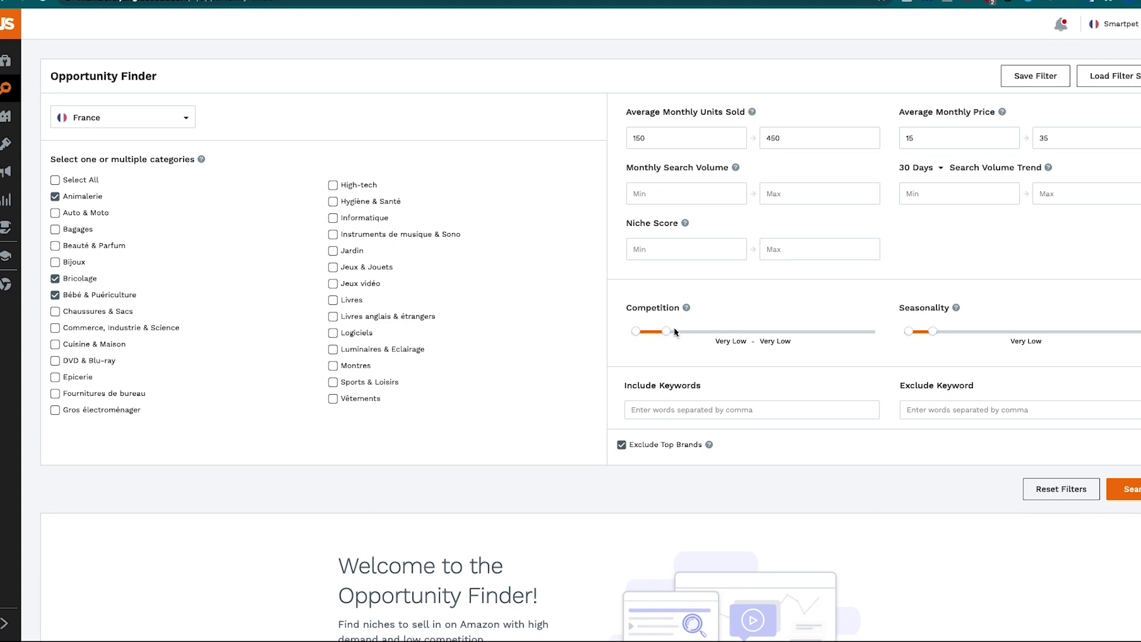
{"action": "left_click_drag", "start_coordinate": [667, 334], "coordinate": [744, 339]}
{"action": "left_click_drag", "start_coordinate": [935, 334], "coordinate": [1009, 334]}
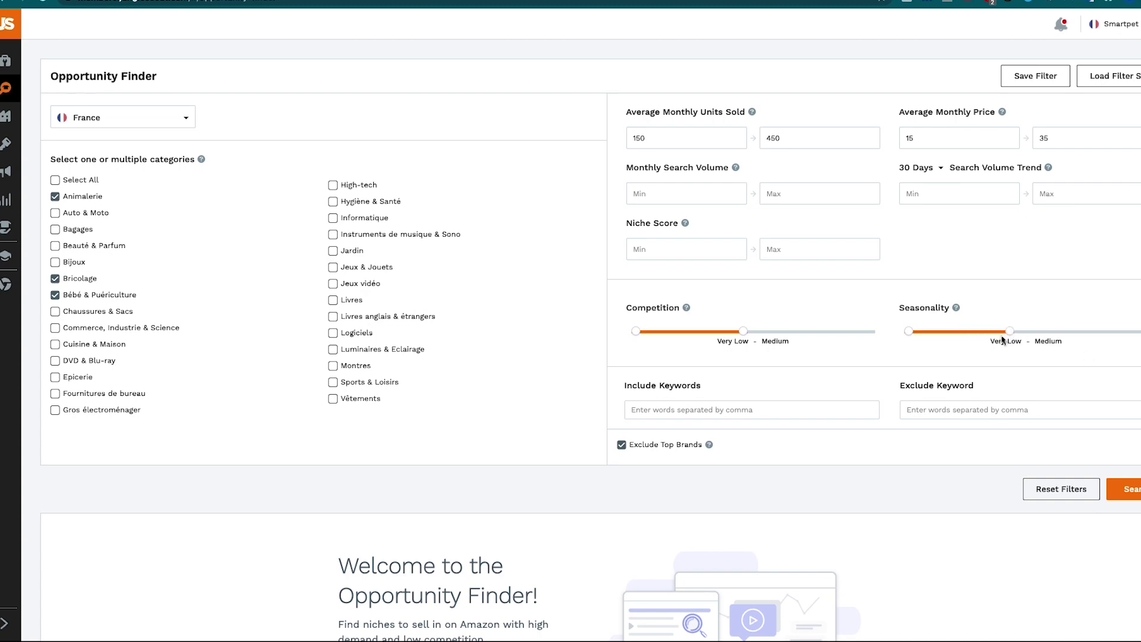
{"action": "scroll", "coordinate": [773, 356], "scroll_direction": "down", "scroll_amount": 3}
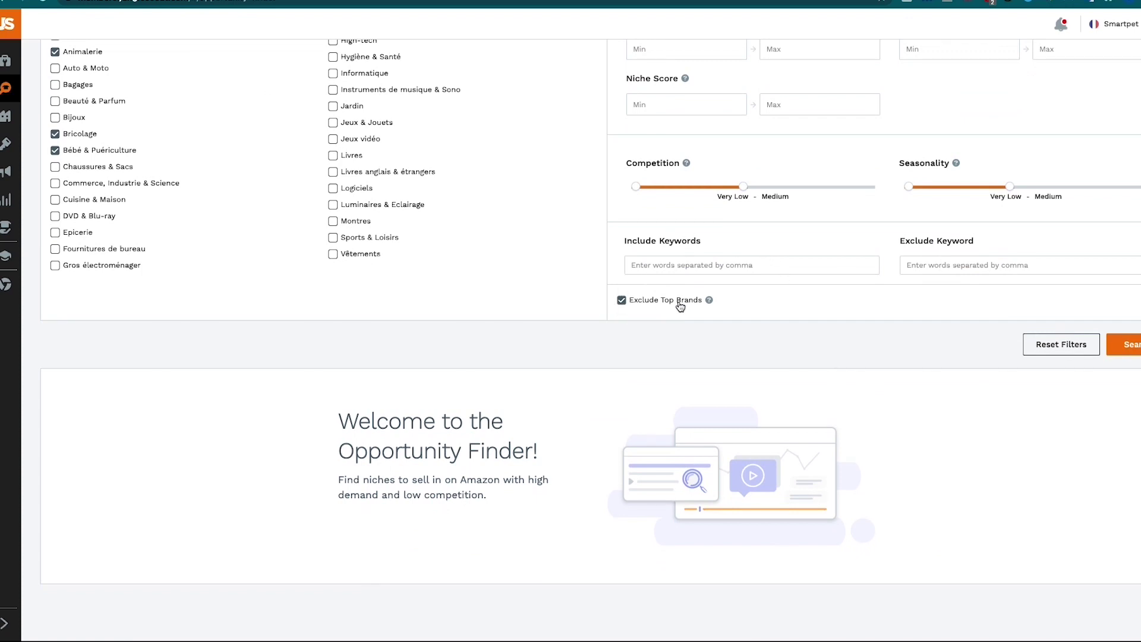
{"action": "mouse_move", "coordinate": [710, 301]}
{"action": "left_click", "coordinate": [1123, 344]}
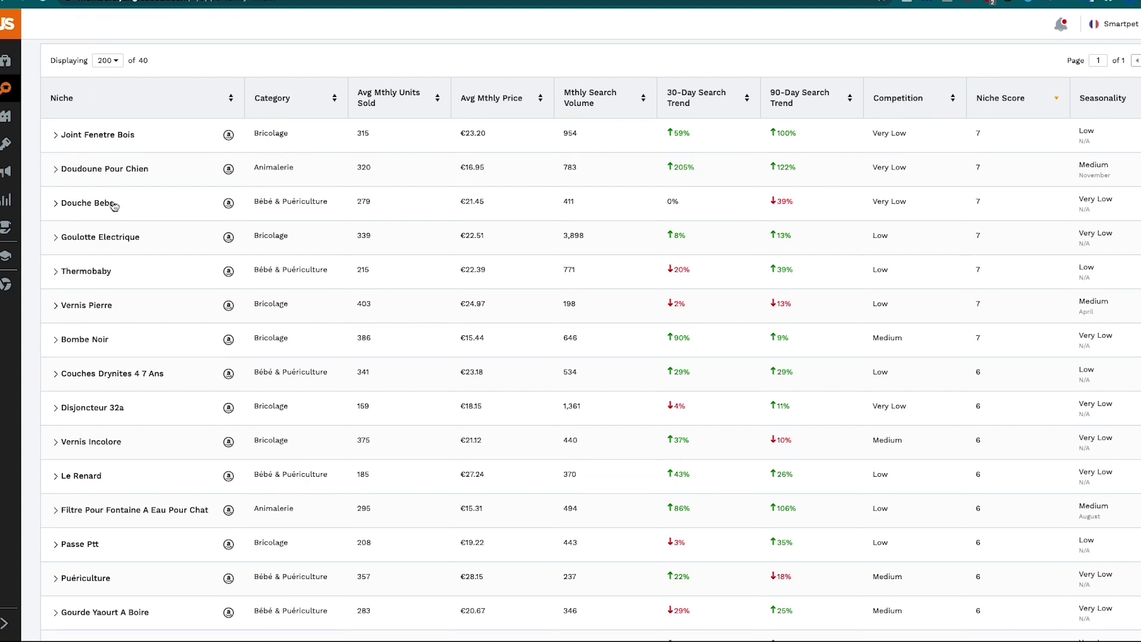
Open the Amazon results for the Douche Bebe niche and examine the listed products' prices, review counts and sales data
{"action": "left_click", "coordinate": [229, 204]}
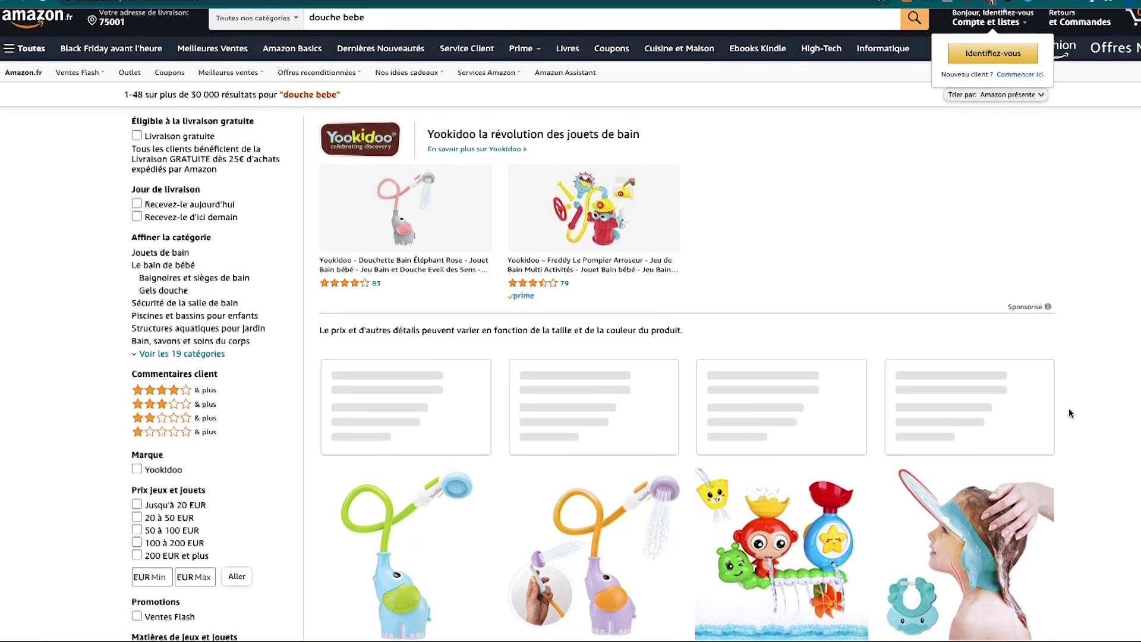
{"action": "scroll", "coordinate": [1068, 408], "scroll_direction": "down", "scroll_amount": 3}
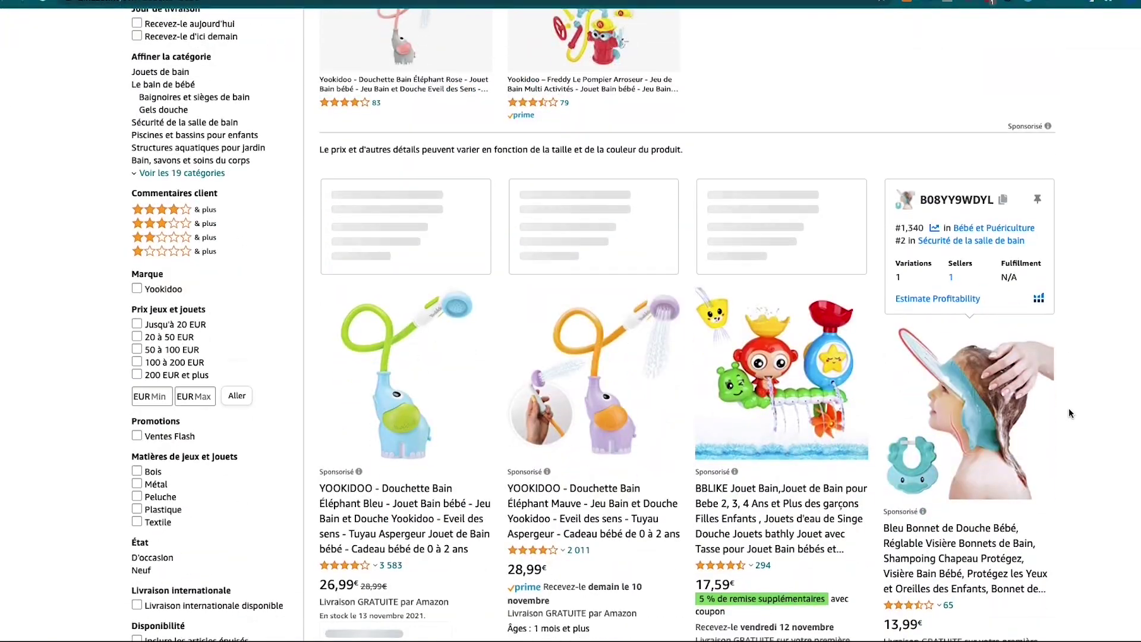
{"action": "scroll", "coordinate": [1091, 321], "scroll_direction": "down", "scroll_amount": 3}
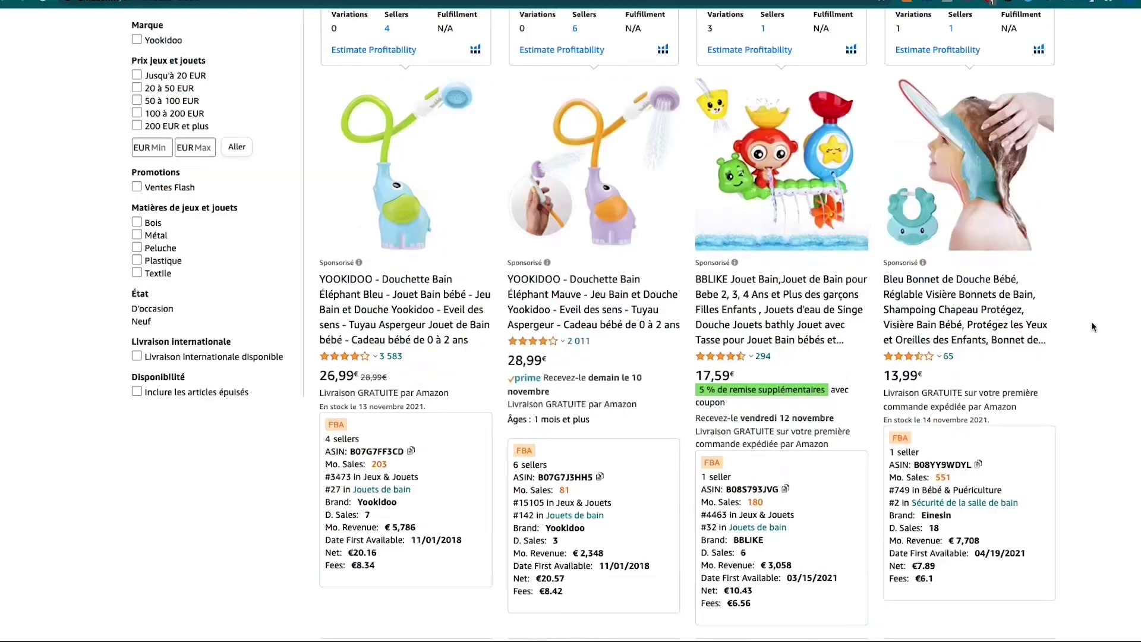
{"action": "scroll", "coordinate": [1077, 345], "scroll_direction": "down", "scroll_amount": 9}
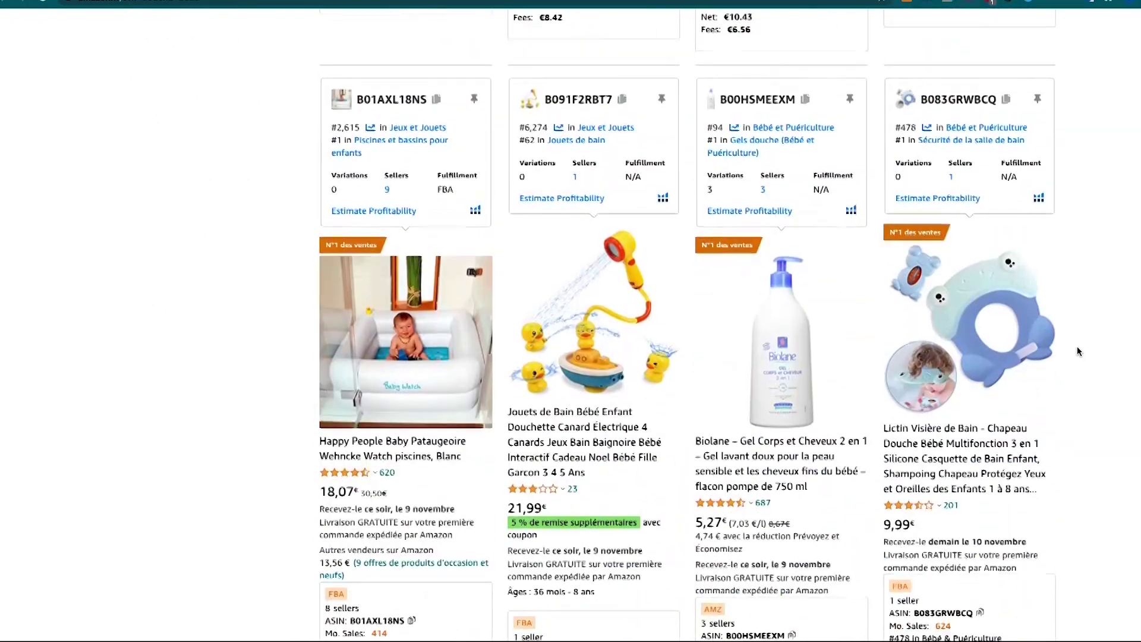
{"action": "scroll", "coordinate": [1077, 349], "scroll_direction": "down", "scroll_amount": 1}
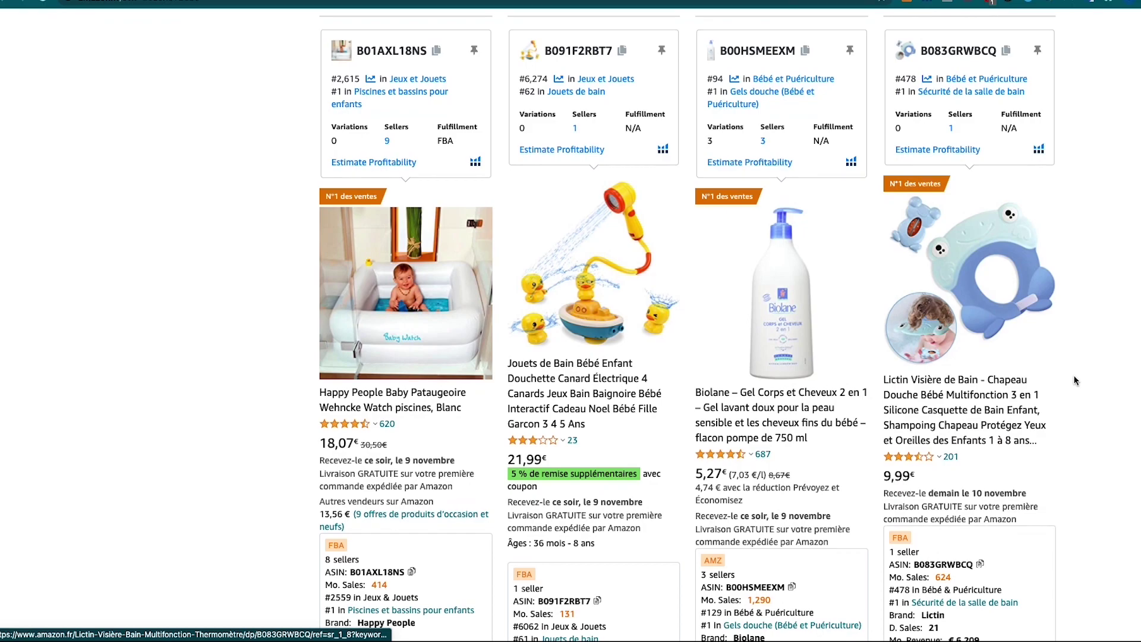
{"action": "scroll", "coordinate": [1076, 381], "scroll_direction": "down", "scroll_amount": 5}
{"action": "scroll", "coordinate": [1075, 381], "scroll_direction": "down", "scroll_amount": 6}
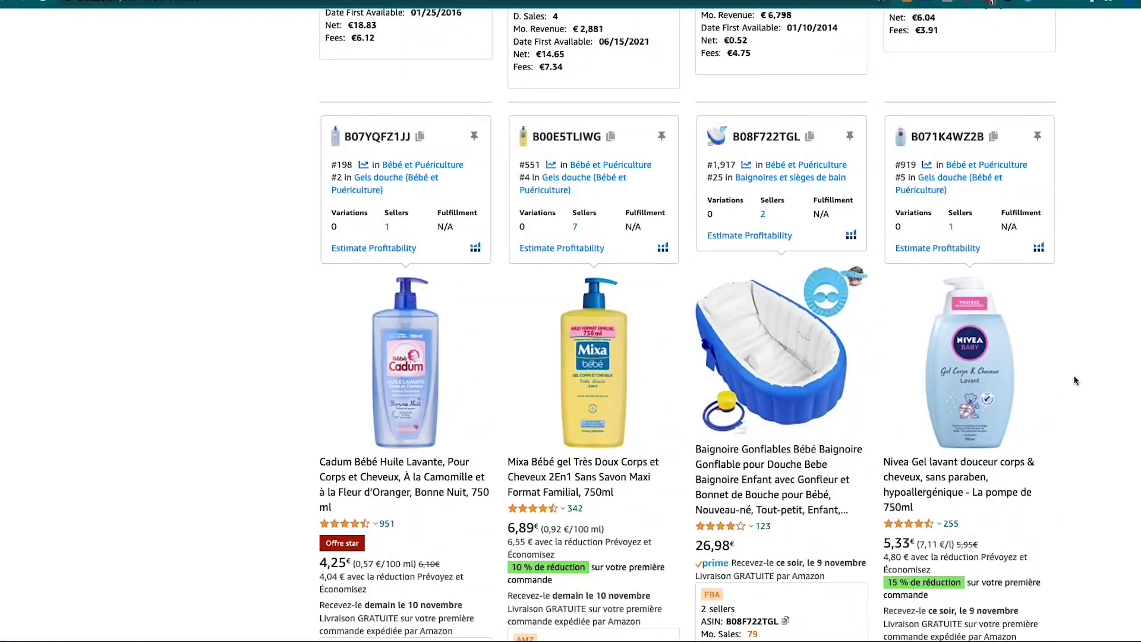
{"action": "scroll", "coordinate": [1085, 368], "scroll_direction": "down", "scroll_amount": 10}
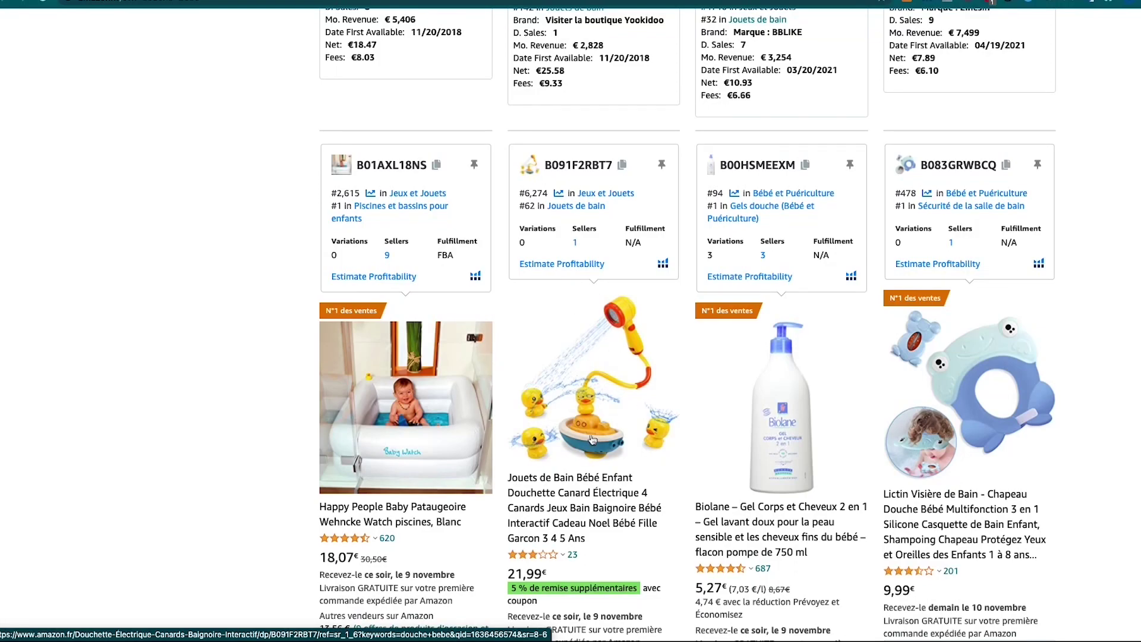
{"action": "scroll", "coordinate": [671, 438], "scroll_direction": "up", "scroll_amount": 3}
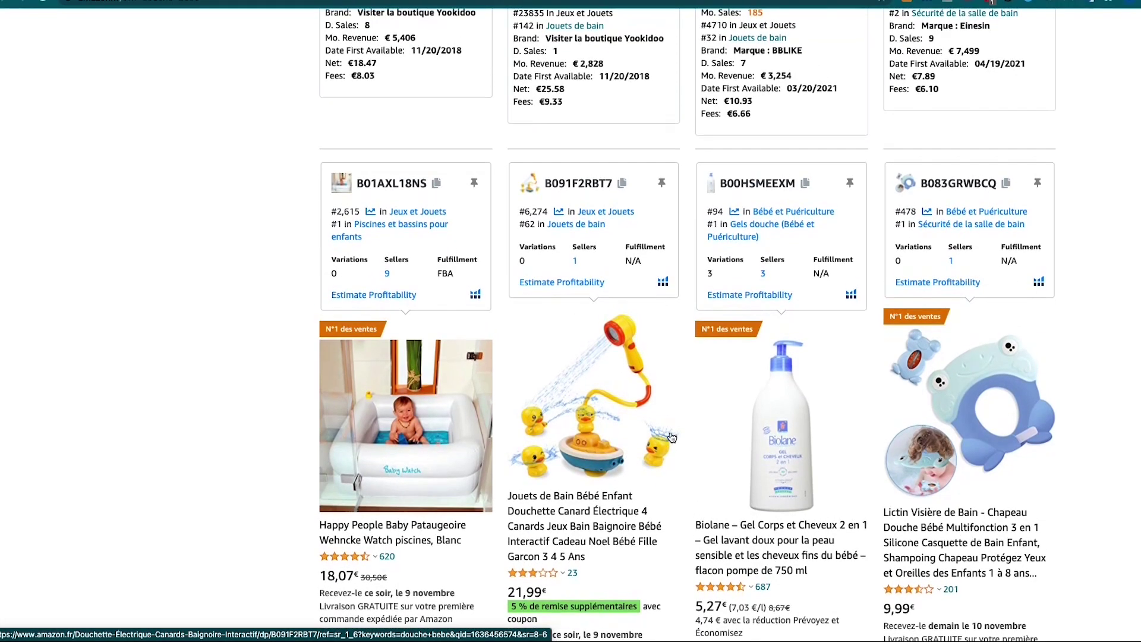
{"action": "scroll", "coordinate": [671, 437], "scroll_direction": "up", "scroll_amount": 3}
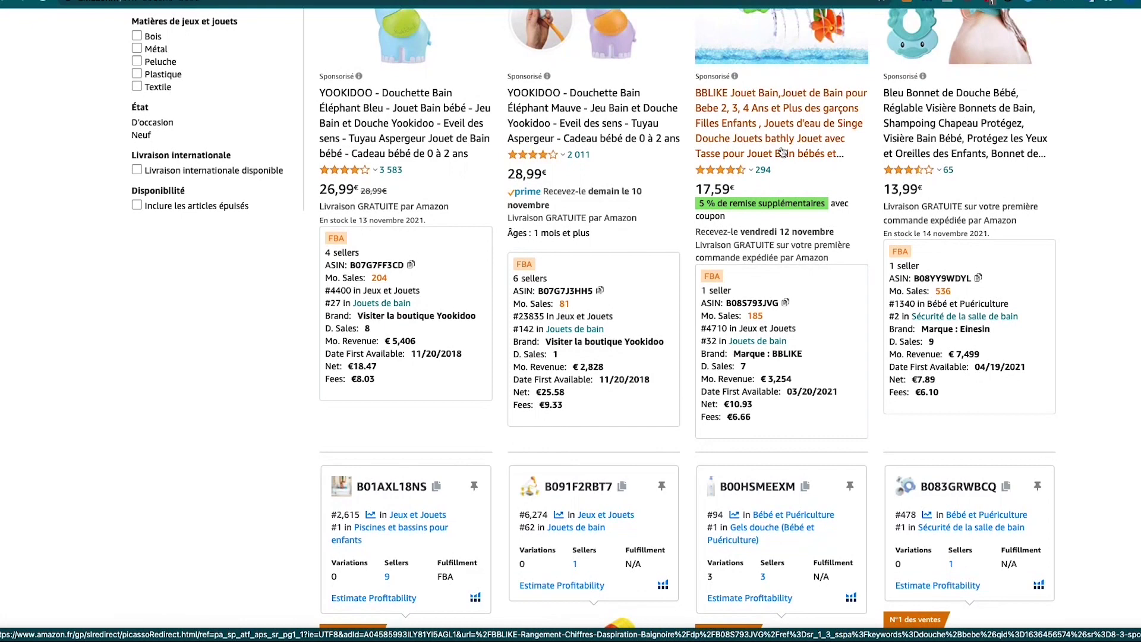
Analyse the Douche Bebe results with the Jungle Scout extension, widen its results window and sort the products by monthly revenue, highest first
{"action": "left_click", "coordinate": [904, 5]}
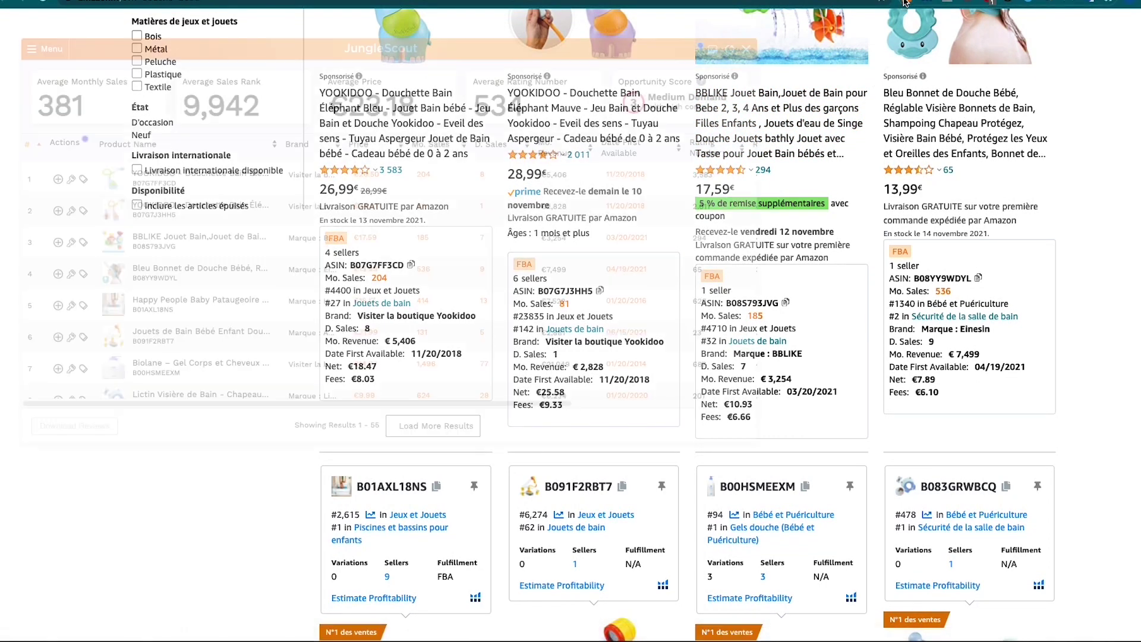
{"action": "left_click_drag", "start_coordinate": [755, 71], "coordinate": [1014, 52]}
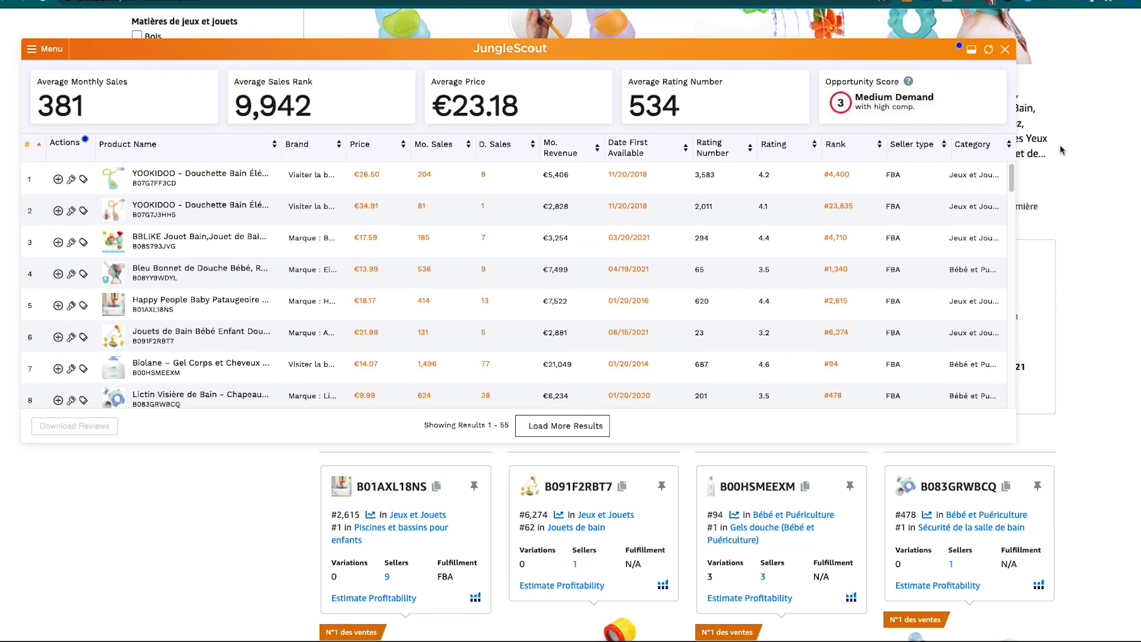
{"action": "left_click", "coordinate": [582, 154]}
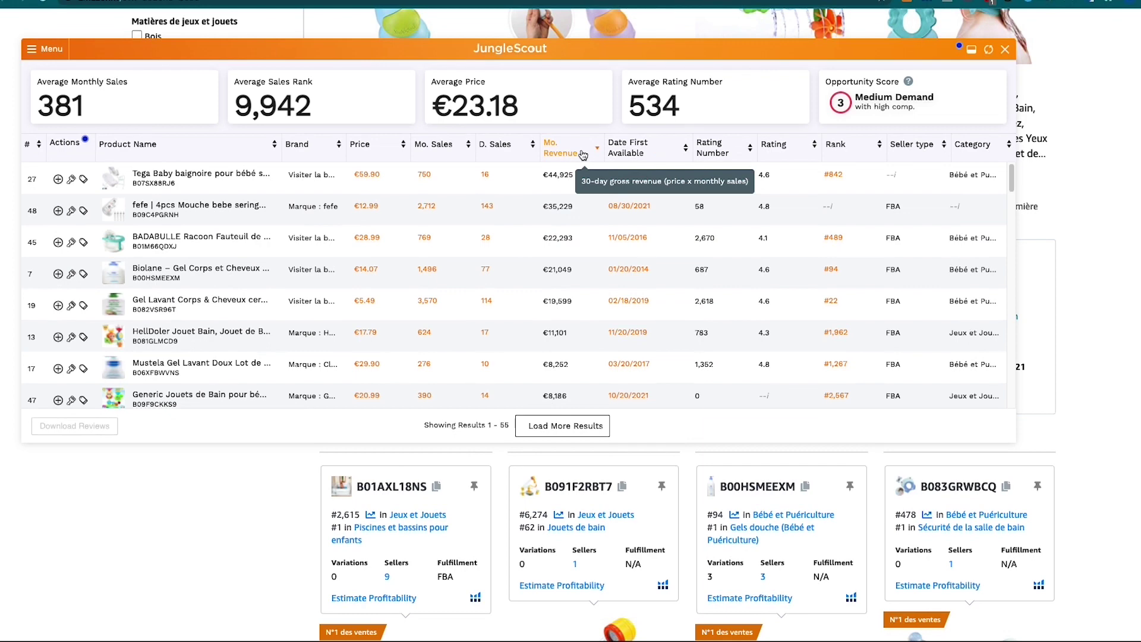
Examine the products in the revenue ranking and compare the Yookidoo elephant showers' monthly revenue and rating numbers
{"action": "mouse_move", "coordinate": [235, 178]}
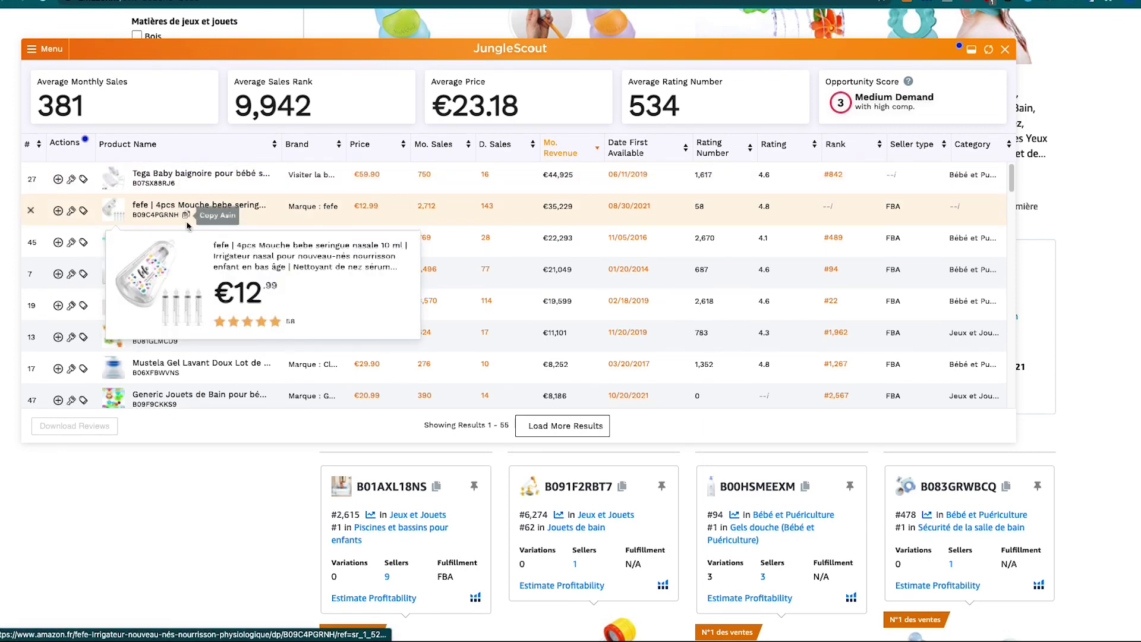
{"action": "mouse_move", "coordinate": [188, 241]}
{"action": "scroll", "coordinate": [224, 345], "scroll_direction": "down", "scroll_amount": 5}
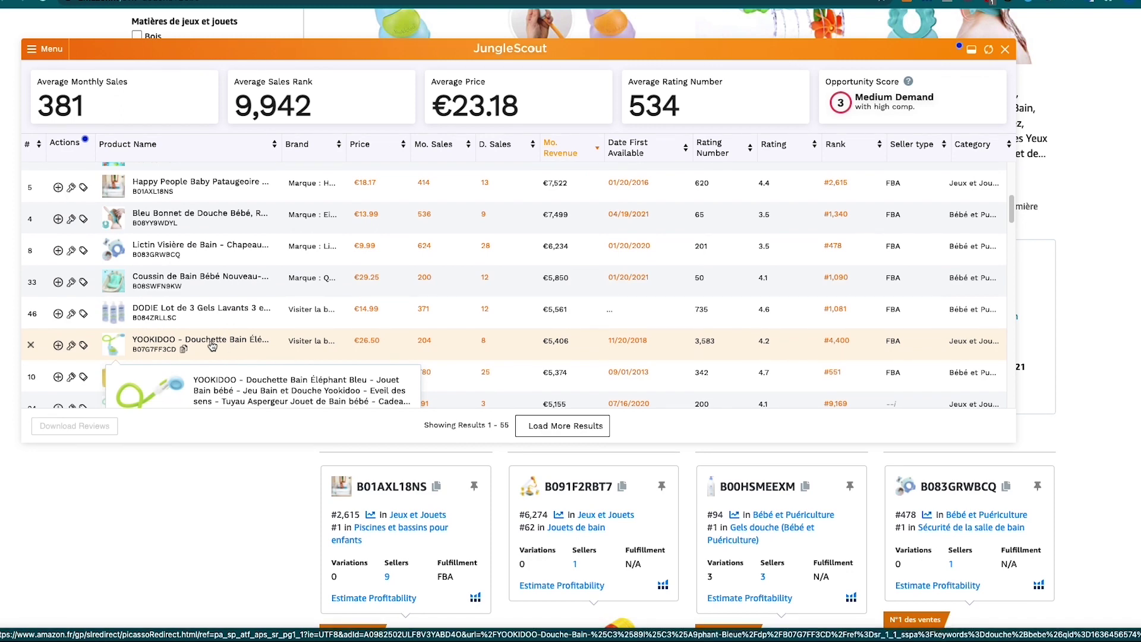
{"action": "scroll", "coordinate": [212, 346], "scroll_direction": "down", "scroll_amount": 1}
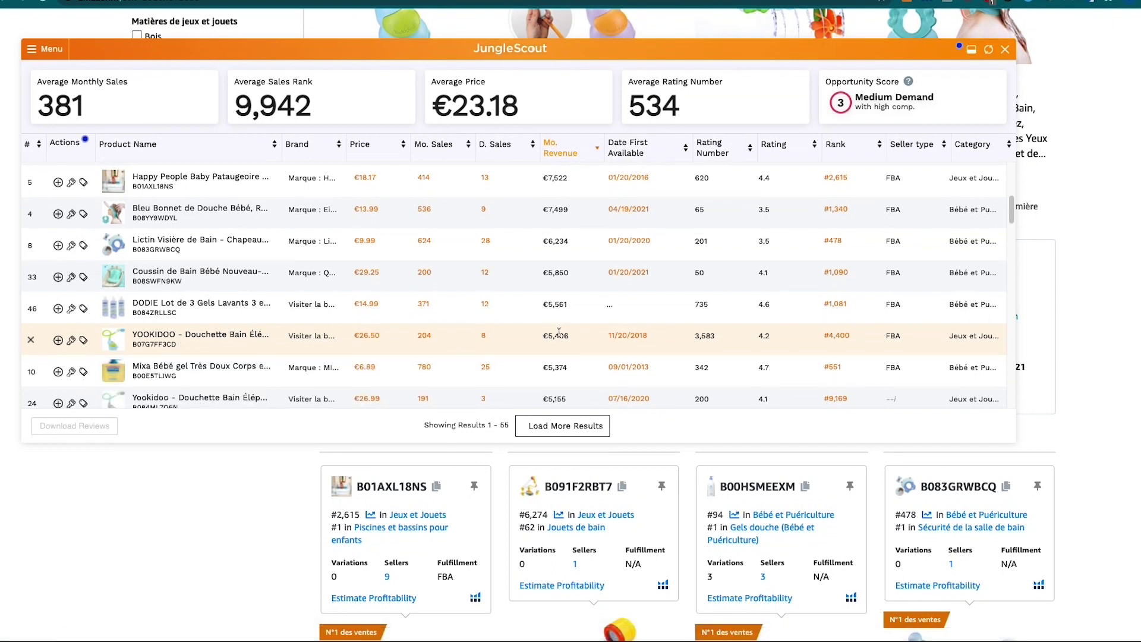
{"action": "left_click_drag", "start_coordinate": [548, 338], "coordinate": [563, 337]}
{"action": "left_click_drag", "start_coordinate": [695, 338], "coordinate": [716, 336]}
{"action": "scroll", "coordinate": [541, 344], "scroll_direction": "down", "scroll_amount": 1}
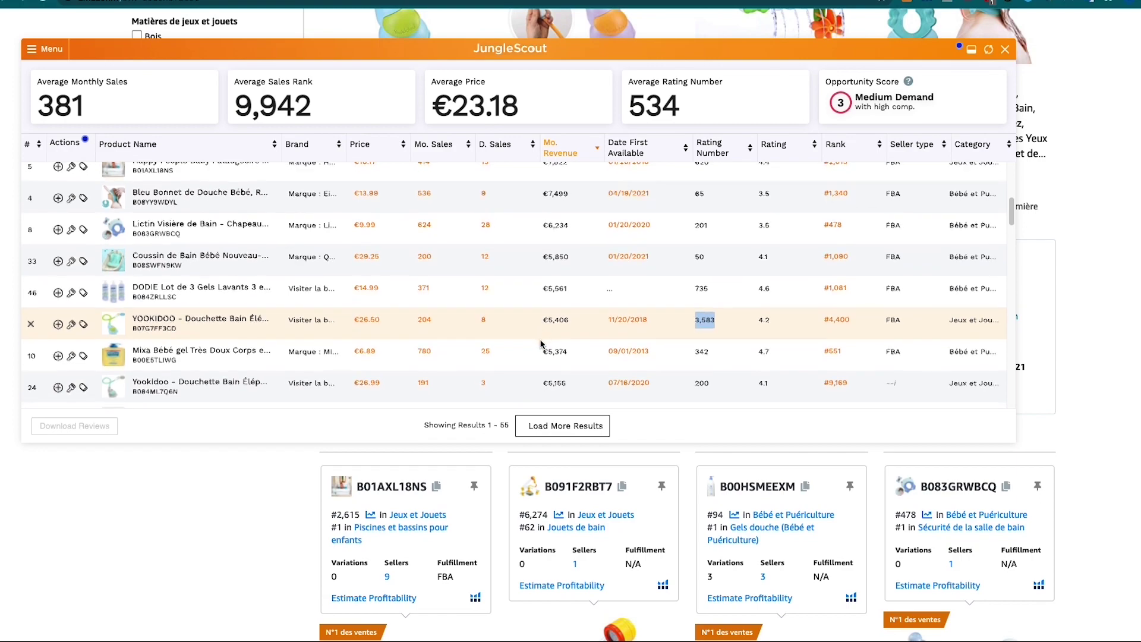
{"action": "scroll", "coordinate": [544, 351], "scroll_direction": "down", "scroll_amount": 1}
{"action": "mouse_move", "coordinate": [205, 357]}
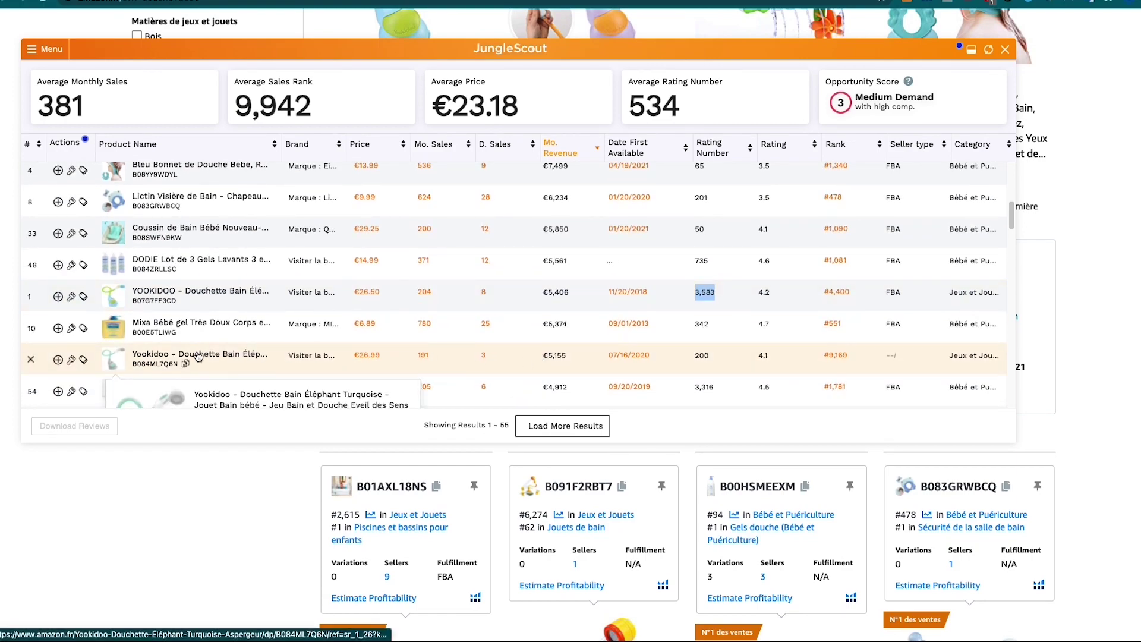
{"action": "scroll", "coordinate": [214, 351], "scroll_direction": "down", "scroll_amount": 2}
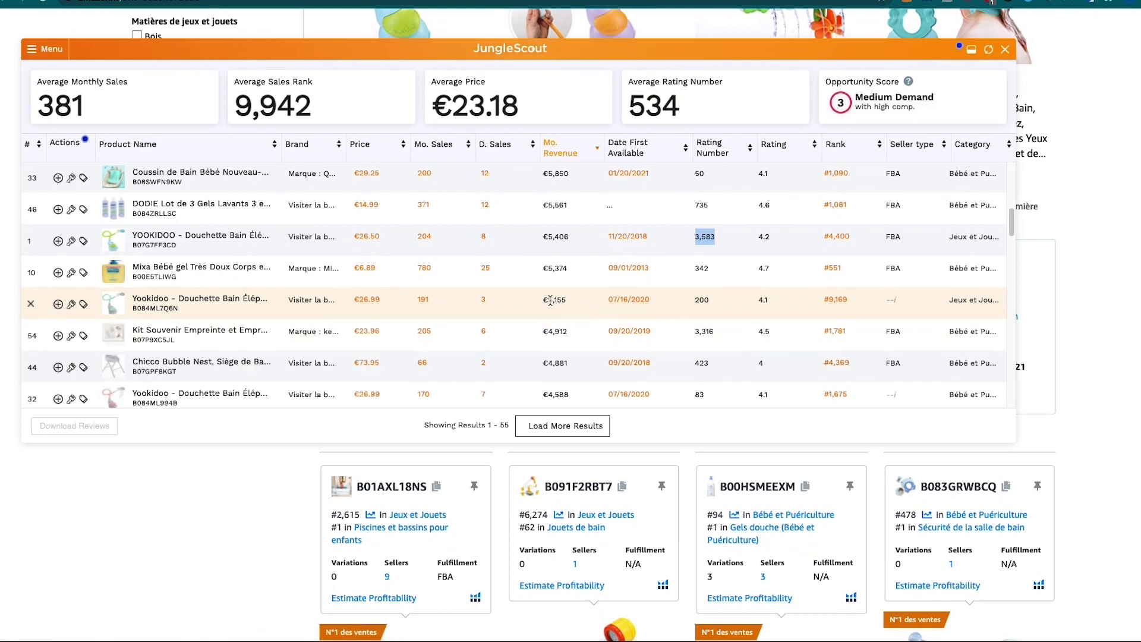
Open the Amazon page of the turquoise Yookidoo Douchette Bain Éléphant and review its sales history and product details
{"action": "left_click", "coordinate": [232, 302]}
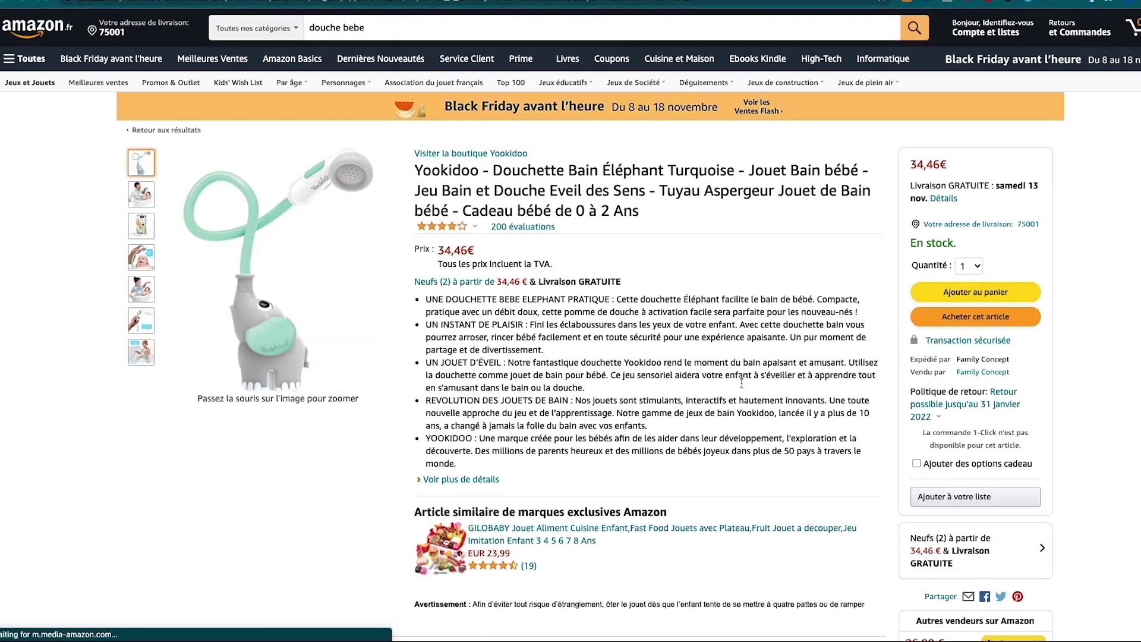
{"action": "scroll", "coordinate": [619, 421], "scroll_direction": "down", "scroll_amount": 3}
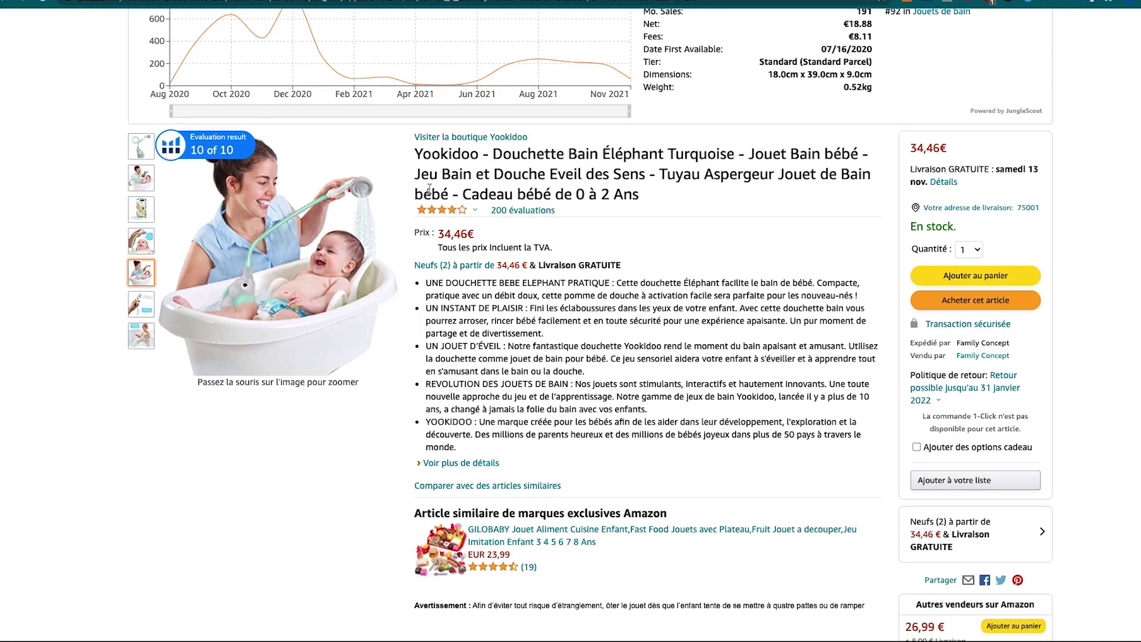
{"action": "mouse_move", "coordinate": [432, 215]}
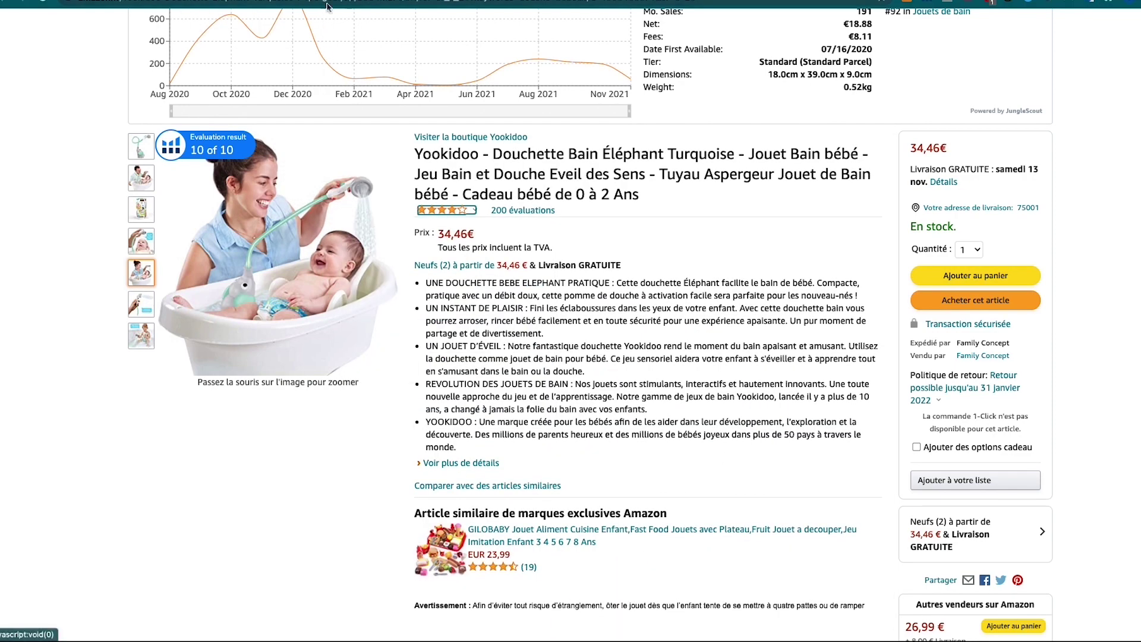
Copy the product's ASIN B084ML7Q6N from its page address into cell A3 of the Recherche produit spreadsheet
{"action": "double_click", "coordinate": [405, 1]}
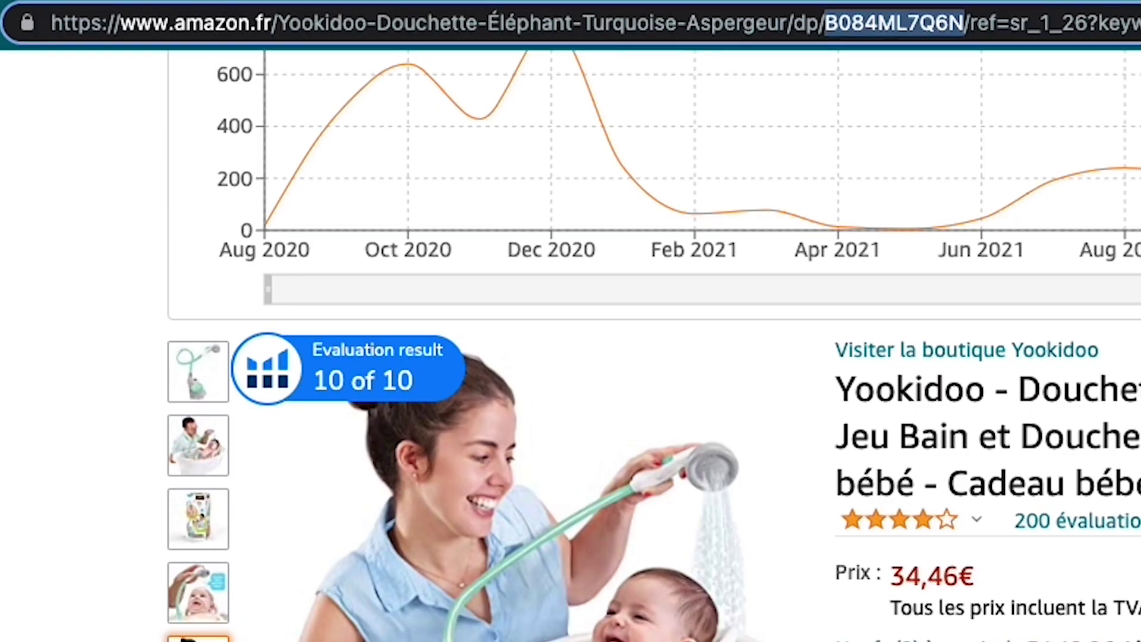
{"action": "key", "text": "ctrl+Tab"}
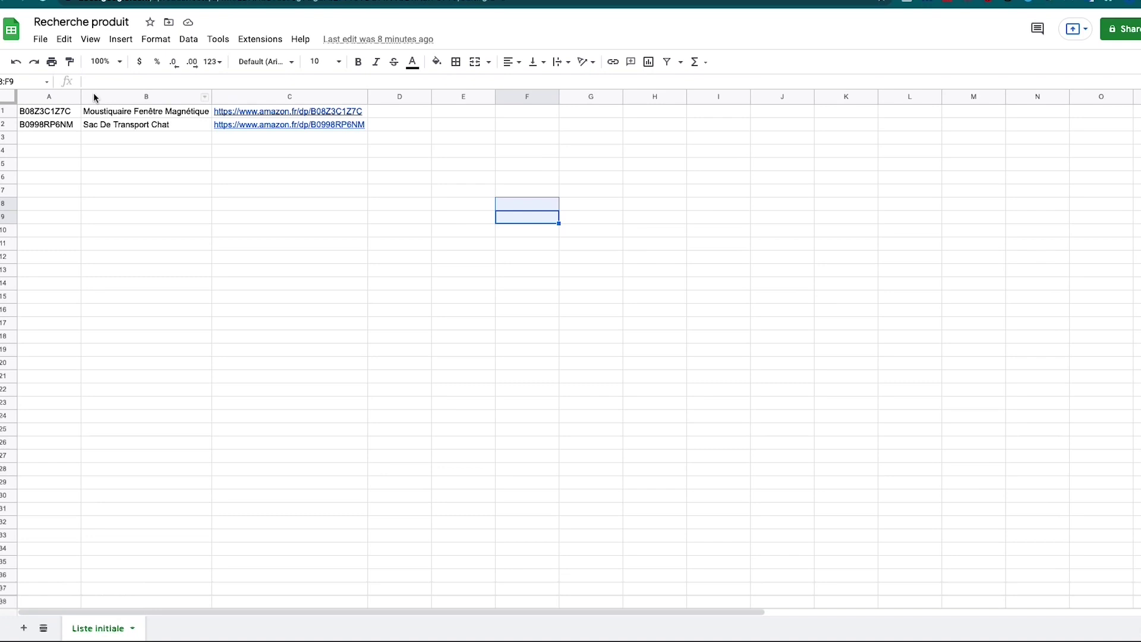
{"action": "left_click", "coordinate": [41, 137]}
{"action": "type", "text": "B084ML7Q6N"}
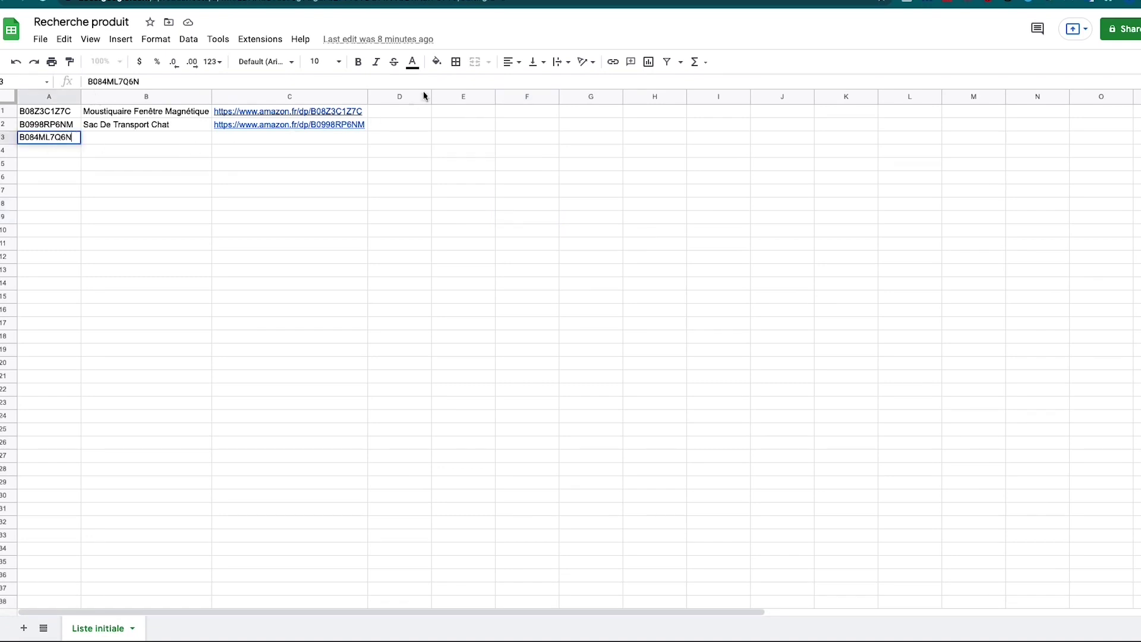
{"action": "left_click", "coordinate": [519, 205]}
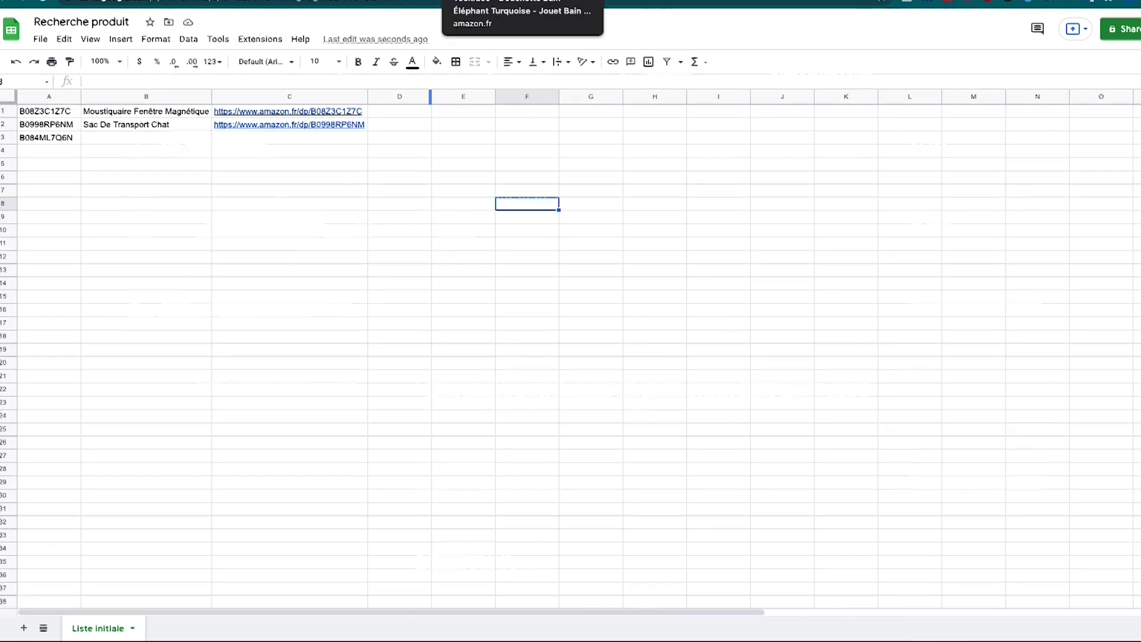
Copy the name "Douchette Bain Éléphant" from the Amazon product title into cell B3 of the spreadsheet
{"action": "left_click", "coordinate": [511, 3]}
{"action": "left_click_drag", "start_coordinate": [492, 154], "coordinate": [641, 155]}
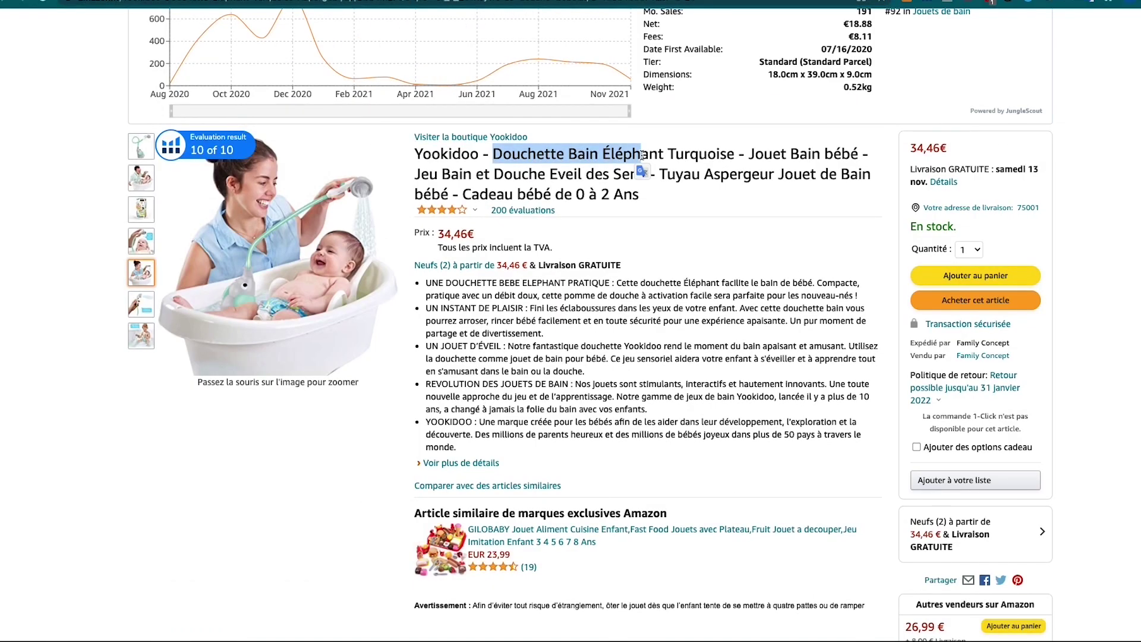
{"action": "left_click", "coordinate": [512, 160]}
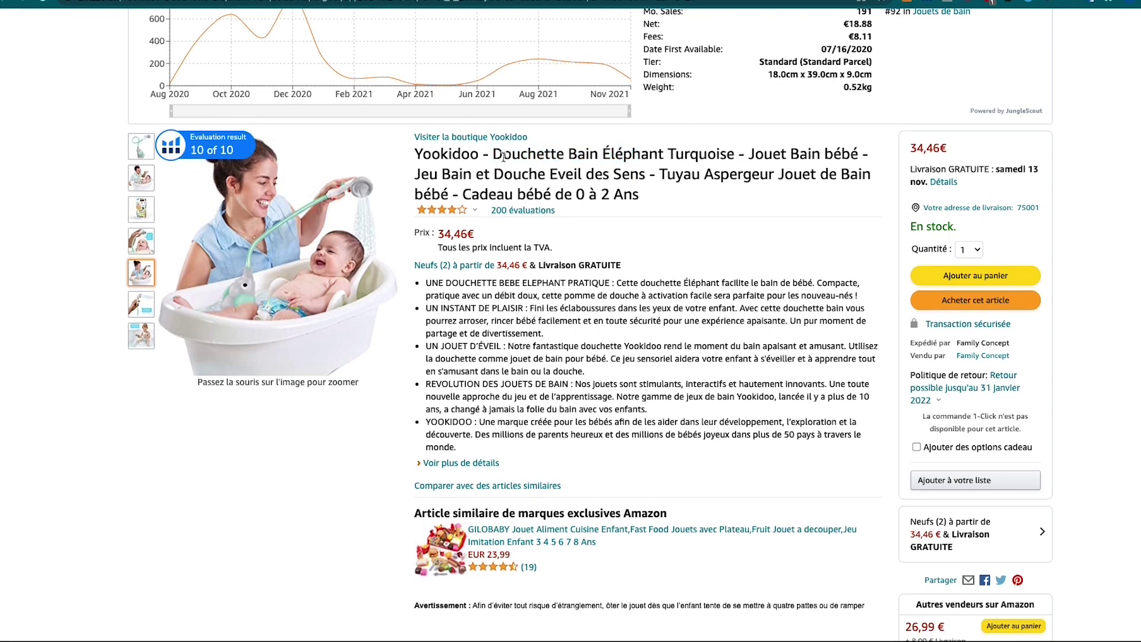
{"action": "left_click_drag", "start_coordinate": [496, 156], "coordinate": [670, 154]}
{"action": "key", "text": "ctrl+c"}
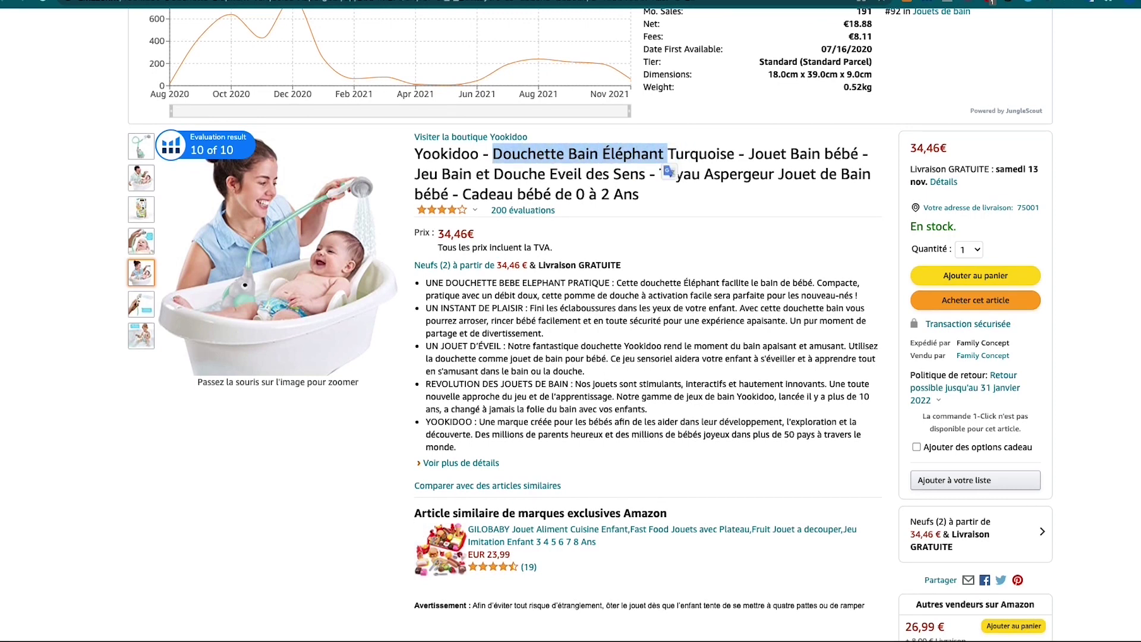
{"action": "key", "text": "ctrl+Tab"}
{"action": "left_click", "coordinate": [175, 143]}
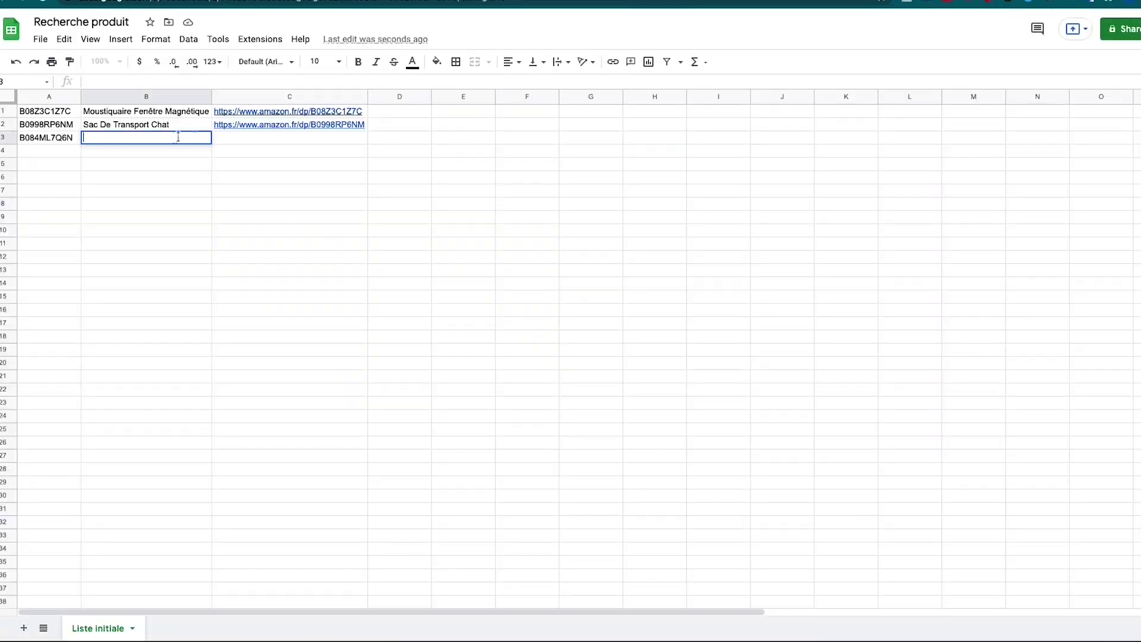
{"action": "key", "text": "ctrl+v"}
{"action": "left_click", "coordinate": [354, 162]}
Copy the Amazon page address up to and including the ASIN B084ML7Q6N into cell C3 of the spreadsheet
{"action": "key", "text": "ctrl+Tab"}
{"action": "left_click", "coordinate": [402, 3]}
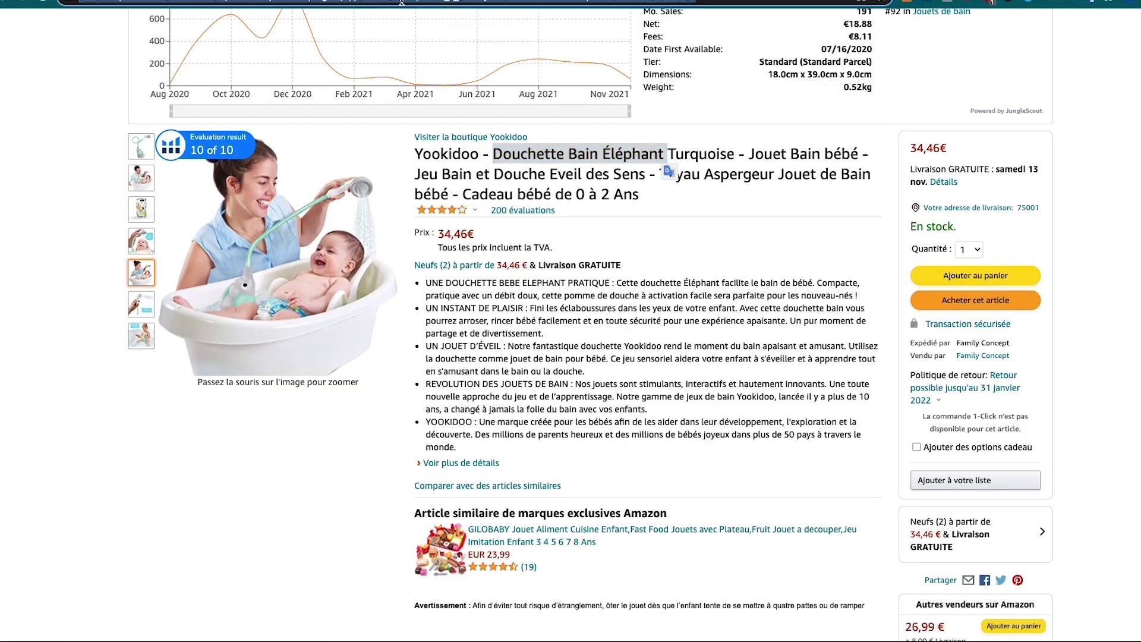
{"action": "left_click", "coordinate": [417, 2]}
{"action": "left_click_drag", "start_coordinate": [468, 3], "coordinate": [79, 3]}
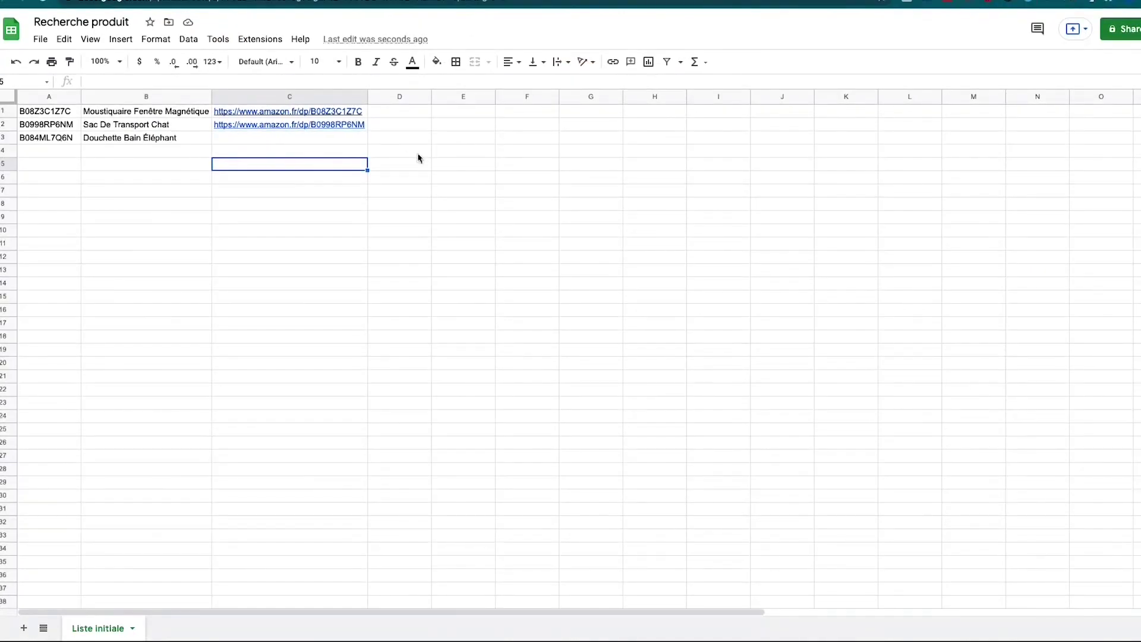
{"action": "left_click", "coordinate": [349, 138]}
{"action": "type", "text": "https://www.amazon.fr/Yookidoo-Douchette-%C3%89l%C3%A9phant-Turquoise-Aspergeur/dp/B084ML7Q6N"}
{"action": "left_click", "coordinate": [597, 202]}
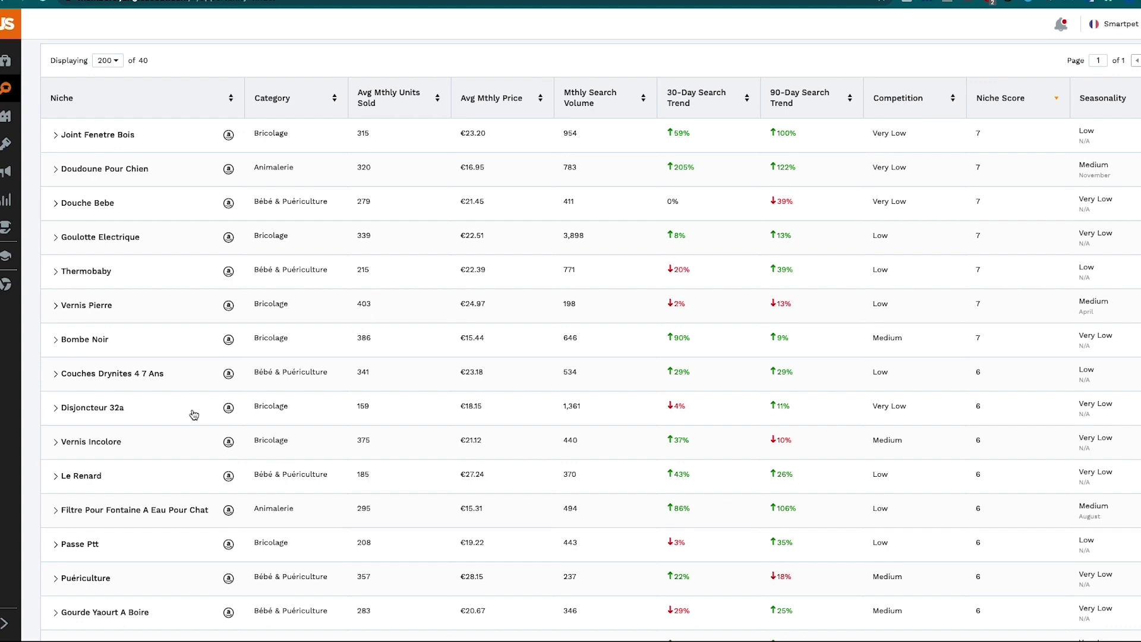
Open the Amazon results for the Filtre Pour Fontaine A Eau Pour Chat niche, examine the products' prices, reviews and sales data, and return to the niche list
{"action": "scroll", "coordinate": [189, 423], "scroll_direction": "down", "scroll_amount": 1}
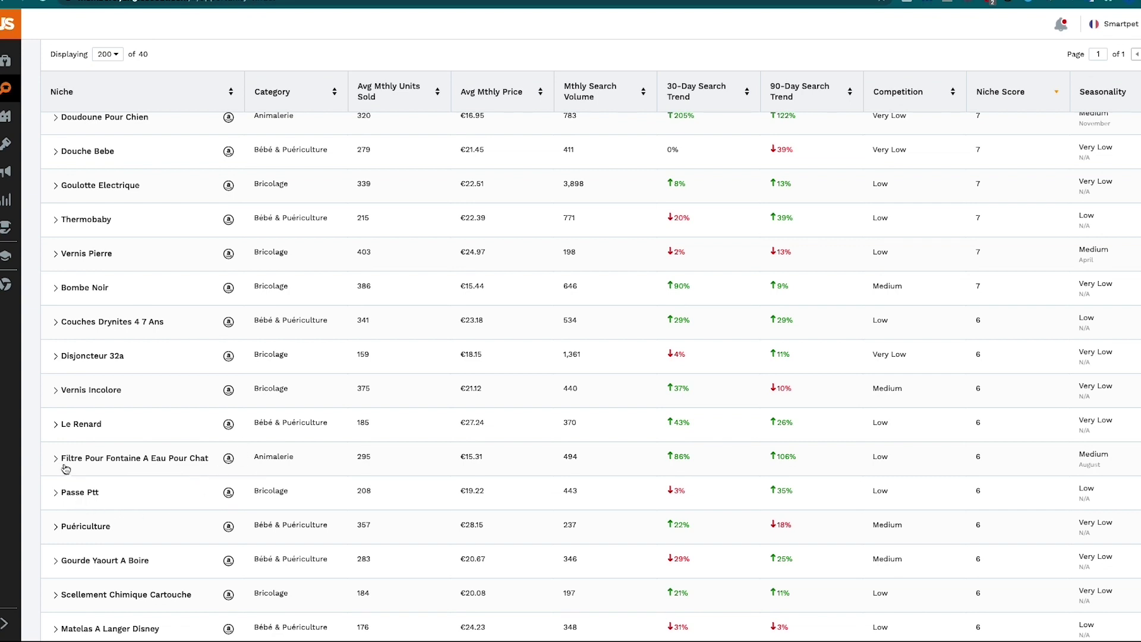
{"action": "left_click", "coordinate": [232, 459]}
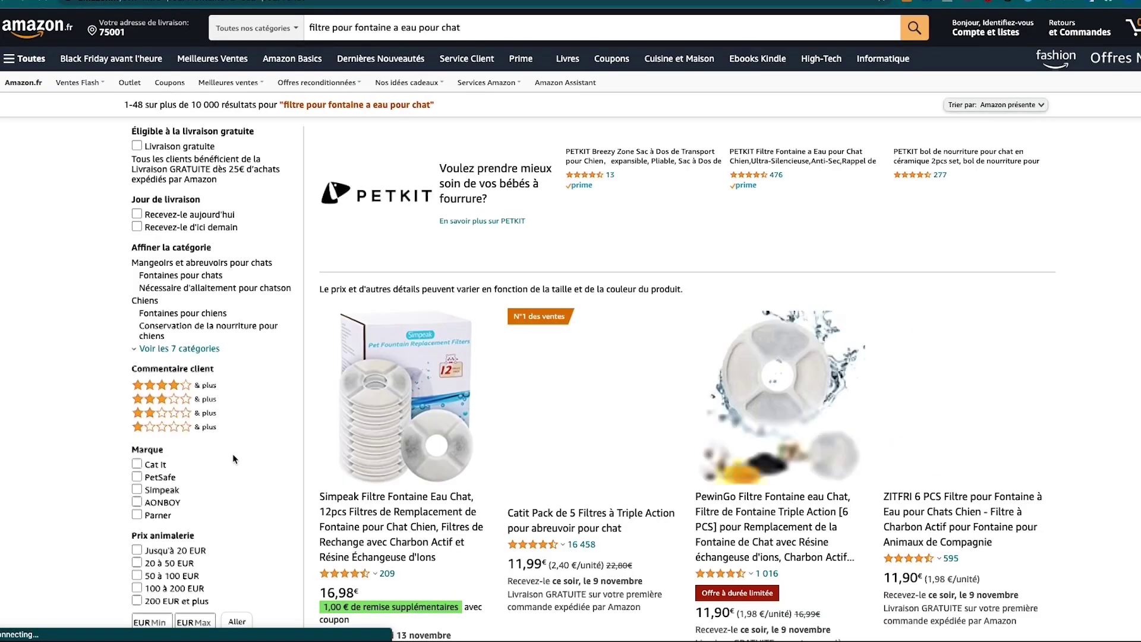
{"action": "scroll", "coordinate": [704, 467], "scroll_direction": "down", "scroll_amount": 4}
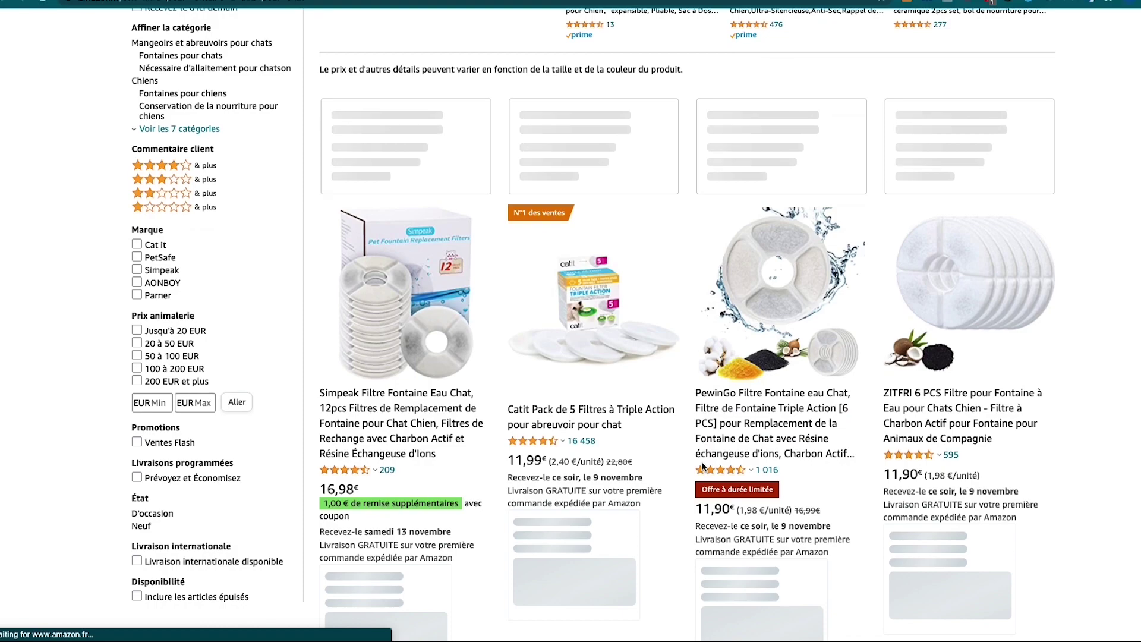
{"action": "scroll", "coordinate": [702, 462], "scroll_direction": "down", "scroll_amount": 3}
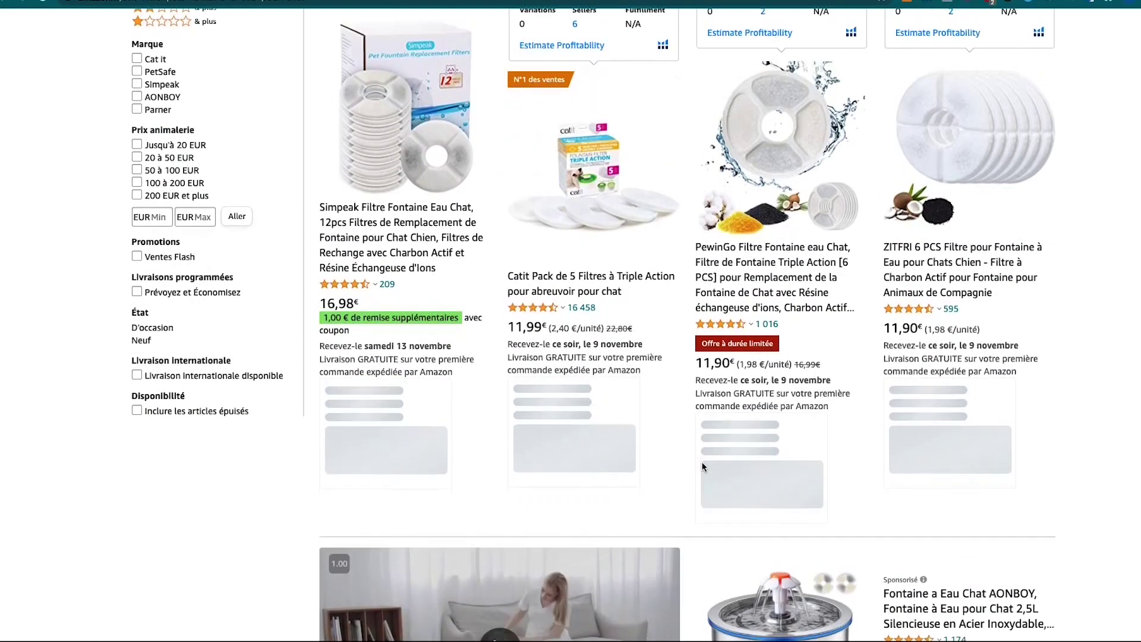
{"action": "scroll", "coordinate": [690, 452], "scroll_direction": "down", "scroll_amount": 2}
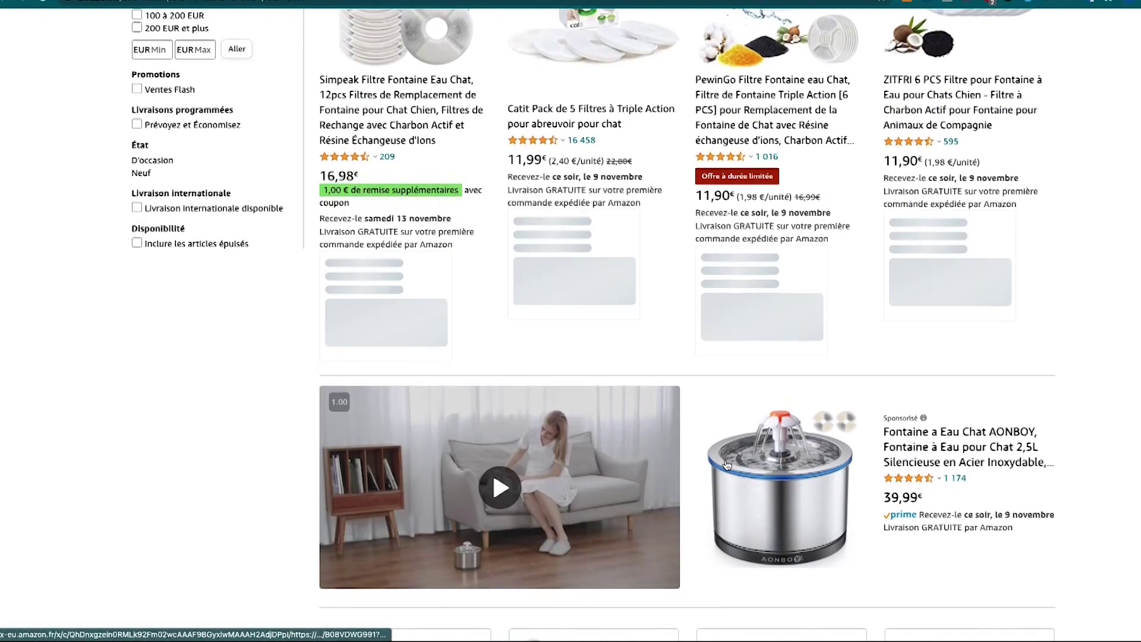
{"action": "scroll", "coordinate": [691, 460], "scroll_direction": "down", "scroll_amount": 8}
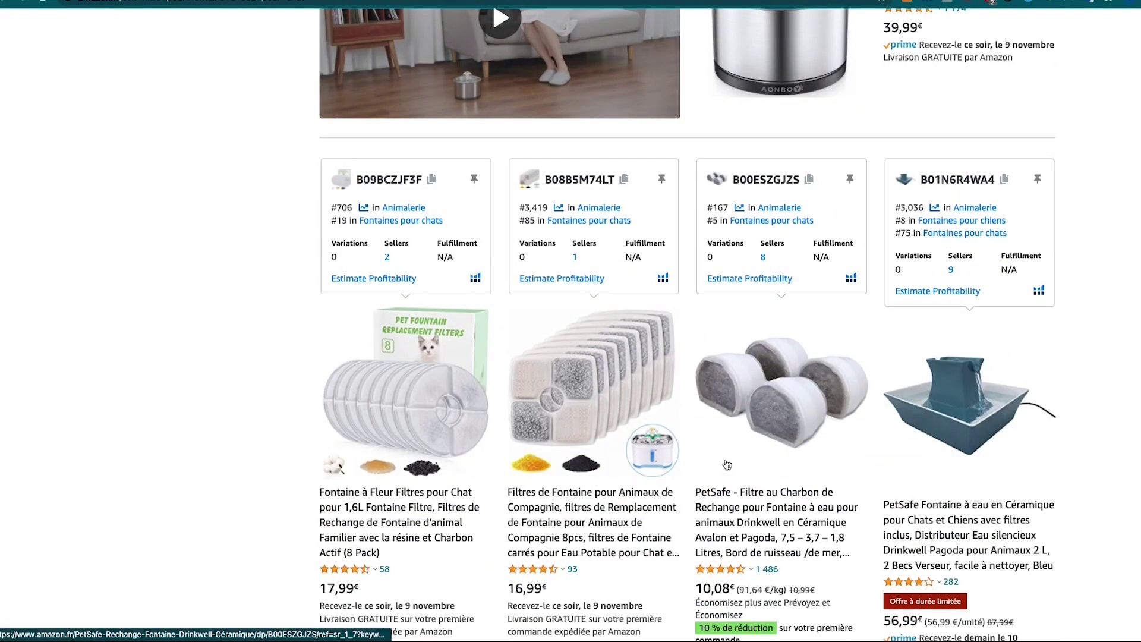
{"action": "scroll", "coordinate": [705, 410], "scroll_direction": "down", "scroll_amount": 1}
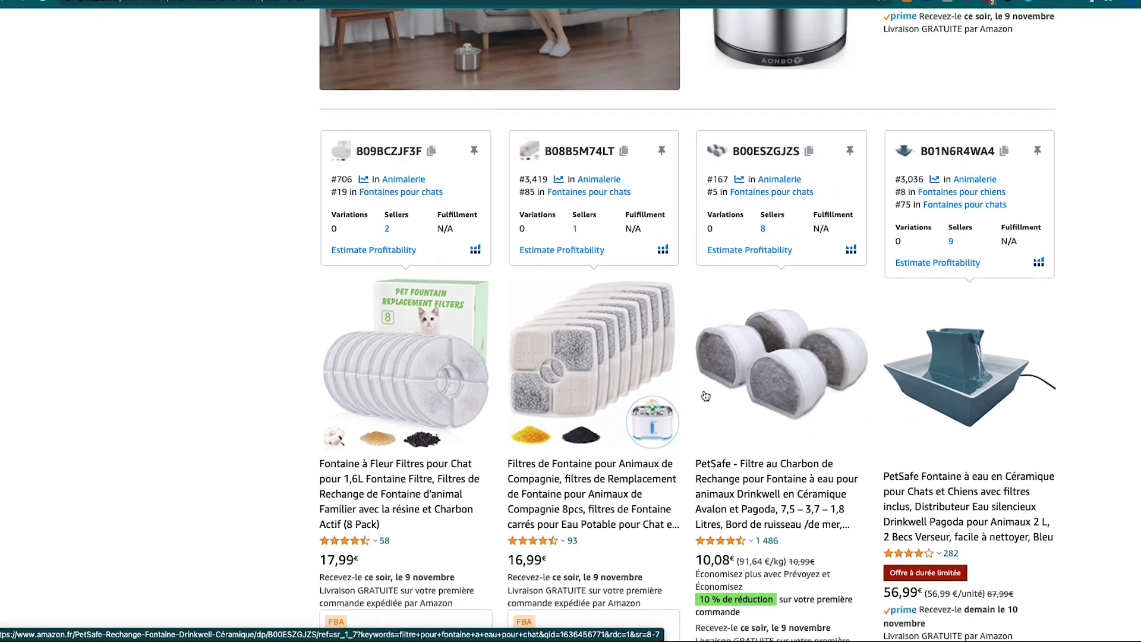
{"action": "scroll", "coordinate": [690, 372], "scroll_direction": "down", "scroll_amount": 1}
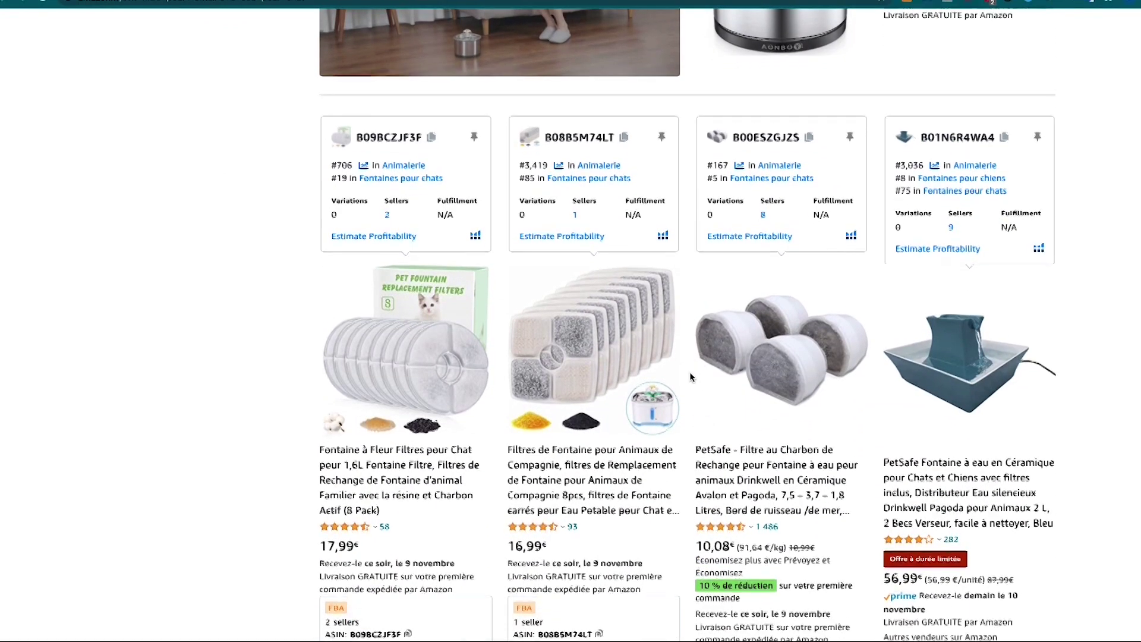
{"action": "scroll", "coordinate": [685, 486], "scroll_direction": "down", "scroll_amount": 1}
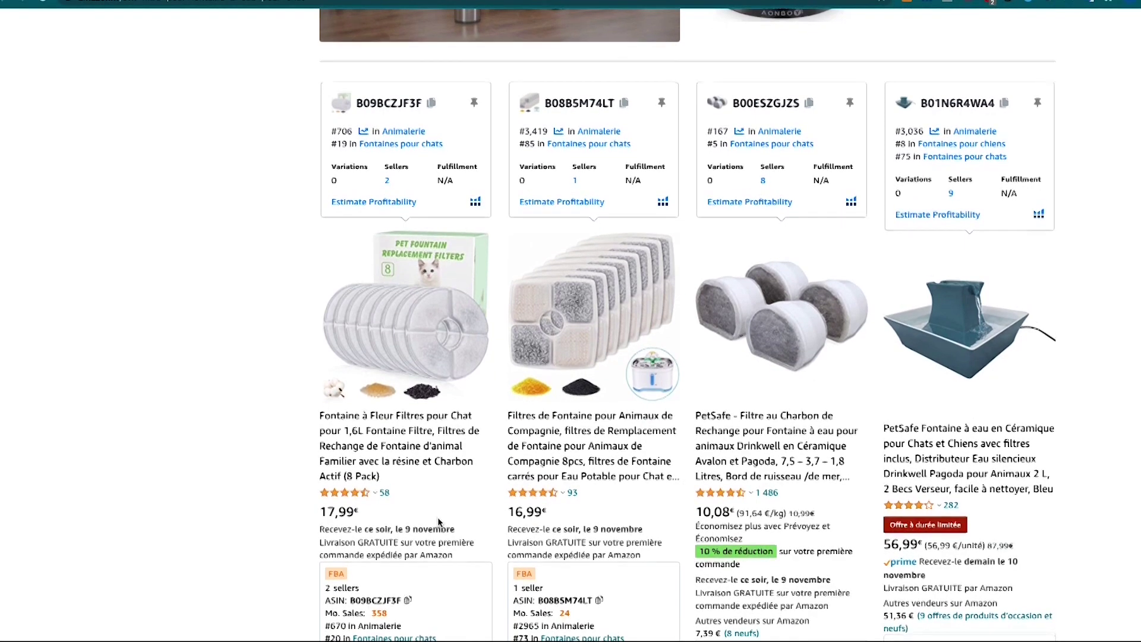
{"action": "scroll", "coordinate": [446, 512], "scroll_direction": "down", "scroll_amount": 8}
{"action": "scroll", "coordinate": [452, 438], "scroll_direction": "down", "scroll_amount": 2}
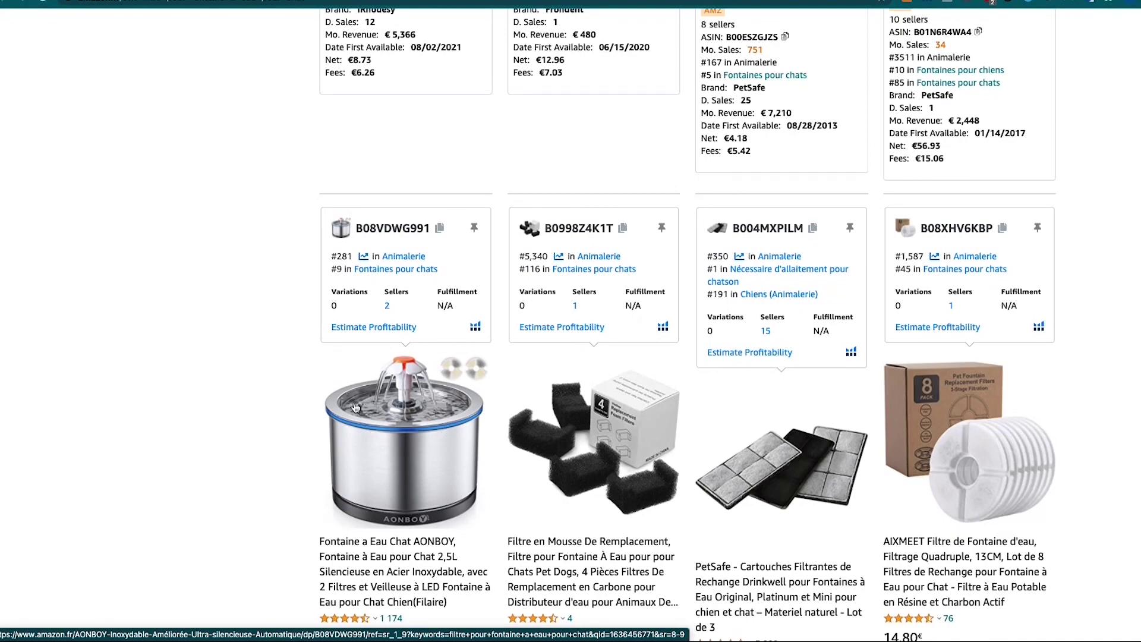
{"action": "scroll", "coordinate": [319, 402], "scroll_direction": "down", "scroll_amount": 2}
{"action": "scroll", "coordinate": [317, 401], "scroll_direction": "down", "scroll_amount": 10}
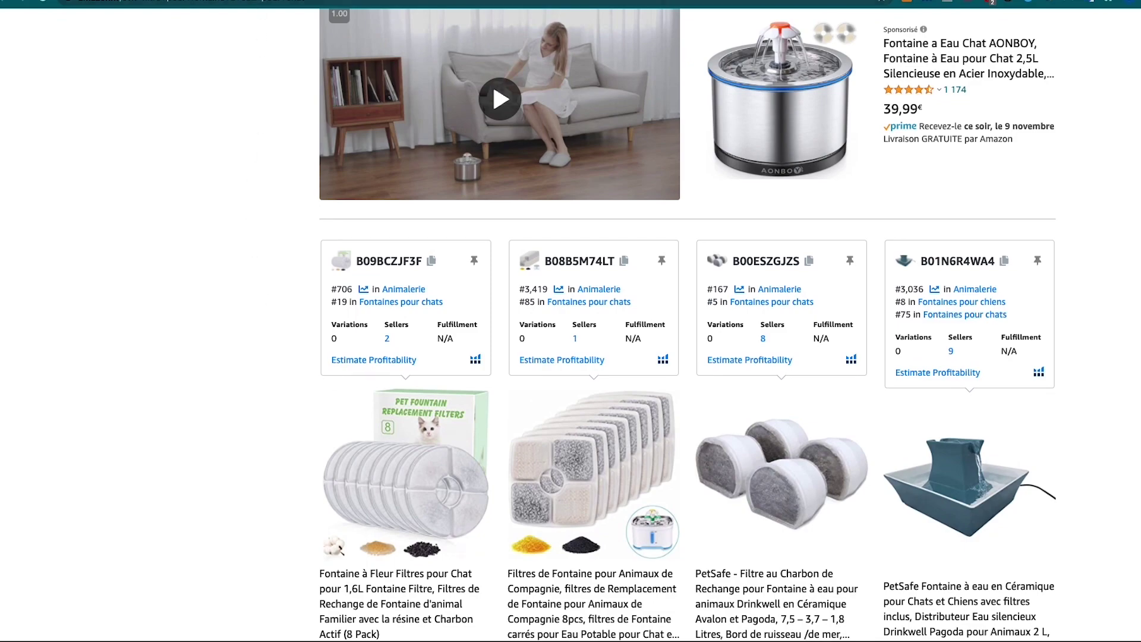
{"action": "left_click", "coordinate": [262, 2]}
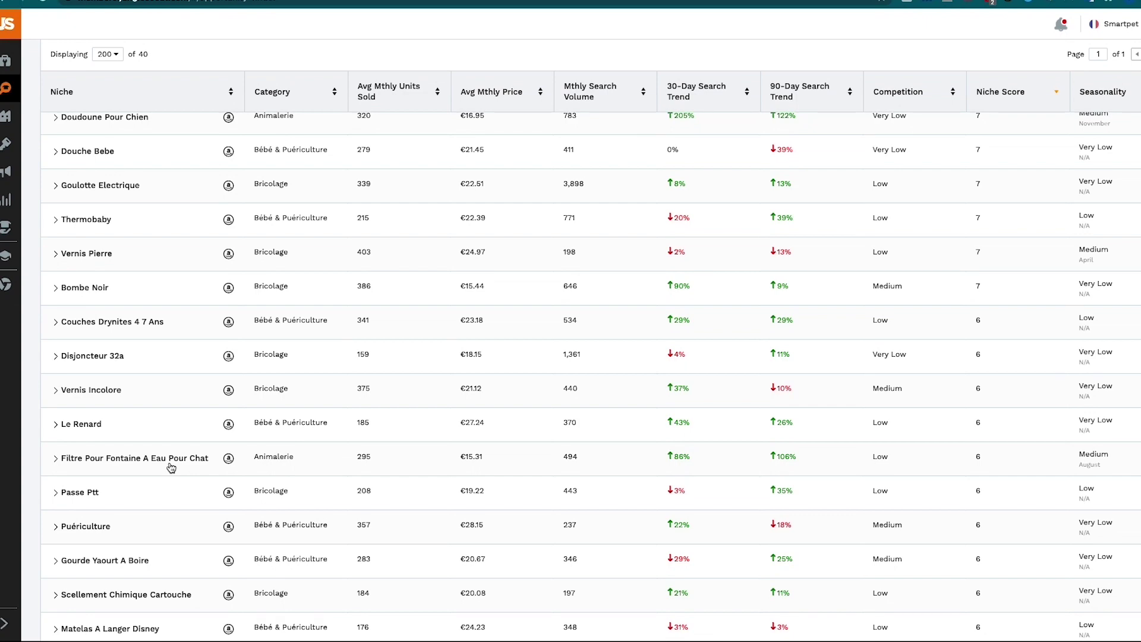
{"action": "scroll", "coordinate": [196, 293], "scroll_direction": "up", "scroll_amount": 9}
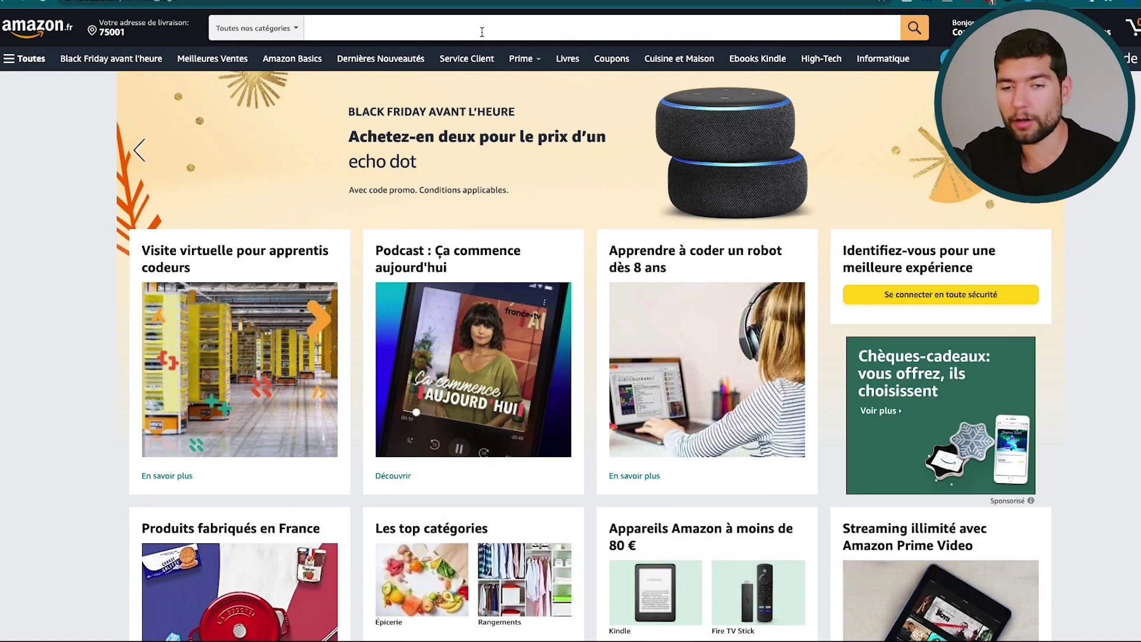
Search Amazon.fr for the suggested keyword "absorbeur d'humidité" under the letters "ab" and look over the product results
{"action": "left_click", "coordinate": [482, 32]}
{"action": "type", "text": "a"}
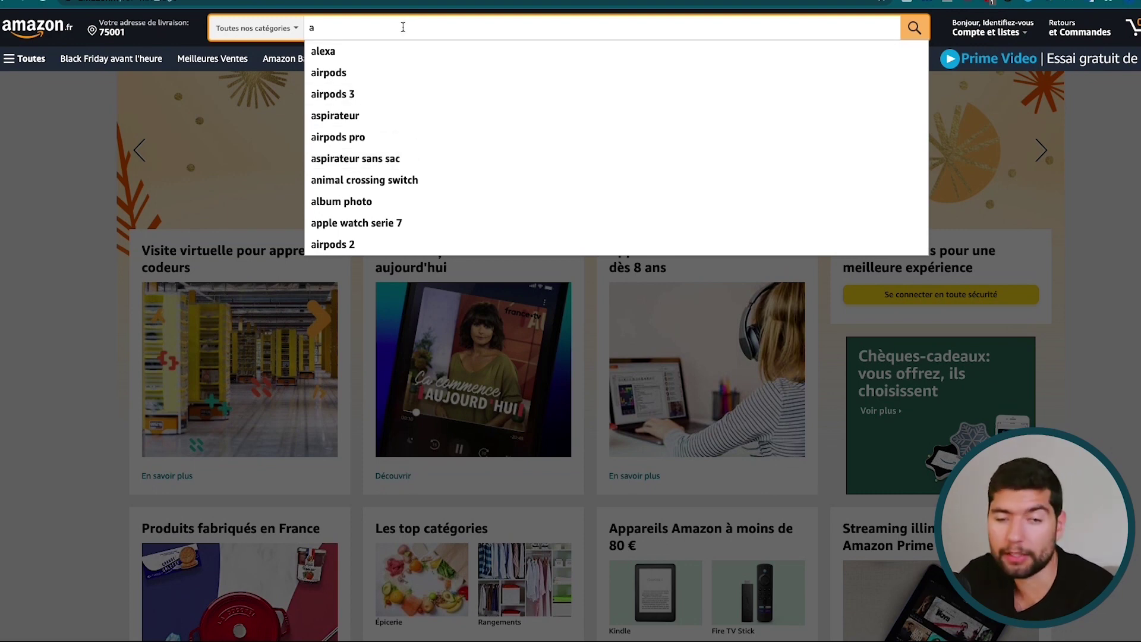
{"action": "type", "text": "b"}
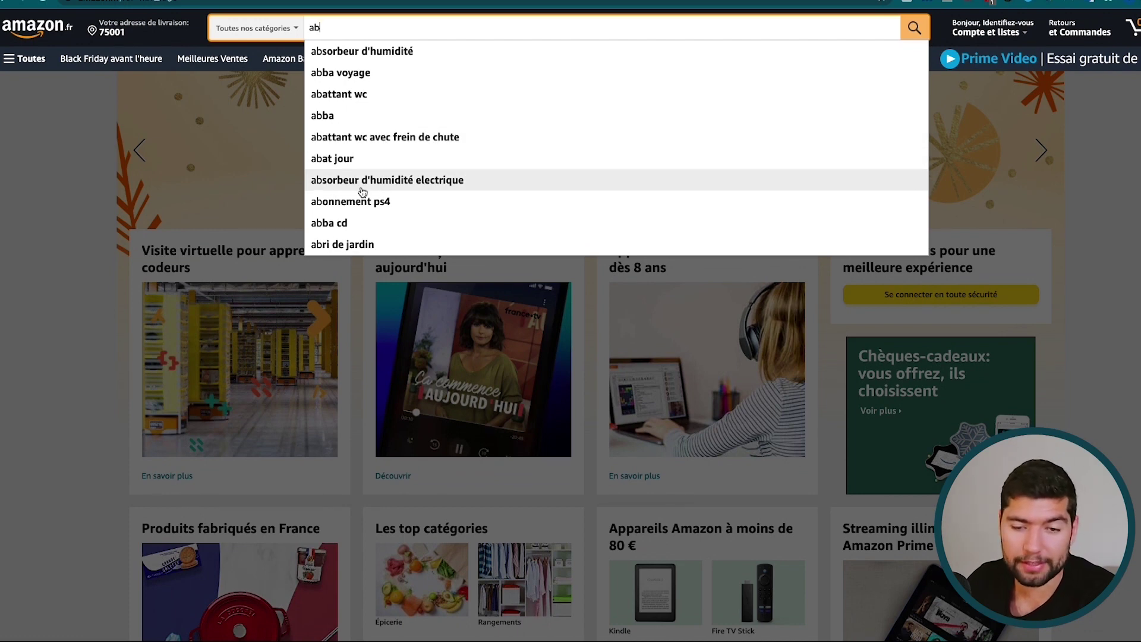
{"action": "left_click", "coordinate": [426, 59]}
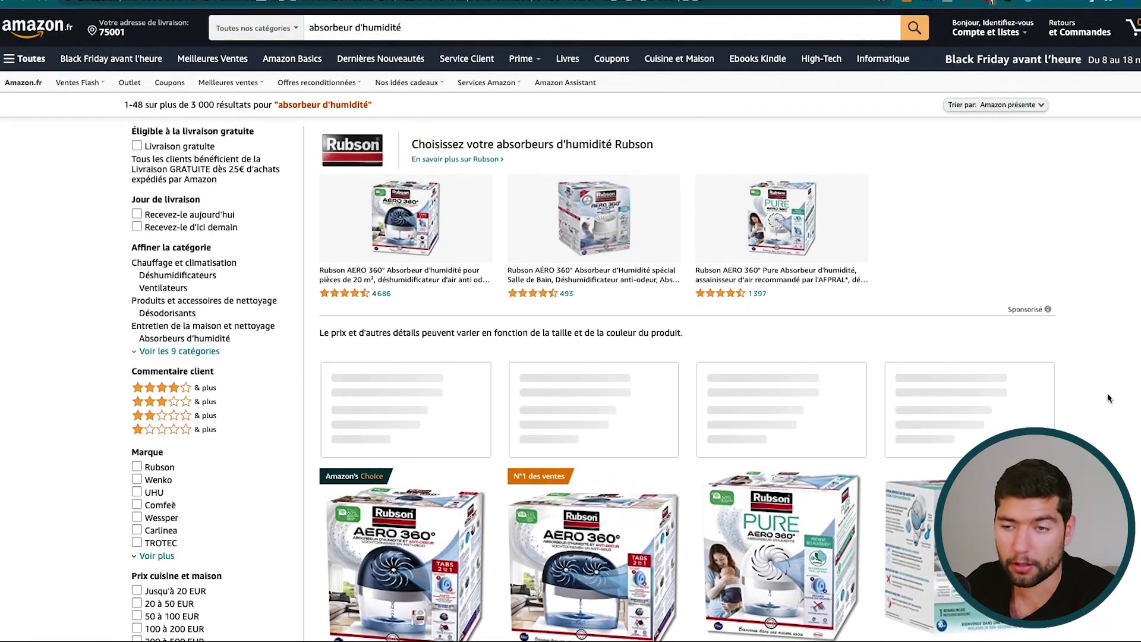
{"action": "scroll", "coordinate": [895, 383], "scroll_direction": "down", "scroll_amount": 10}
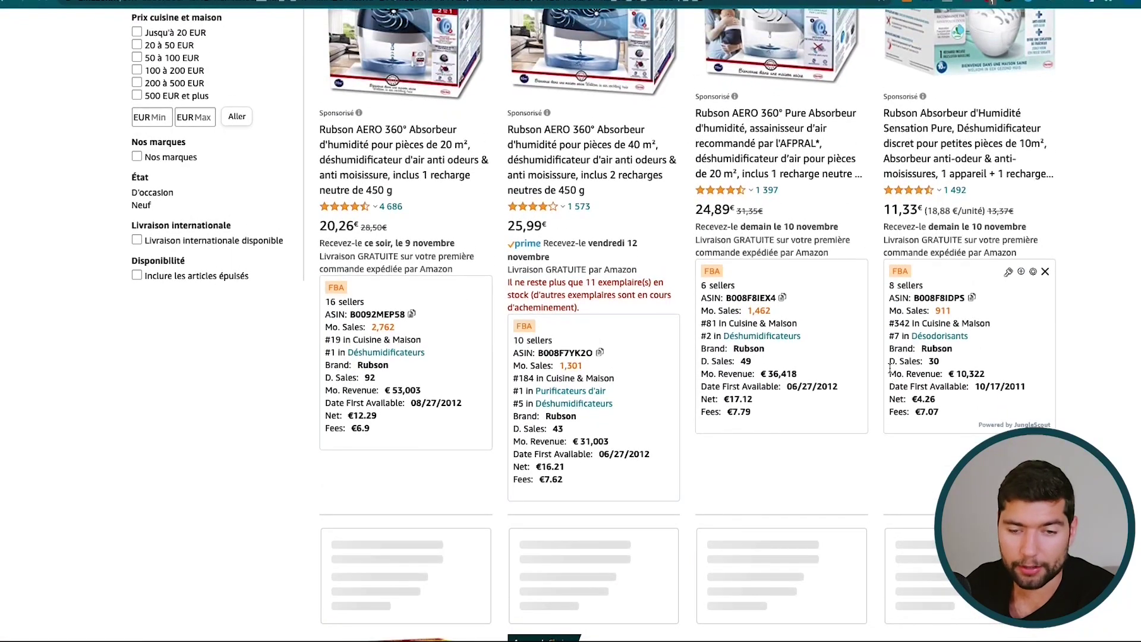
{"action": "scroll", "coordinate": [889, 357], "scroll_direction": "up", "scroll_amount": 10}
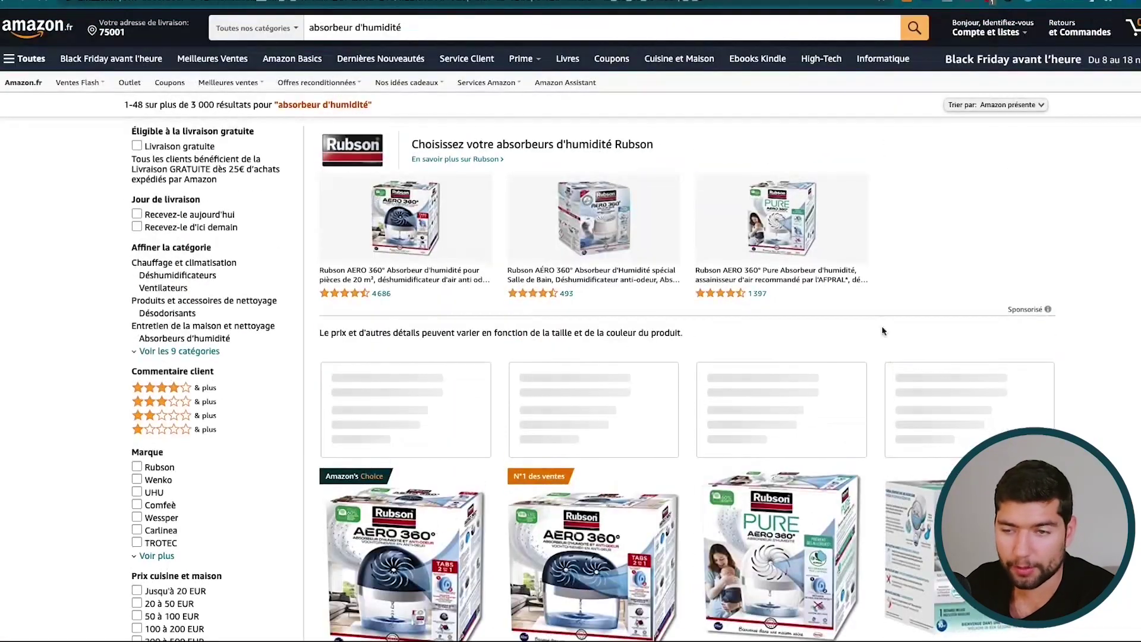
Run the Jungle Scout extension on the moisture absorber results, widen its window and load two more batches of products
{"action": "left_click", "coordinate": [908, 6]}
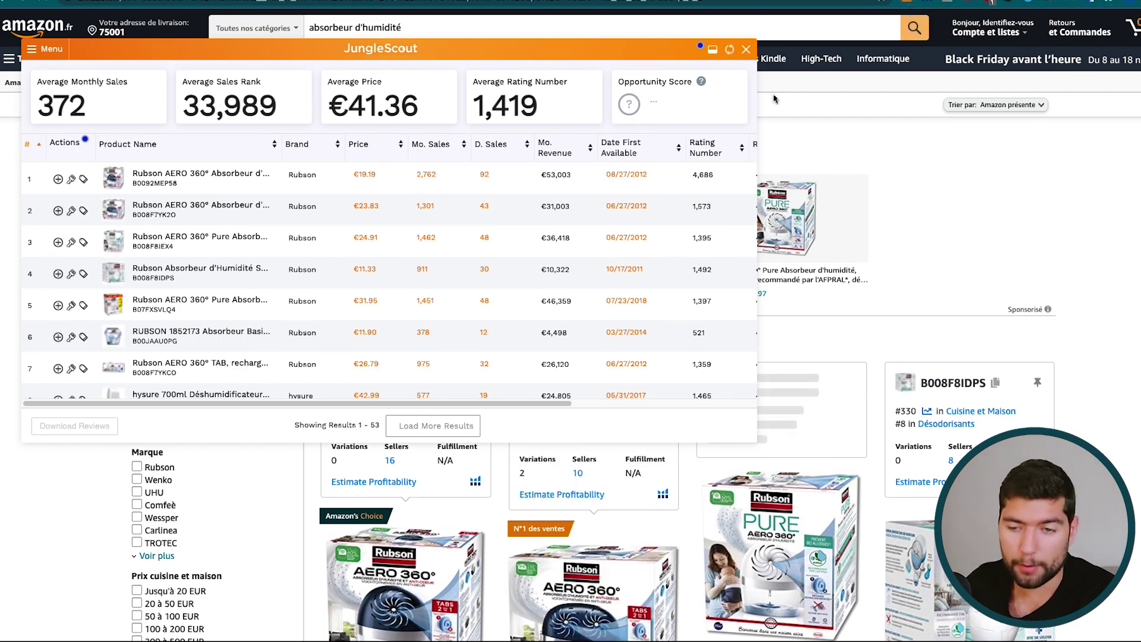
{"action": "left_click_drag", "start_coordinate": [757, 87], "coordinate": [1036, 101]}
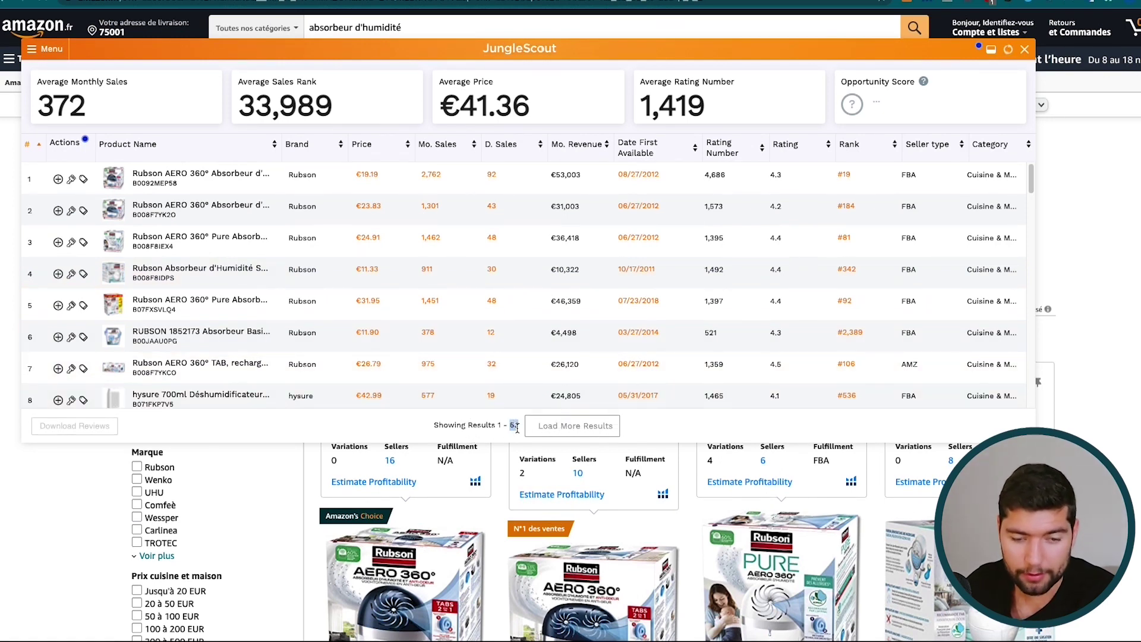
{"action": "left_click", "coordinate": [584, 425]}
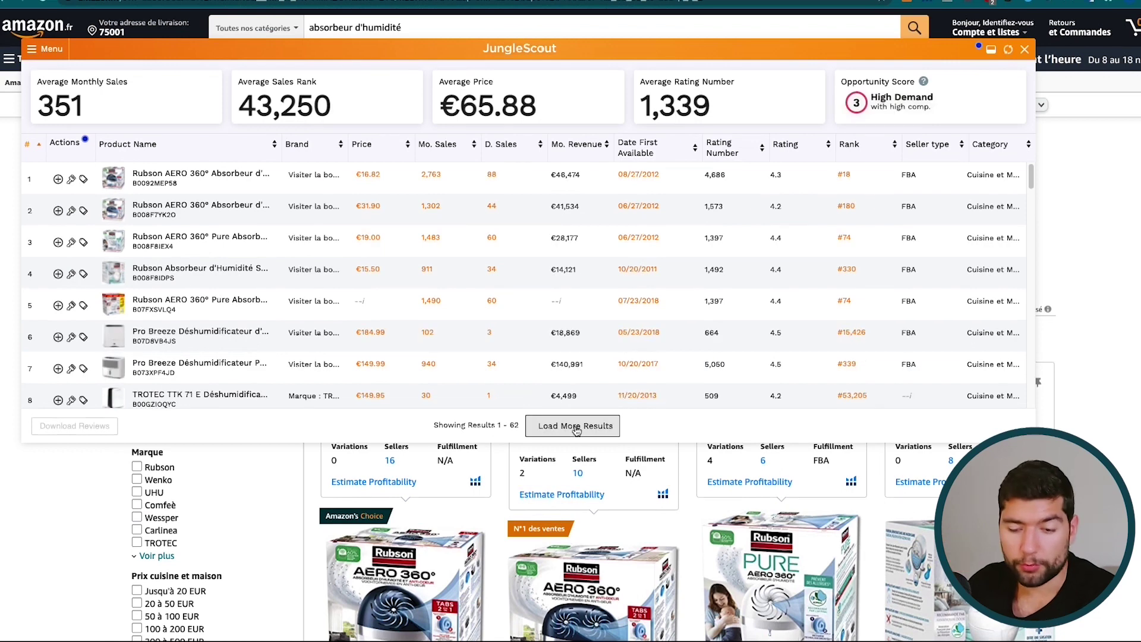
{"action": "left_click", "coordinate": [575, 428]}
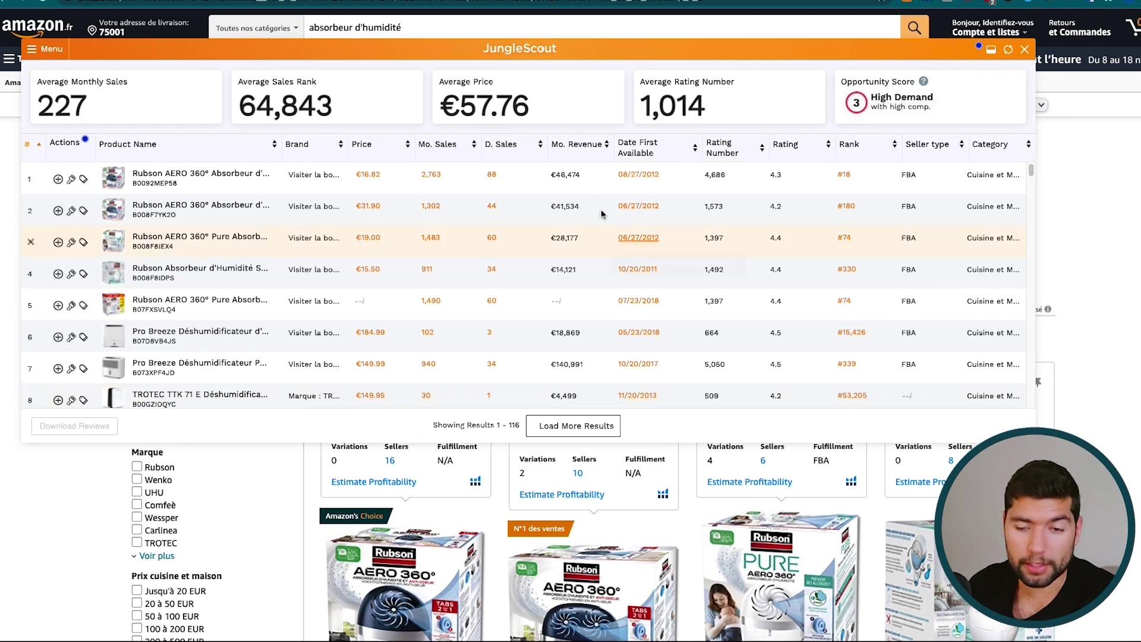
Sort the extension's products by ascending rating number and examine the revenue and launch dates of those with the fewest reviews
{"action": "left_click", "coordinate": [761, 150]}
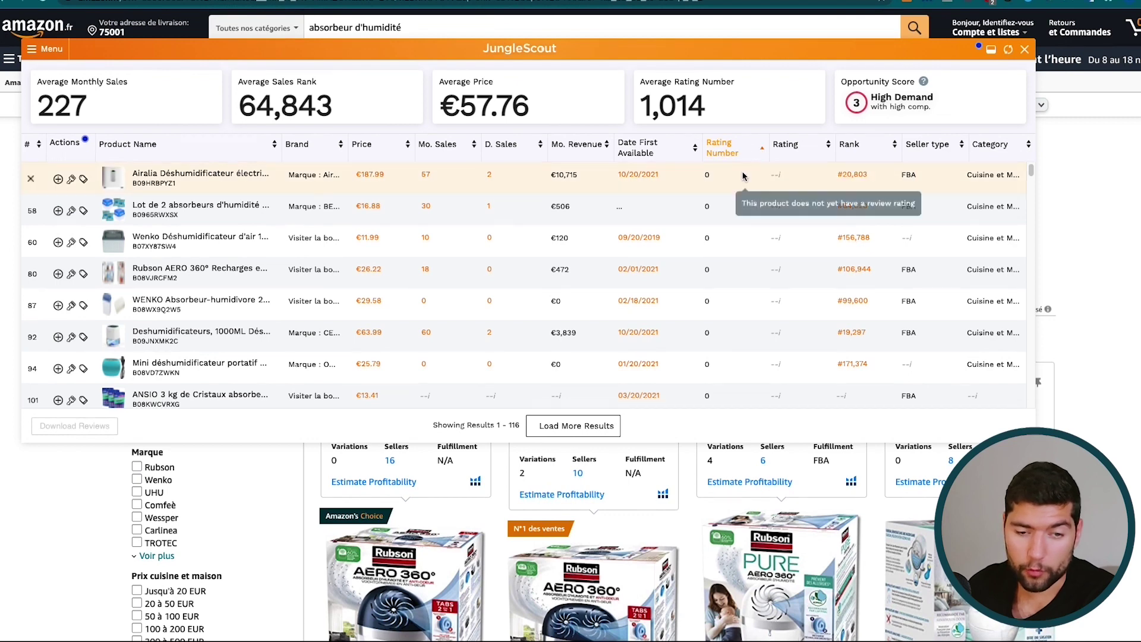
{"action": "scroll", "coordinate": [748, 173], "scroll_direction": "down", "scroll_amount": 1}
{"action": "scroll", "coordinate": [749, 173], "scroll_direction": "up", "scroll_amount": 1}
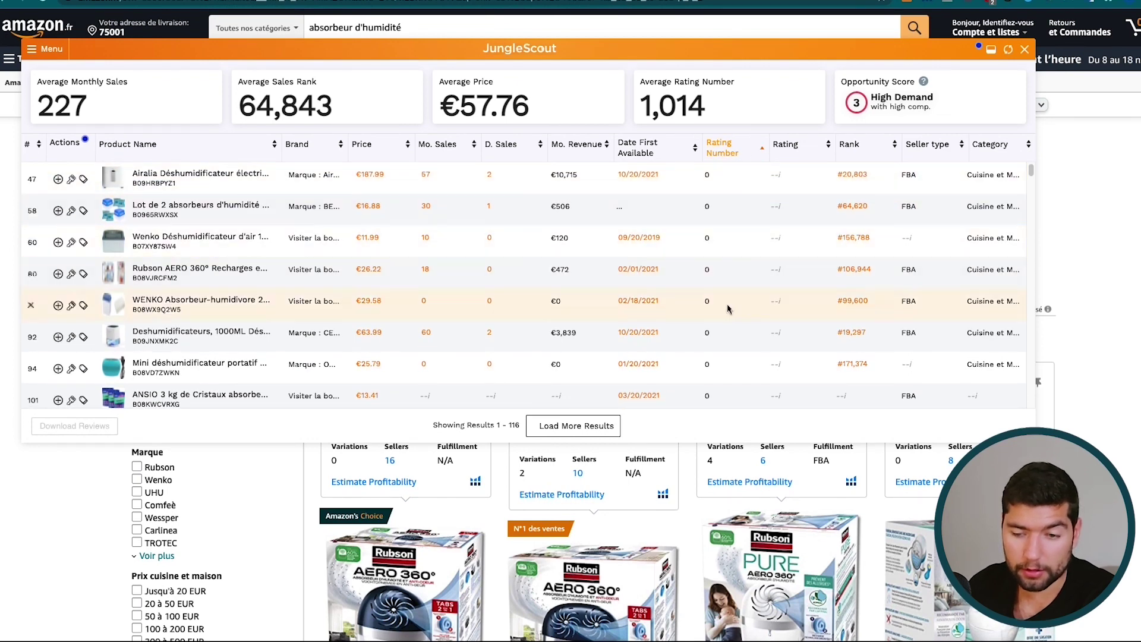
{"action": "mouse_move", "coordinate": [246, 335]}
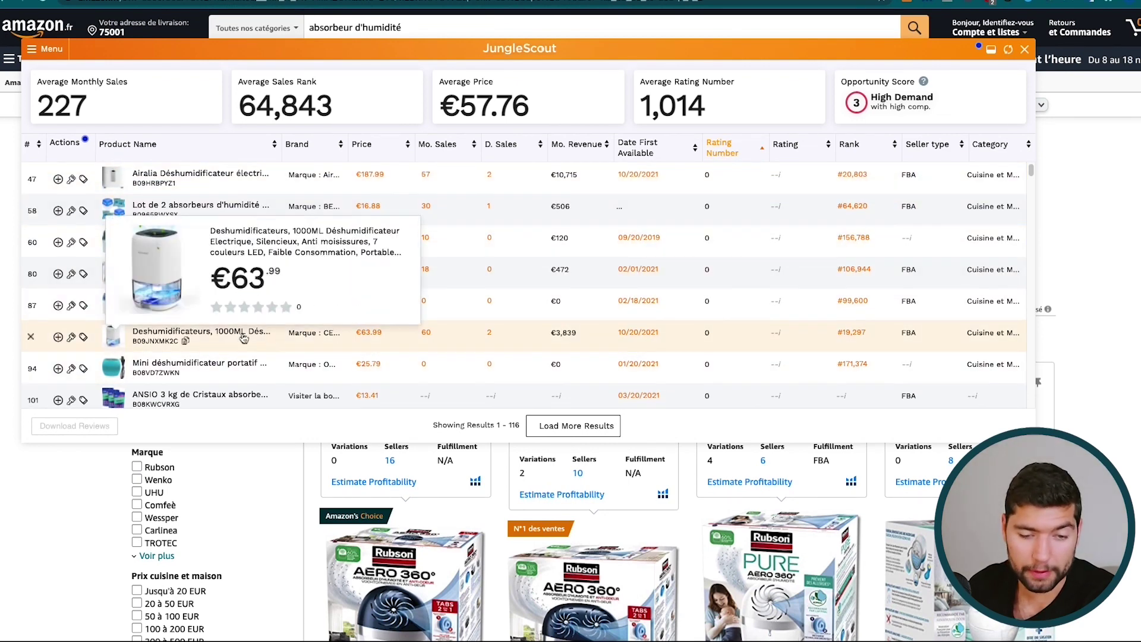
{"action": "double_click", "coordinate": [563, 334]}
{"action": "mouse_move", "coordinate": [729, 340]}
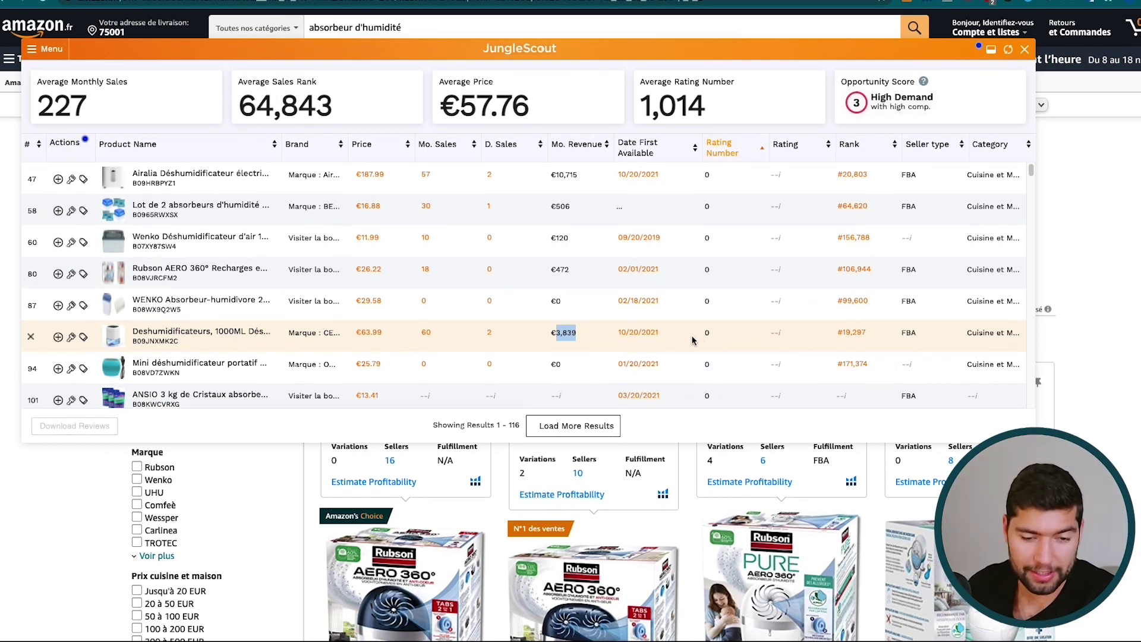
{"action": "scroll", "coordinate": [692, 341], "scroll_direction": "down", "scroll_amount": 3}
{"action": "scroll", "coordinate": [693, 340], "scroll_direction": "down", "scroll_amount": 4}
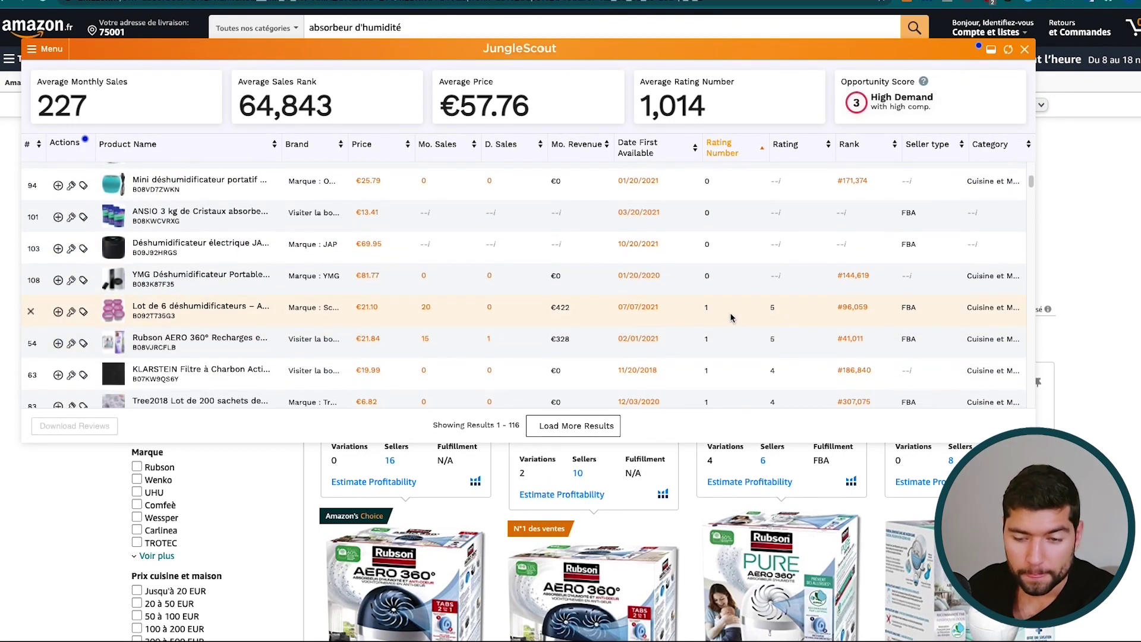
{"action": "scroll", "coordinate": [731, 318], "scroll_direction": "down", "scroll_amount": 5}
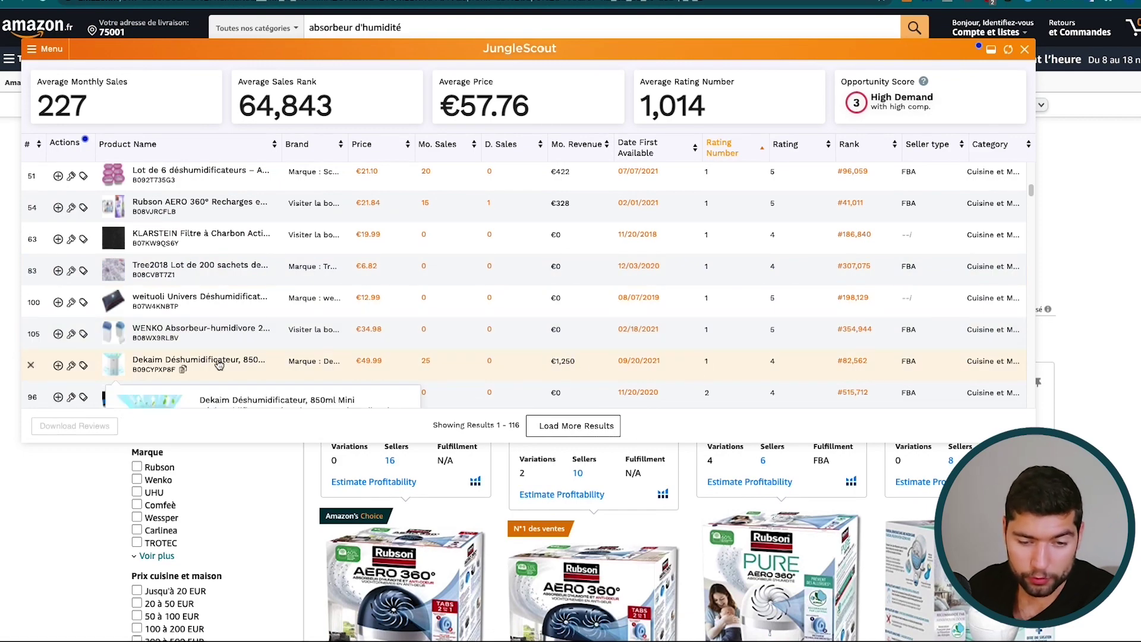
{"action": "scroll", "coordinate": [717, 349], "scroll_direction": "down", "scroll_amount": 5}
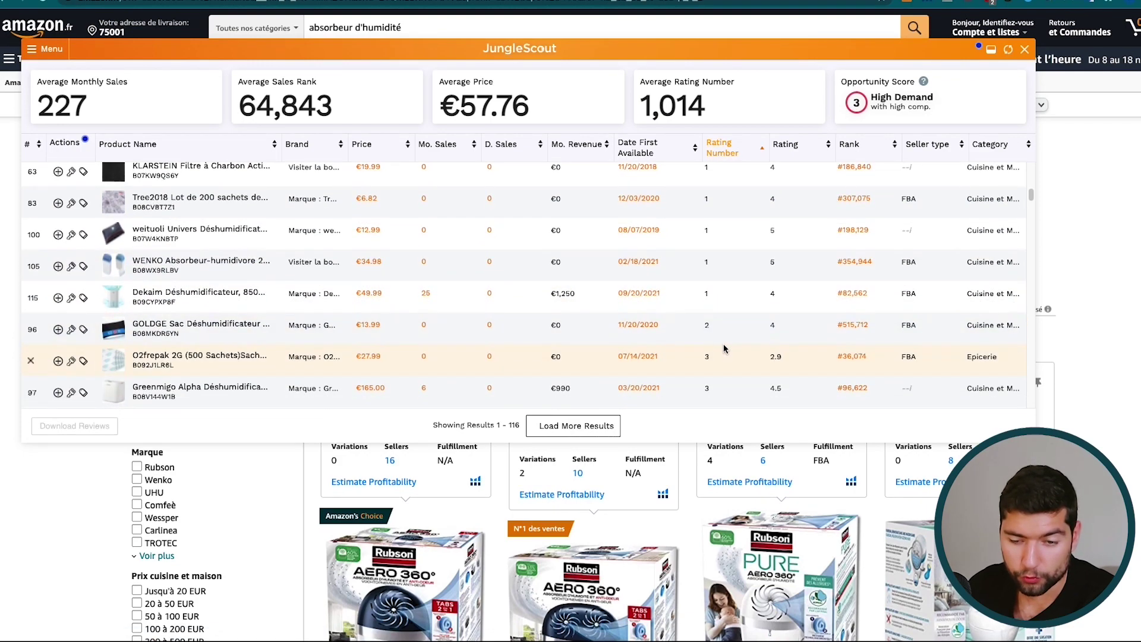
{"action": "scroll", "coordinate": [729, 345], "scroll_direction": "down", "scroll_amount": 5}
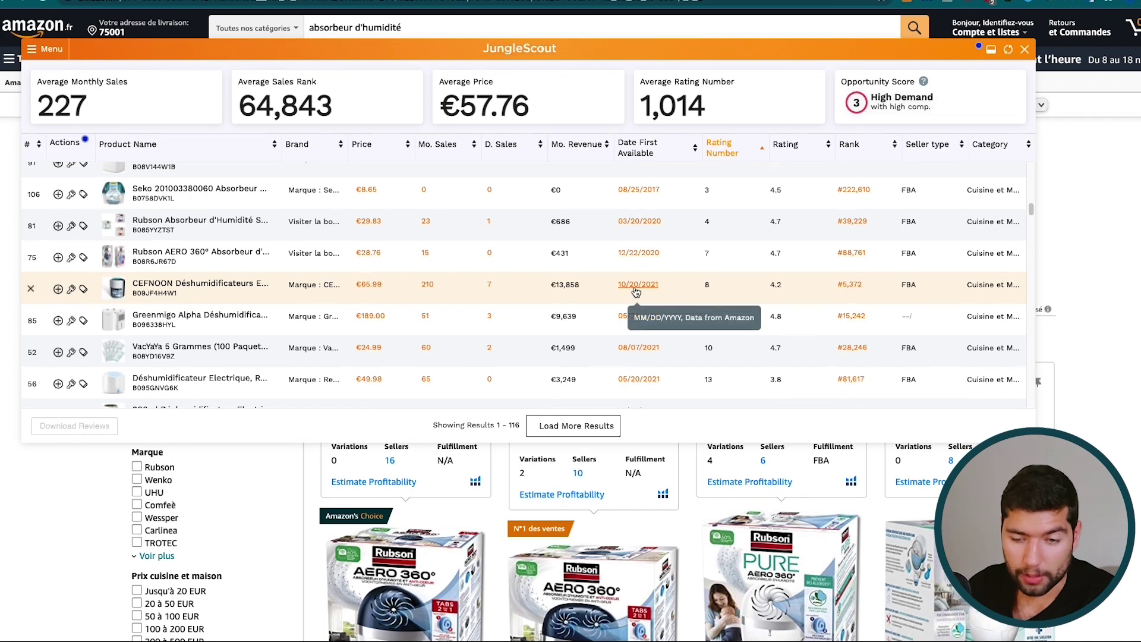
Open the CEFNOON electric dehumidifier's Amazon page, examine its images, description and star ratings, and return to the product list
{"action": "mouse_move", "coordinate": [222, 287]}
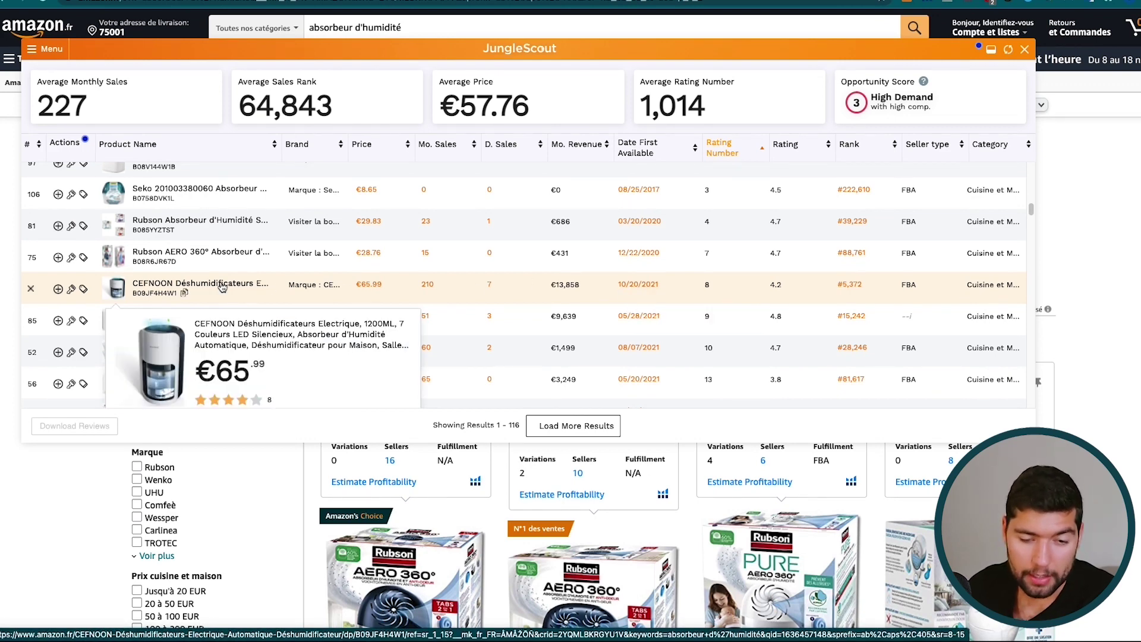
{"action": "left_click", "coordinate": [221, 288]}
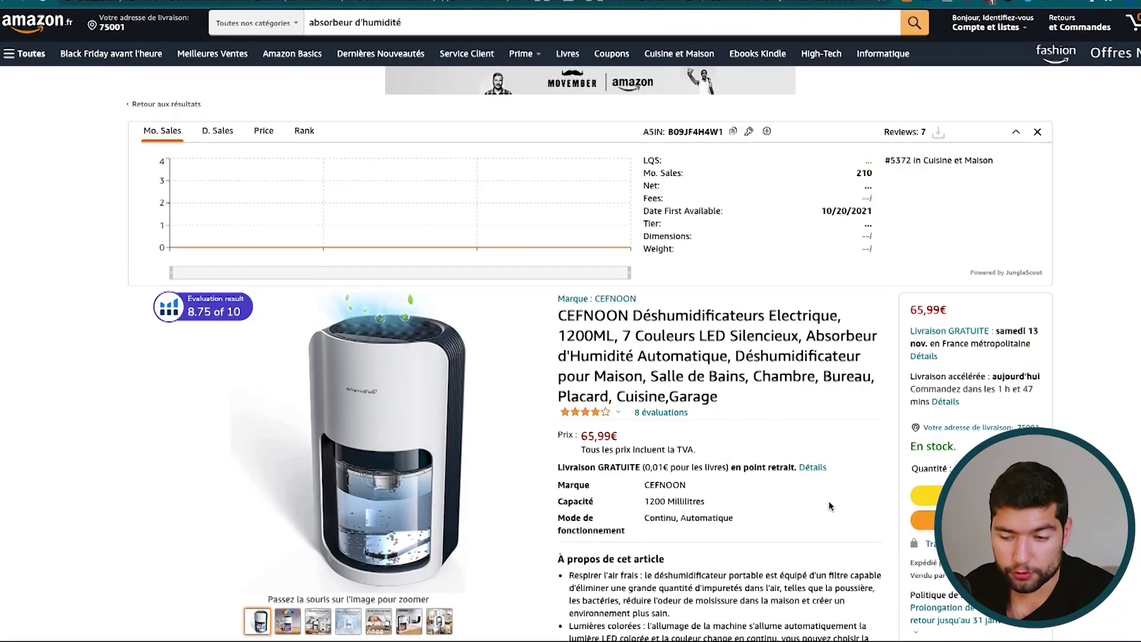
{"action": "scroll", "coordinate": [829, 504], "scroll_direction": "down", "scroll_amount": 2}
{"action": "scroll", "coordinate": [792, 514], "scroll_direction": "down", "scroll_amount": 1}
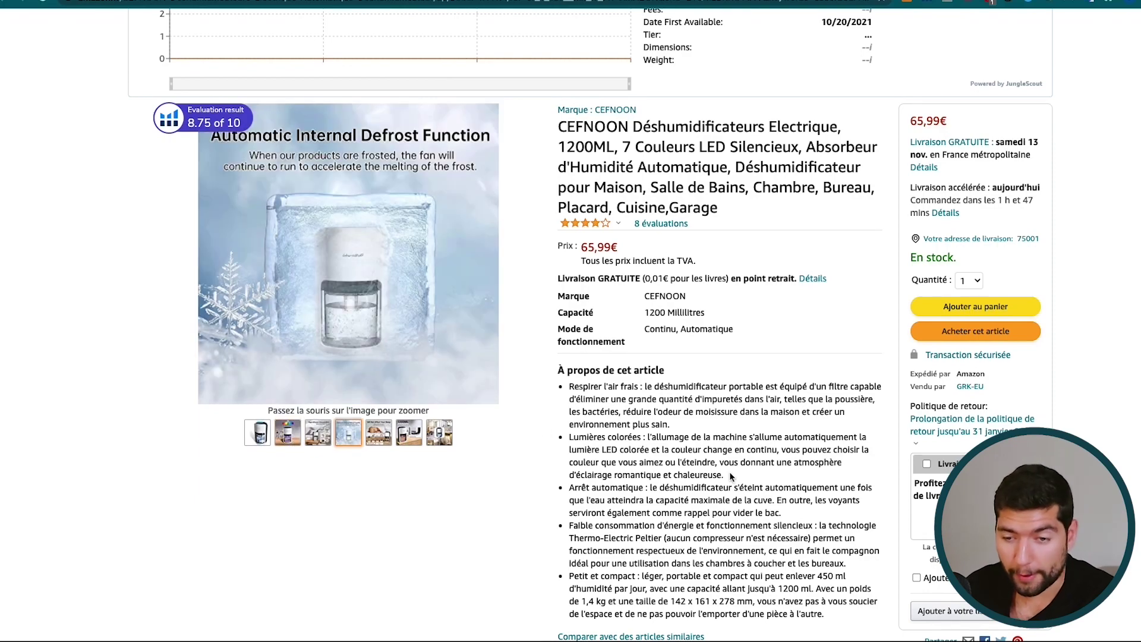
{"action": "mouse_move", "coordinate": [596, 224]}
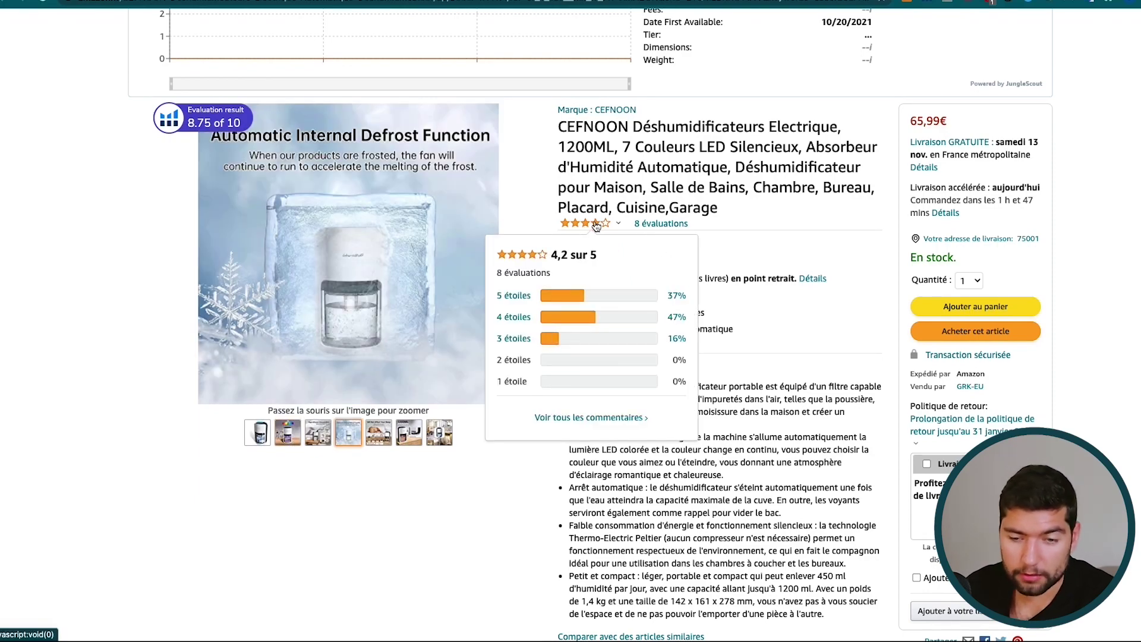
{"action": "scroll", "coordinate": [771, 397], "scroll_direction": "down", "scroll_amount": 1}
{"action": "scroll", "coordinate": [771, 396], "scroll_direction": "down", "scroll_amount": 1}
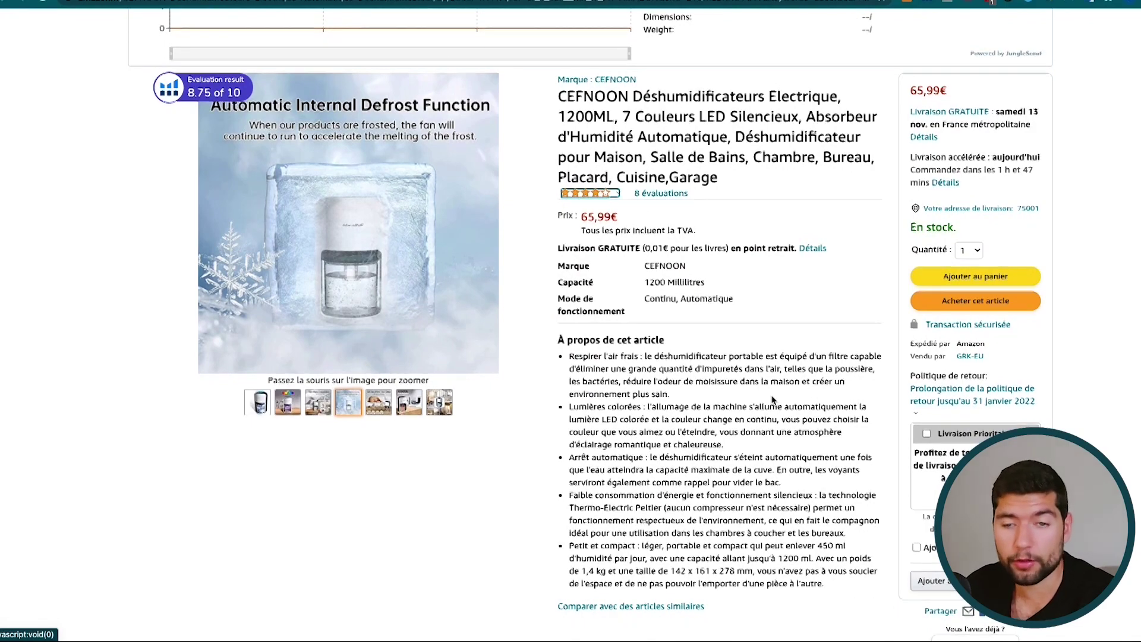
{"action": "scroll", "coordinate": [771, 400], "scroll_direction": "up", "scroll_amount": 10}
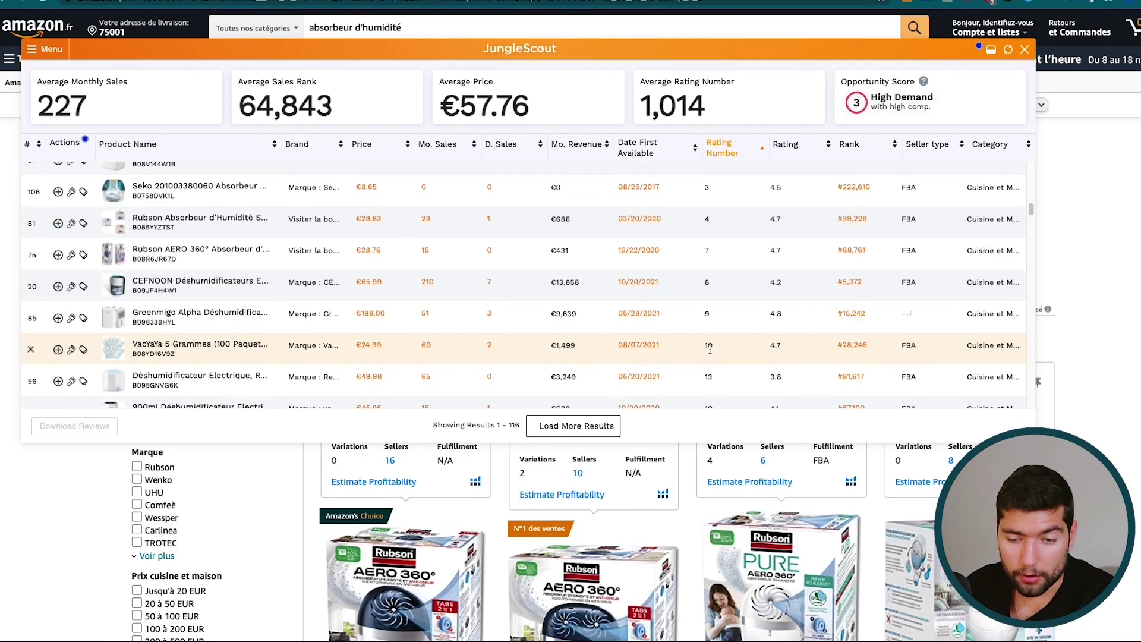
Examine the remaining low-review dehumidifiers in the extension's list, comparing their price, monthly revenue, launch date and rating number
{"action": "scroll", "coordinate": [709, 350], "scroll_direction": "down", "scroll_amount": 1}
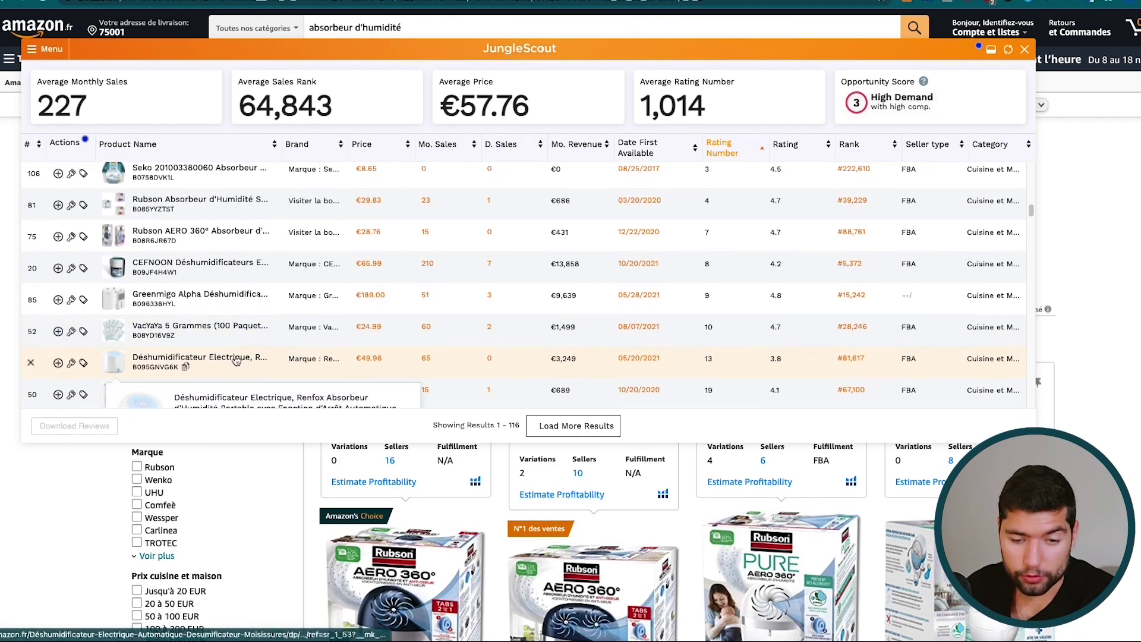
{"action": "scroll", "coordinate": [236, 357], "scroll_direction": "down", "scroll_amount": 1}
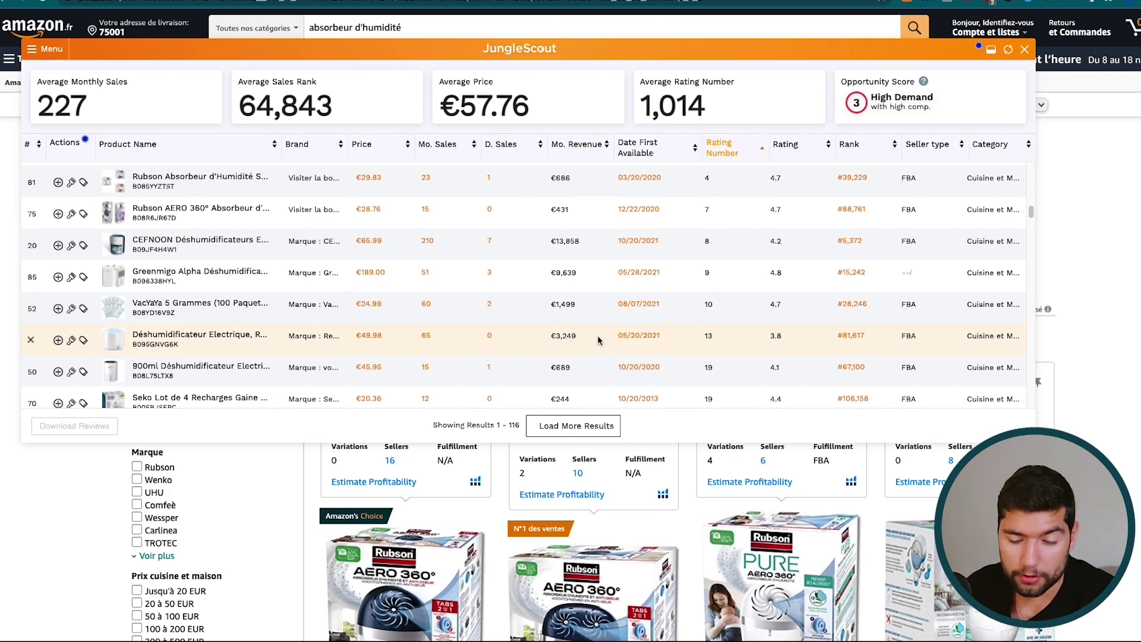
{"action": "scroll", "coordinate": [595, 333], "scroll_direction": "down", "scroll_amount": 3}
{"action": "scroll", "coordinate": [593, 332], "scroll_direction": "down", "scroll_amount": 2}
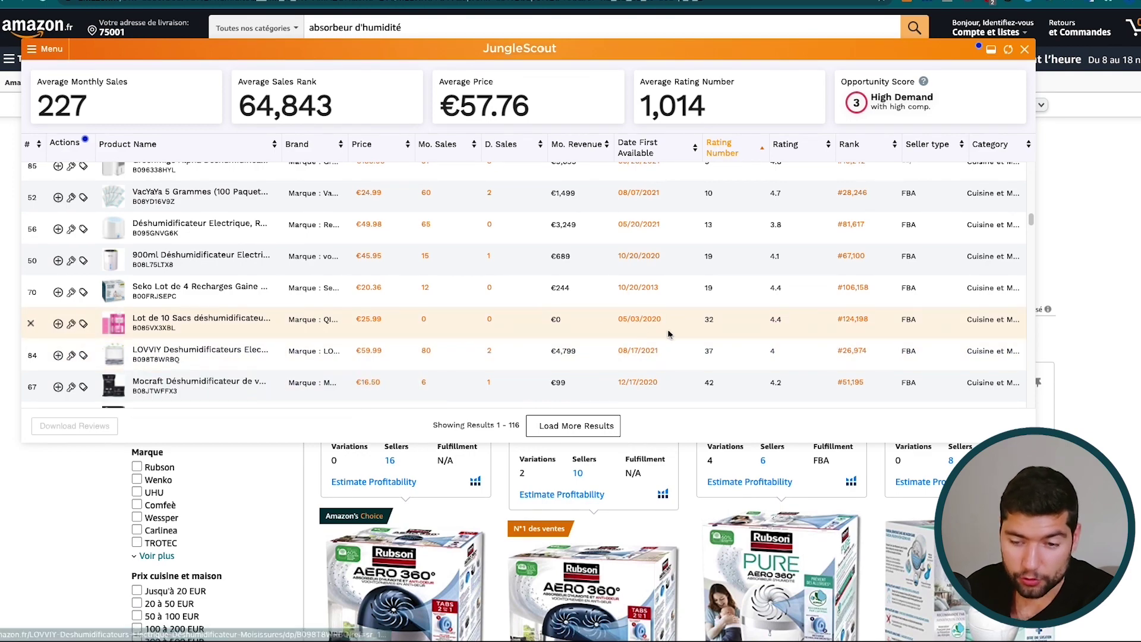
{"action": "scroll", "coordinate": [689, 329], "scroll_direction": "down", "scroll_amount": 2}
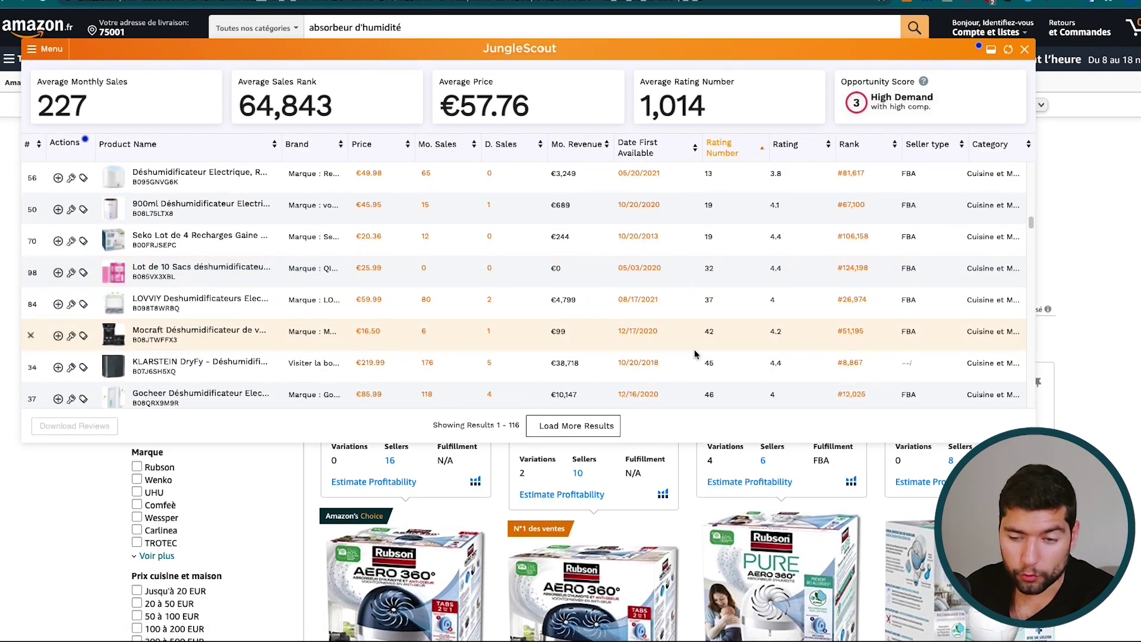
{"action": "double_click", "coordinate": [707, 364]}
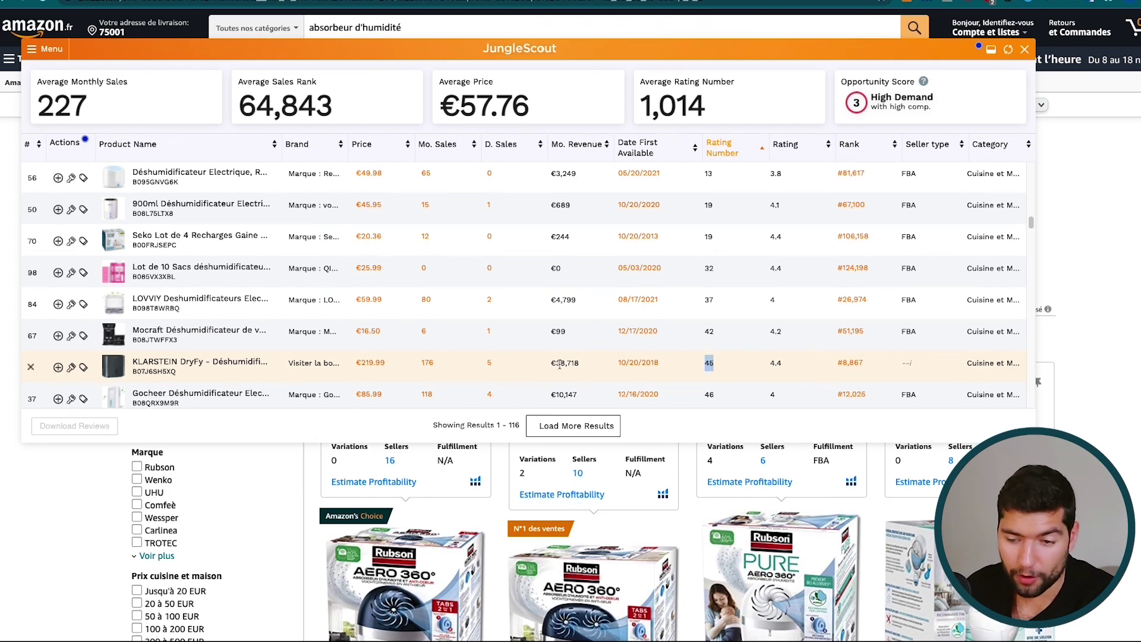
{"action": "scroll", "coordinate": [233, 357], "scroll_direction": "down", "scroll_amount": 1}
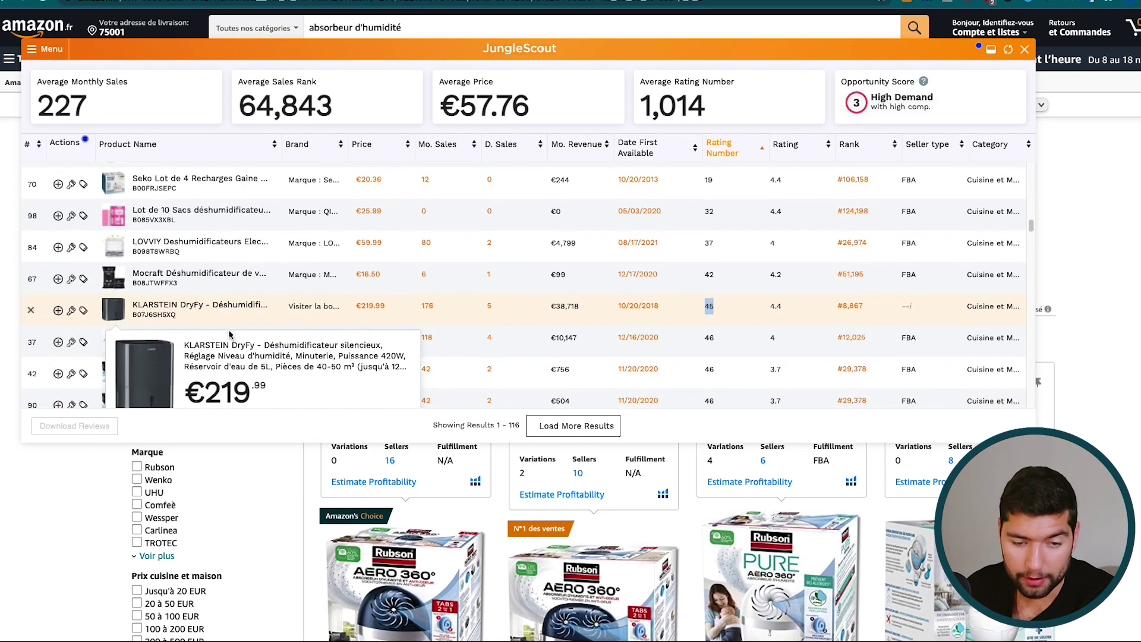
{"action": "scroll", "coordinate": [226, 313], "scroll_direction": "down", "scroll_amount": 1}
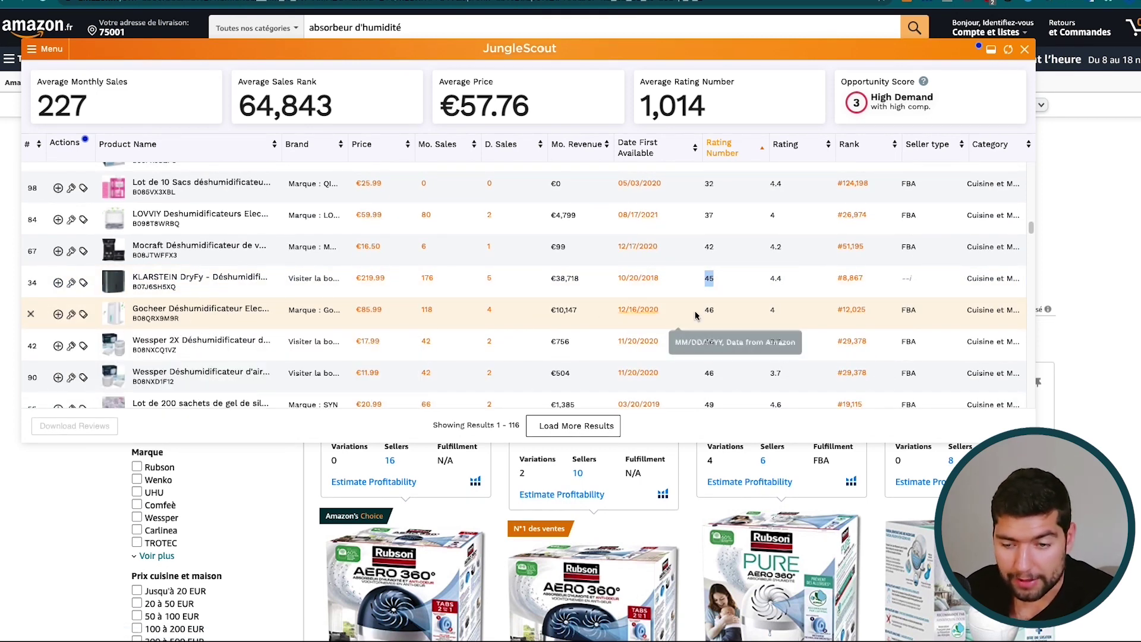
{"action": "mouse_move", "coordinate": [223, 312]}
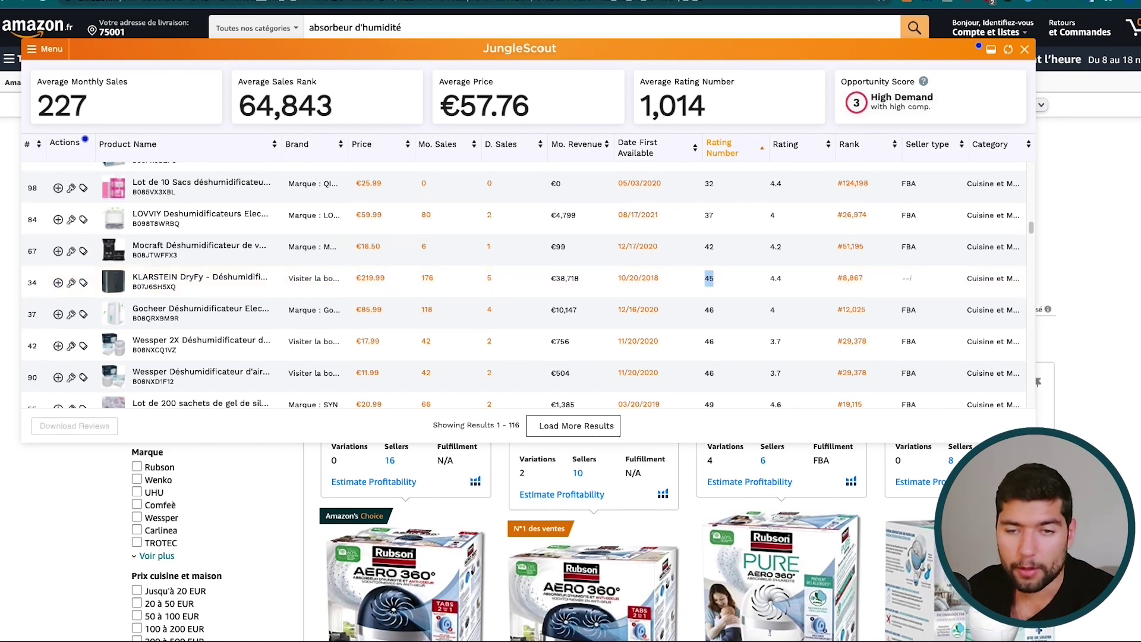
Return to the CEFNOON dehumidifier's Amazon page and review its product details
{"action": "left_click", "coordinate": [545, 5]}
{"action": "scroll", "coordinate": [828, 447], "scroll_direction": "down", "scroll_amount": 1}
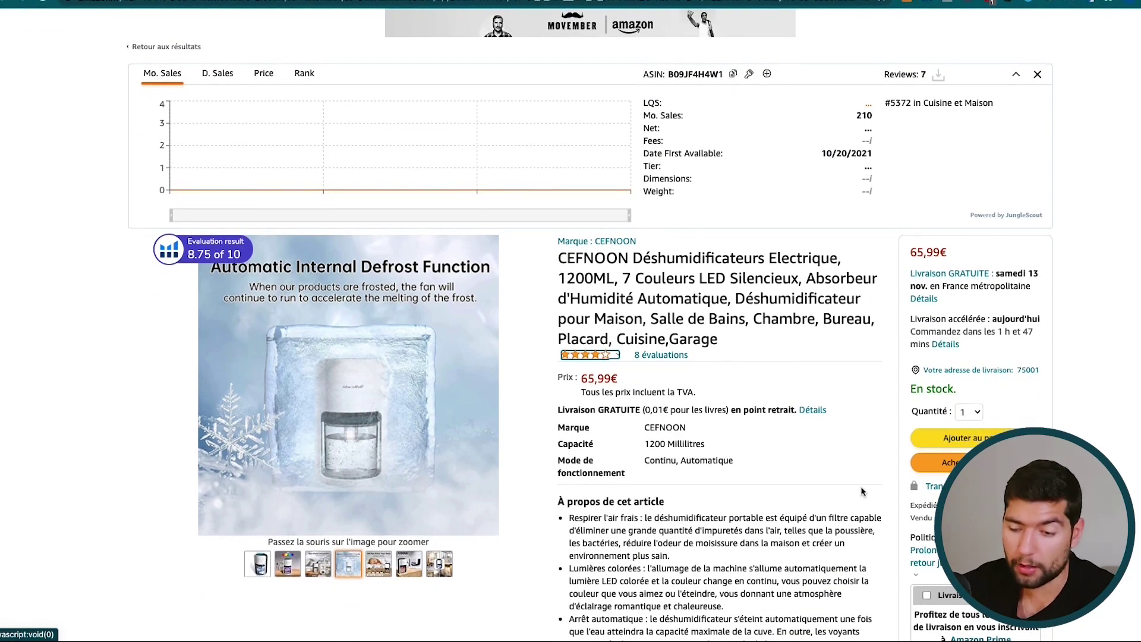
{"action": "scroll", "coordinate": [863, 491], "scroll_direction": "down", "scroll_amount": 2}
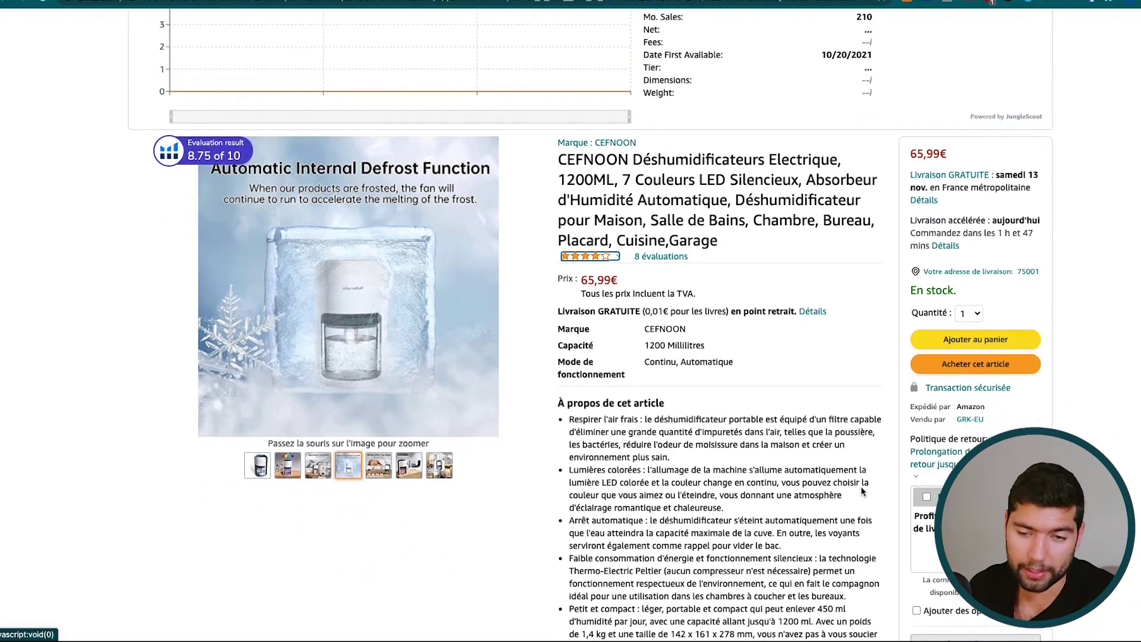
{"action": "scroll", "coordinate": [789, 410], "scroll_direction": "up", "scroll_amount": 3}
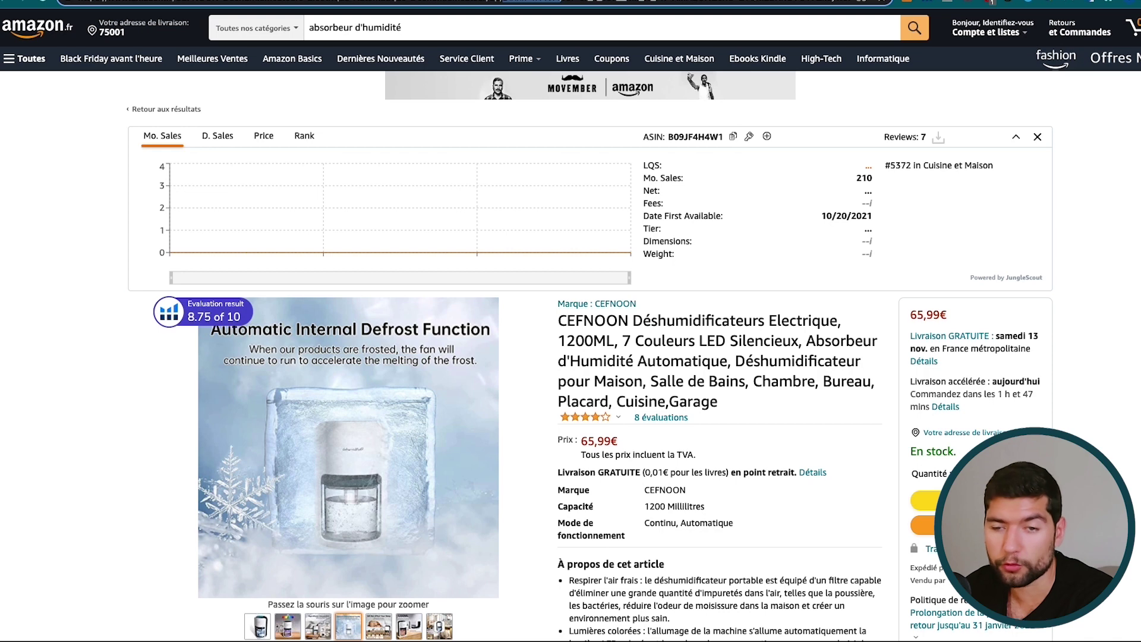
Record the CEFNOON dehumidifier in row 4 of the product sheet with ASIN B09JF4H4W1, the name Déshumidificateurs Electrique and its Amazon link
{"action": "key", "text": "ctrl+Tab"}
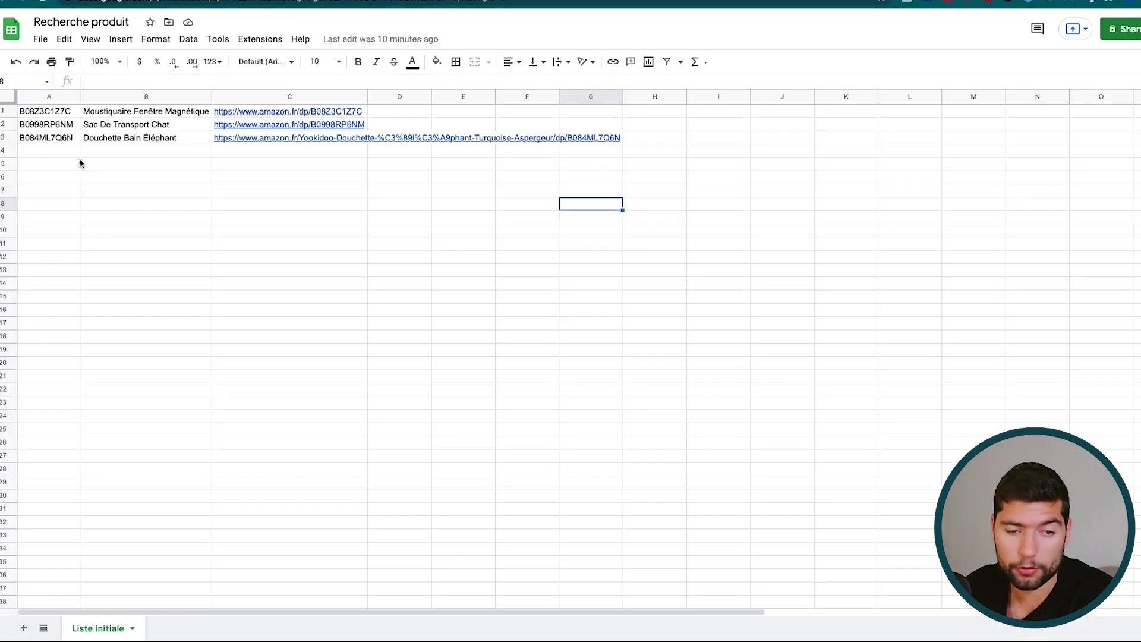
{"action": "double_click", "coordinate": [44, 152]}
{"action": "type", "text": "B09JF4H4W1"}
{"action": "left_click", "coordinate": [122, 155]}
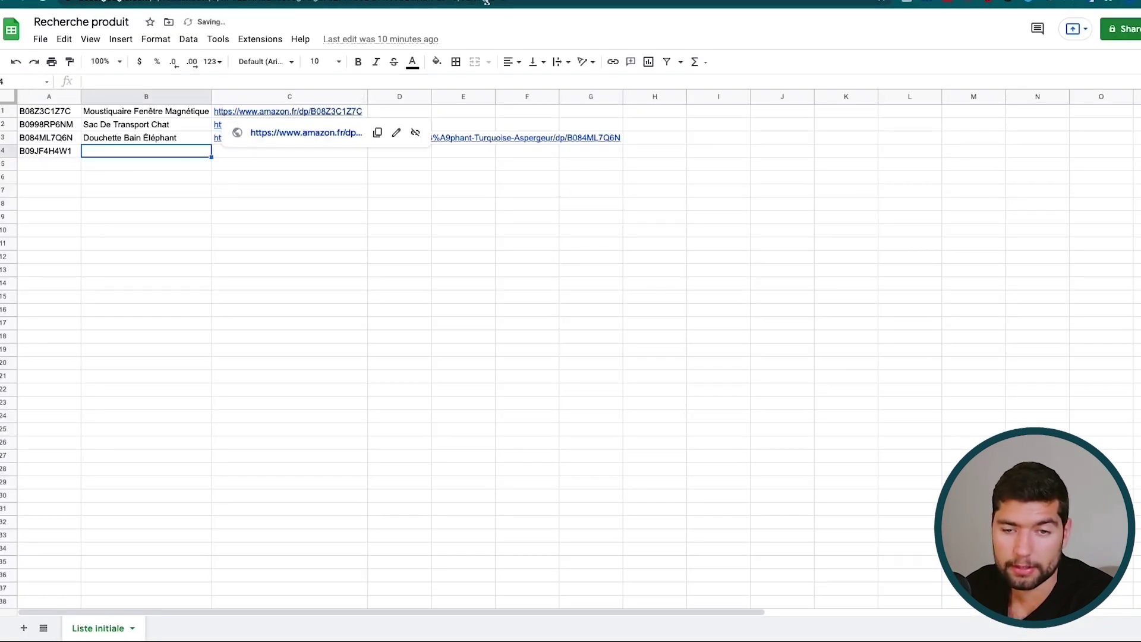
{"action": "key", "text": "ctrl+shift+Tab"}
{"action": "left_click_drag", "start_coordinate": [633, 321], "coordinate": [839, 321]}
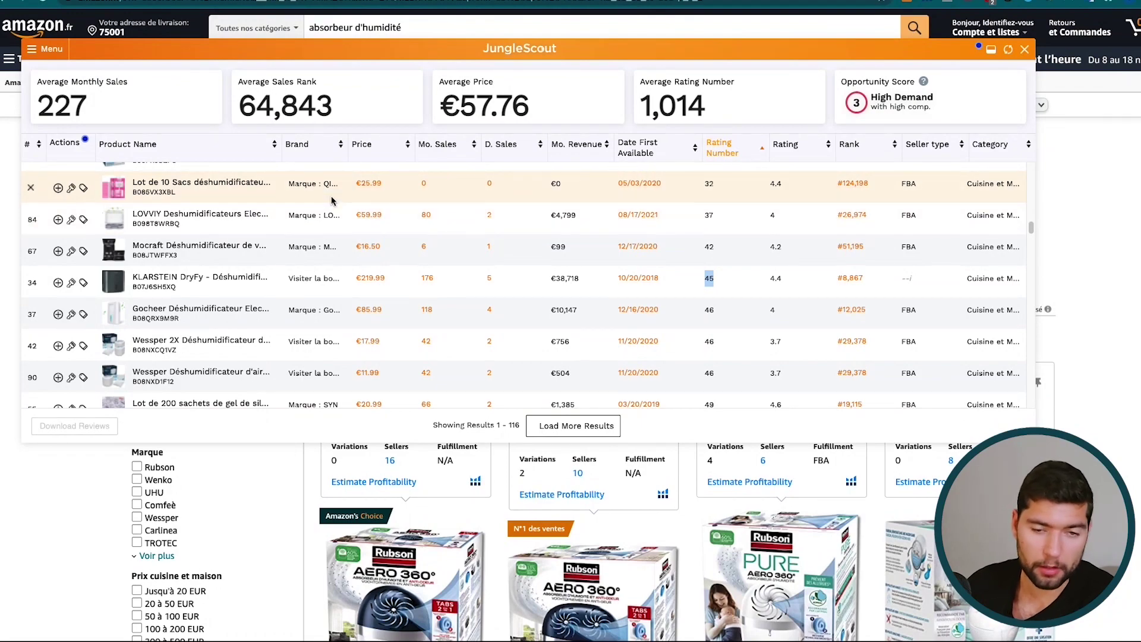
Set the Jungle Scout result filters to a highest price of 65 and a highest rating number of 200
{"action": "left_click_drag", "start_coordinate": [226, 54], "coordinate": [239, 78]}
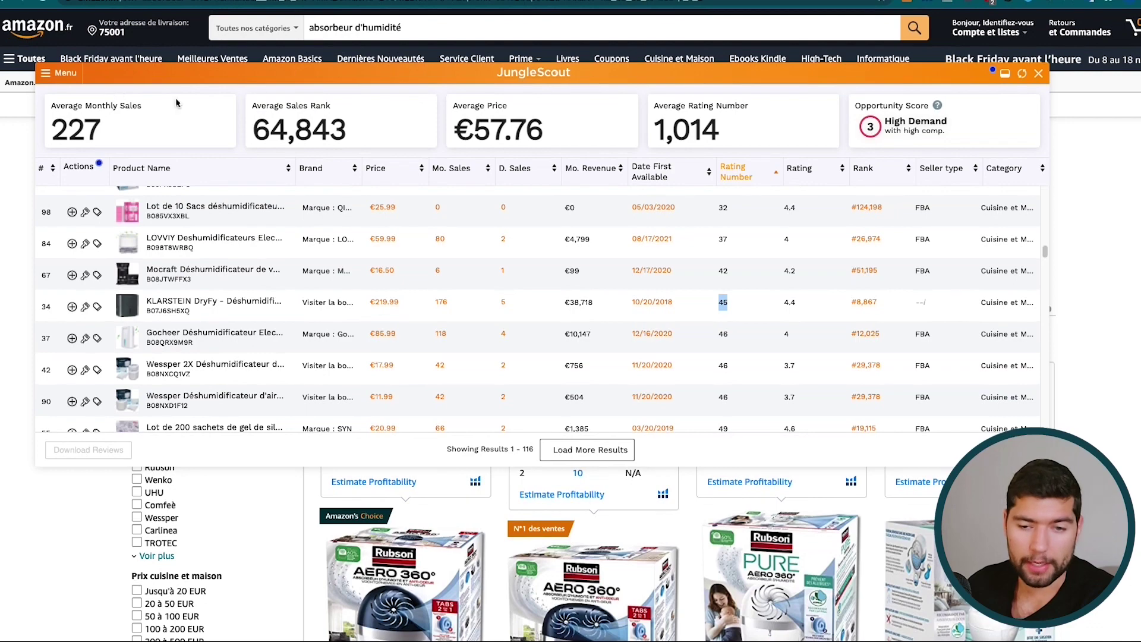
{"action": "scroll", "coordinate": [683, 262], "scroll_direction": "up", "scroll_amount": 2}
{"action": "scroll", "coordinate": [695, 280], "scroll_direction": "down", "scroll_amount": 2}
{"action": "scroll", "coordinate": [698, 282], "scroll_direction": "up", "scroll_amount": 10}
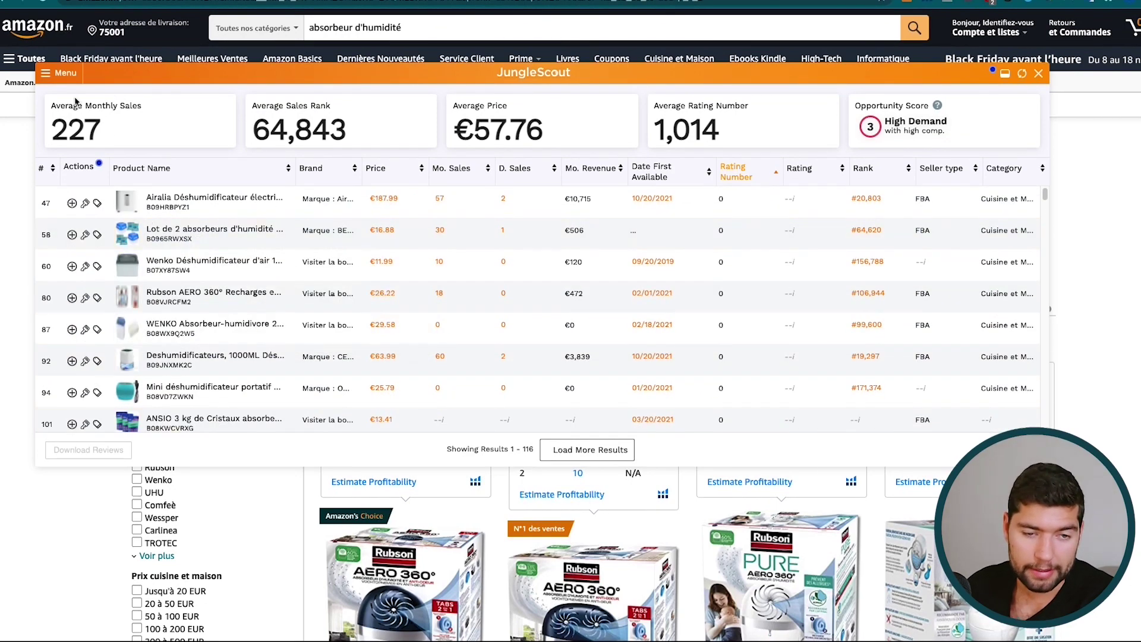
{"action": "left_click", "coordinate": [46, 73]}
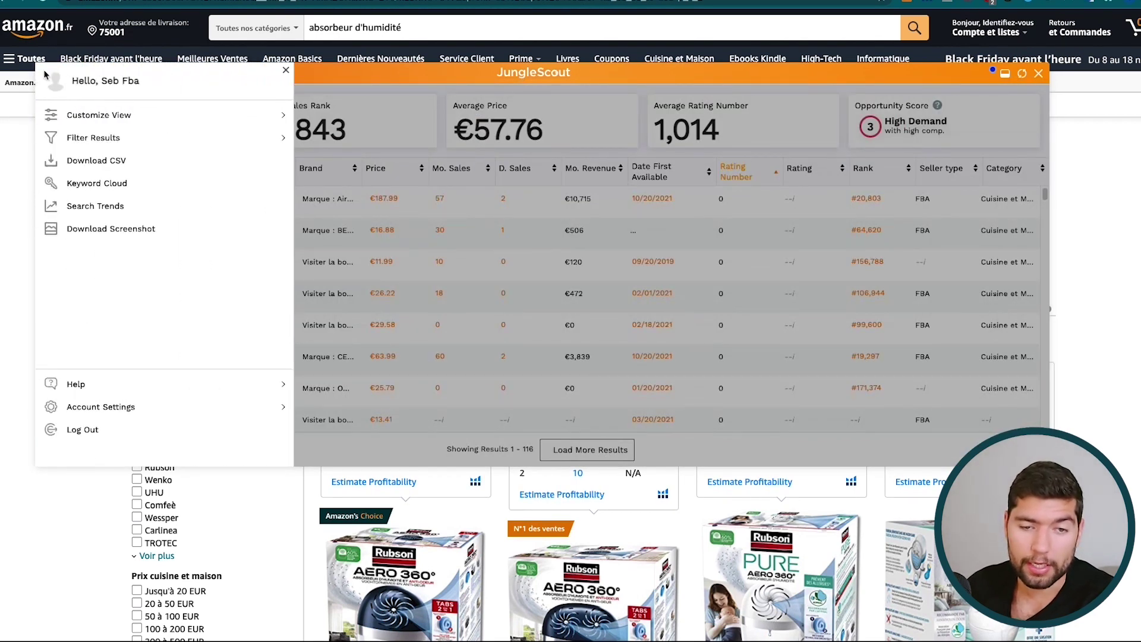
{"action": "left_click", "coordinate": [110, 139]}
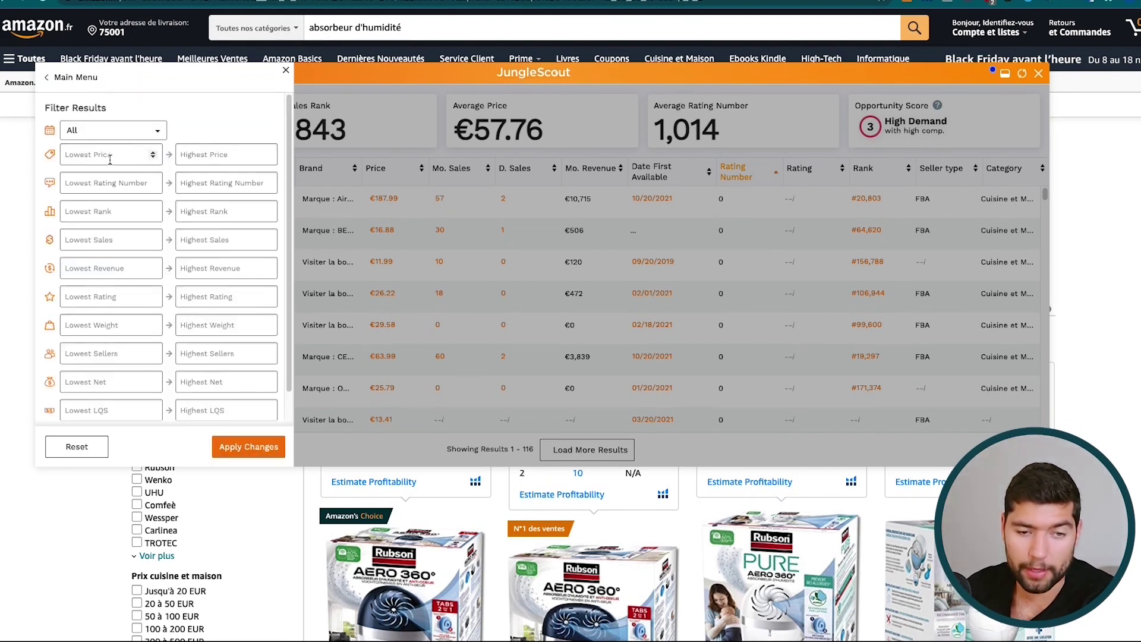
{"action": "left_click", "coordinate": [204, 160]}
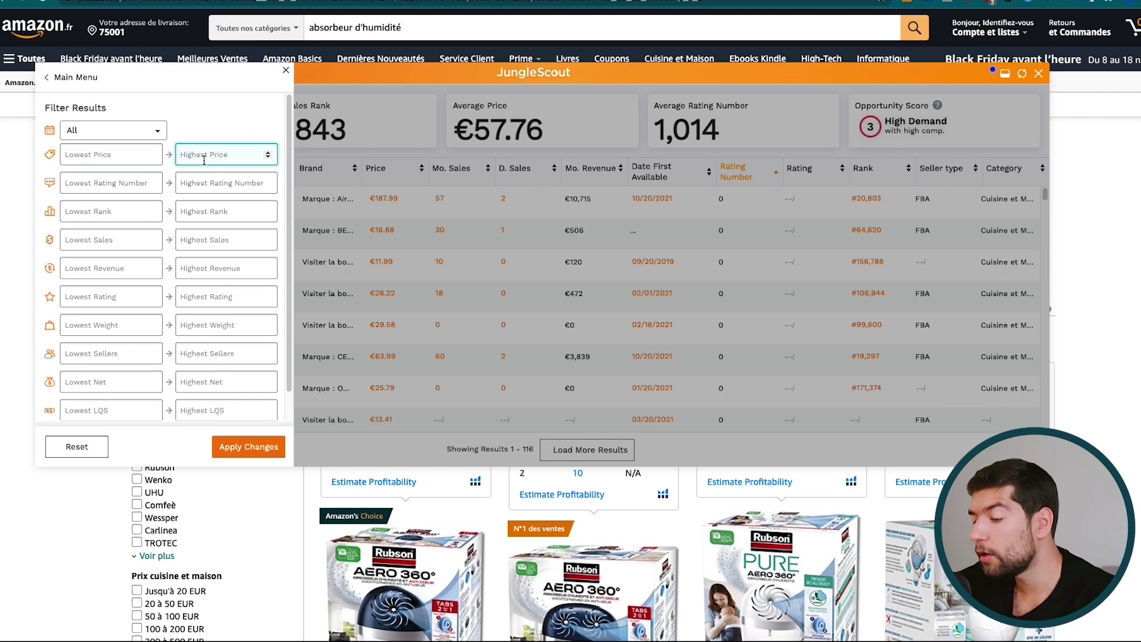
{"action": "type", "text": "65"}
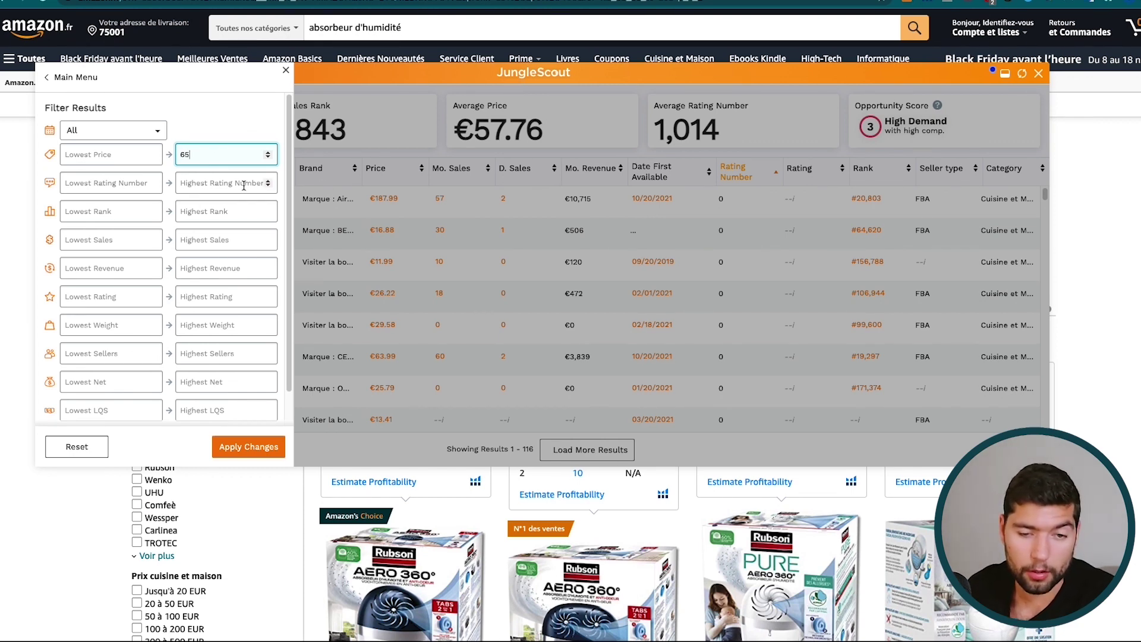
{"action": "left_click", "coordinate": [224, 184]}
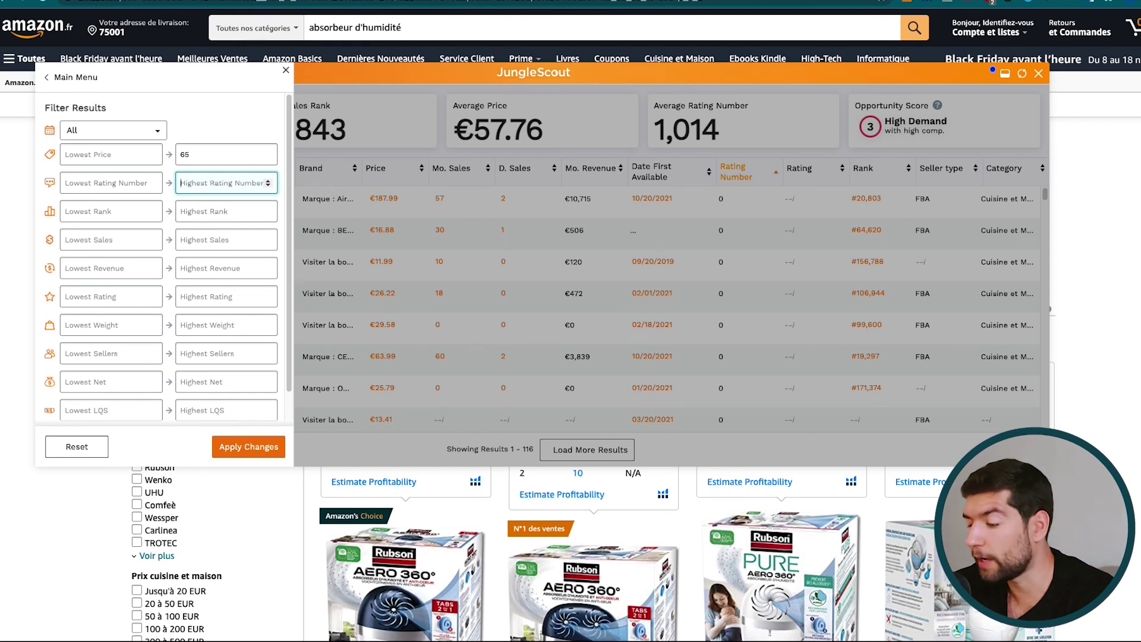
{"action": "type", "text": "200"}
Set the lowest revenue filter to 4000 and apply the filters to the product list
{"action": "left_click", "coordinate": [110, 239]}
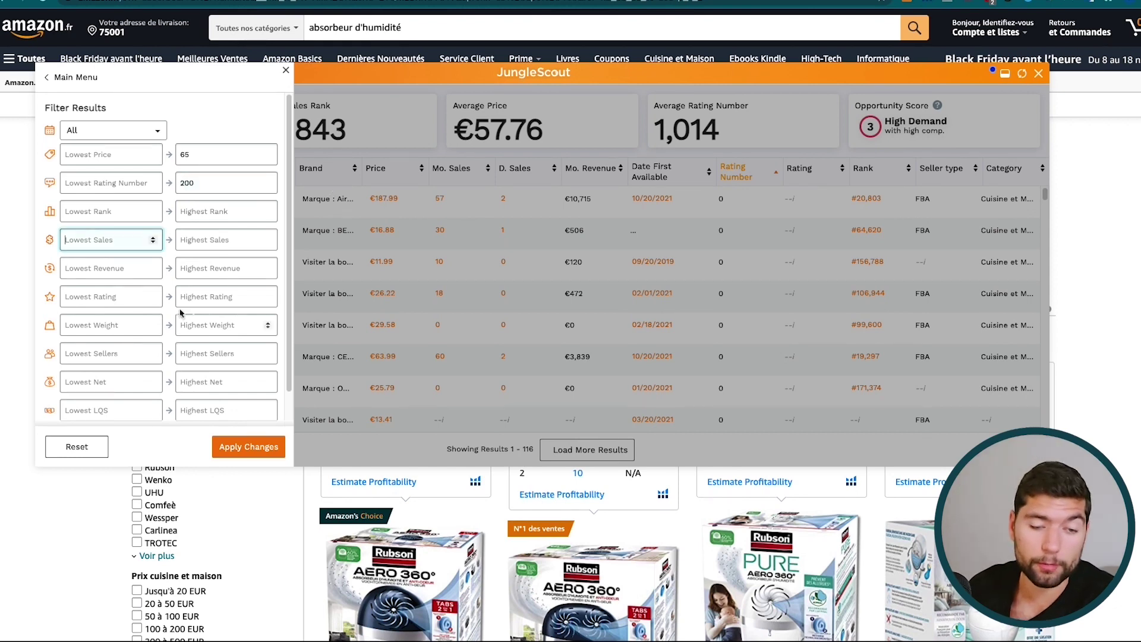
{"action": "left_click", "coordinate": [103, 272]}
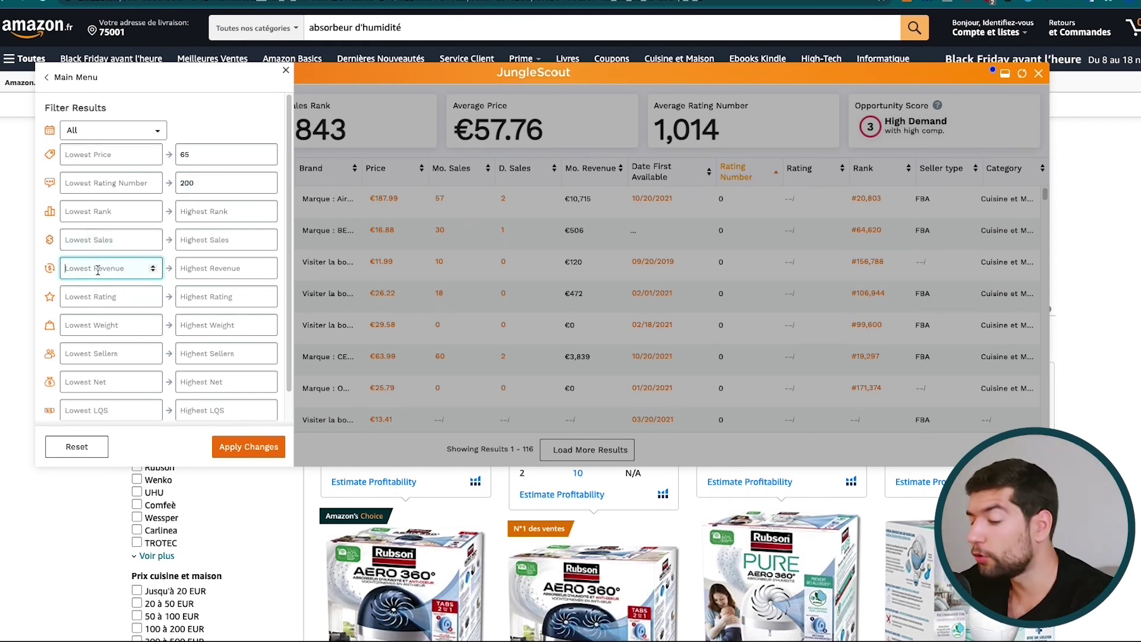
{"action": "type", "text": "4000"}
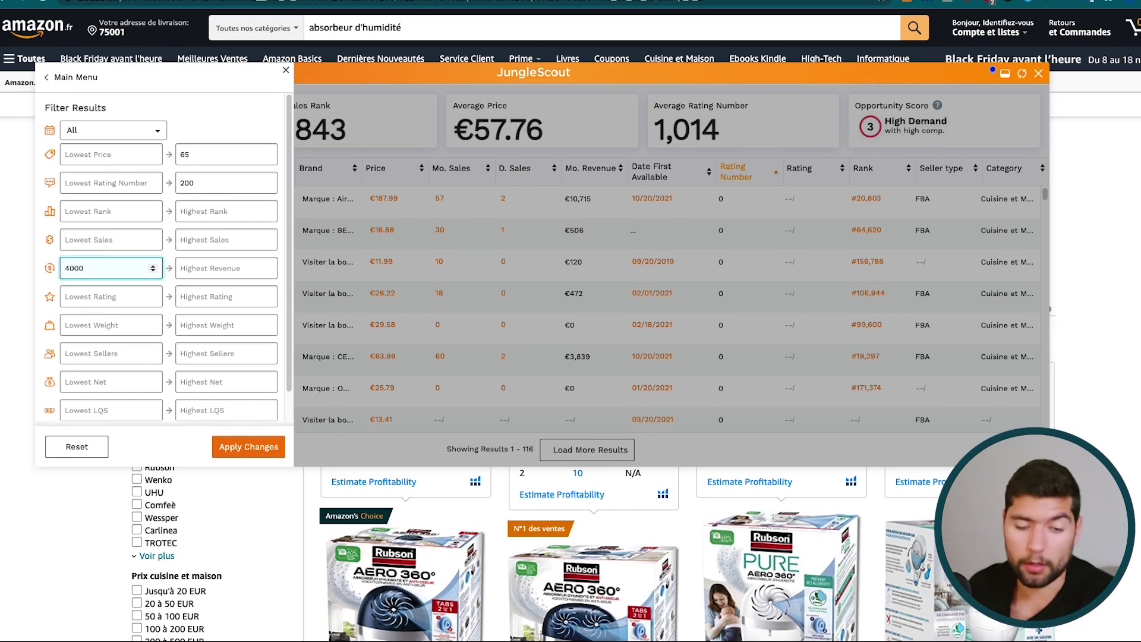
{"action": "left_click", "coordinate": [232, 447]}
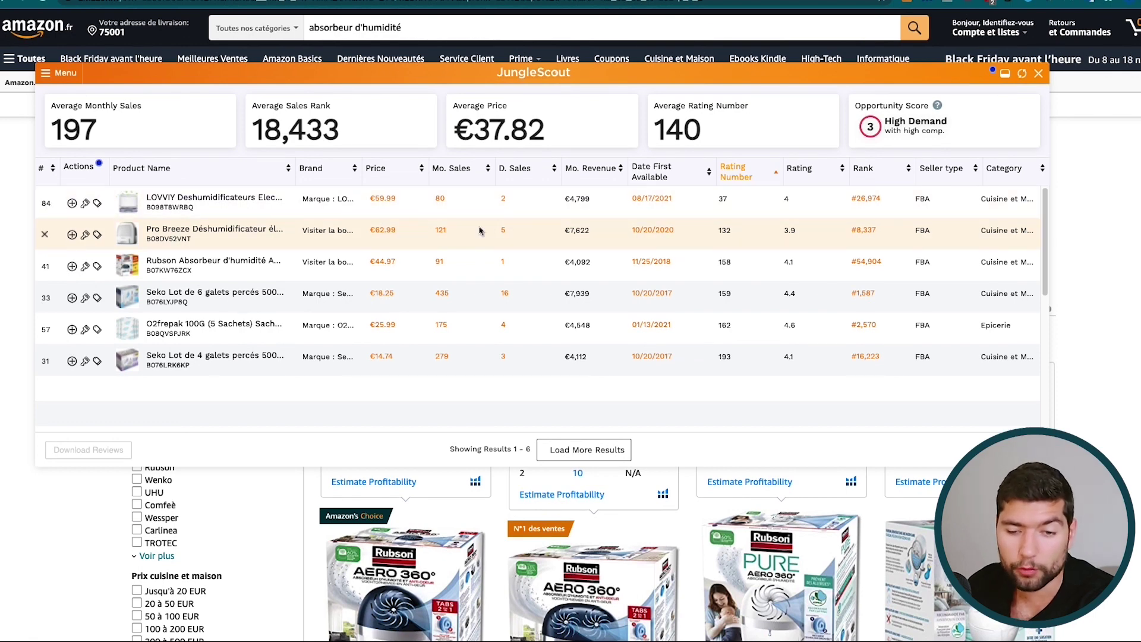
Examine the Pro Breeze dehumidifier's price, monthly revenue, rating number and rating in the filtered list
{"action": "mouse_move", "coordinate": [242, 232]}
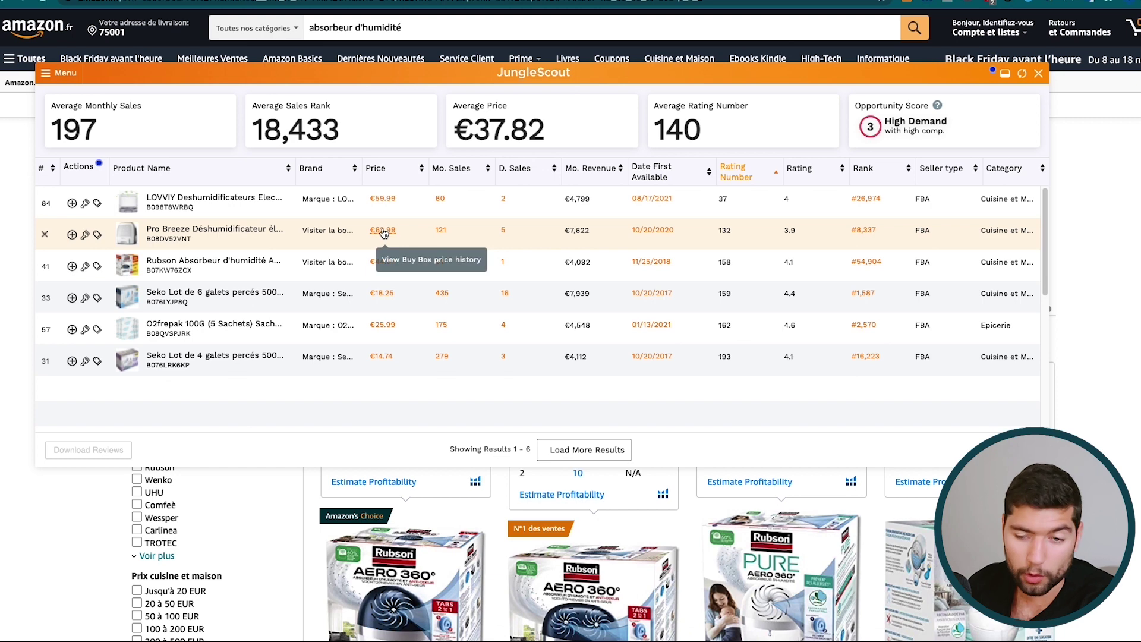
{"action": "double_click", "coordinate": [569, 229]}
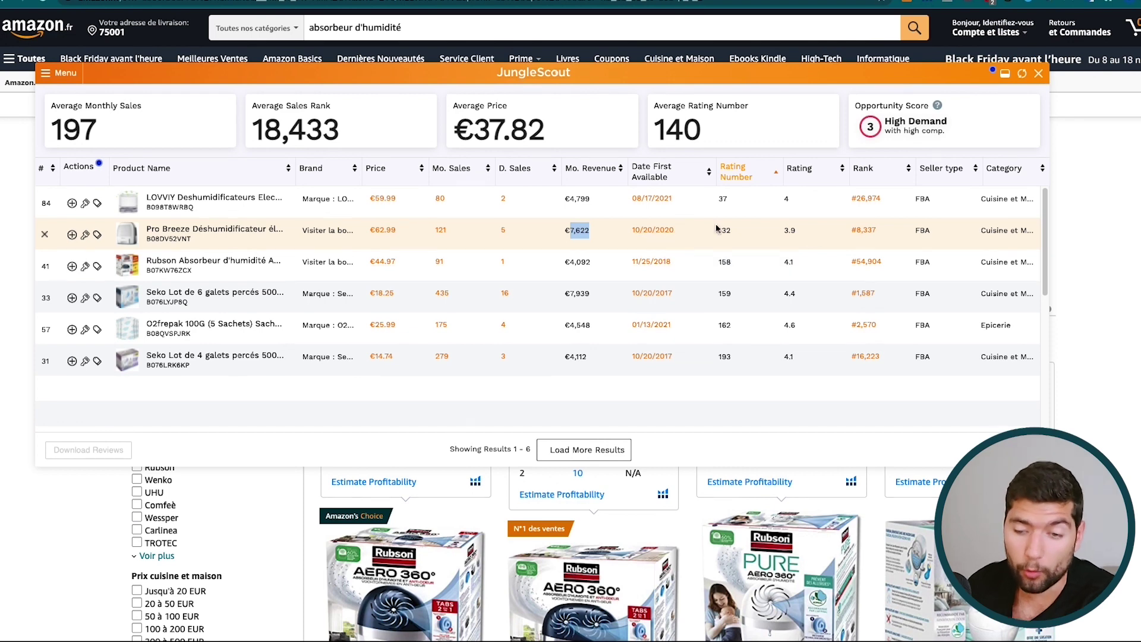
{"action": "left_click_drag", "start_coordinate": [719, 230], "coordinate": [795, 234]}
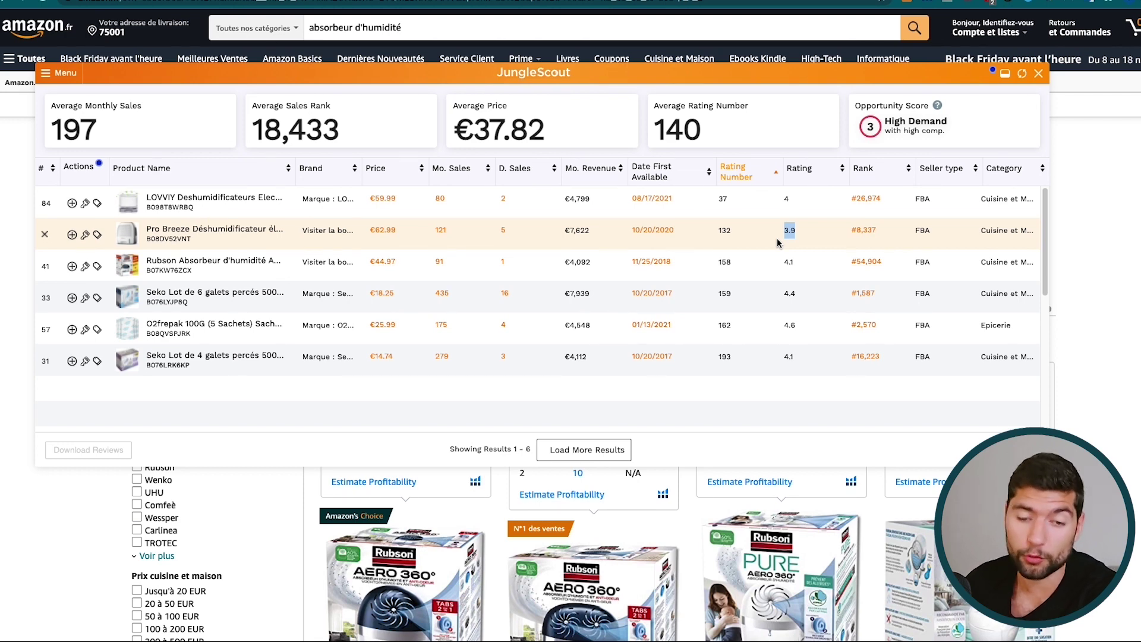
Replace the CEFNOON entry in row 4 of the product sheet with the Pro Breeze dehumidifier's ASIN, B08DV52VNT
{"action": "left_click", "coordinate": [198, 238]}
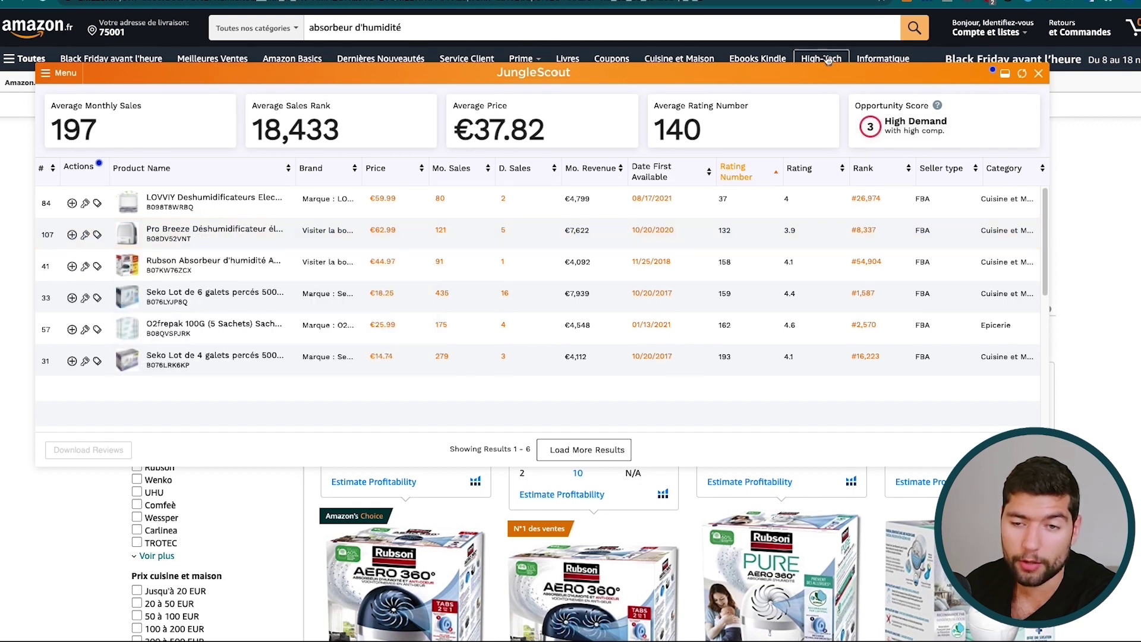
{"action": "key", "text": "ctrl+Tab"}
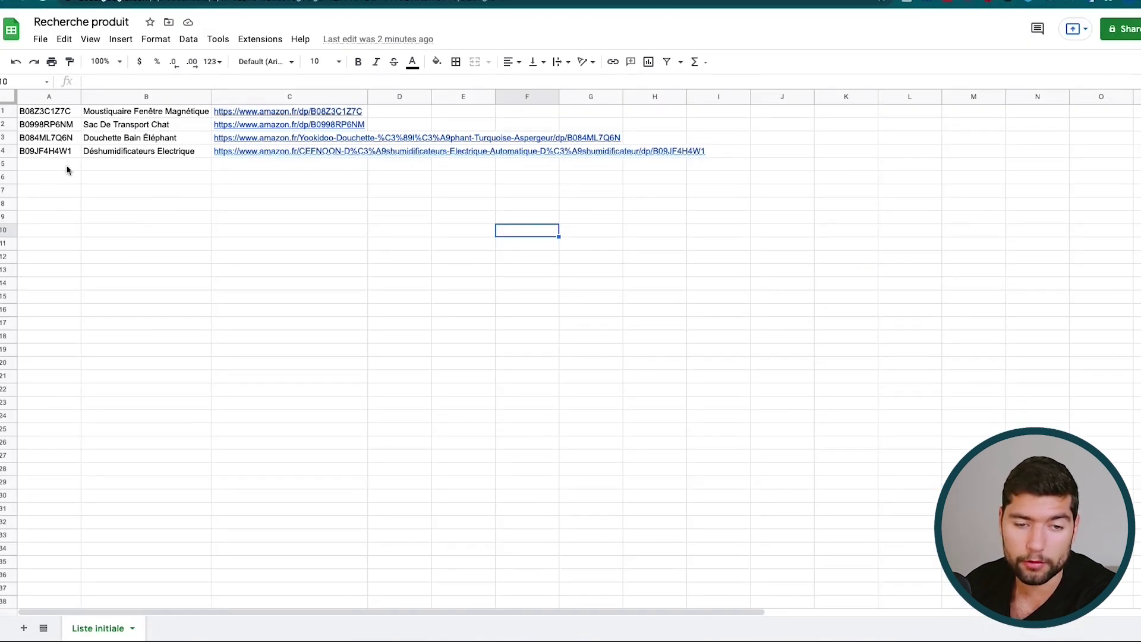
{"action": "left_click_drag", "start_coordinate": [65, 155], "coordinate": [222, 155]}
{"action": "key", "text": "Delete"}
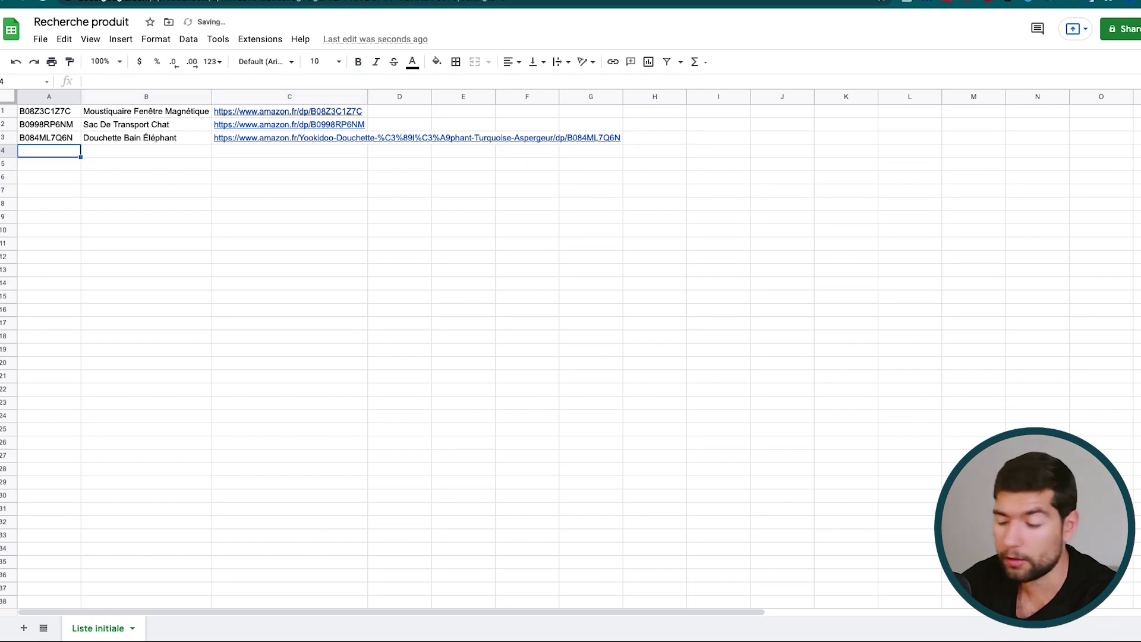
{"action": "key", "text": "ctrl+v"}
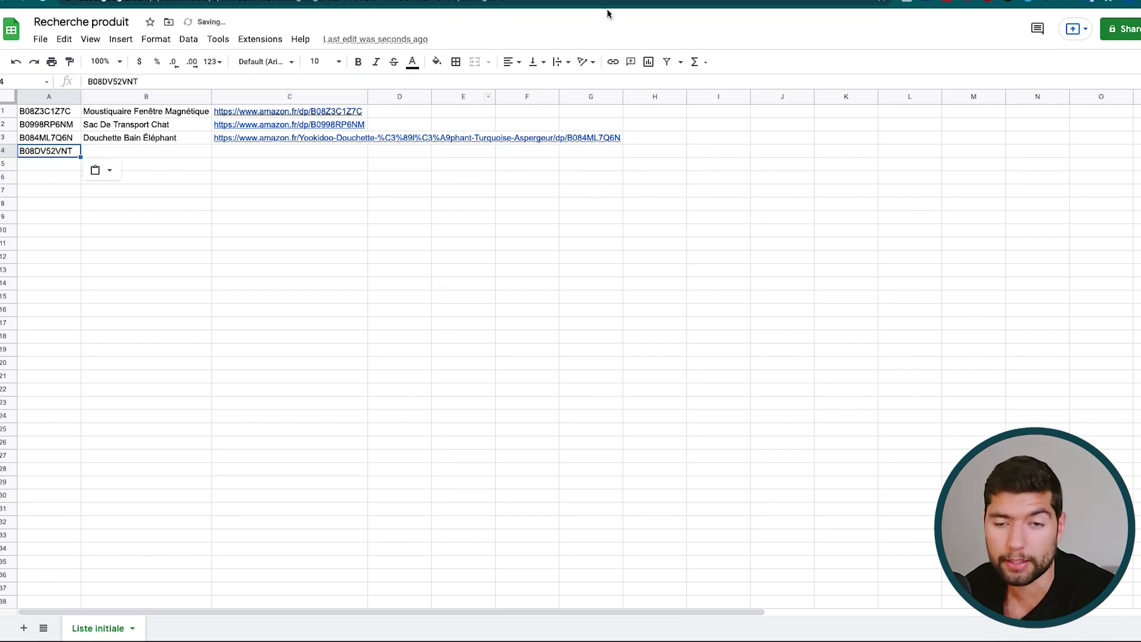
Copy the Pro Breeze dehumidifier's Amazon link from the extension's list into cell C4 of the product sheet
{"action": "key", "text": "super+Tab"}
{"action": "right_click", "coordinate": [210, 226]}
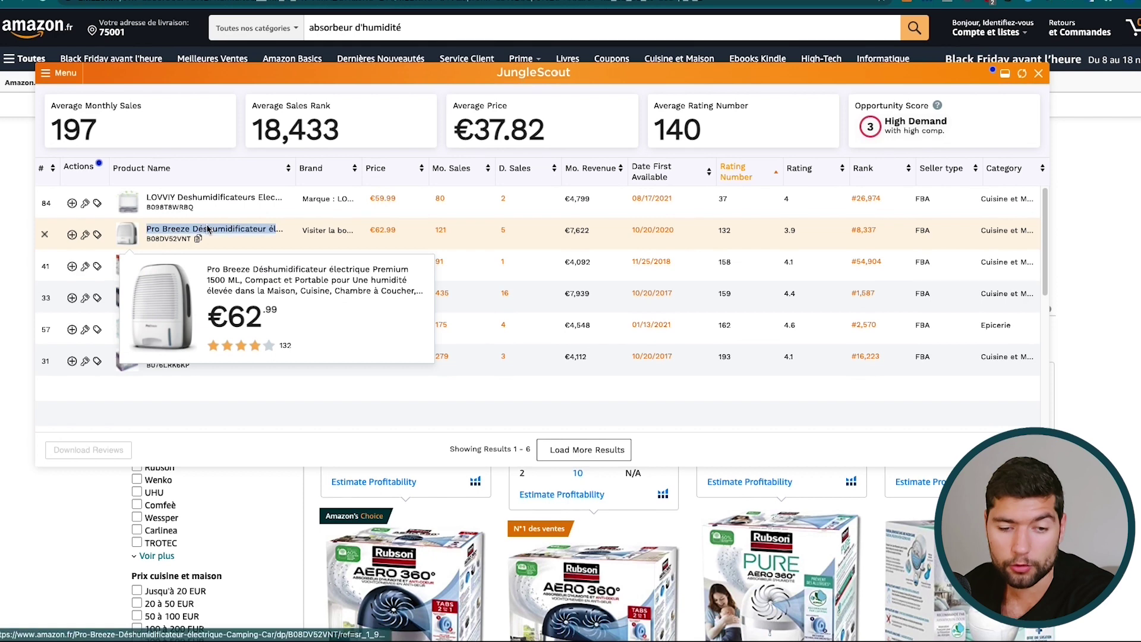
{"action": "left_click", "coordinate": [244, 295]}
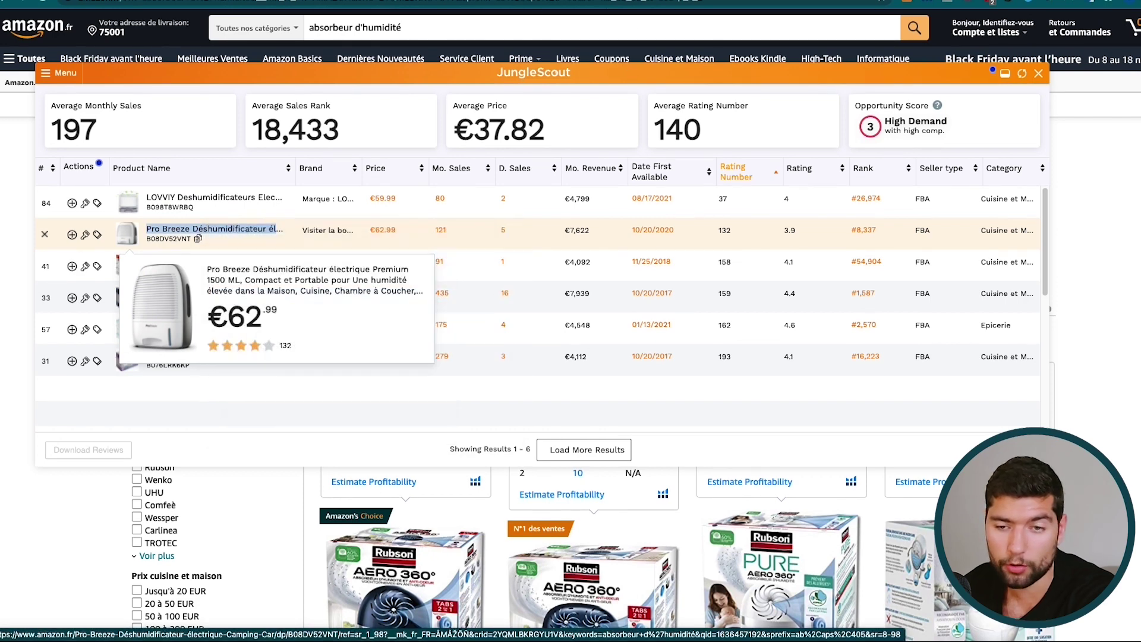
{"action": "key", "text": "super+Tab"}
{"action": "left_click", "coordinate": [252, 150]}
{"action": "key", "text": "ctrl+v"}
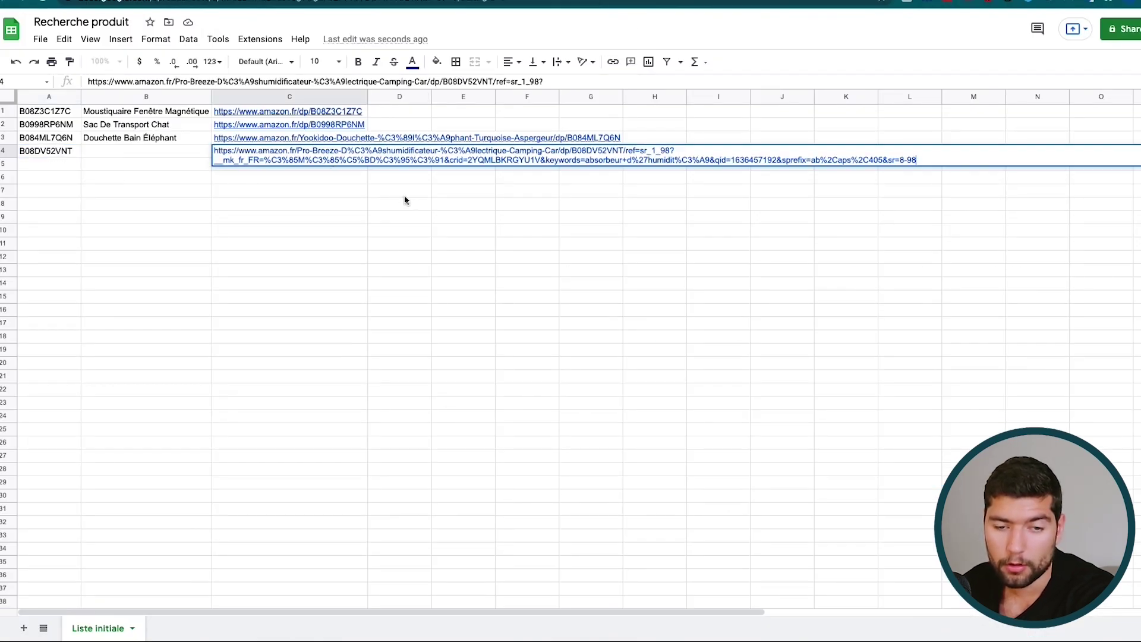
{"action": "left_click", "coordinate": [414, 204]}
Copy the name "Déshumidificateur électrique Premium" from the Pro Breeze product page into cell B4 of the sheet
{"action": "key", "text": "super+Tab"}
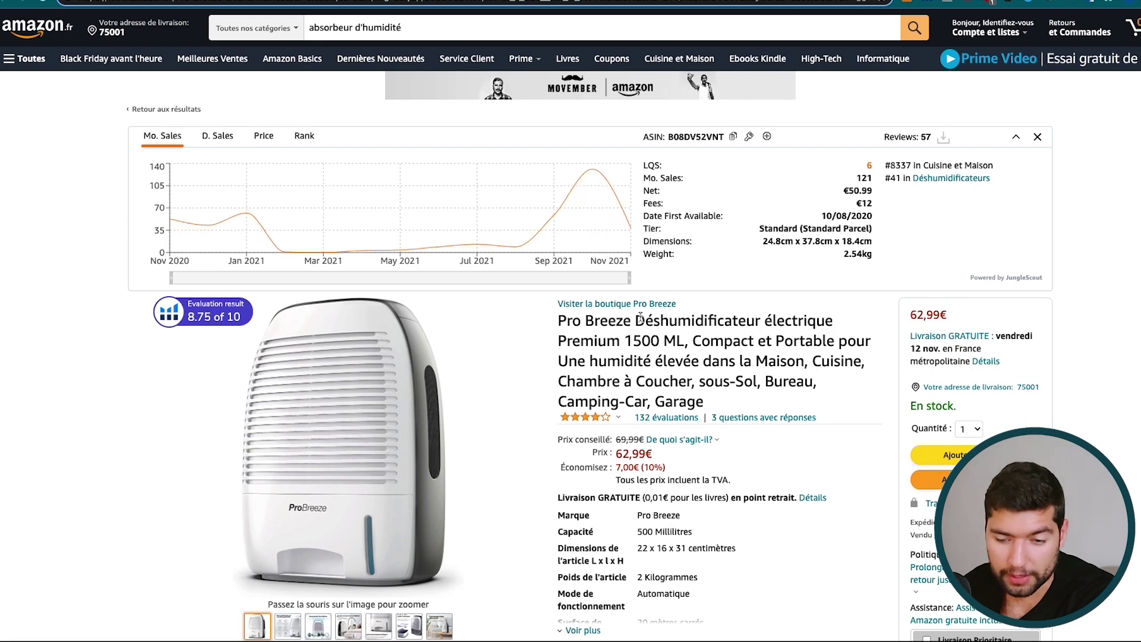
{"action": "left_click_drag", "start_coordinate": [637, 319], "coordinate": [619, 331]}
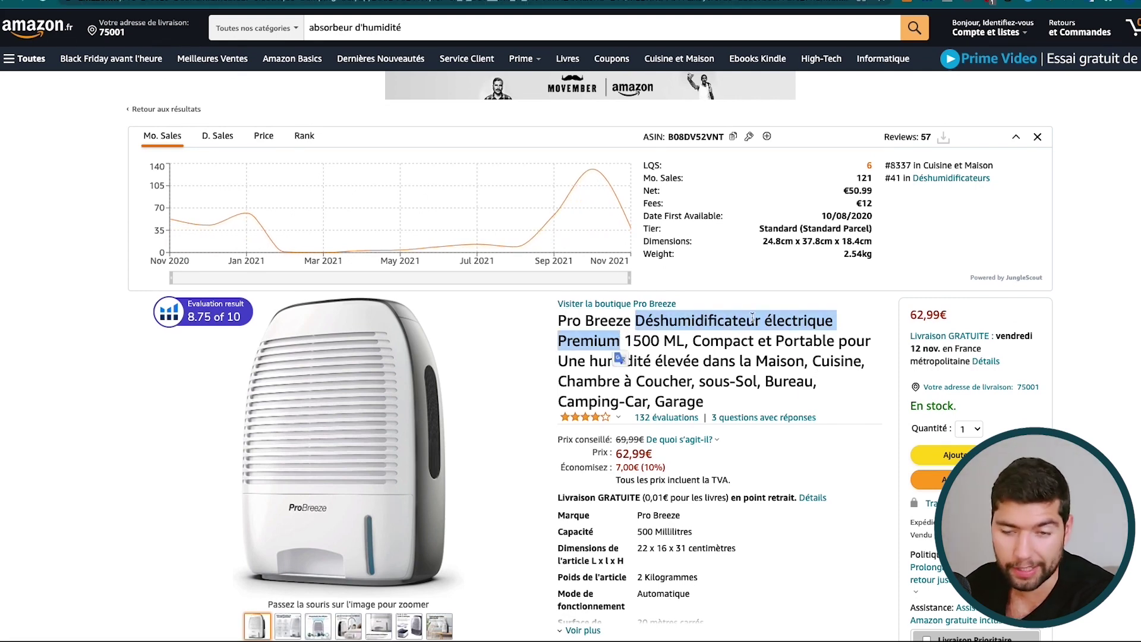
{"action": "key", "text": "ctrl+c"}
{"action": "key", "text": "alt+Tab"}
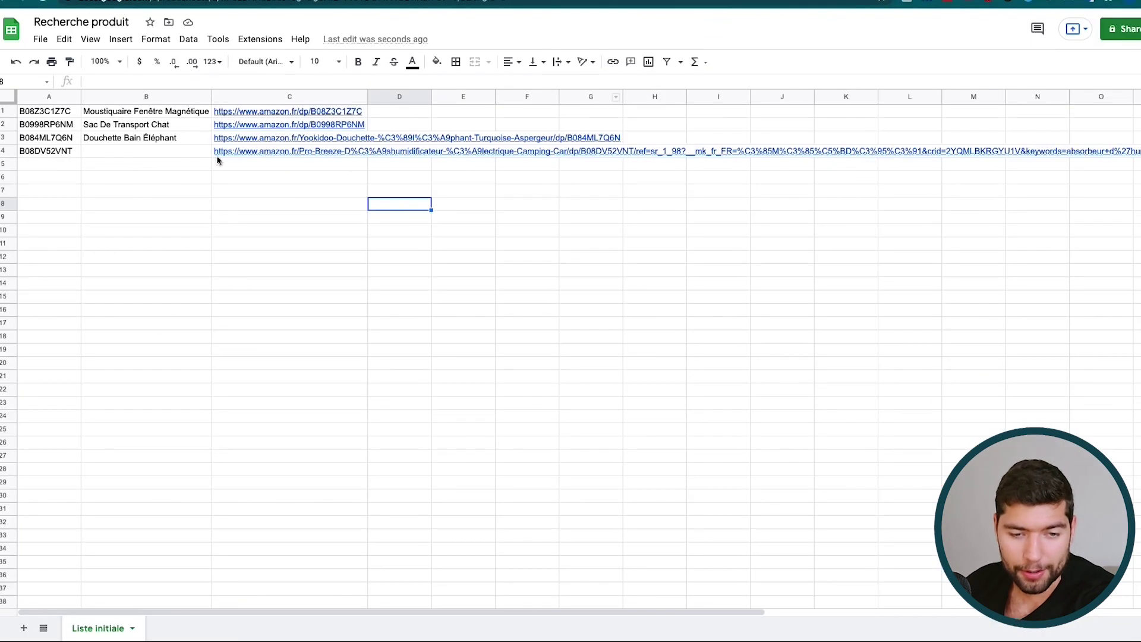
{"action": "left_click", "coordinate": [191, 155]}
{"action": "key", "text": "ctrl+v"}
{"action": "left_click", "coordinate": [394, 262]}
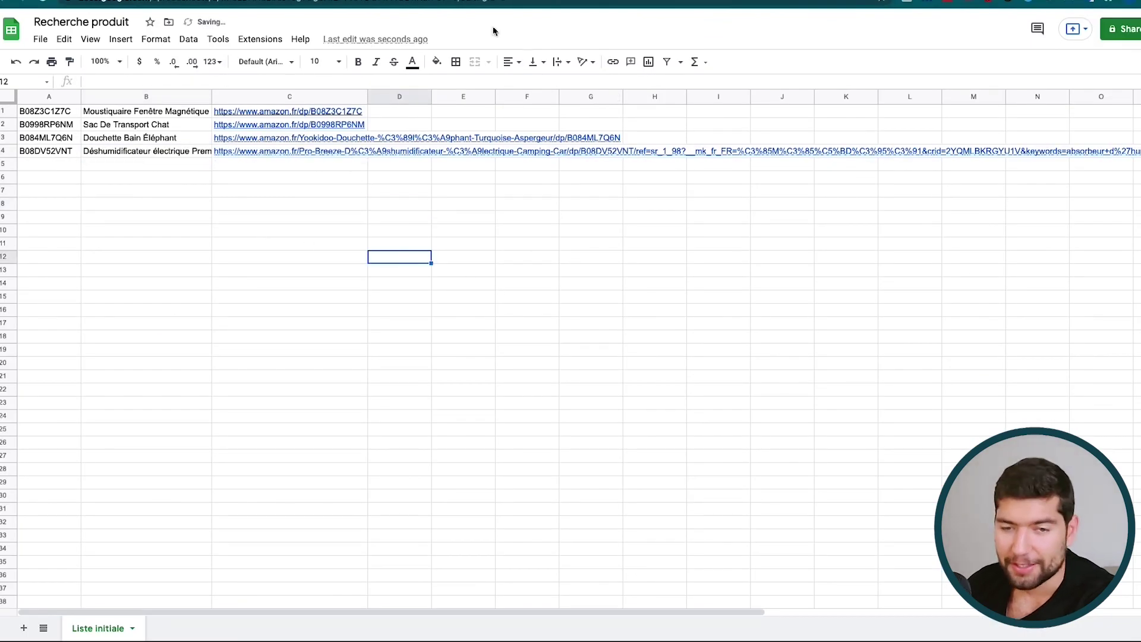
Return to the Amazon results for "absorbeur d'humidité", close the Jungle Scout list and look through the products
{"action": "key", "text": "alt+Tab"}
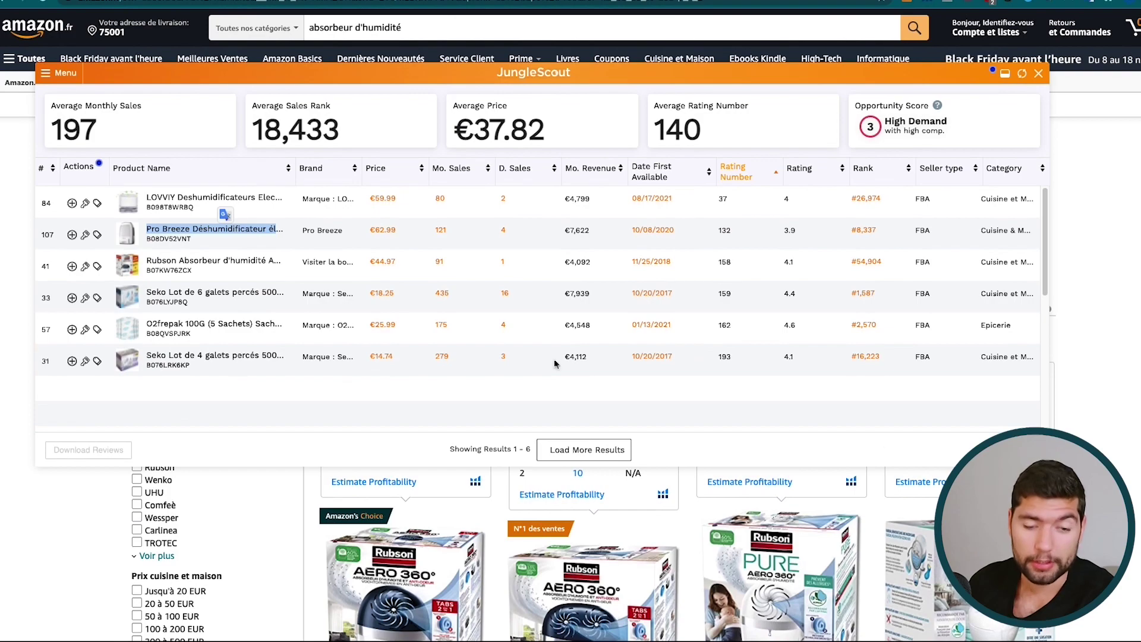
{"action": "left_click", "coordinate": [293, 451]}
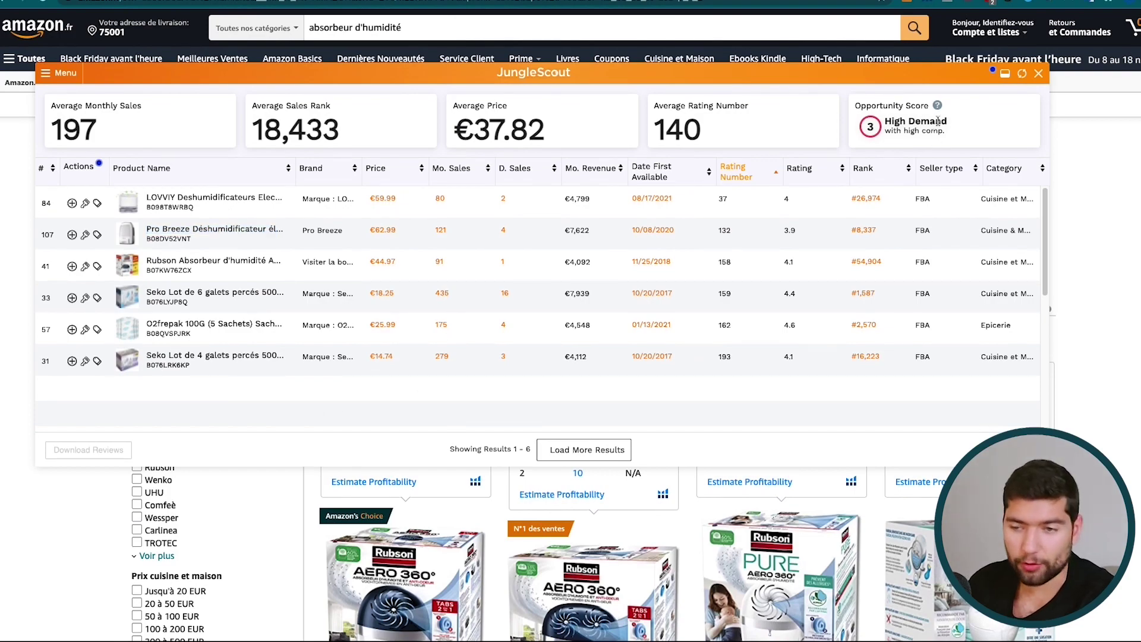
{"action": "left_click", "coordinate": [1038, 74]}
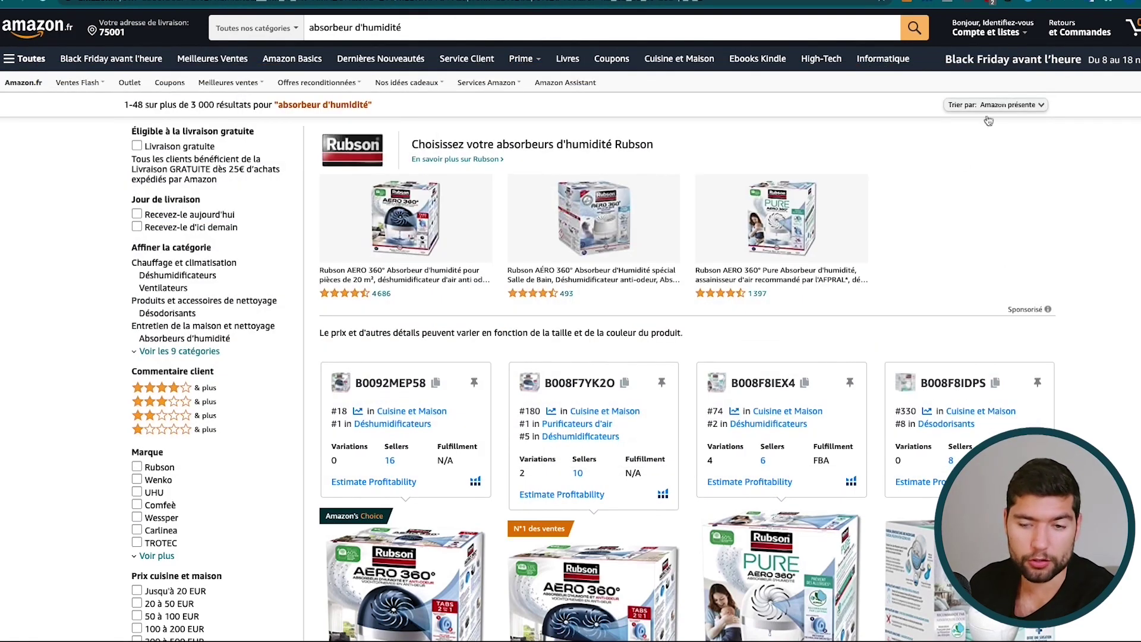
{"action": "scroll", "coordinate": [911, 273], "scroll_direction": "down", "scroll_amount": 5}
{"action": "scroll", "coordinate": [911, 273], "scroll_direction": "down", "scroll_amount": 1}
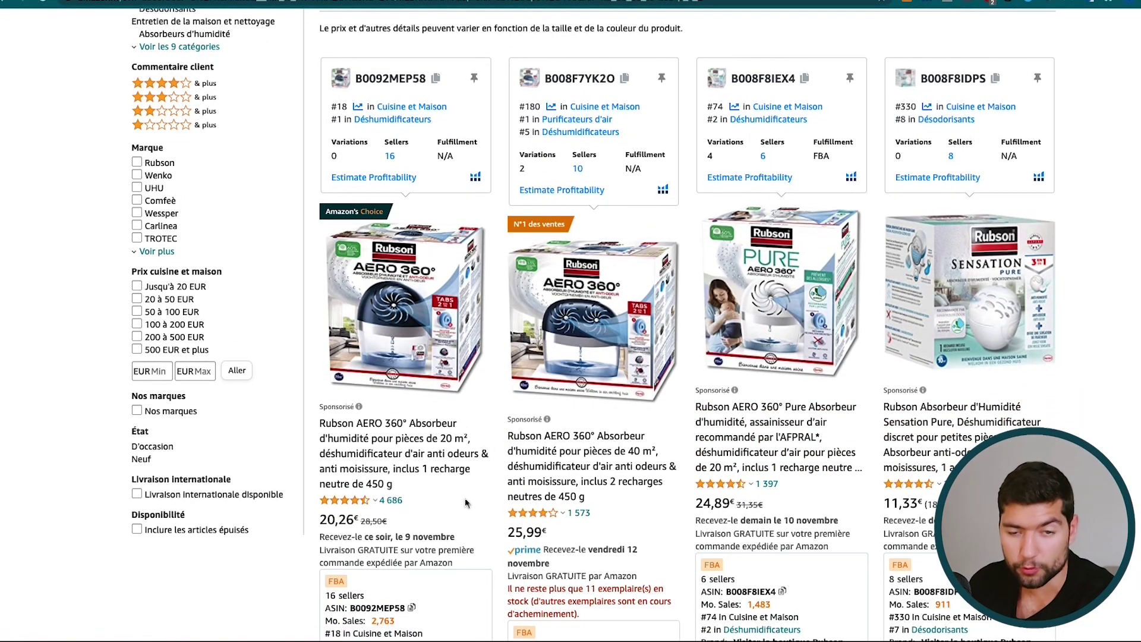
{"action": "scroll", "coordinate": [499, 494], "scroll_direction": "down", "scroll_amount": 1}
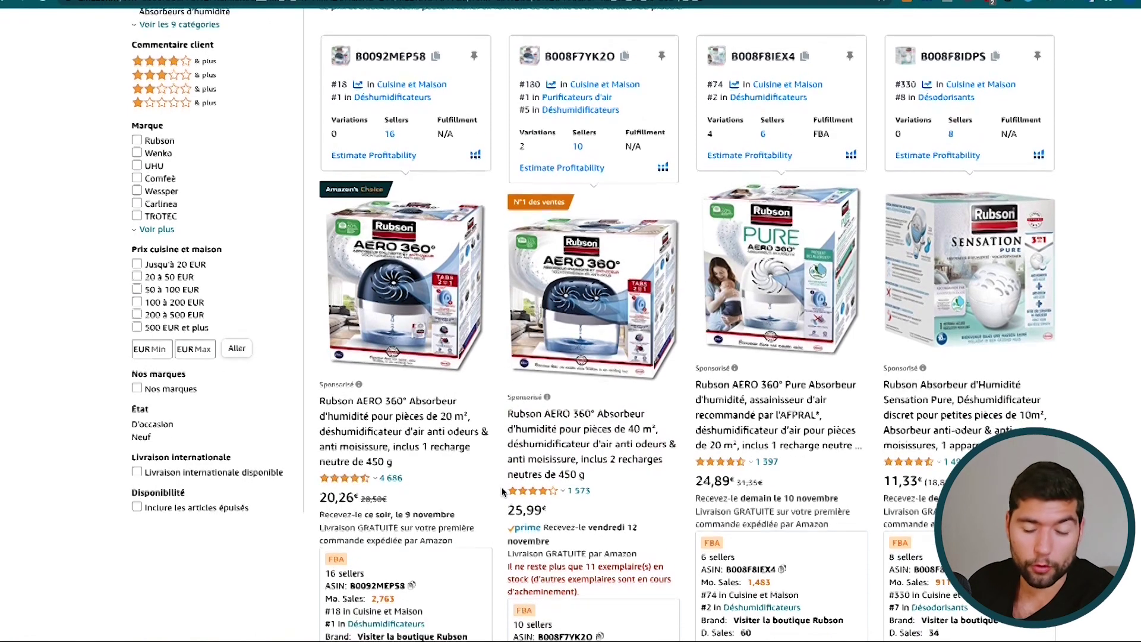
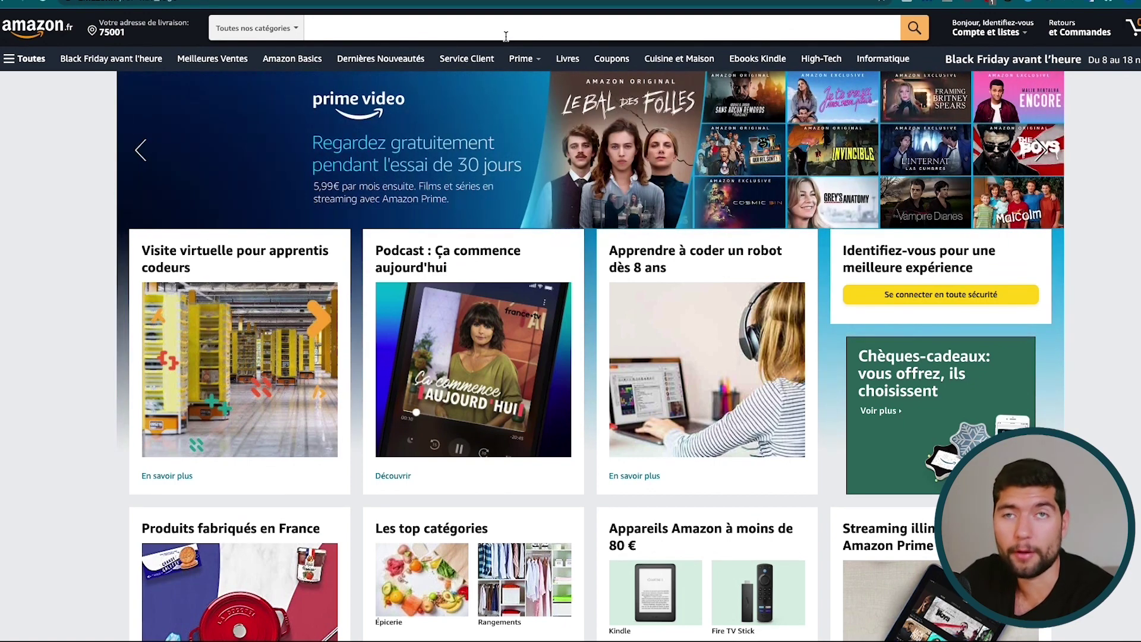
Look through Amazon's search suggestions for the letter combinations "aba" and "abe", and clear the search term
{"action": "left_click", "coordinate": [506, 36]}
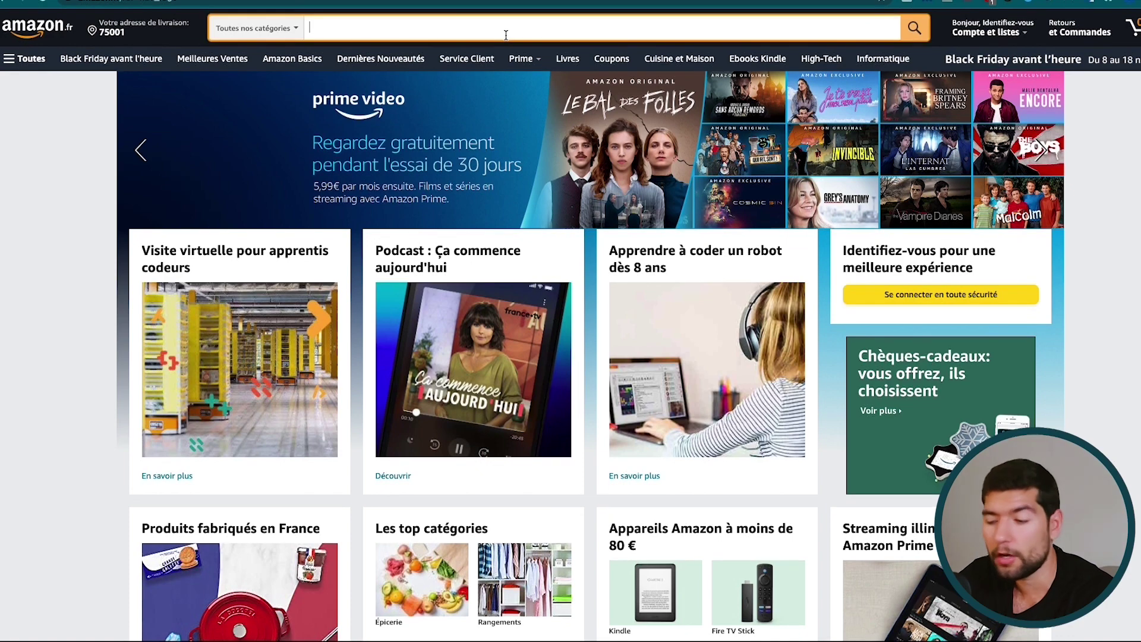
{"action": "type", "text": "aba"}
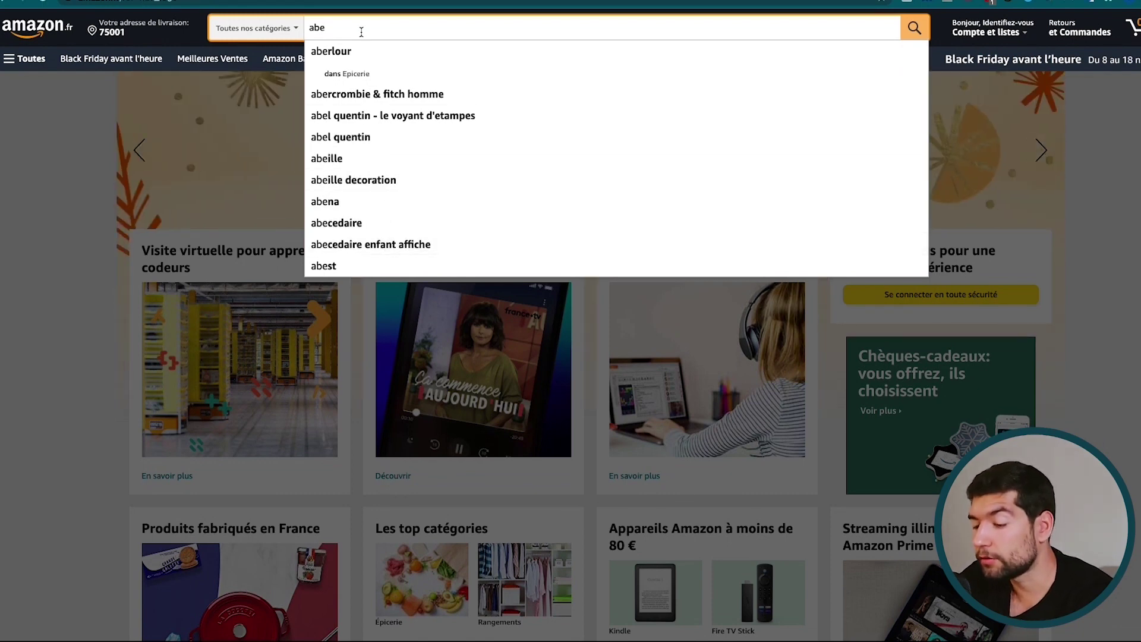
{"action": "key", "text": "BackSpace"}
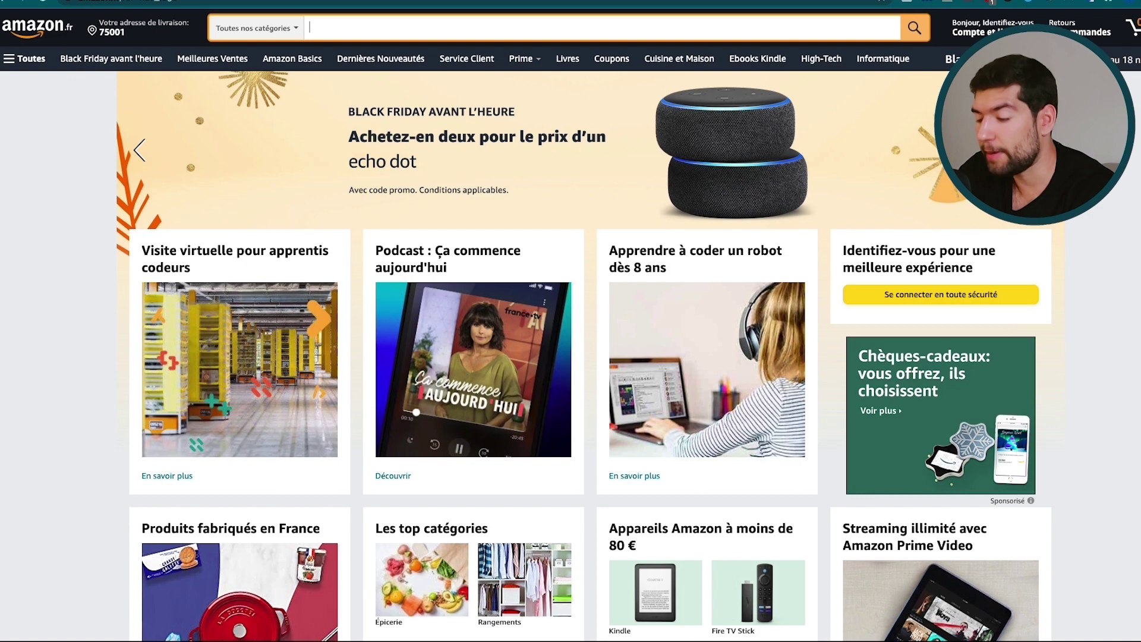
Search Amazon for the "pêche aimant" suggestion under "pêche" and open the Jungle Scout list for the results
{"action": "type", "text": "pêche"}
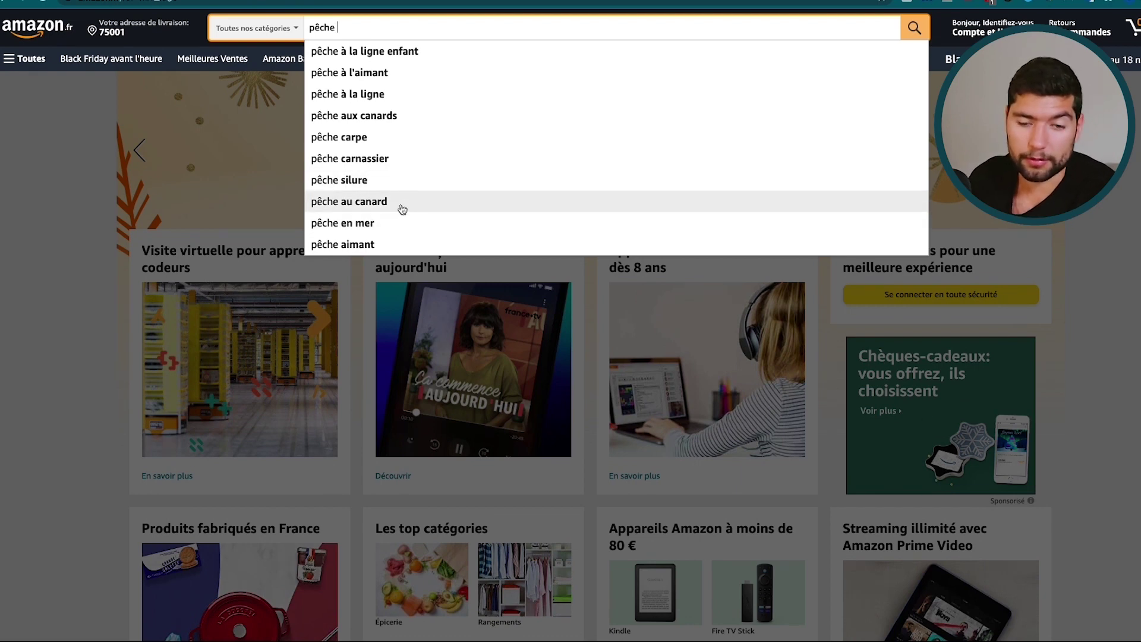
{"action": "left_click", "coordinate": [371, 250]}
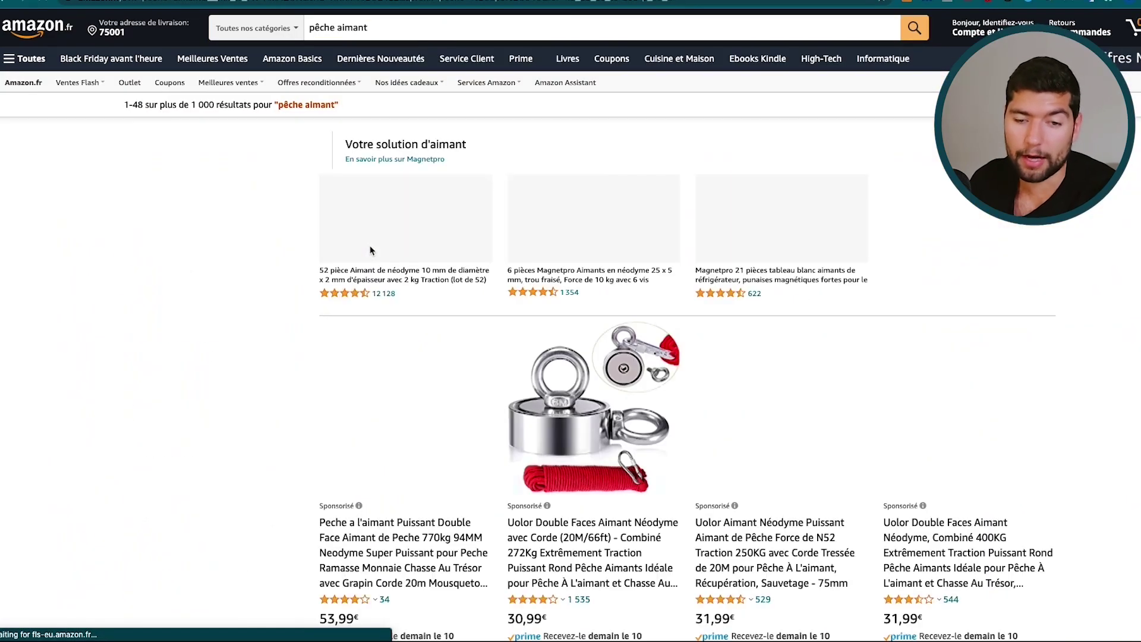
{"action": "scroll", "coordinate": [699, 464], "scroll_direction": "down", "scroll_amount": 5}
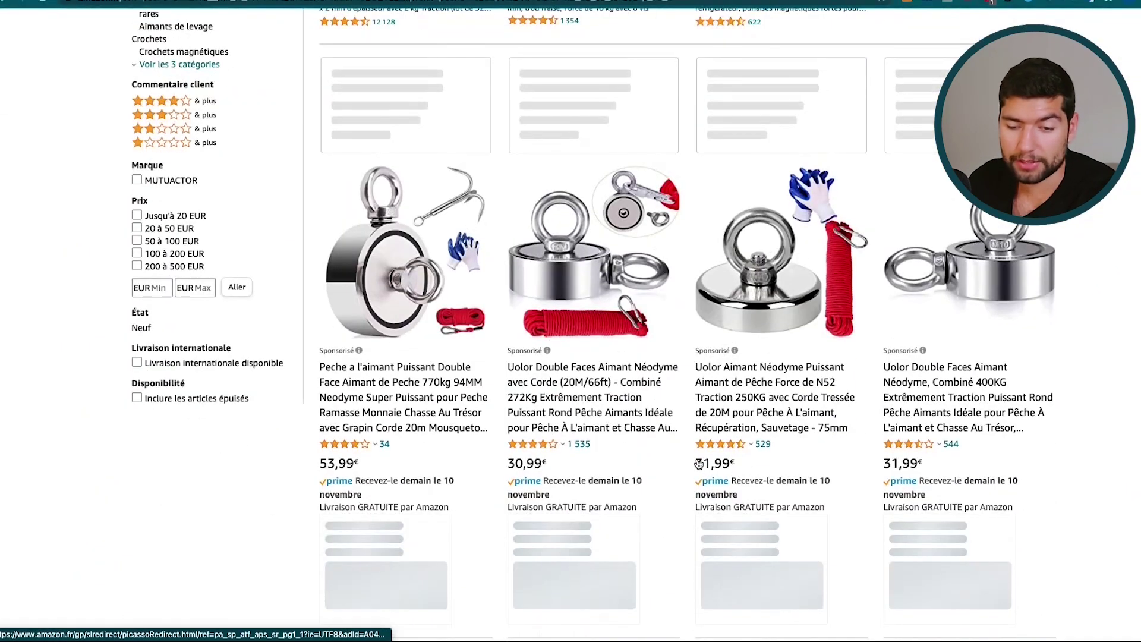
{"action": "scroll", "coordinate": [699, 464], "scroll_direction": "down", "scroll_amount": 2}
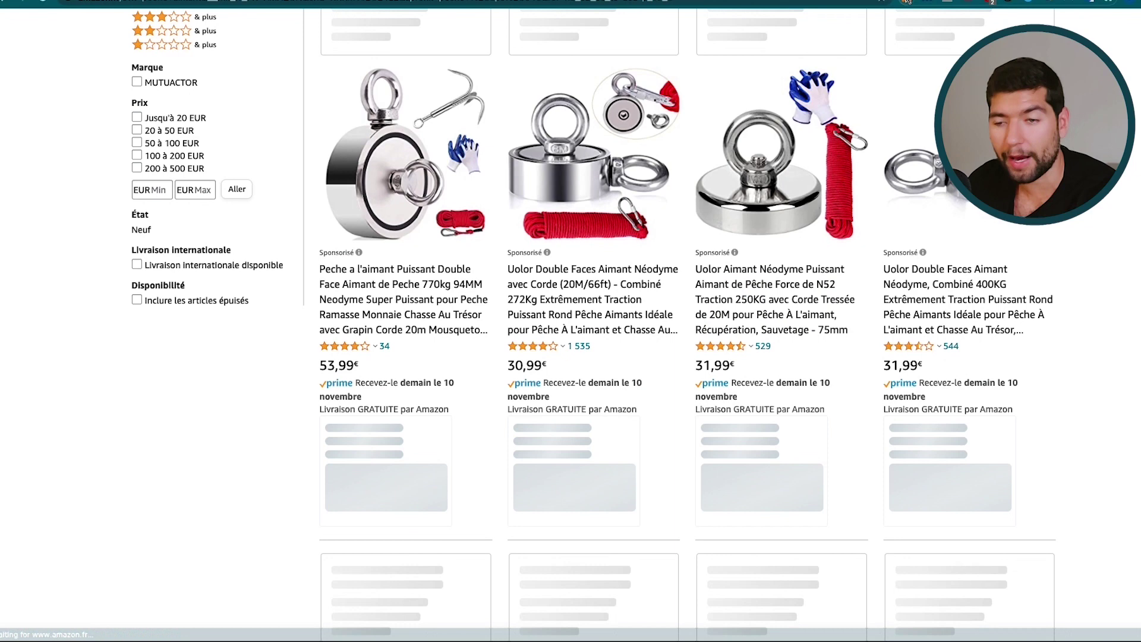
{"action": "left_click", "coordinate": [908, 1]}
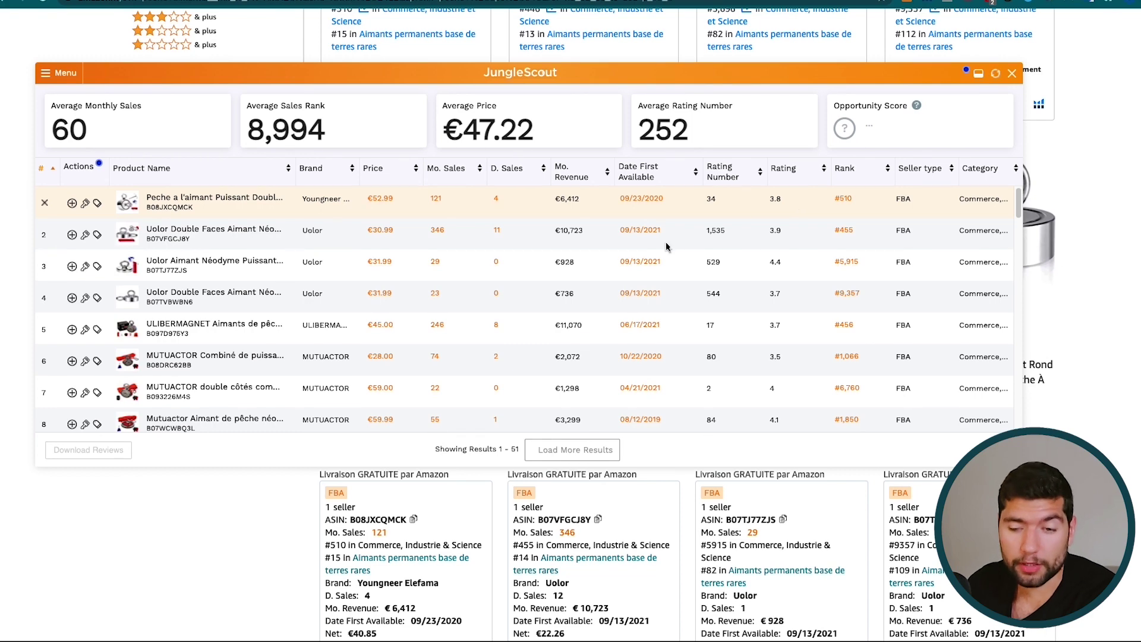
Filter the Jungle Scout results to a lowest price of 15, a highest rating number of 200 and lowest sales of 4000
{"action": "left_click", "coordinate": [46, 71]}
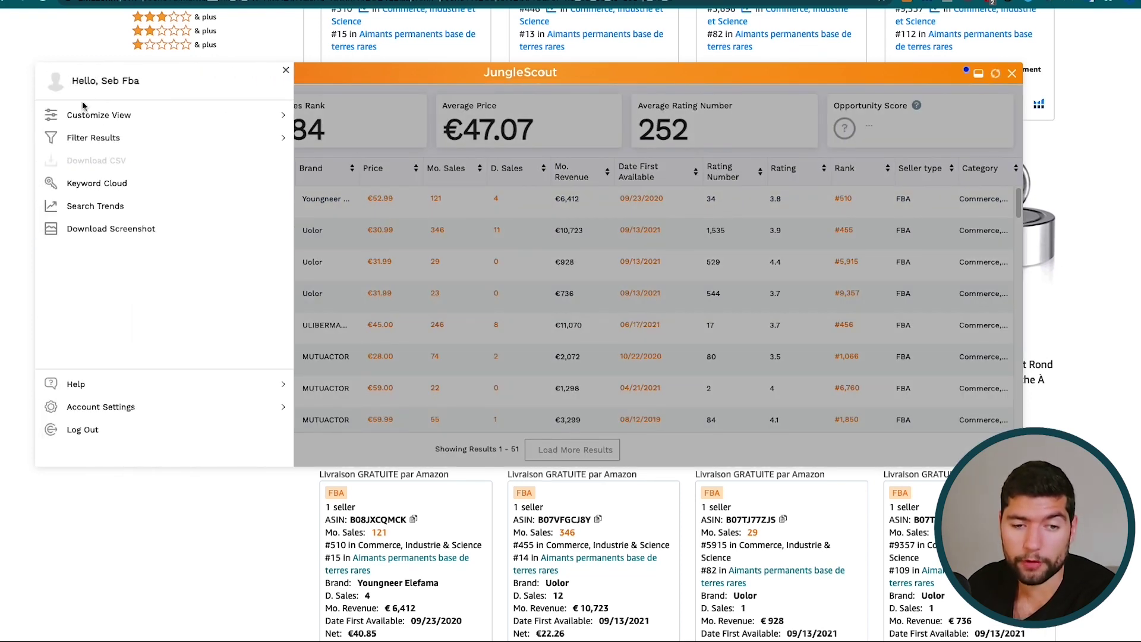
{"action": "left_click", "coordinate": [214, 138]}
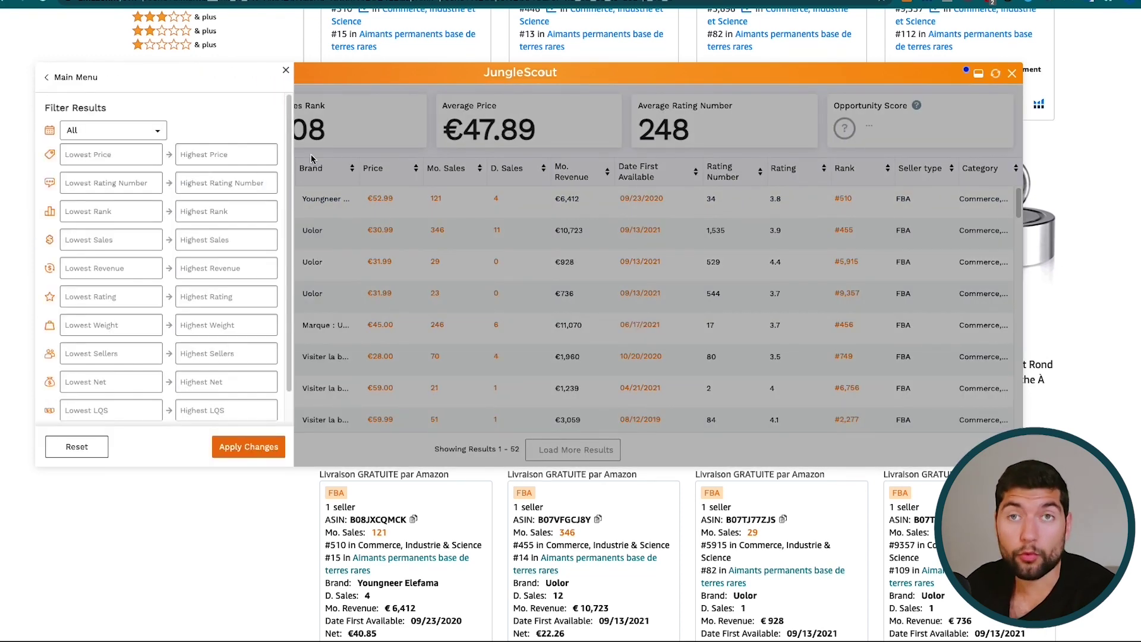
{"action": "left_click", "coordinate": [189, 156]}
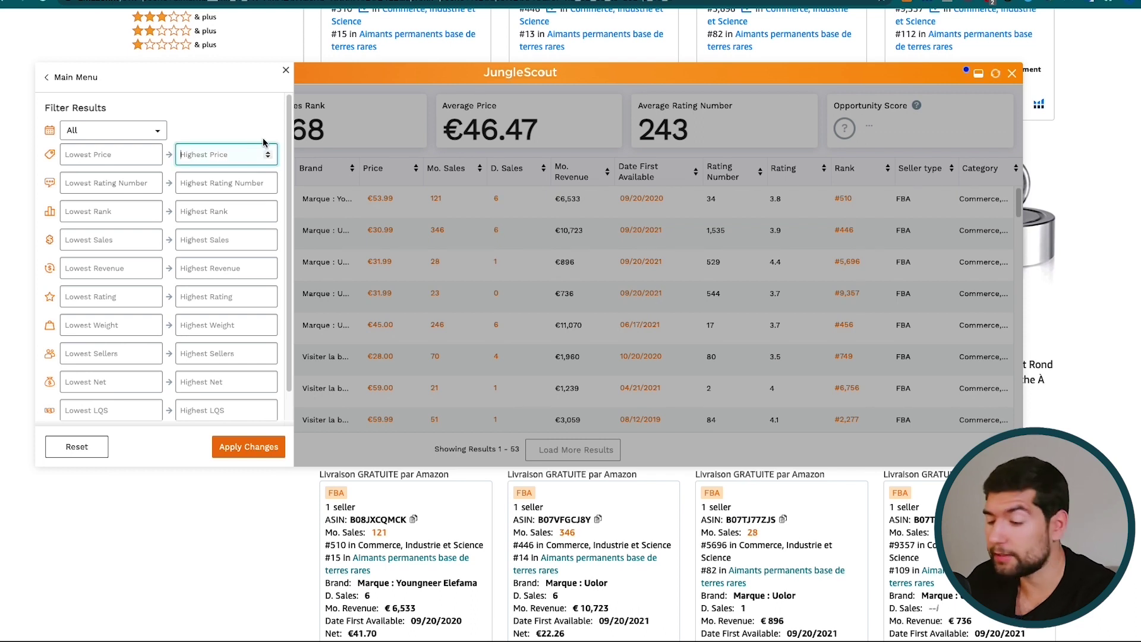
{"action": "left_click", "coordinate": [123, 151]}
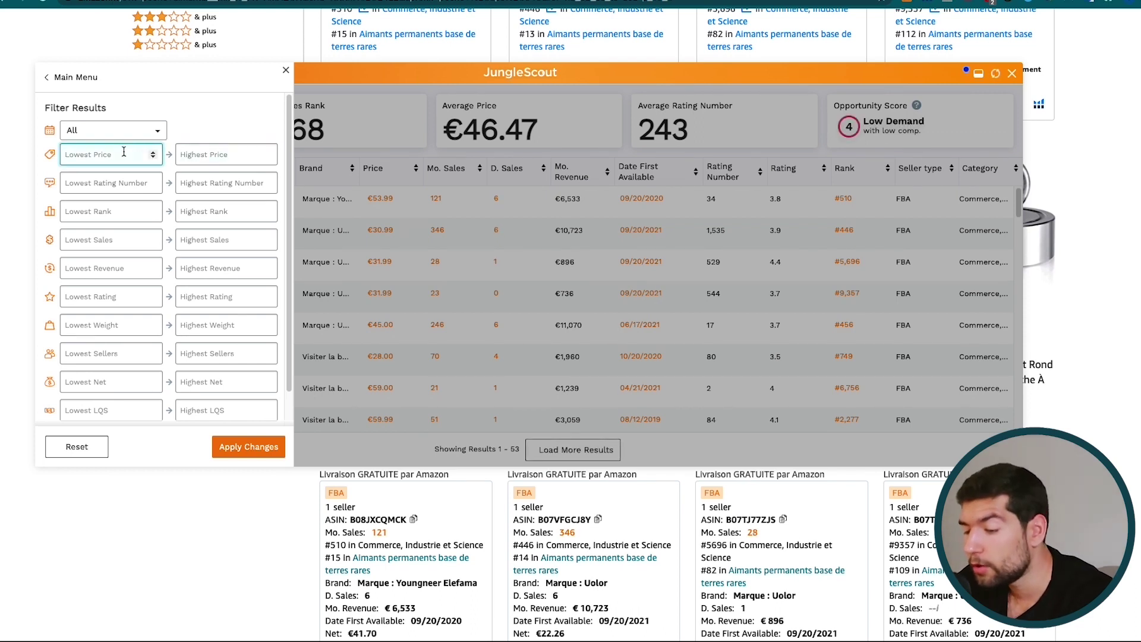
{"action": "type", "text": "2"}
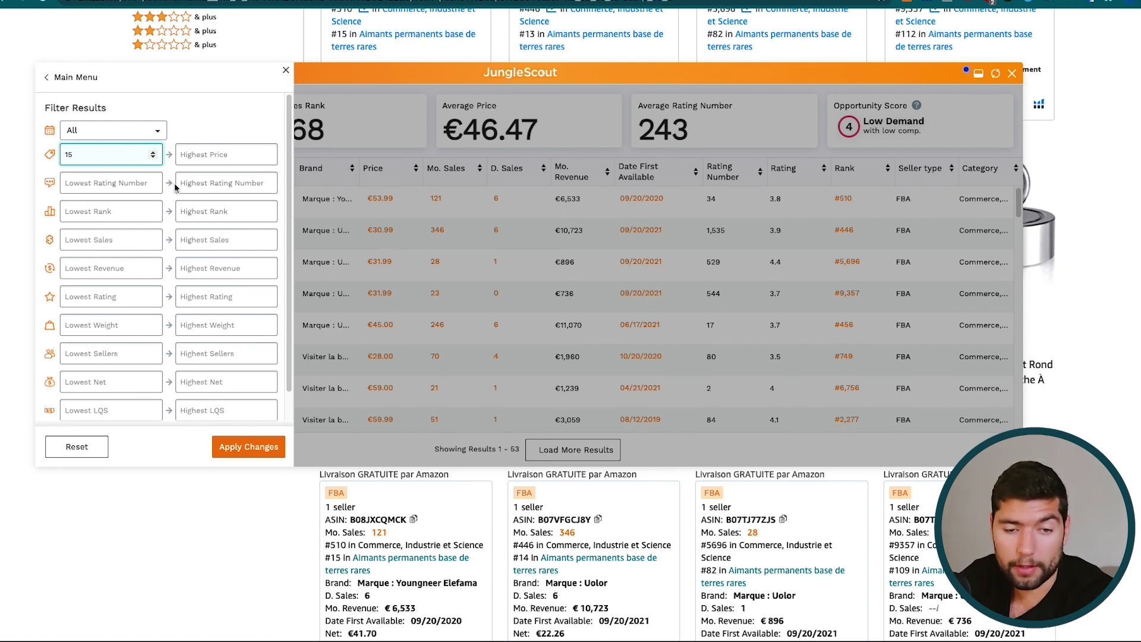
{"action": "left_click", "coordinate": [203, 181]}
{"action": "type", "text": "200"}
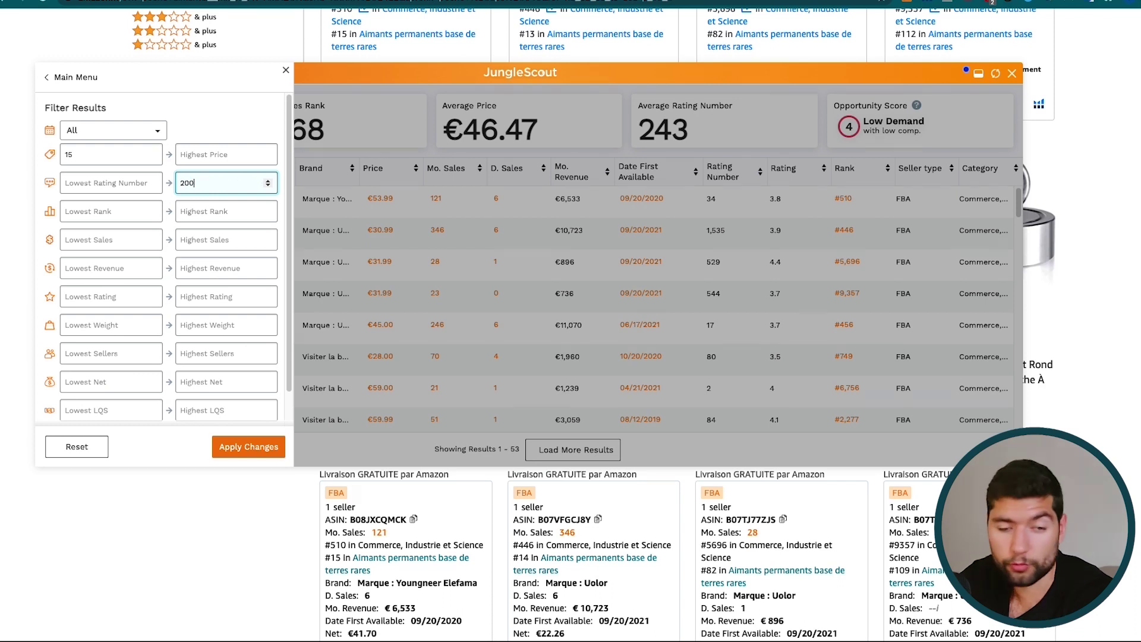
{"action": "left_click", "coordinate": [101, 246]}
{"action": "type", "text": "4000"}
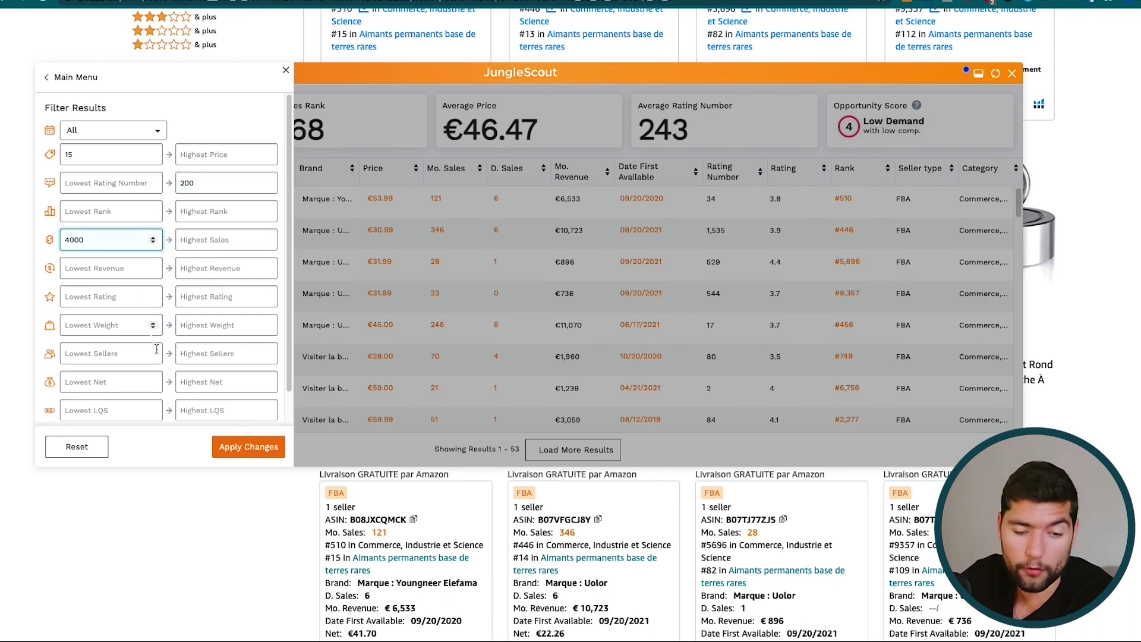
{"action": "left_click", "coordinate": [237, 448]}
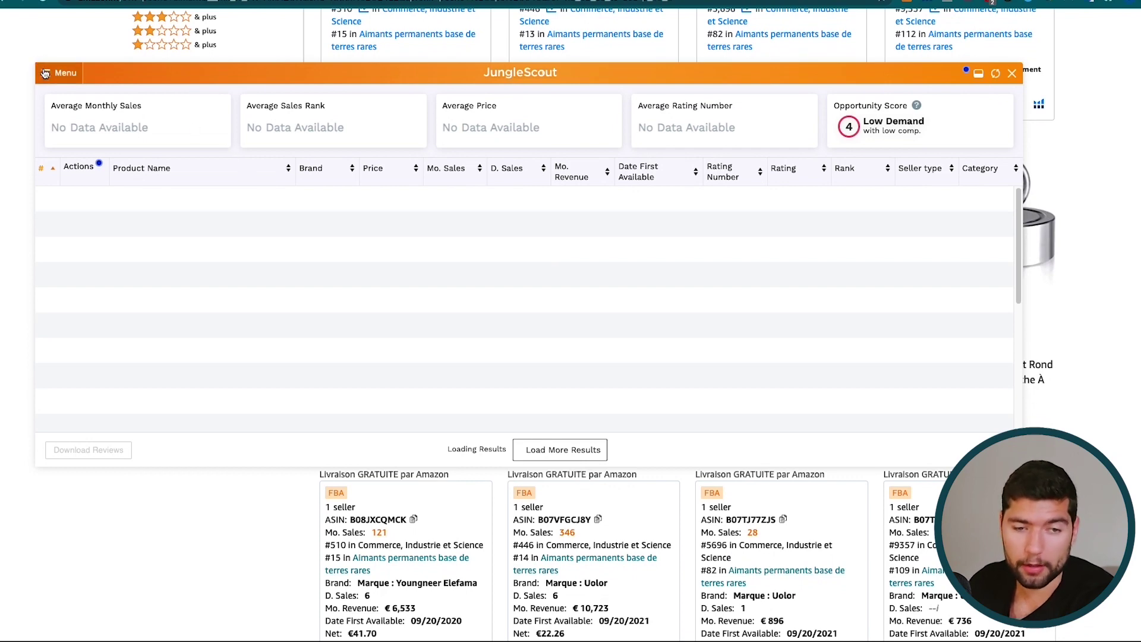
Close the Jungle Scout list and examine the fishing magnets' sales, revenue and reviews in the Amazon results
{"action": "left_click", "coordinate": [1012, 74]}
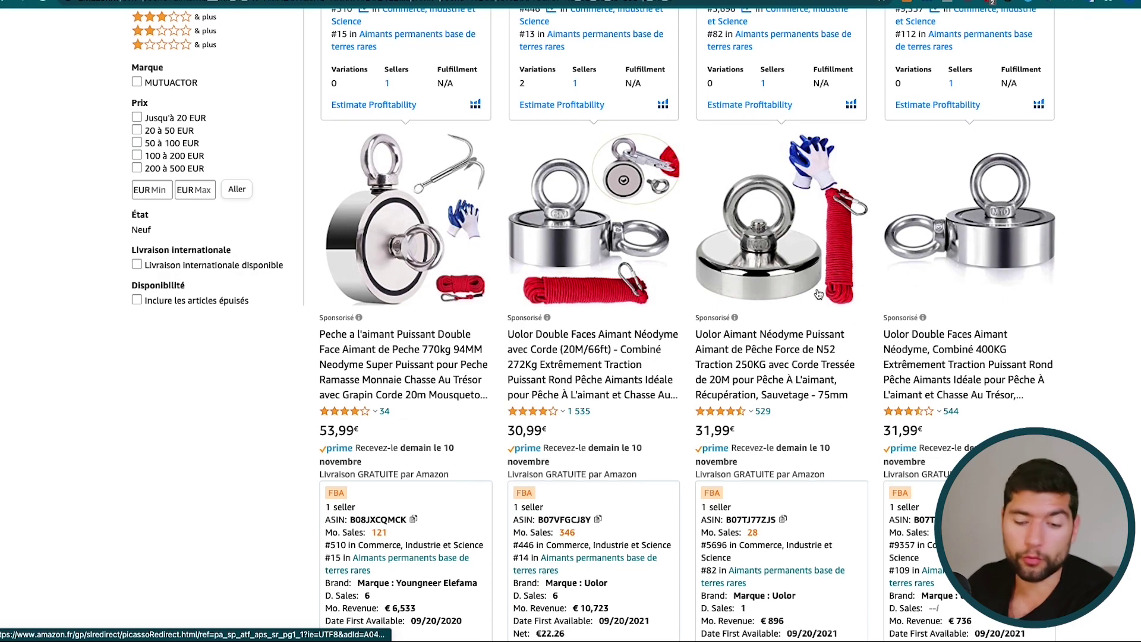
{"action": "scroll", "coordinate": [817, 294], "scroll_direction": "down", "scroll_amount": 1}
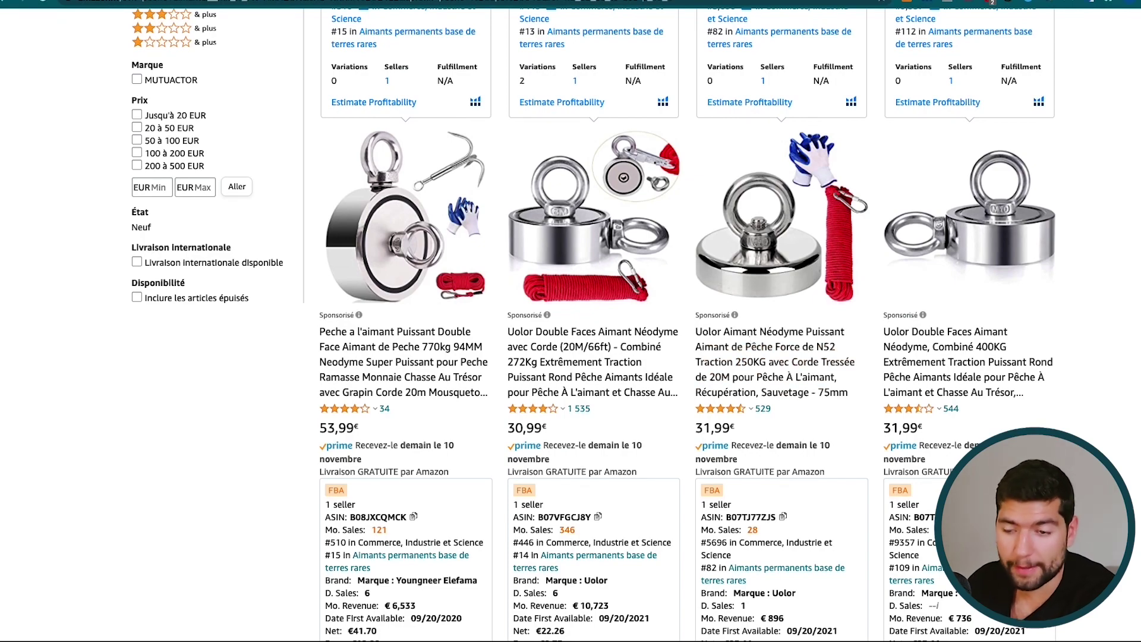
{"action": "scroll", "coordinate": [740, 340], "scroll_direction": "down", "scroll_amount": 2}
{"action": "scroll", "coordinate": [637, 420], "scroll_direction": "down", "scroll_amount": 3}
{"action": "scroll", "coordinate": [636, 418], "scroll_direction": "up", "scroll_amount": 12}
{"action": "scroll", "coordinate": [637, 421], "scroll_direction": "down", "scroll_amount": 4}
{"action": "scroll", "coordinate": [644, 430], "scroll_direction": "down", "scroll_amount": 2}
{"action": "mouse_move", "coordinate": [591, 439]}
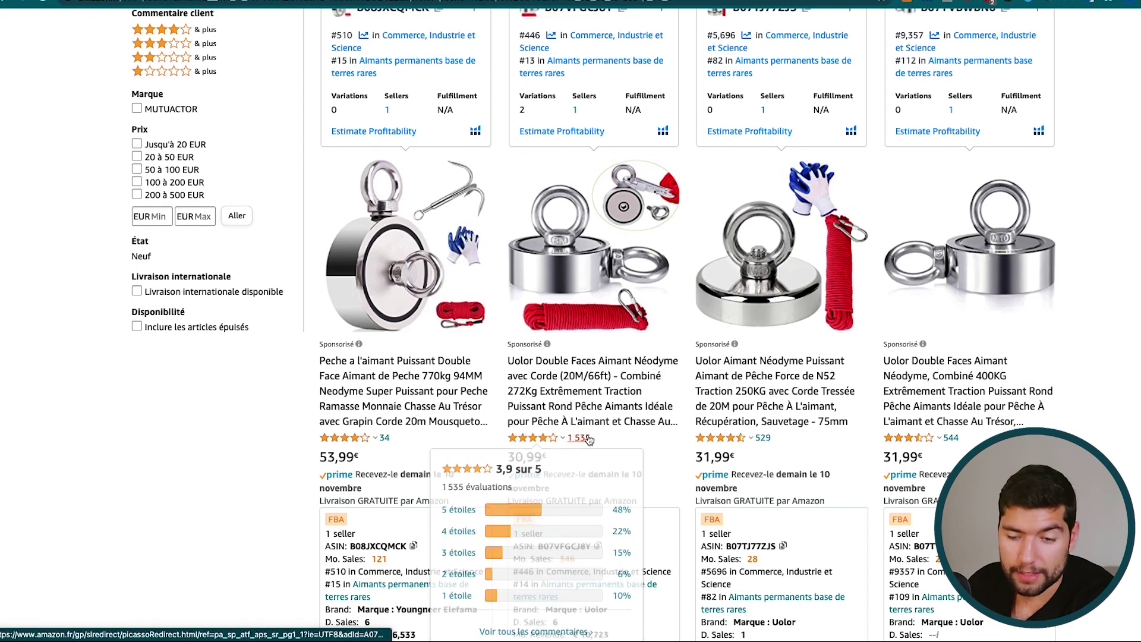
Open the Uolor Double Faces Aimant Néodyme product and go through its seller's profile to the seller's product list
{"action": "left_click", "coordinate": [603, 306]}
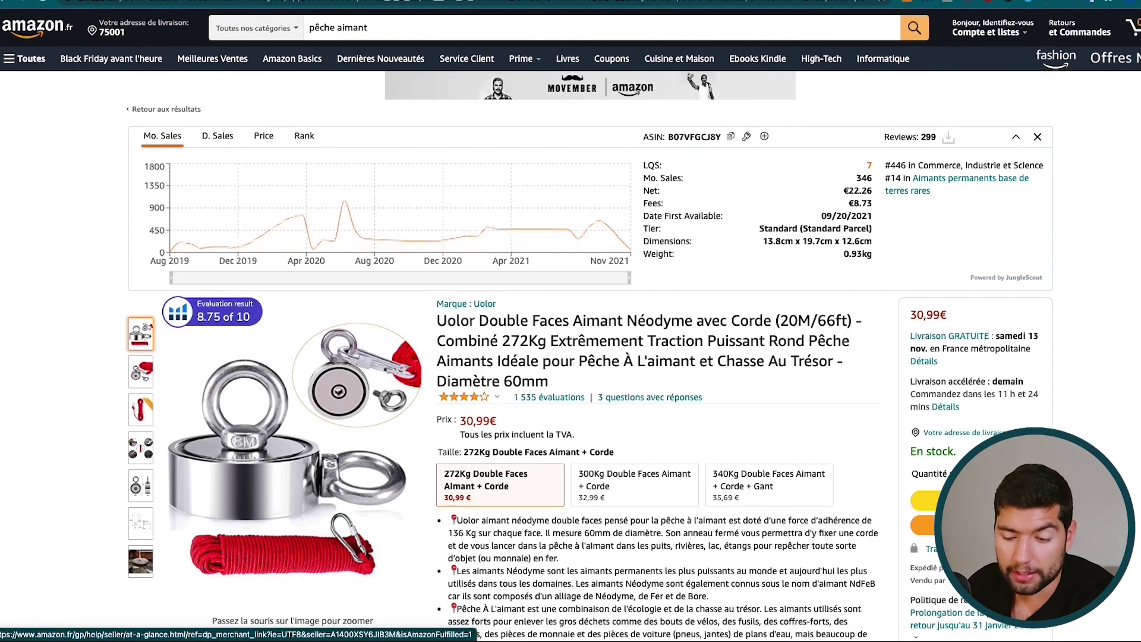
{"action": "scroll", "coordinate": [880, 569], "scroll_direction": "down", "scroll_amount": 2}
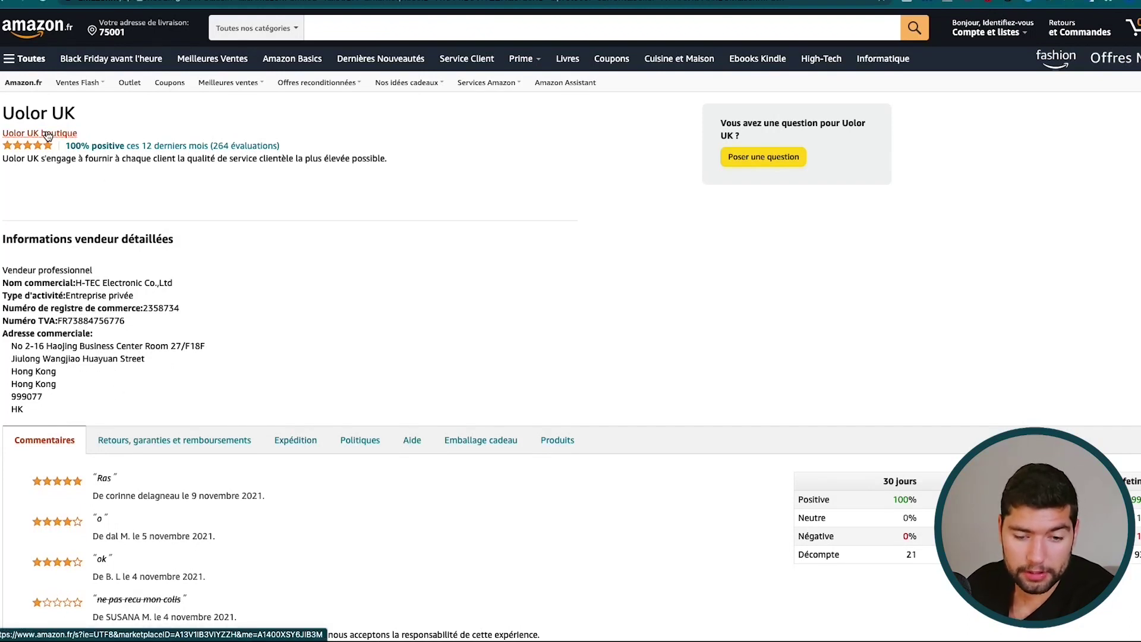
{"action": "left_click", "coordinate": [548, 444]}
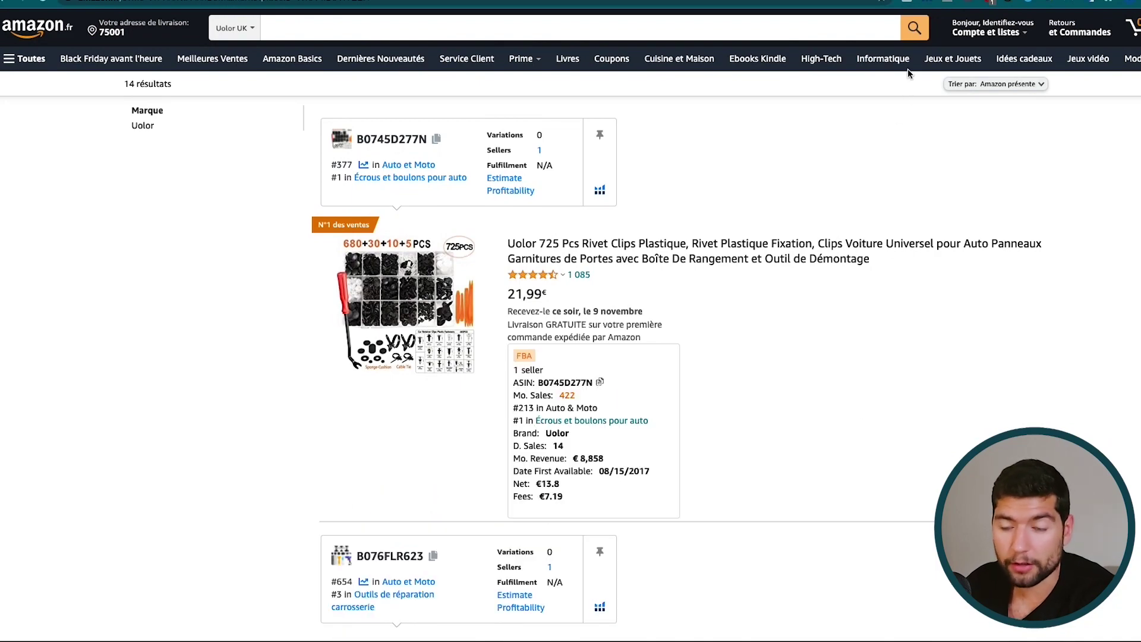
Look through the products in the Uolor UK shop, checking each item's price, monthly sales and revenue
{"action": "scroll", "coordinate": [865, 268], "scroll_direction": "down", "scroll_amount": 3}
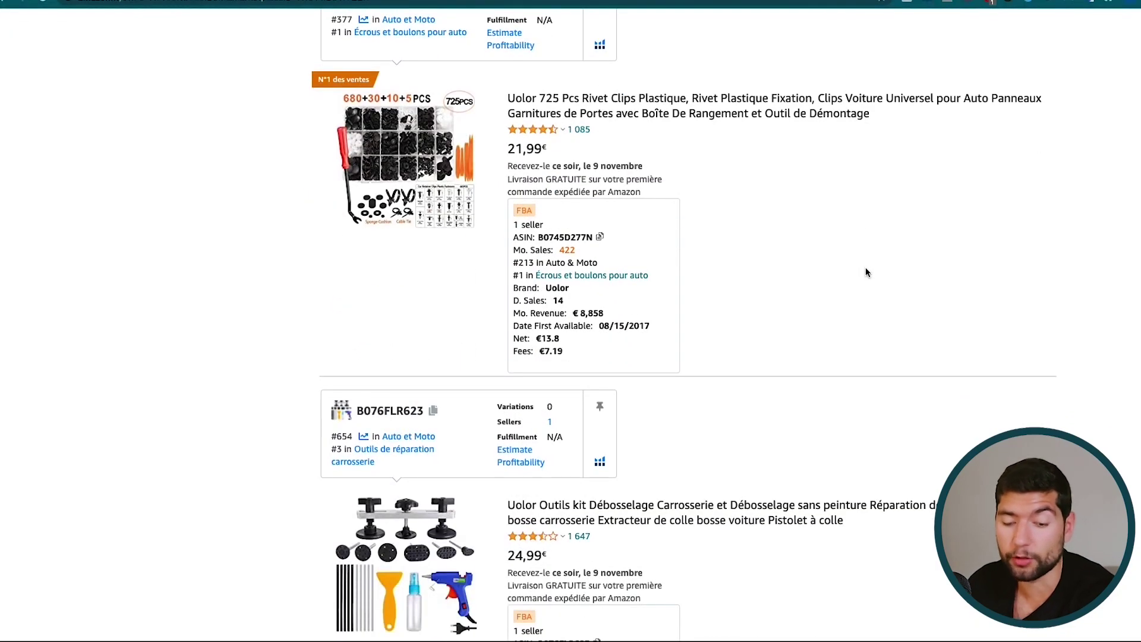
{"action": "scroll", "coordinate": [829, 369], "scroll_direction": "down", "scroll_amount": 10}
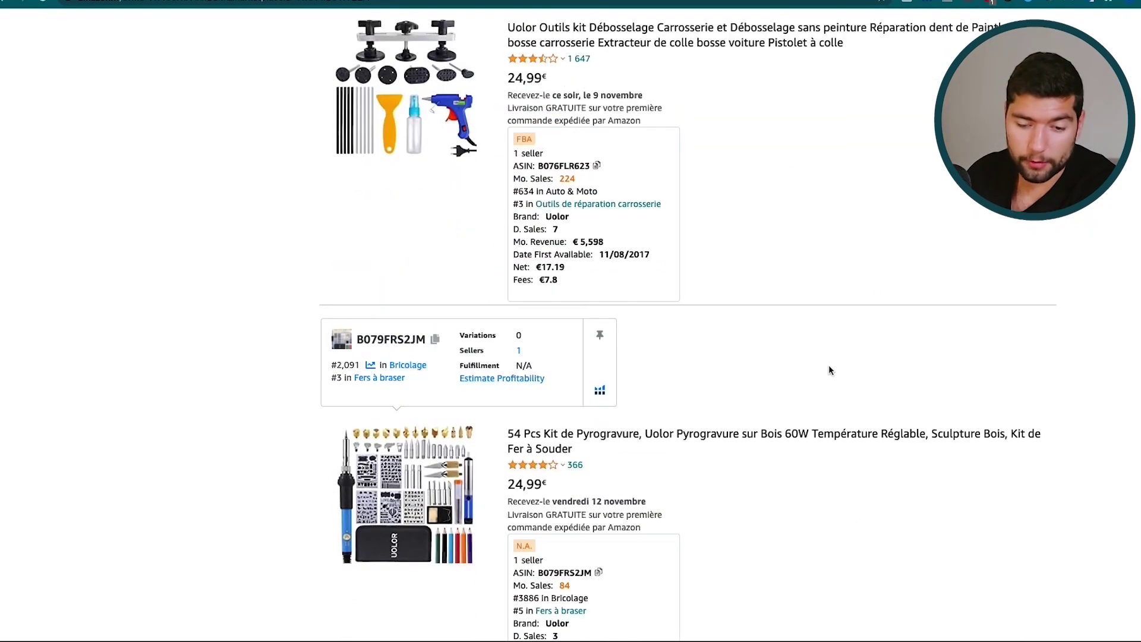
{"action": "scroll", "coordinate": [829, 369], "scroll_direction": "down", "scroll_amount": 12}
{"action": "scroll", "coordinate": [854, 407], "scroll_direction": "down", "scroll_amount": 10}
{"action": "scroll", "coordinate": [854, 407], "scroll_direction": "down", "scroll_amount": 9}
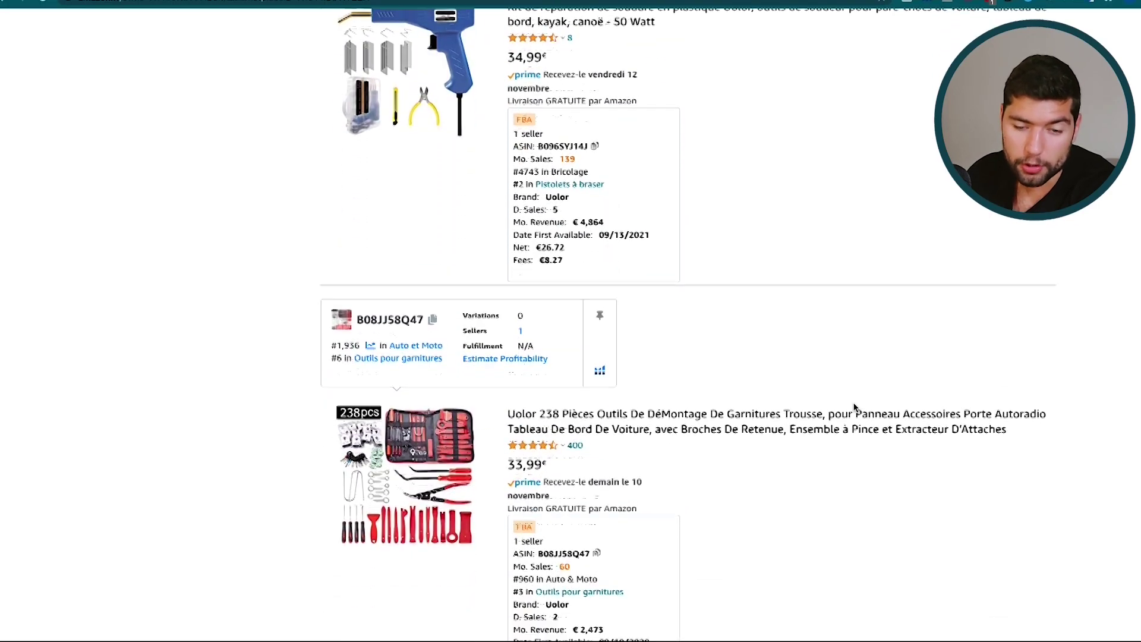
{"action": "scroll", "coordinate": [854, 408], "scroll_direction": "down", "scroll_amount": 3}
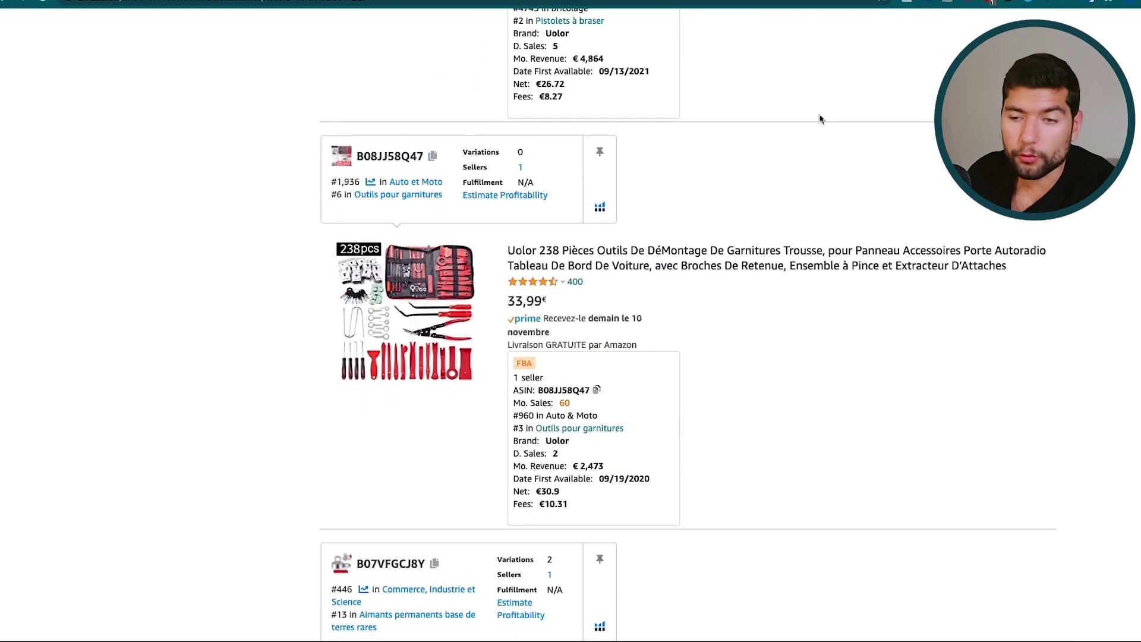
Open the Jungle Scout list for the Uolor UK shop and check the number of results shown above the shop's products
{"action": "left_click", "coordinate": [904, 4]}
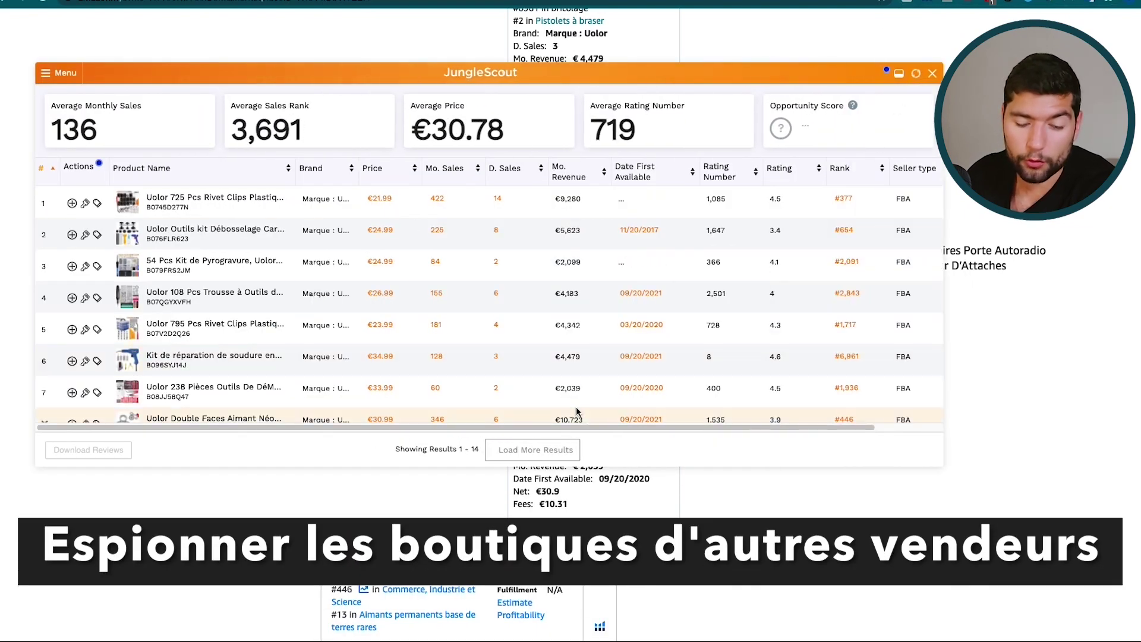
{"action": "scroll", "coordinate": [991, 307], "scroll_direction": "up", "scroll_amount": 5}
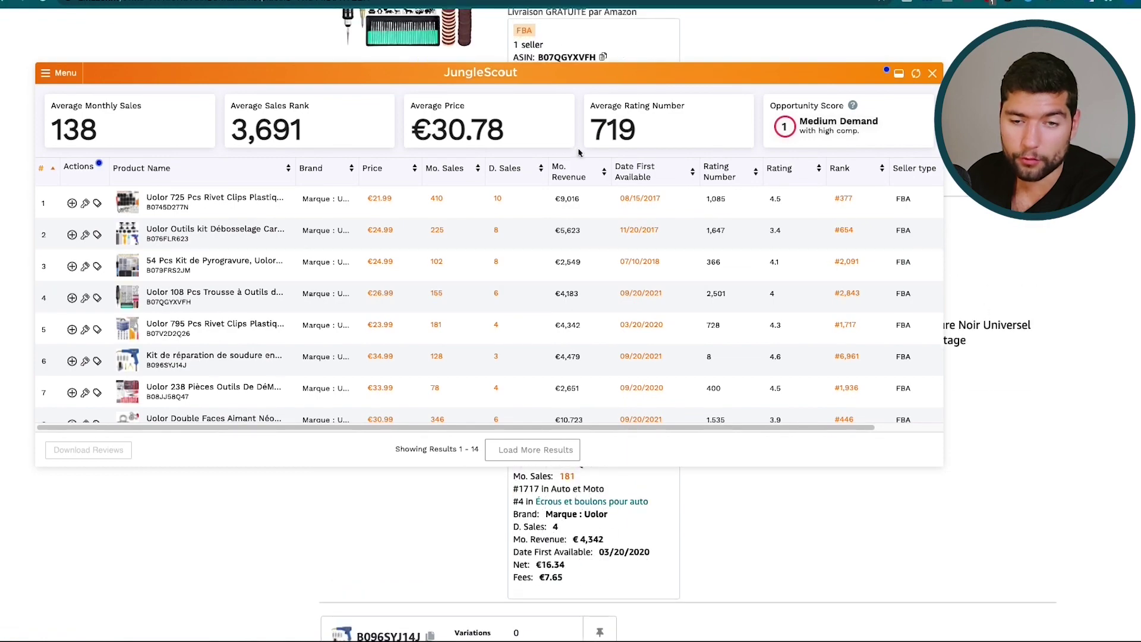
{"action": "scroll", "coordinate": [150, 57], "scroll_direction": "up", "scroll_amount": 8}
{"action": "scroll", "coordinate": [117, 141], "scroll_direction": "up", "scroll_amount": 2}
{"action": "left_click_drag", "start_coordinate": [125, 80], "coordinate": [164, 81]}
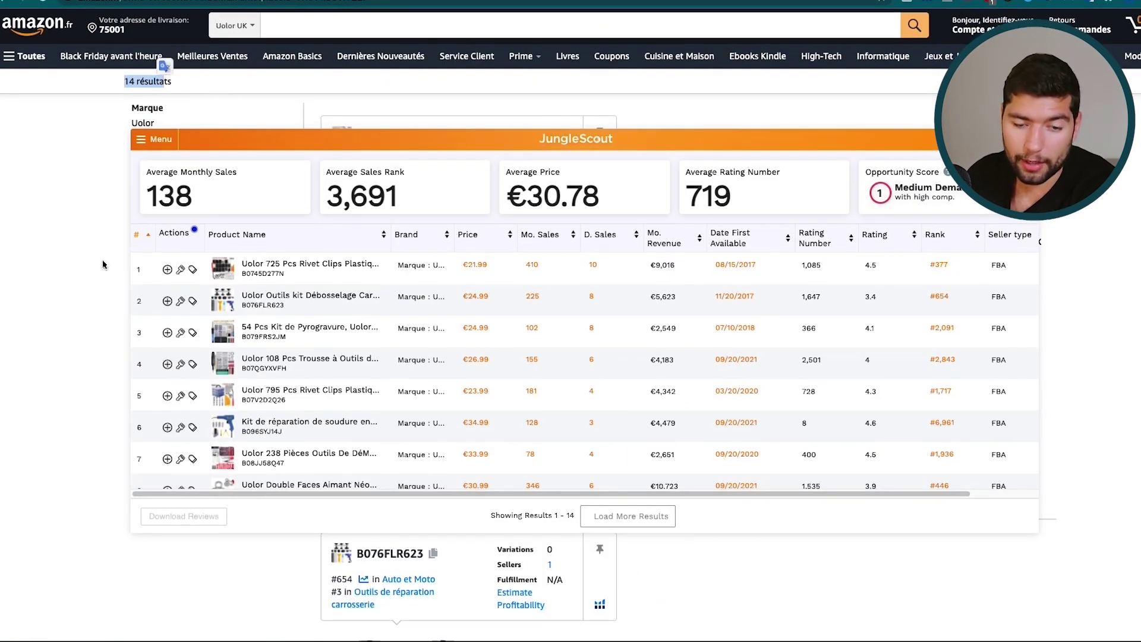
{"action": "left_click", "coordinate": [38, 326]}
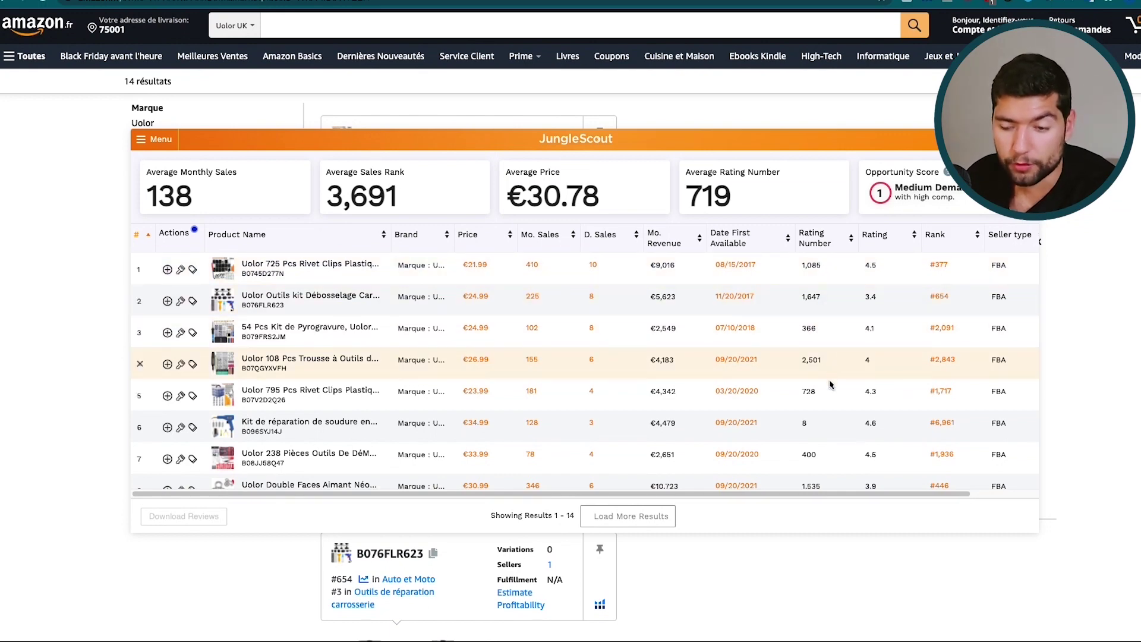
Review the monthly sales, revenue and rating numbers of all Uolor products in the Jungle Scout list
{"action": "scroll", "coordinate": [825, 404], "scroll_direction": "down", "scroll_amount": 1}
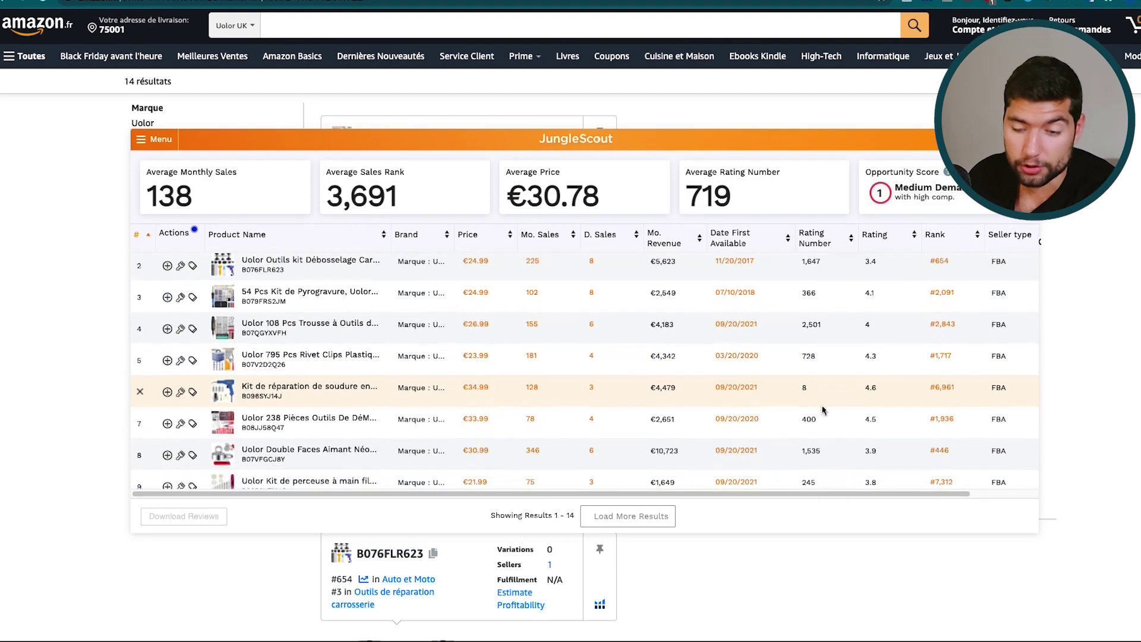
{"action": "scroll", "coordinate": [829, 416], "scroll_direction": "down", "scroll_amount": 2}
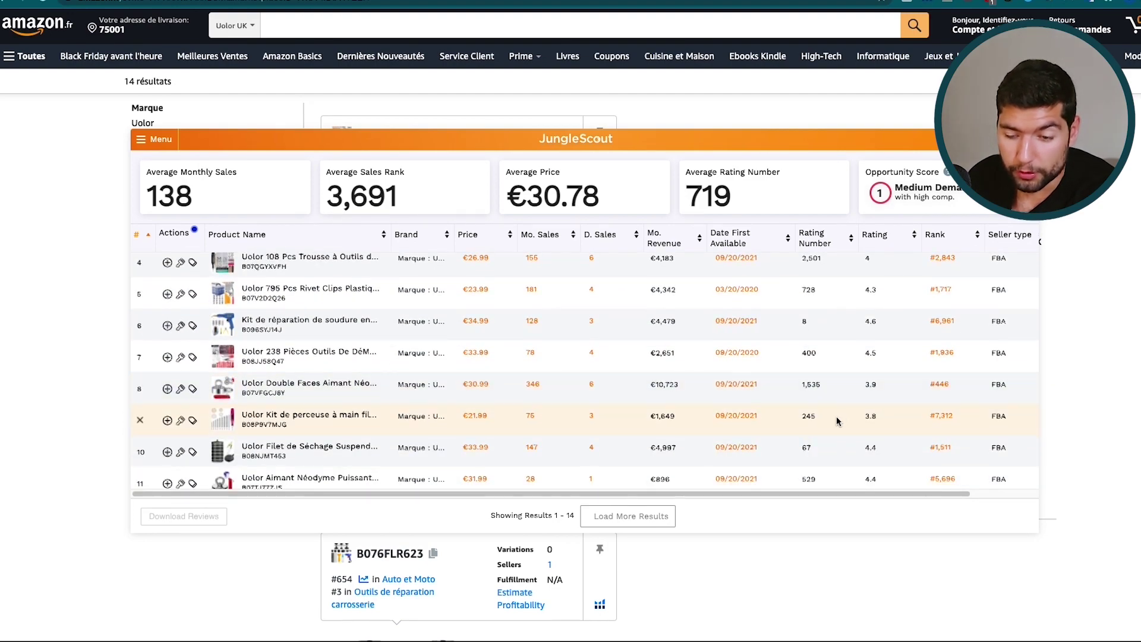
{"action": "scroll", "coordinate": [835, 410], "scroll_direction": "down", "scroll_amount": 5}
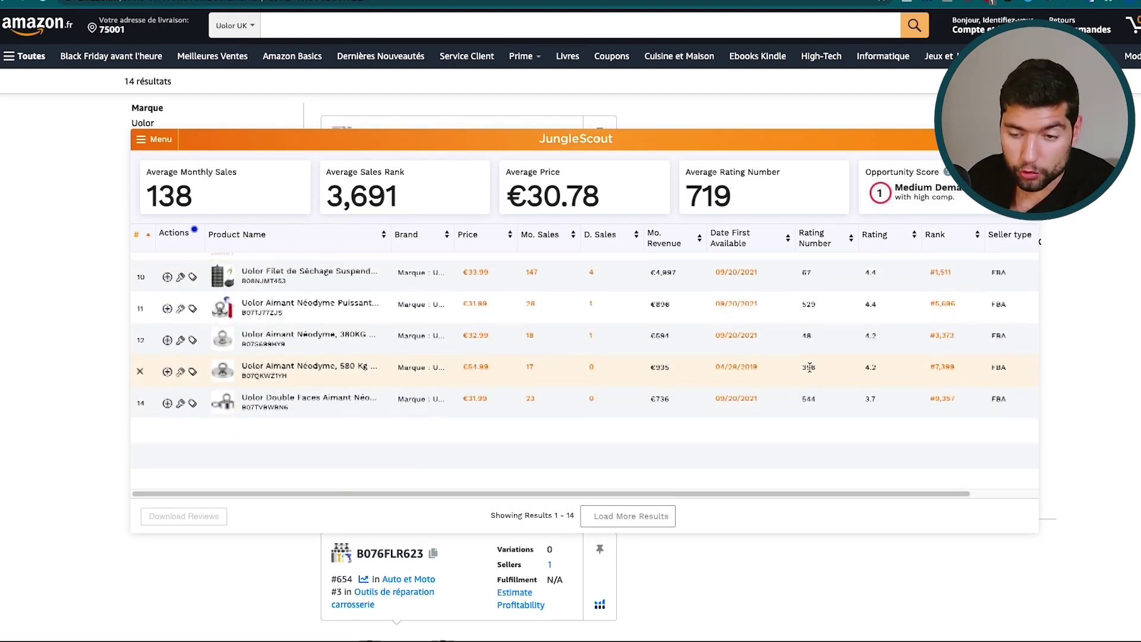
{"action": "scroll", "coordinate": [844, 355], "scroll_direction": "up", "scroll_amount": 5}
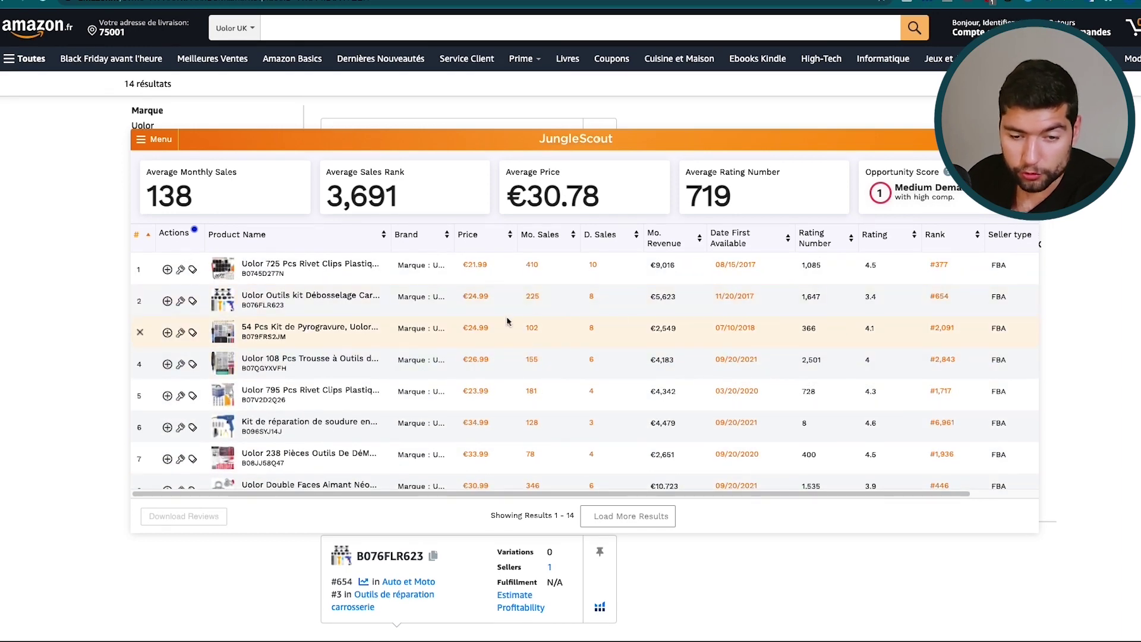
{"action": "mouse_move", "coordinate": [361, 328]}
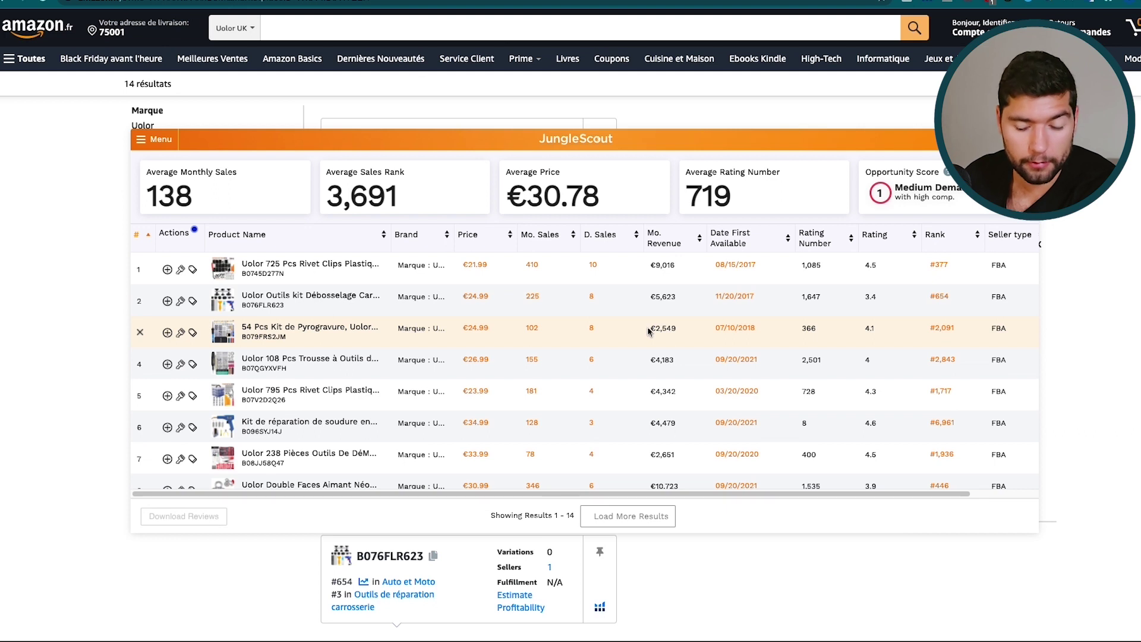
Compare the monthly revenue and rating numbers of Uolor's pyrography kit and plastic welding repair kit, and close the Jungle Scout list
{"action": "left_click_drag", "start_coordinate": [657, 328], "coordinate": [678, 331]}
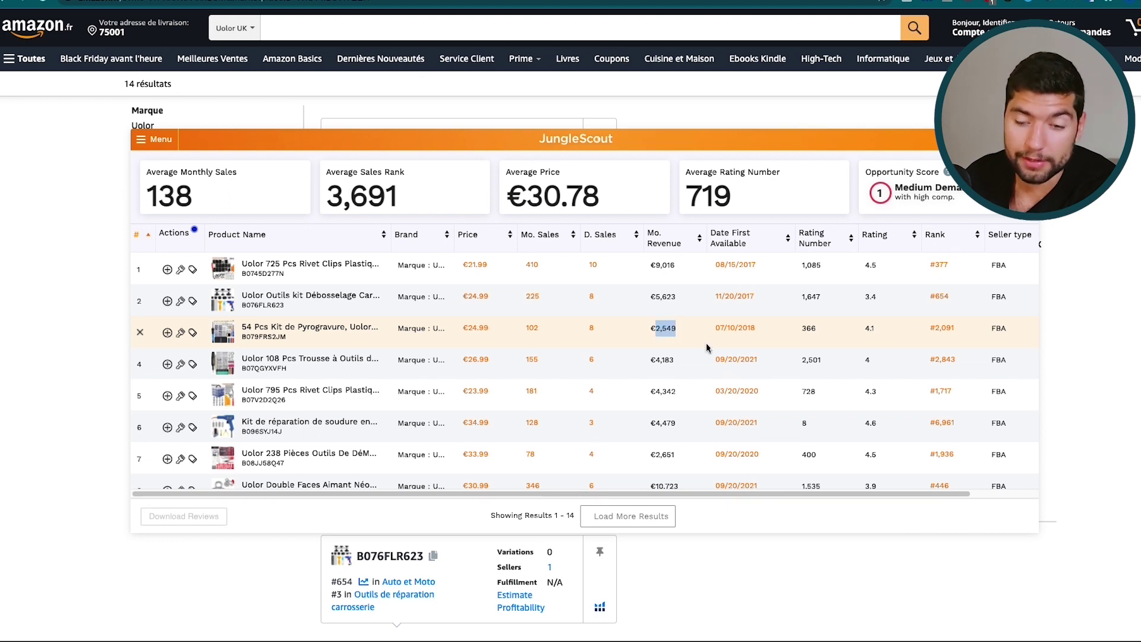
{"action": "left_click", "coordinate": [807, 330]}
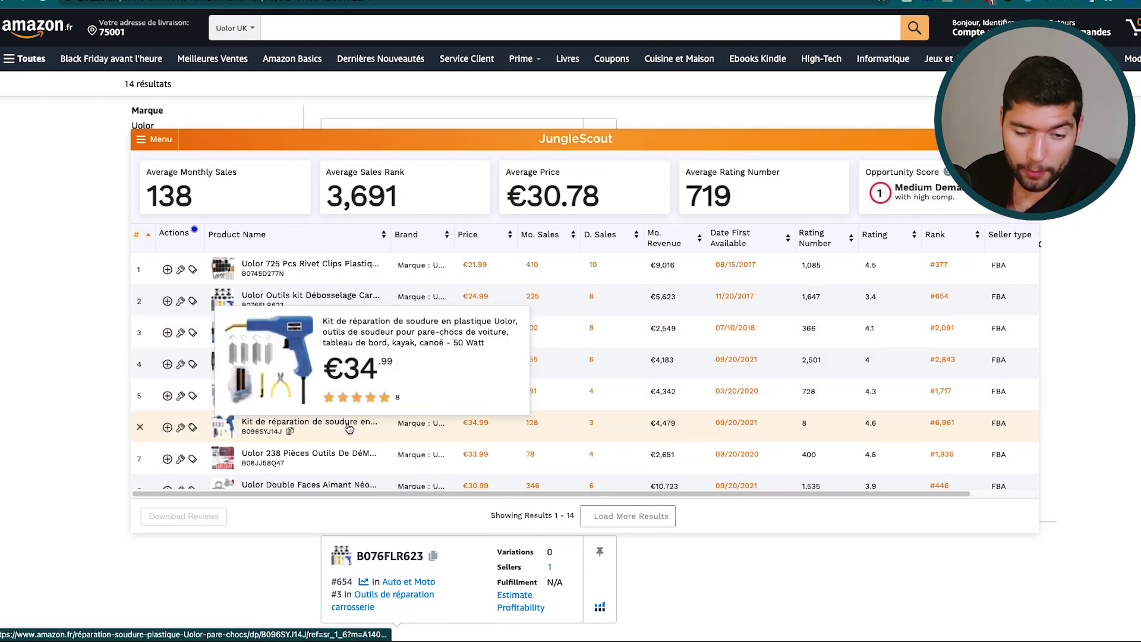
{"action": "double_click", "coordinate": [657, 422]}
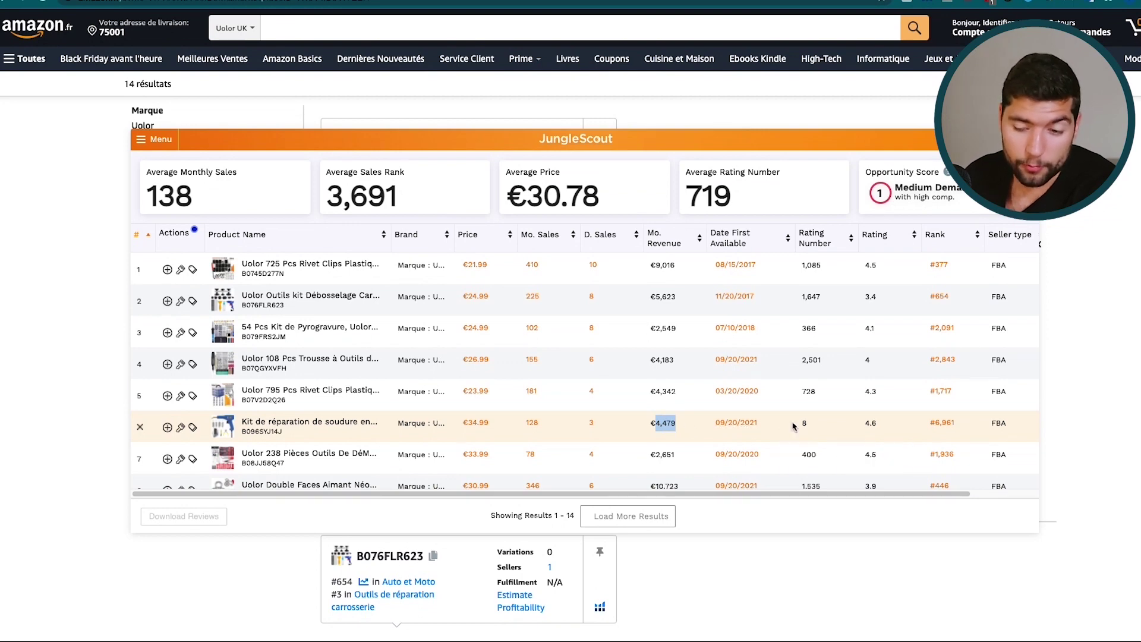
{"action": "scroll", "coordinate": [794, 427], "scroll_direction": "down", "scroll_amount": 1}
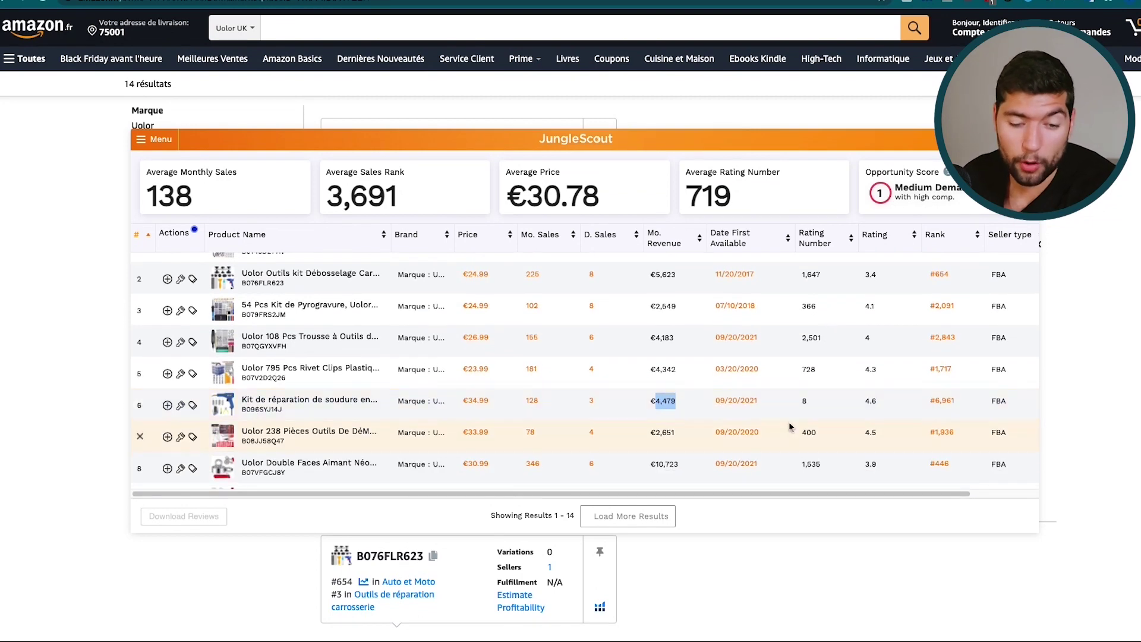
{"action": "key", "text": "Escape"}
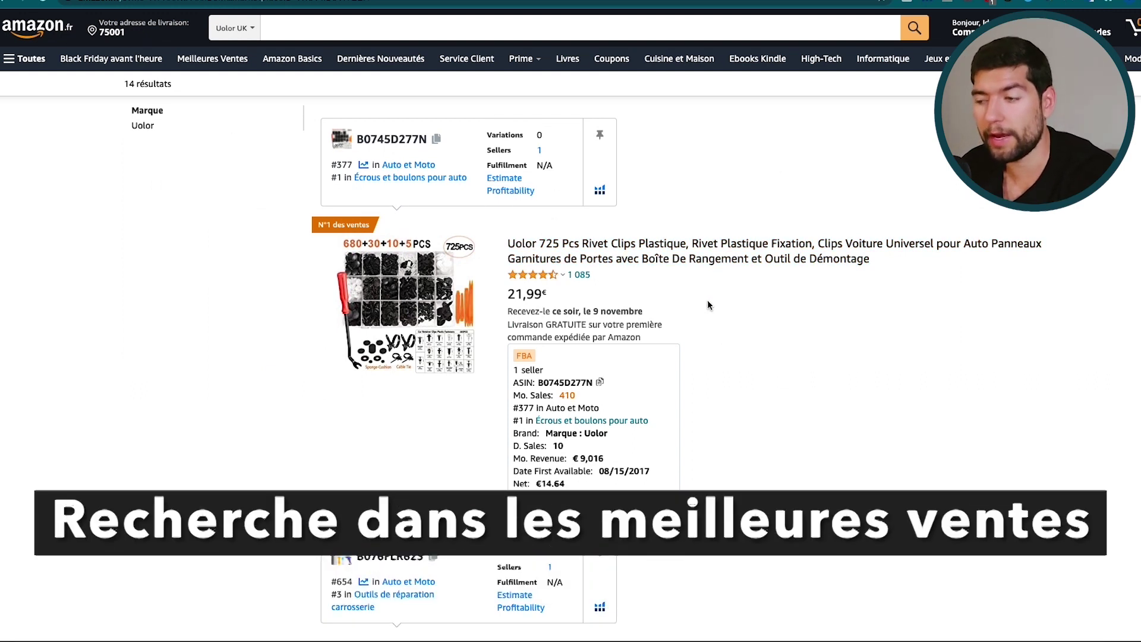
Go to Amazon's best sellers for Cadeaux de naissance et souvenirs within the Bébé et Puériculture department
{"action": "left_click", "coordinate": [47, 26]}
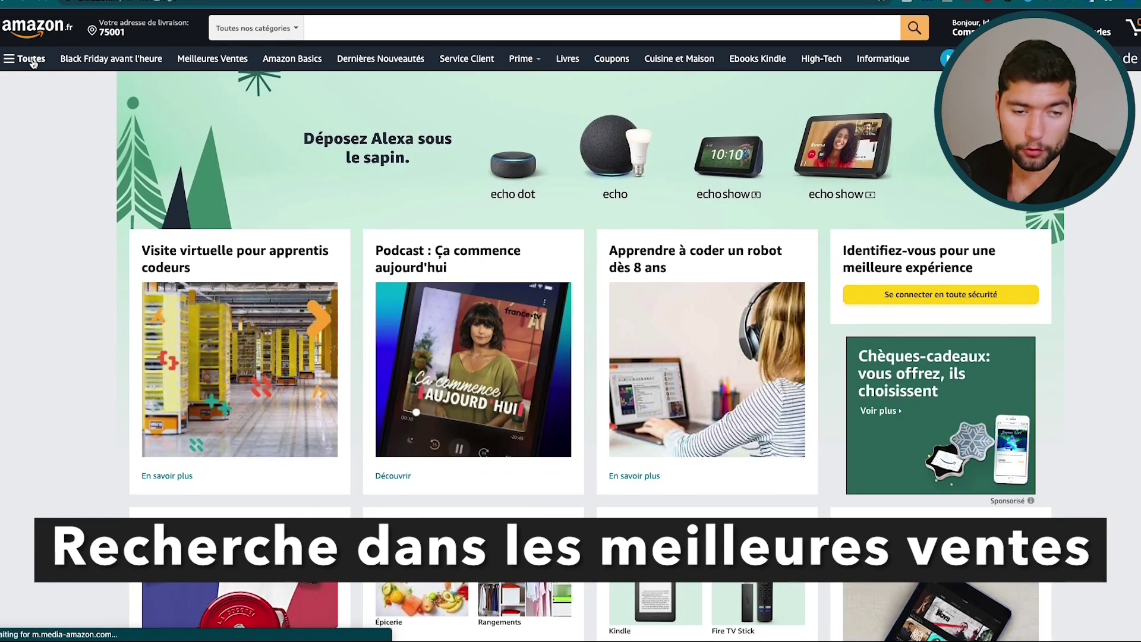
{"action": "left_click", "coordinate": [196, 63]}
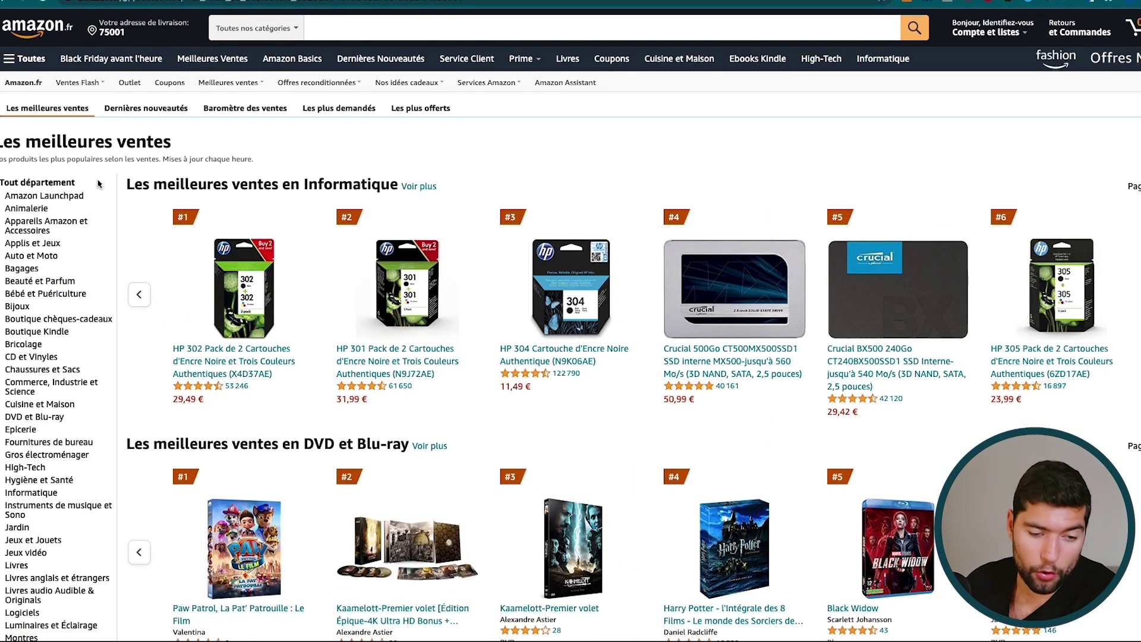
{"action": "left_click", "coordinate": [43, 294]}
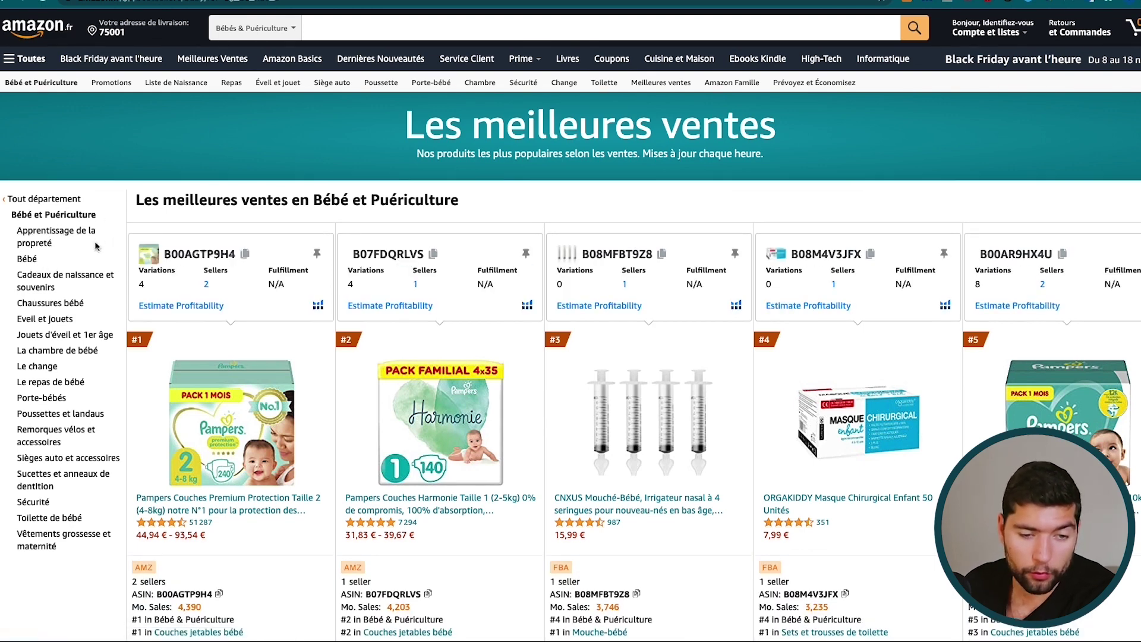
{"action": "left_click", "coordinate": [34, 290]}
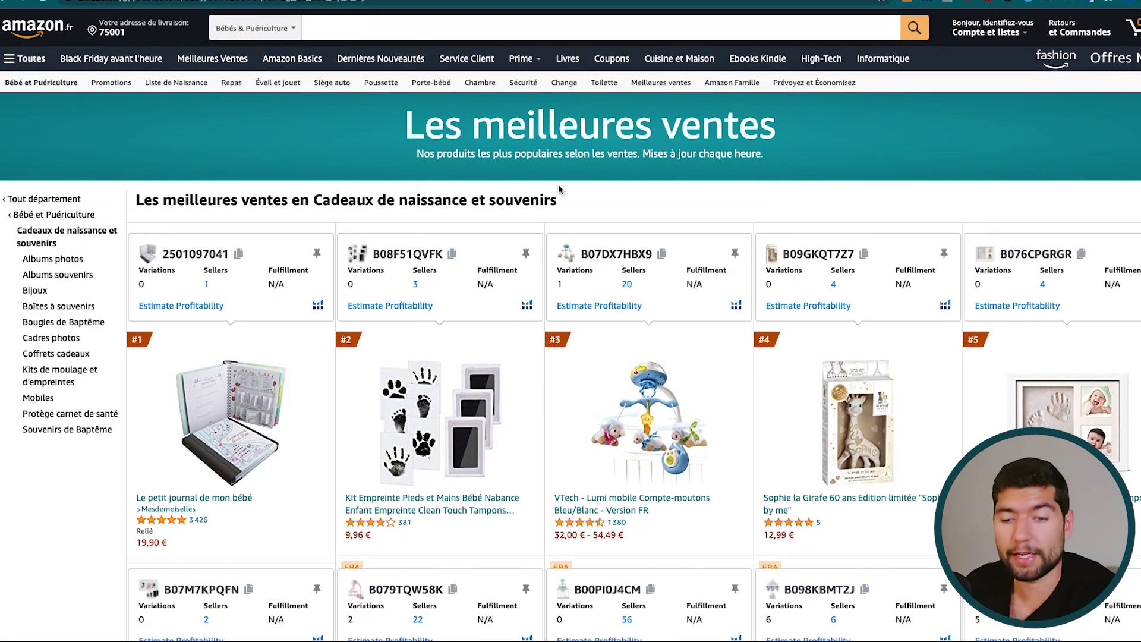
Open the Jungle Scout list for the birth gifts best sellers, widened to show more columns, and load more results
{"action": "left_click", "coordinate": [904, 2]}
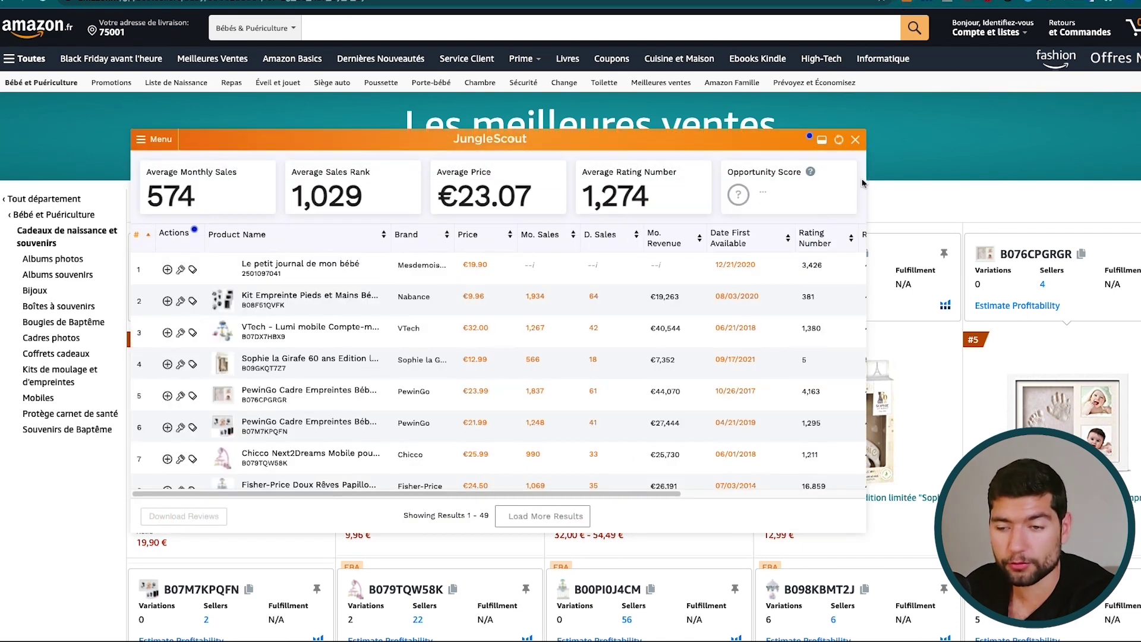
{"action": "left_click_drag", "start_coordinate": [866, 169], "coordinate": [1075, 169]}
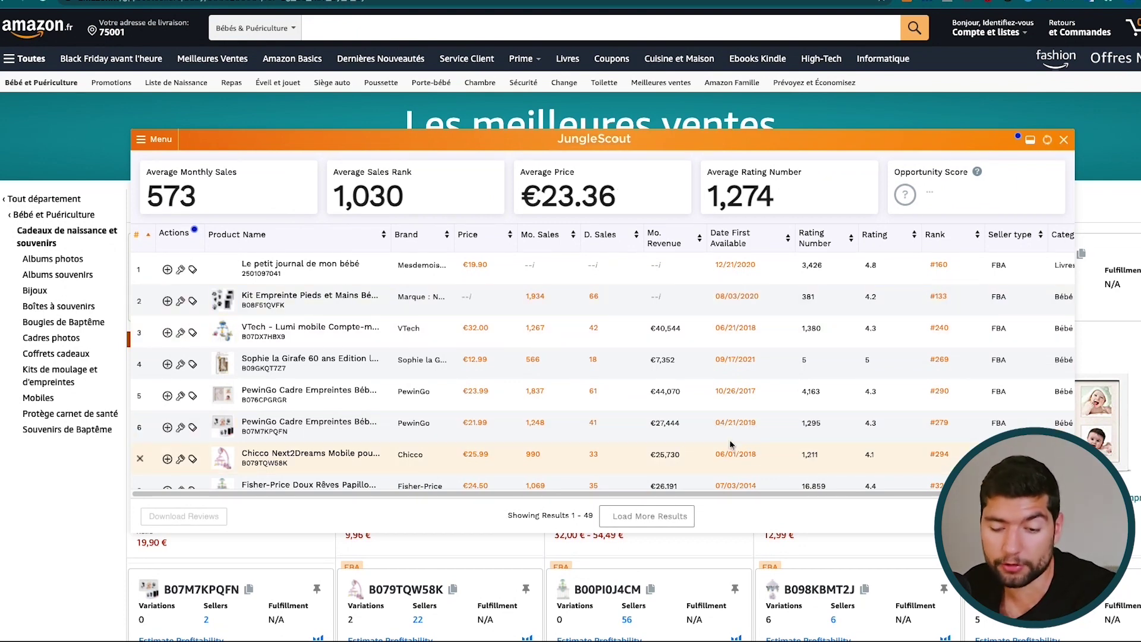
{"action": "left_click", "coordinate": [672, 521]}
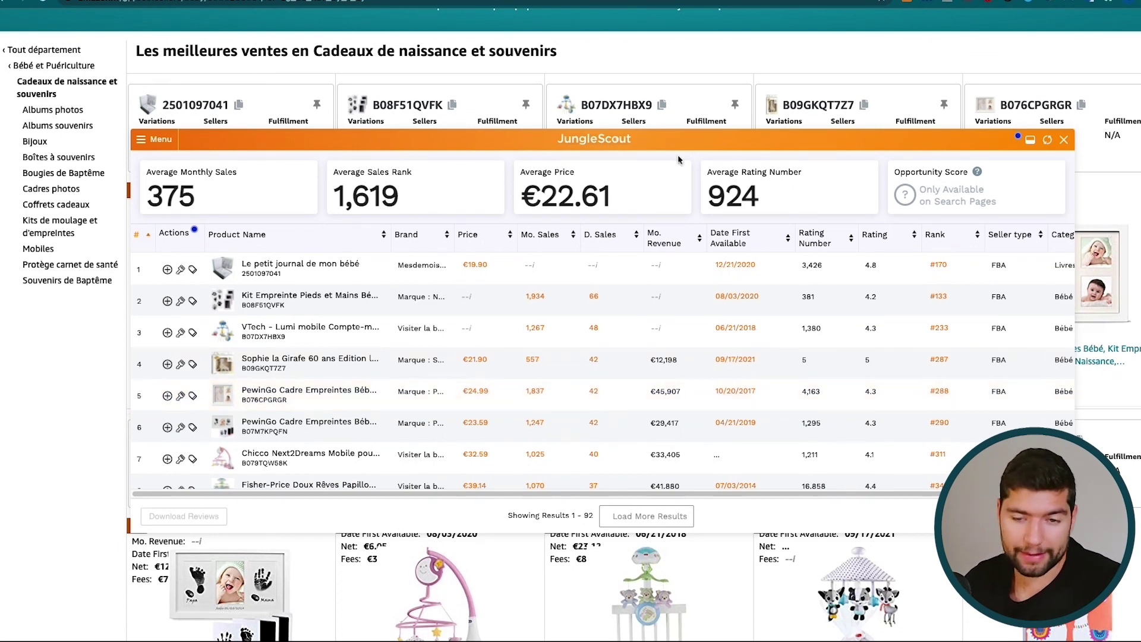
{"action": "left_click_drag", "start_coordinate": [677, 141], "coordinate": [682, 129]}
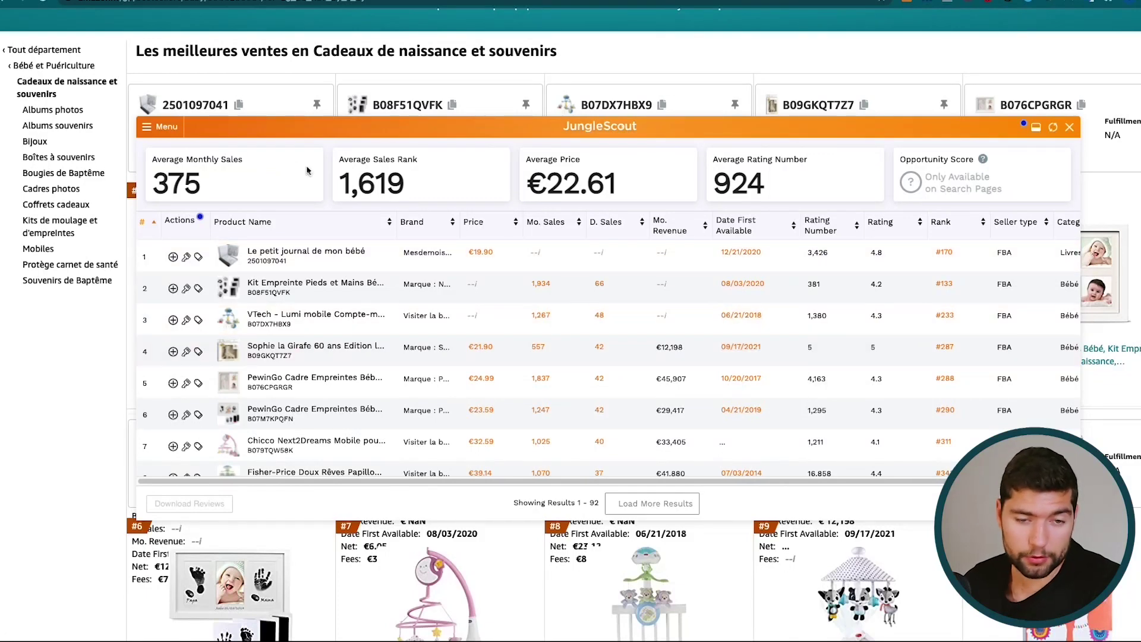
Set the Jungle Scout result filters to a price from 15 to 35 and a rating number from 20 to 200
{"action": "left_click", "coordinate": [159, 128]}
{"action": "left_click", "coordinate": [191, 191]}
{"action": "left_click", "coordinate": [222, 207]}
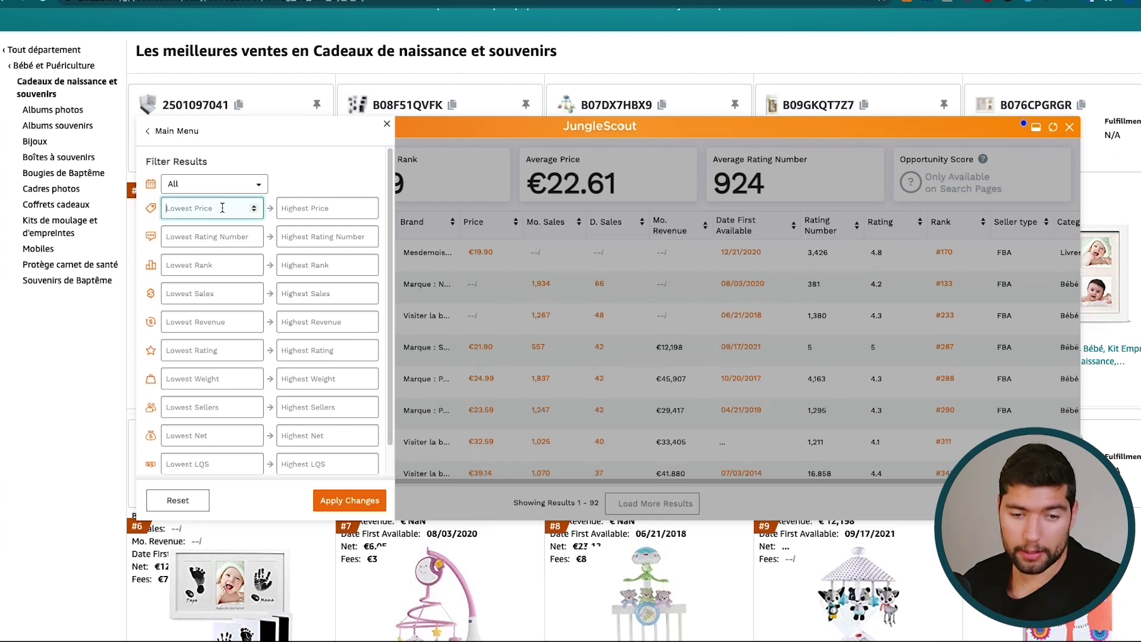
{"action": "type", "text": "15"}
{"action": "key", "text": "Tab"}
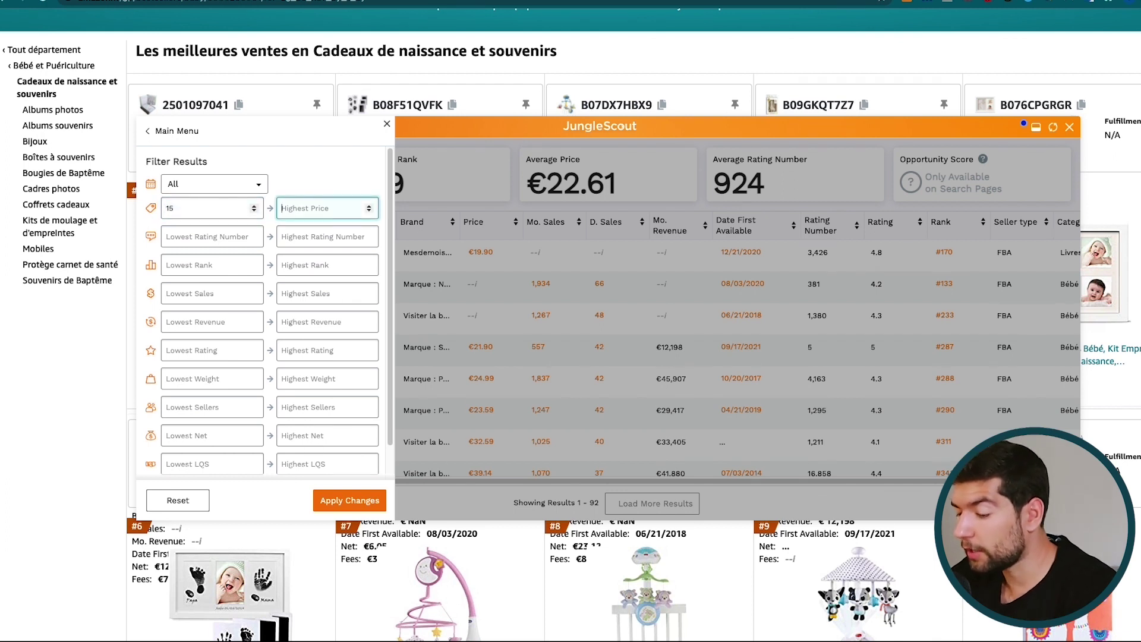
{"action": "type", "text": "35"}
{"action": "key", "text": "Tab"}
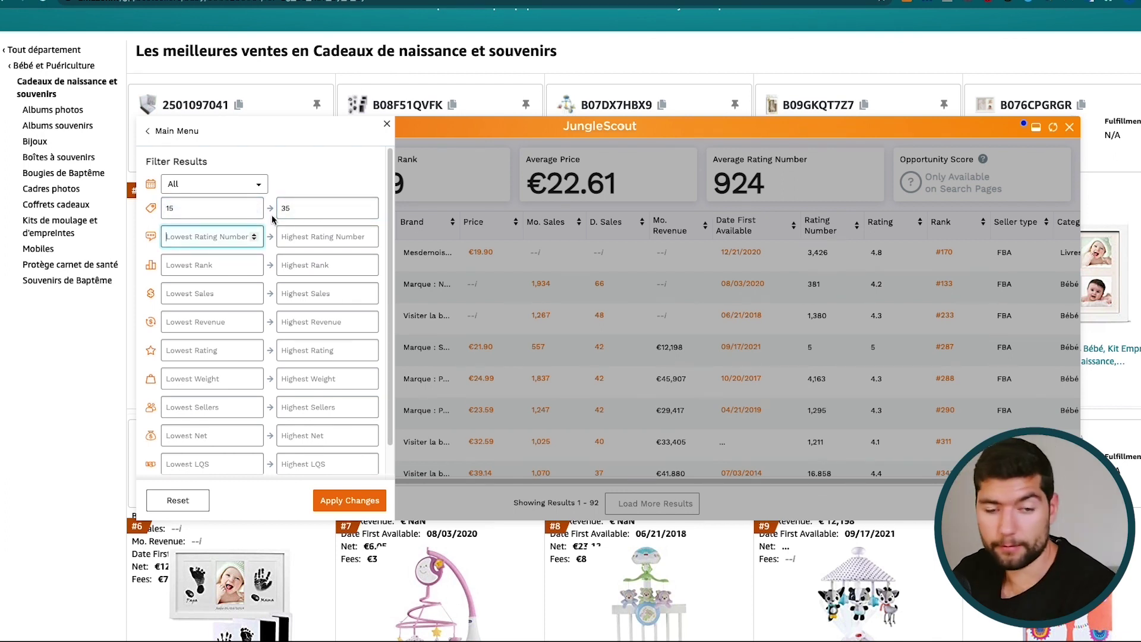
{"action": "type", "text": "20"}
{"action": "key", "text": "Tab"}
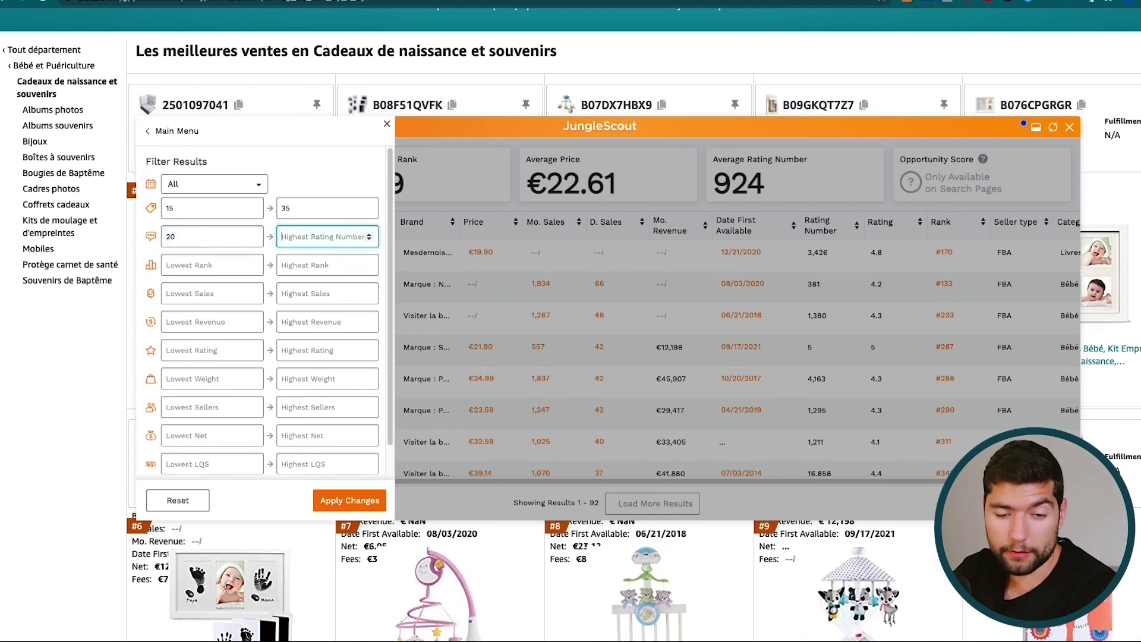
{"action": "type", "text": "200"}
Set the lowest revenue filter to 3500 and apply the filters to the list
{"action": "left_click", "coordinate": [211, 293]}
{"action": "left_click", "coordinate": [211, 322]}
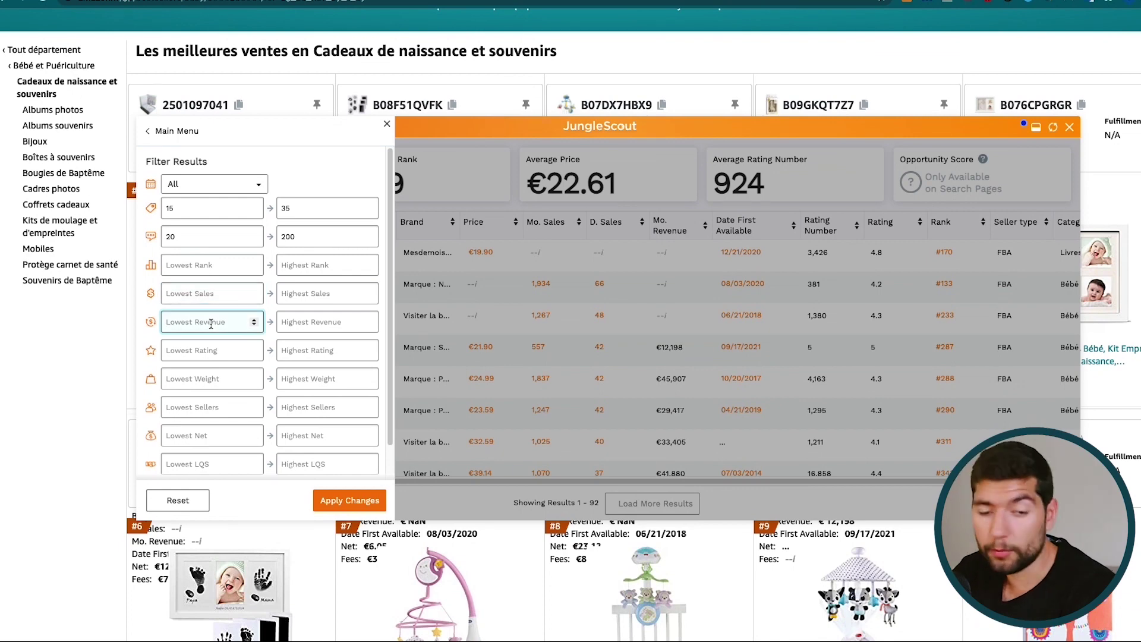
{"action": "type", "text": "3"}
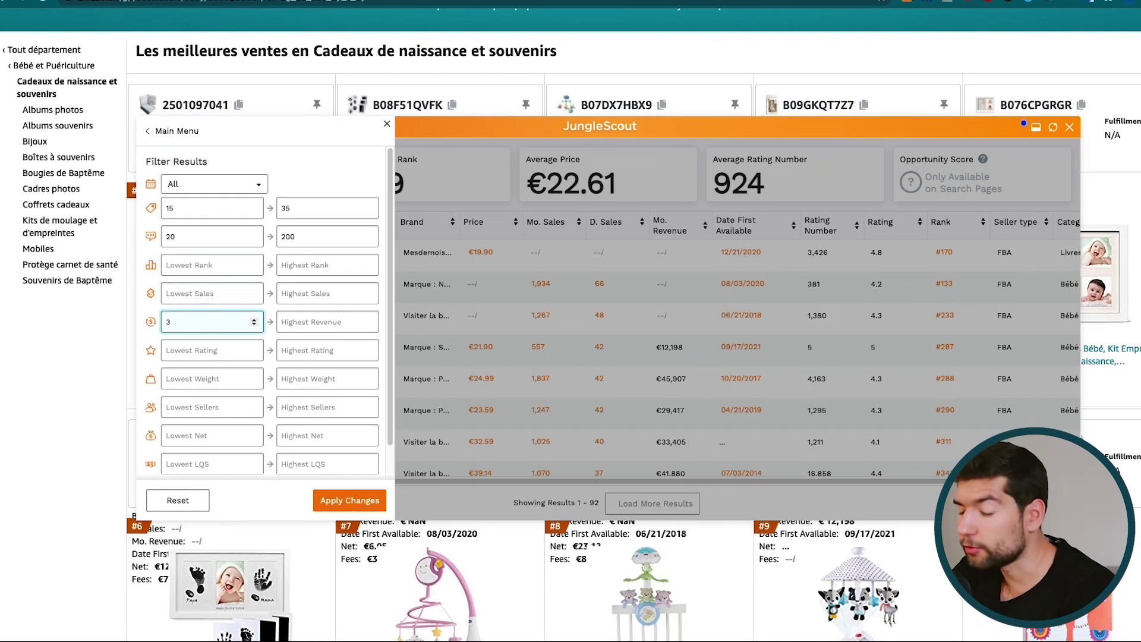
{"action": "type", "text": "500"}
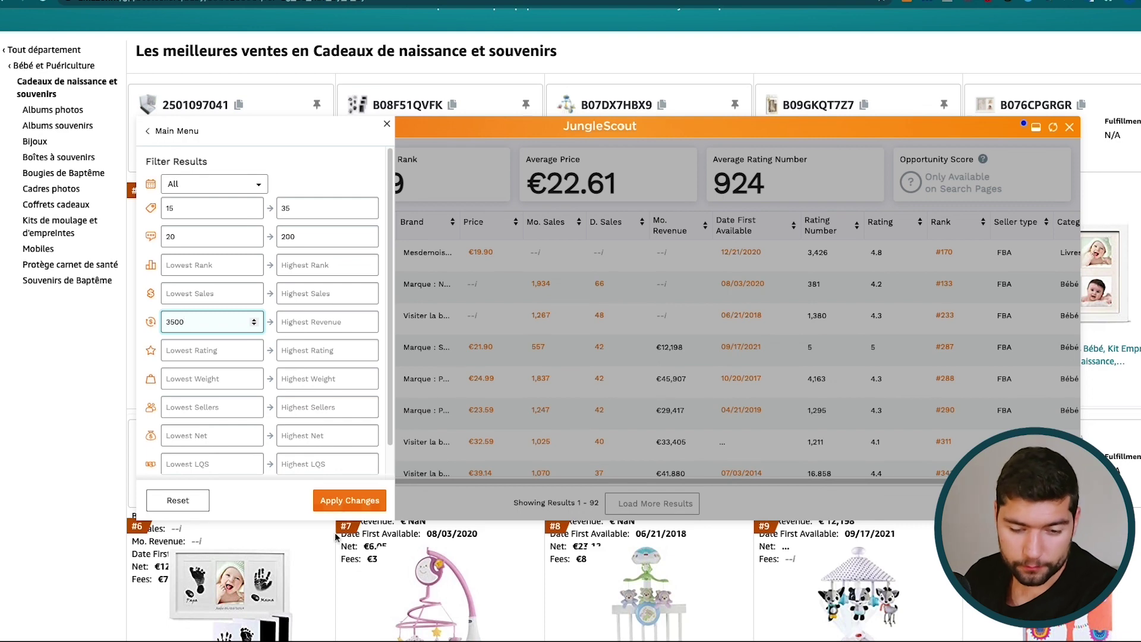
{"action": "left_click", "coordinate": [352, 501]}
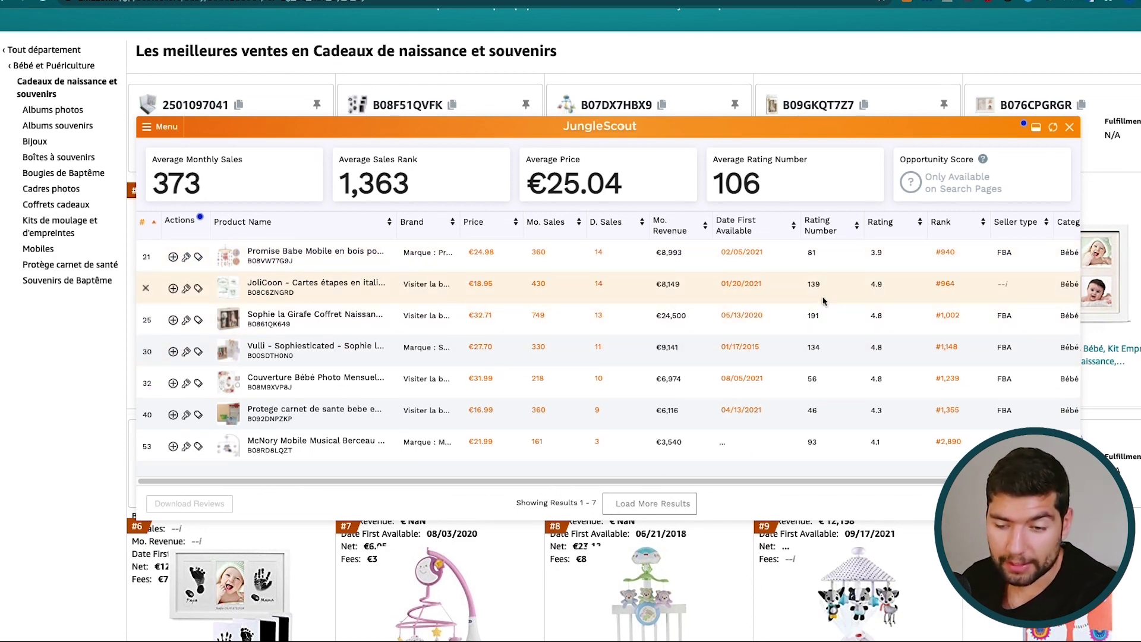
Check the filtered baby gift products' previews, ratings and monthly revenue, including the Sophie la Girafe, JoliCoon and Promise Babe items
{"action": "mouse_move", "coordinate": [380, 314]}
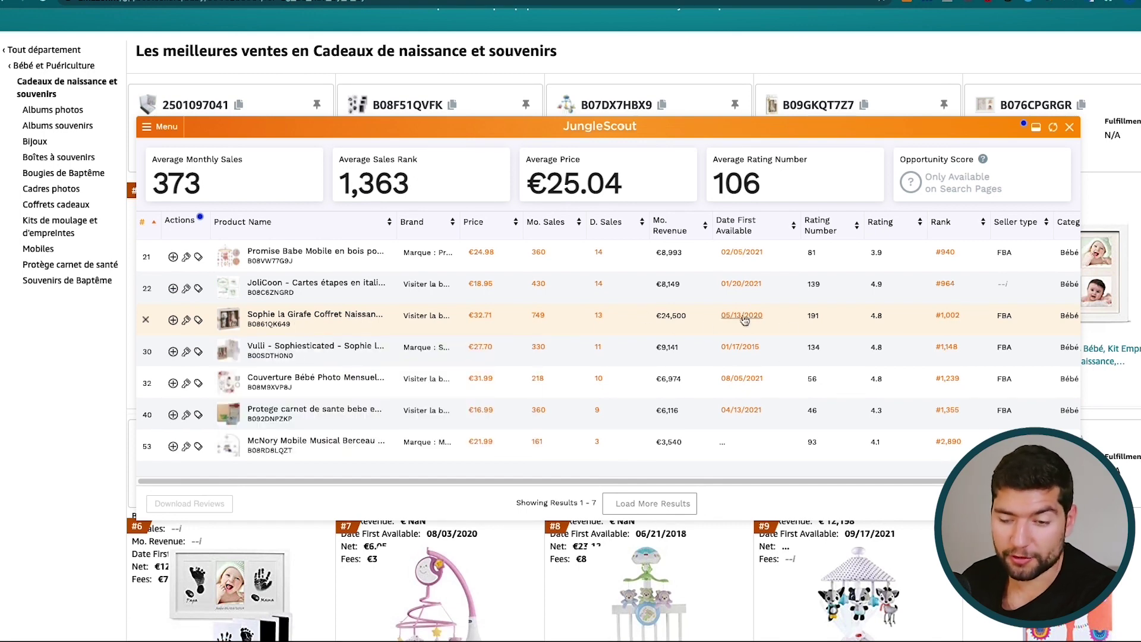
{"action": "double_click", "coordinate": [814, 317]}
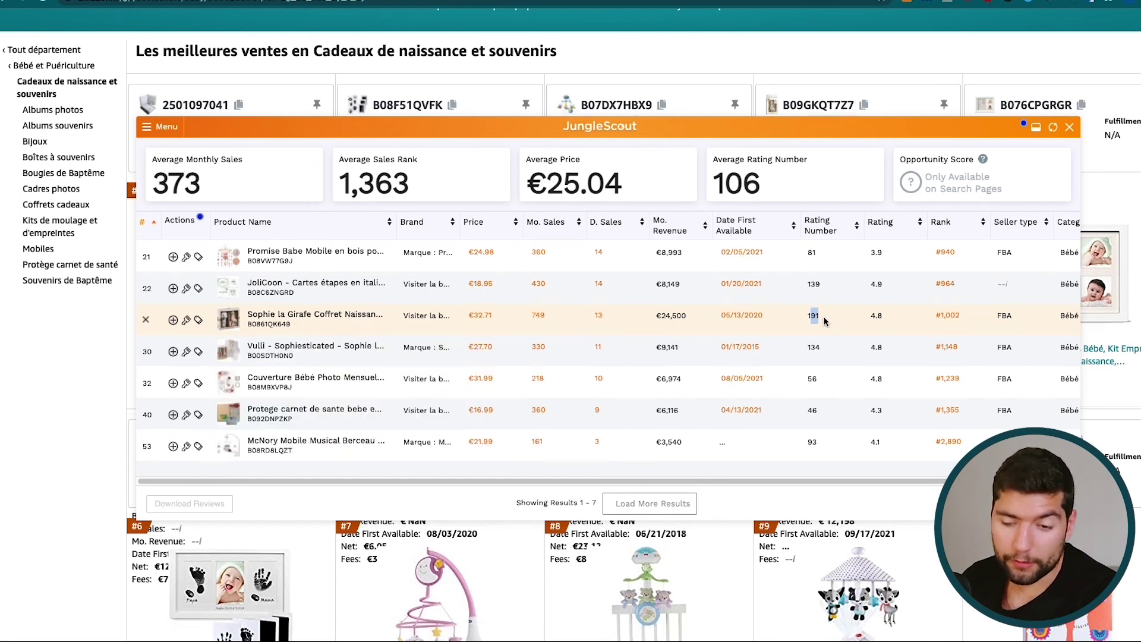
{"action": "left_click_drag", "start_coordinate": [663, 313], "coordinate": [681, 315]}
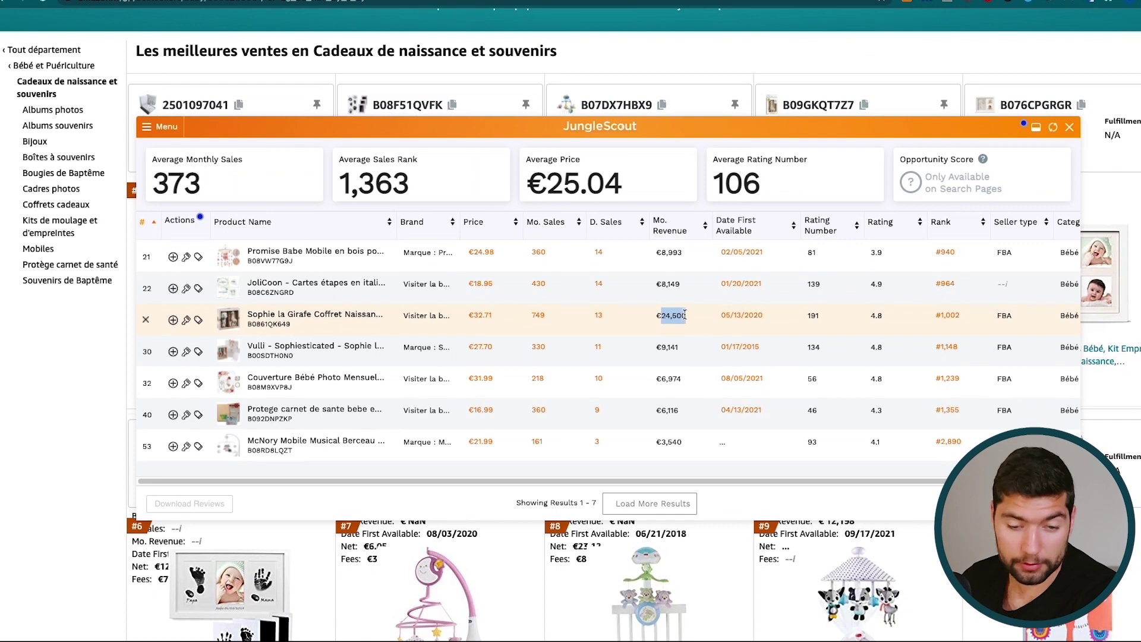
{"action": "mouse_move", "coordinate": [350, 319]}
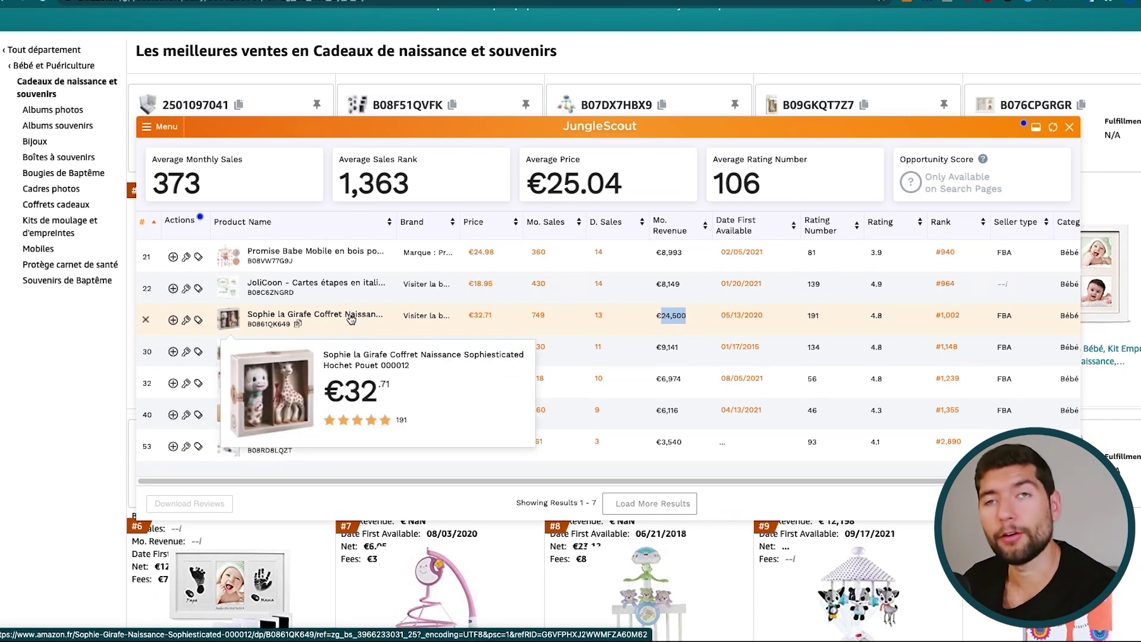
{"action": "mouse_move", "coordinate": [357, 349]}
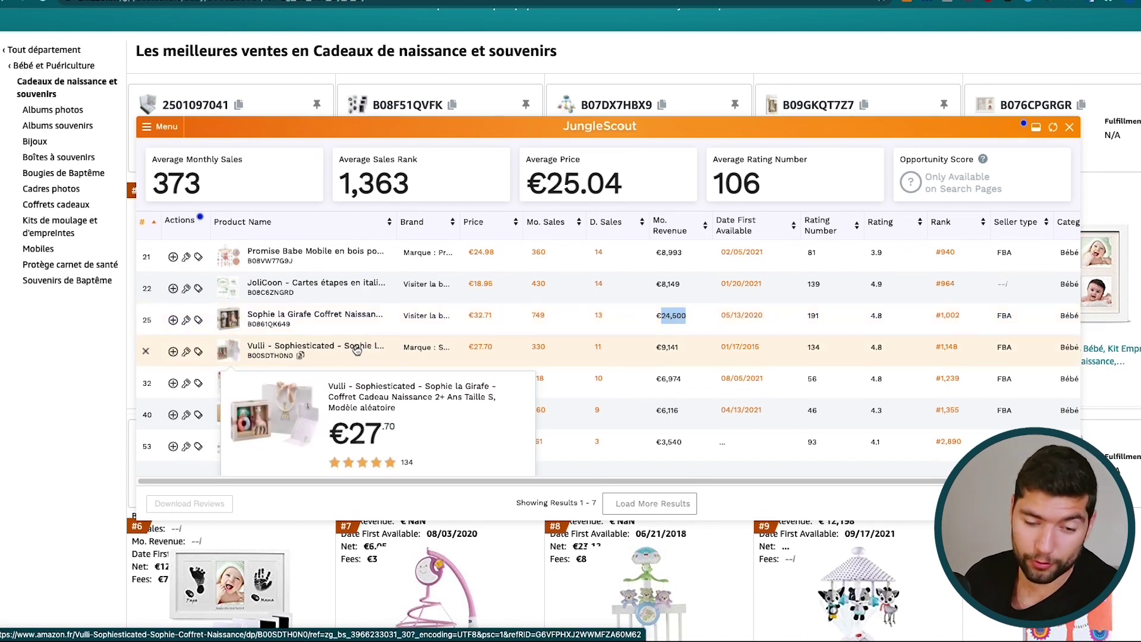
{"action": "mouse_move", "coordinate": [353, 287]}
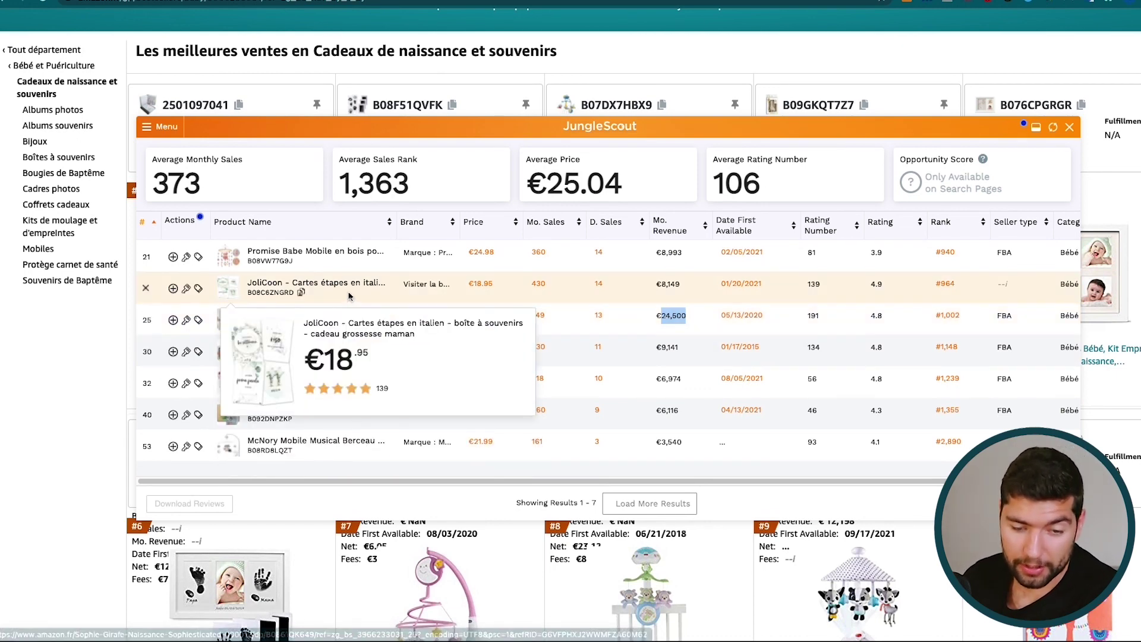
{"action": "mouse_move", "coordinate": [334, 259]}
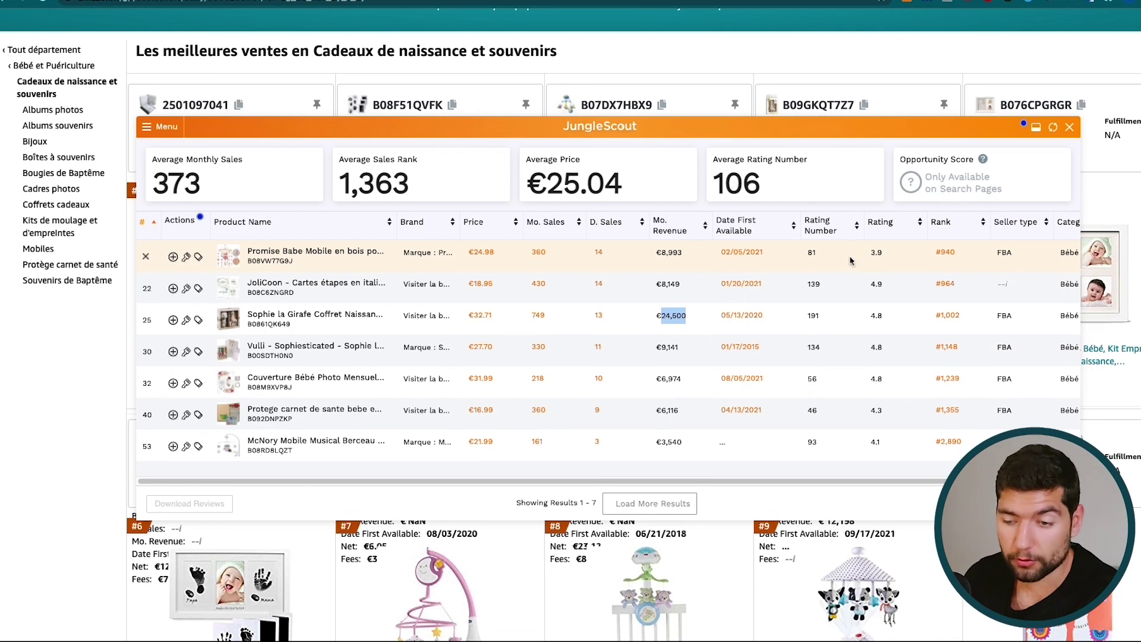
Open the Promise Babe Mobile en bois product and go through its seller's profile to the seller's product list
{"action": "left_click", "coordinate": [358, 254]}
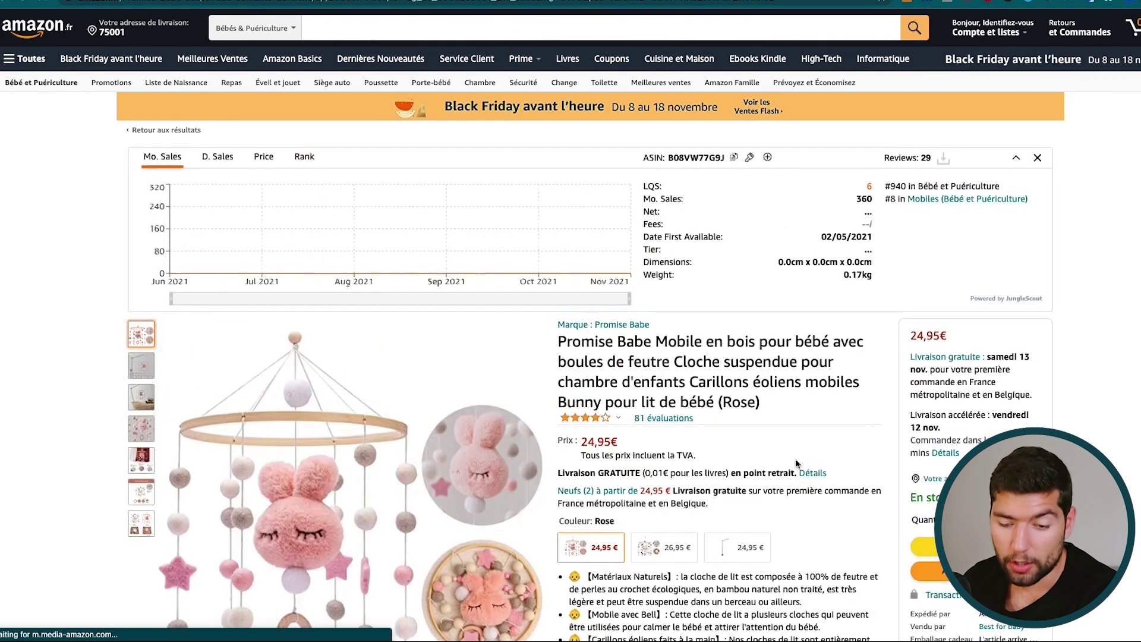
{"action": "scroll", "coordinate": [826, 483], "scroll_direction": "down", "scroll_amount": 2}
{"action": "scroll", "coordinate": [826, 483], "scroll_direction": "down", "scroll_amount": 1}
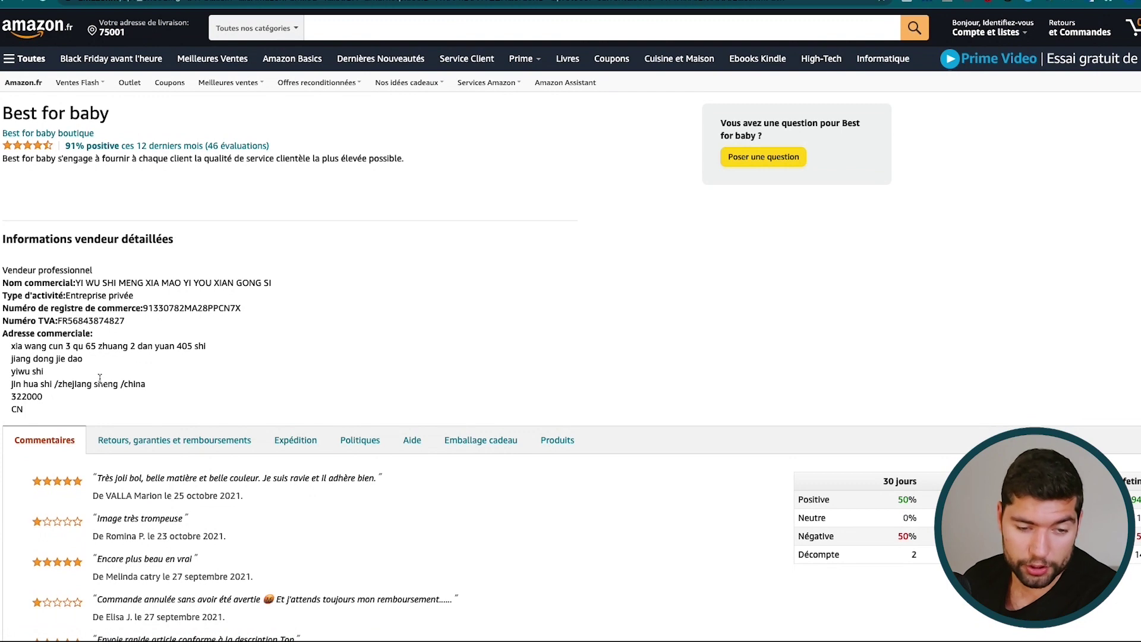
{"action": "left_click", "coordinate": [542, 442]}
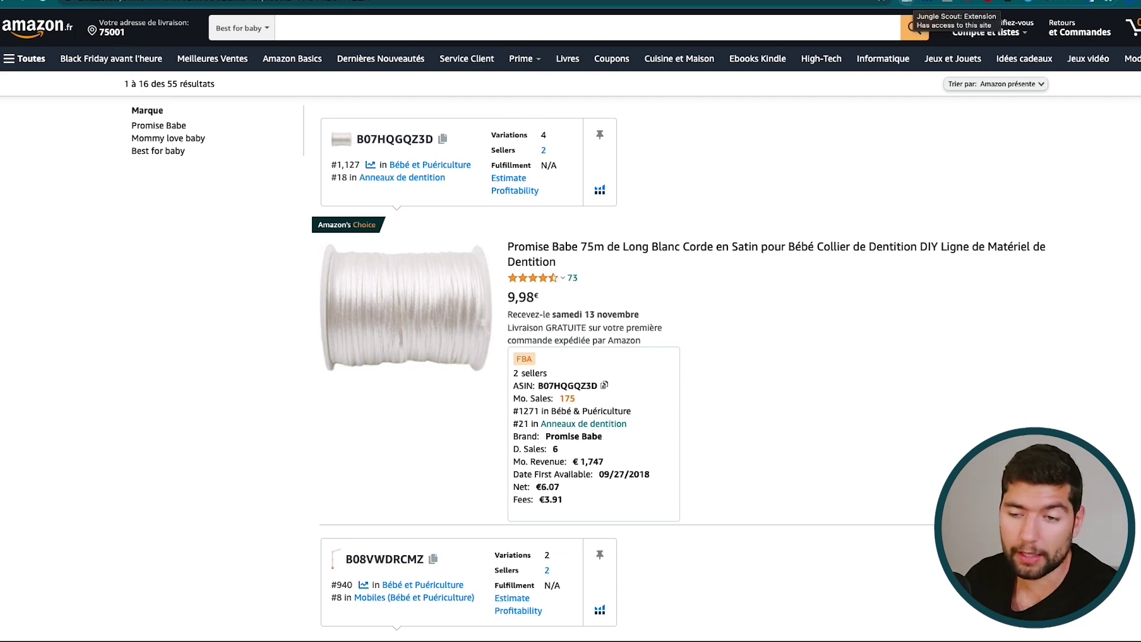
List the Best for baby shop's products in Jungle Scout with more results loaded, sorted by monthly revenue
{"action": "left_click", "coordinate": [904, 4]}
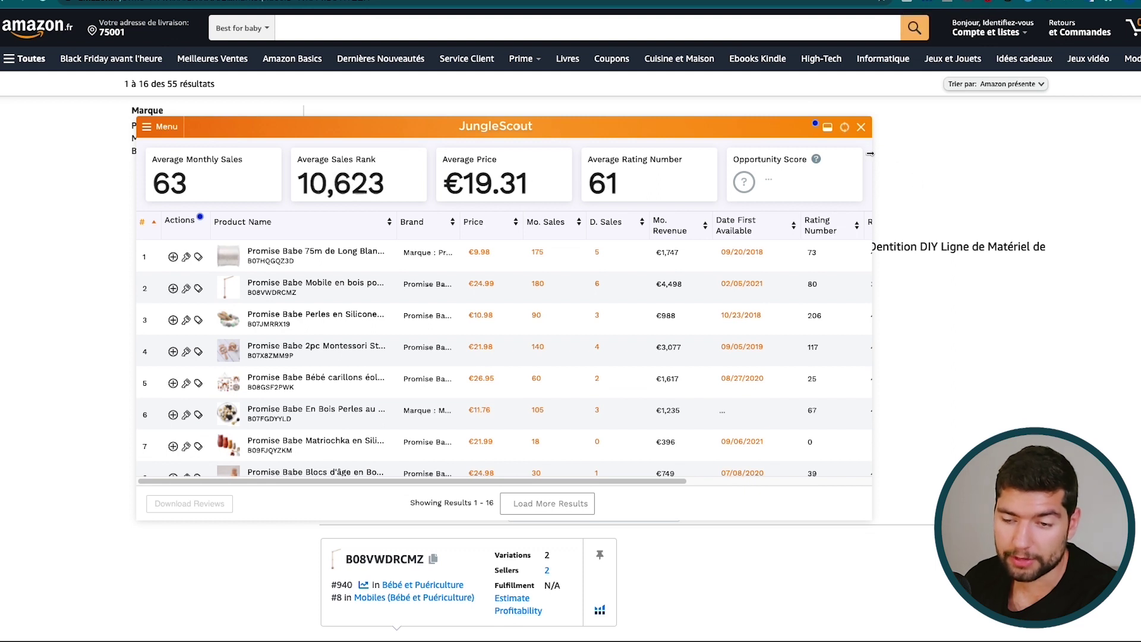
{"action": "left_click_drag", "start_coordinate": [871, 137], "coordinate": [1065, 136]}
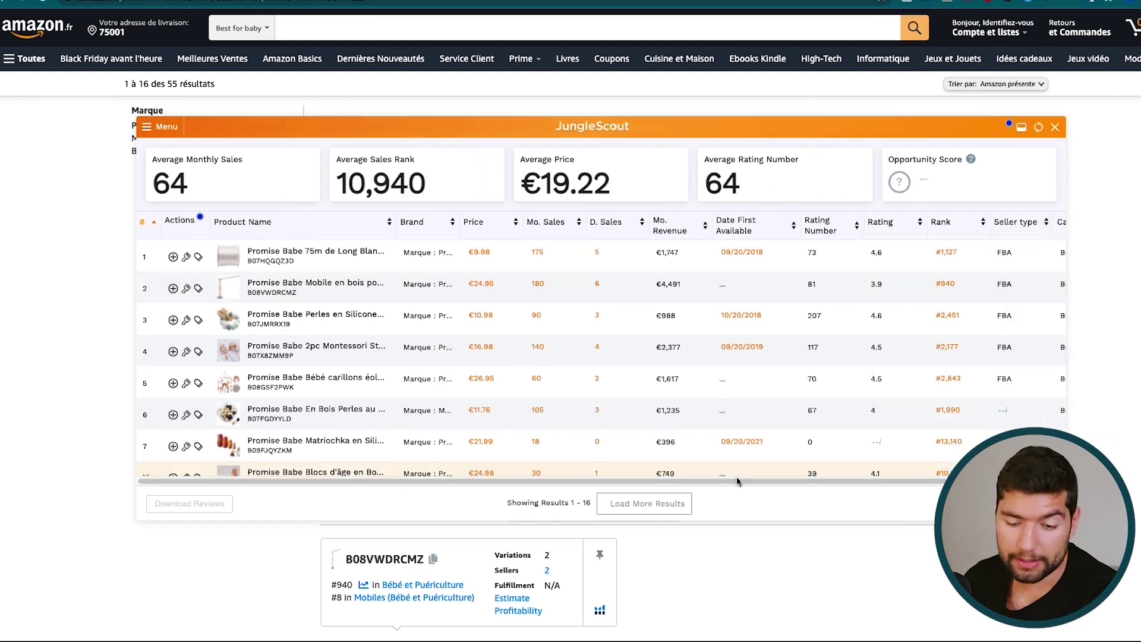
{"action": "left_click", "coordinate": [670, 505]}
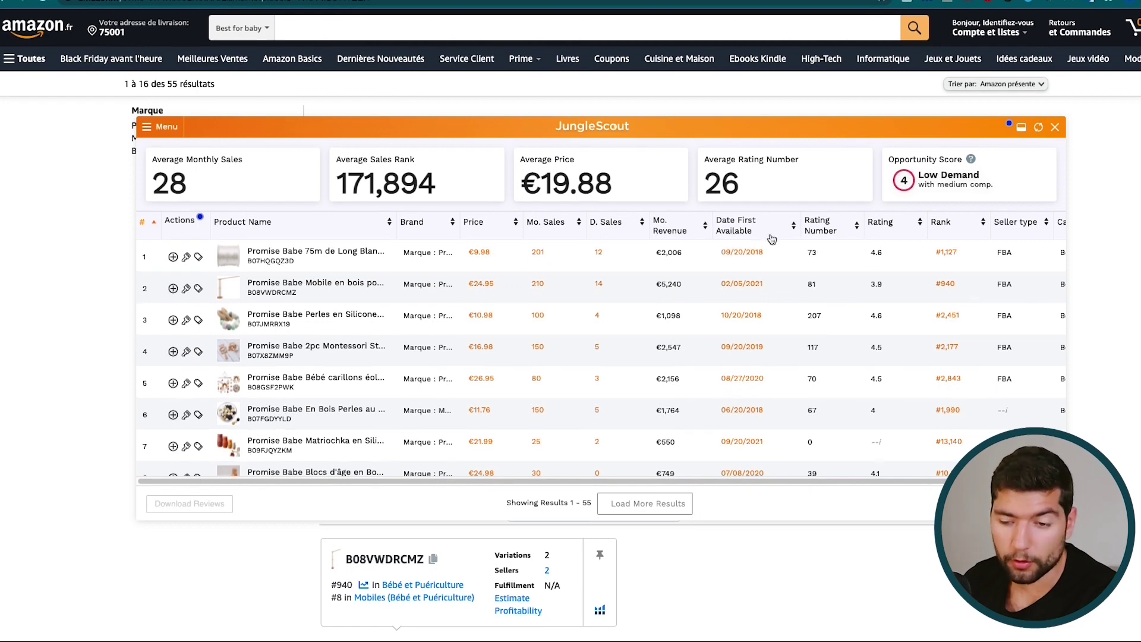
{"action": "left_click", "coordinate": [710, 234]}
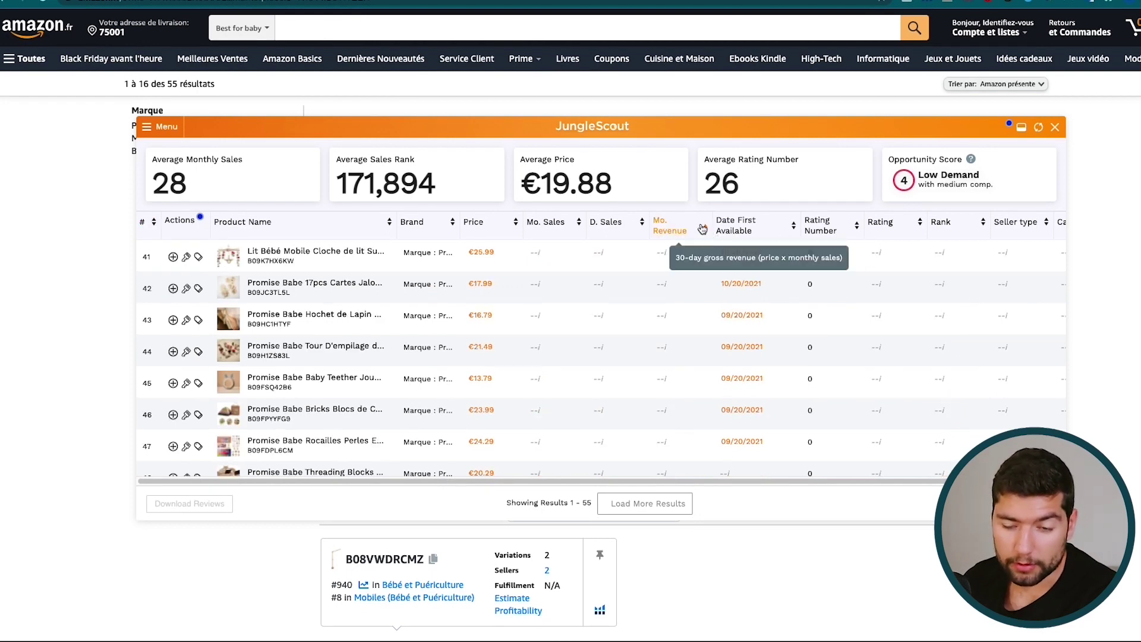
Sort the seller's products by highest monthly revenue and open the Promise Babe Mobile en bois product with ASIN B08VWDRCMZ
{"action": "left_click", "coordinate": [711, 234]}
{"action": "mouse_move", "coordinate": [321, 256]}
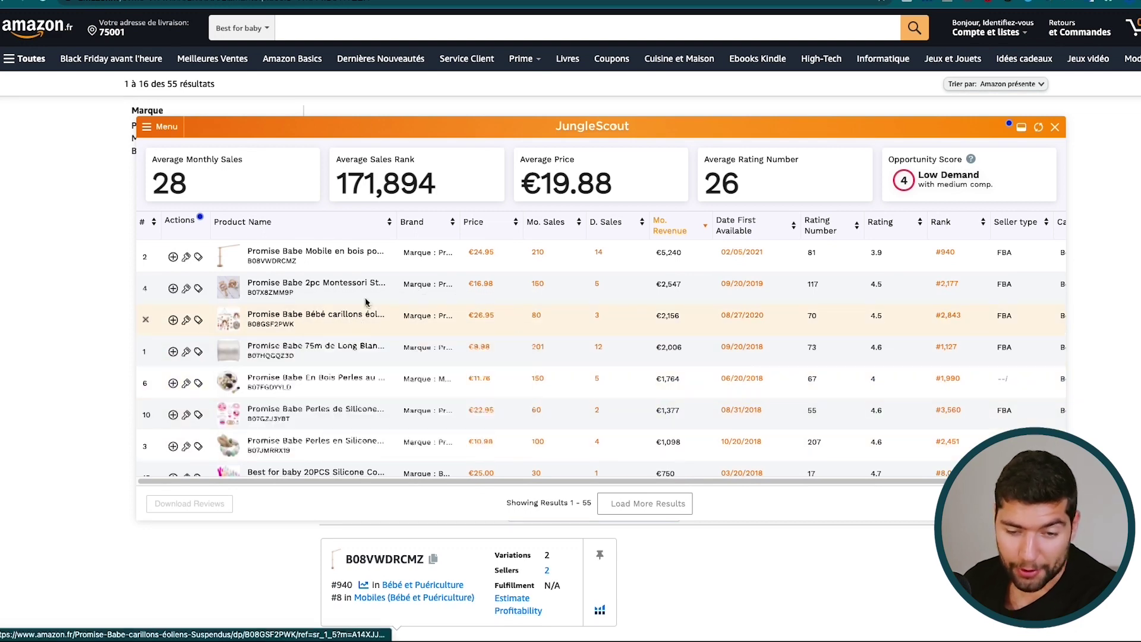
{"action": "double_click", "coordinate": [813, 253]}
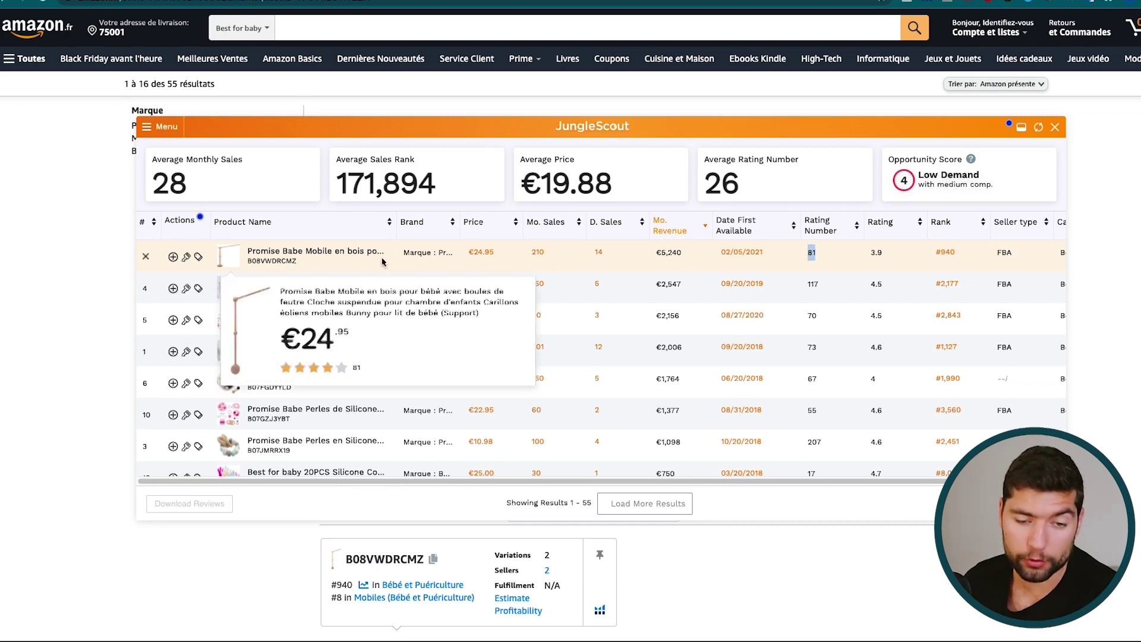
{"action": "left_click", "coordinate": [343, 254]}
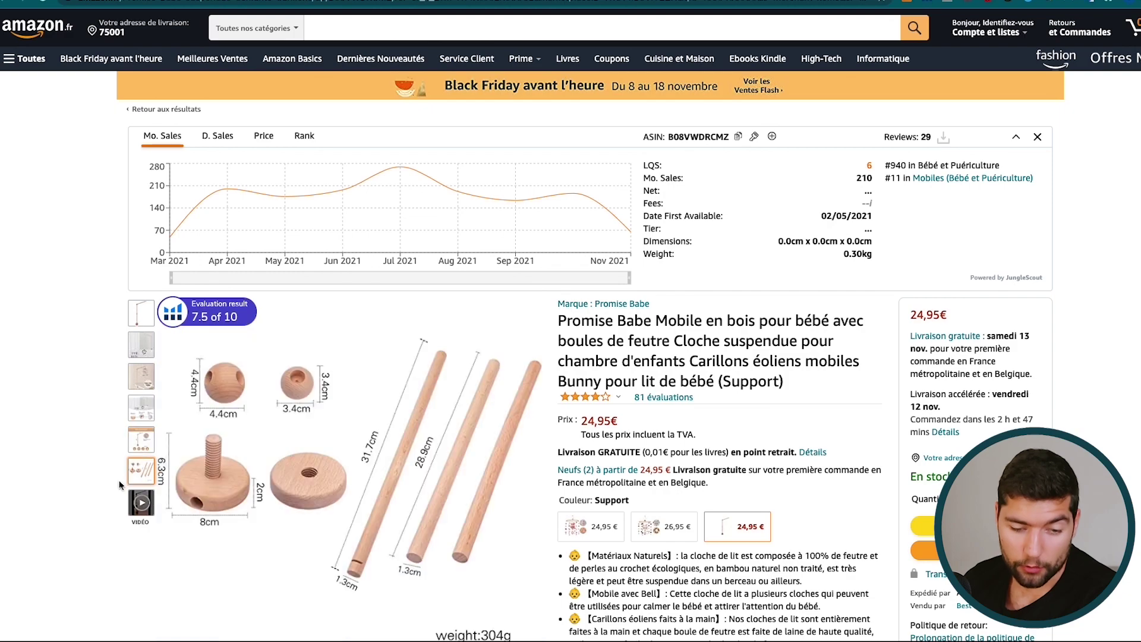
{"action": "scroll", "coordinate": [793, 471], "scroll_direction": "down", "scroll_amount": 2}
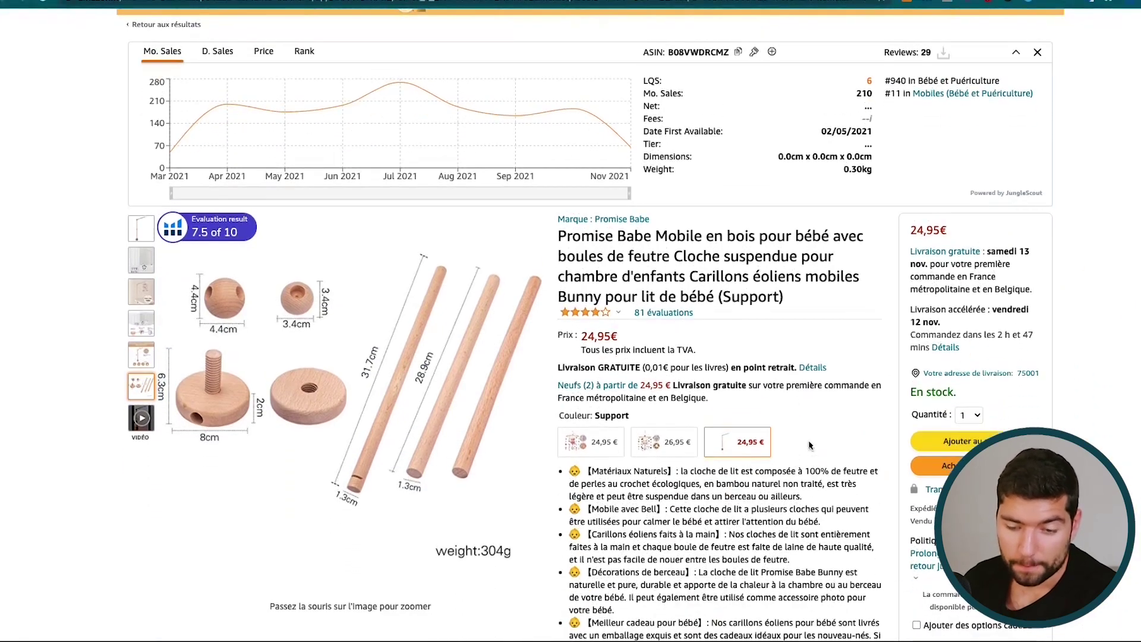
{"action": "scroll", "coordinate": [618, 135], "scroll_direction": "up", "scroll_amount": 2}
Record the product in row 5 of the Recherche produit sheet: ASIN B08VWDRCMZ, name "Mobile en bois pour bébé" and its Amazon link
{"action": "left_click", "coordinate": [738, 136]}
{"action": "key", "text": "ctrl+Tab"}
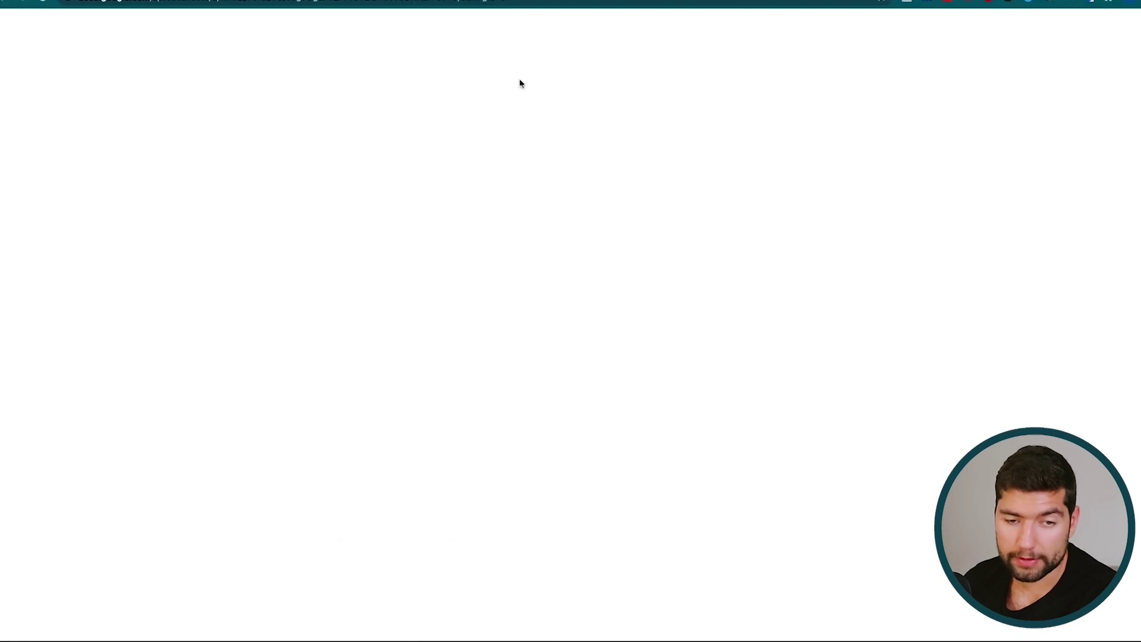
{"action": "left_click", "coordinate": [61, 164]}
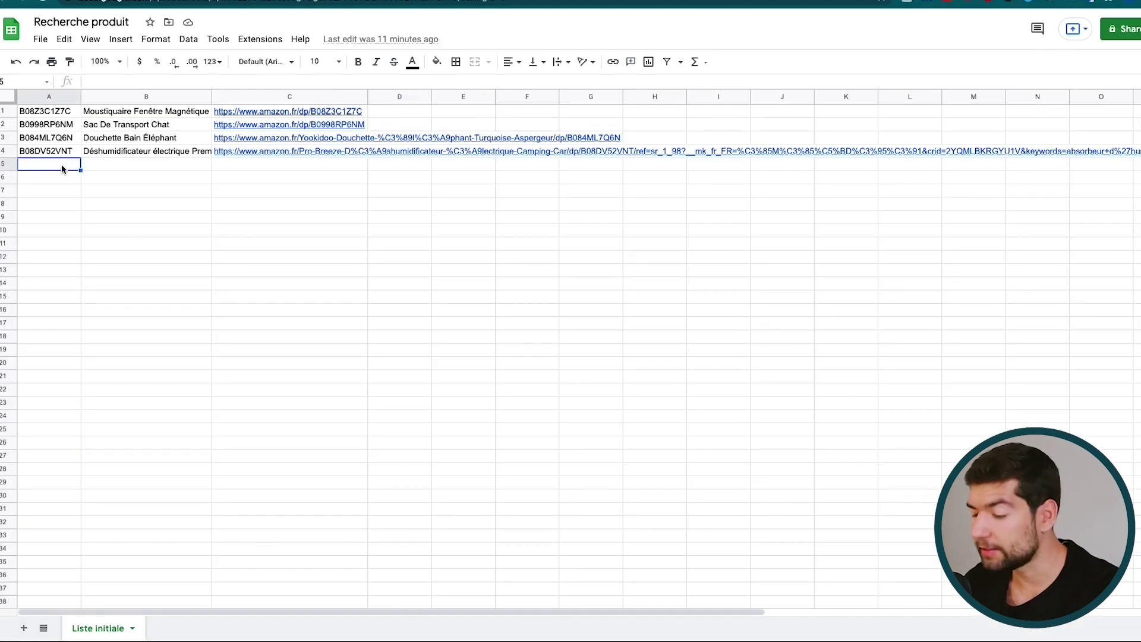
{"action": "key", "text": "ctrl+v"}
{"action": "left_click_drag", "start_coordinate": [386, 309], "coordinate": [395, 296]}
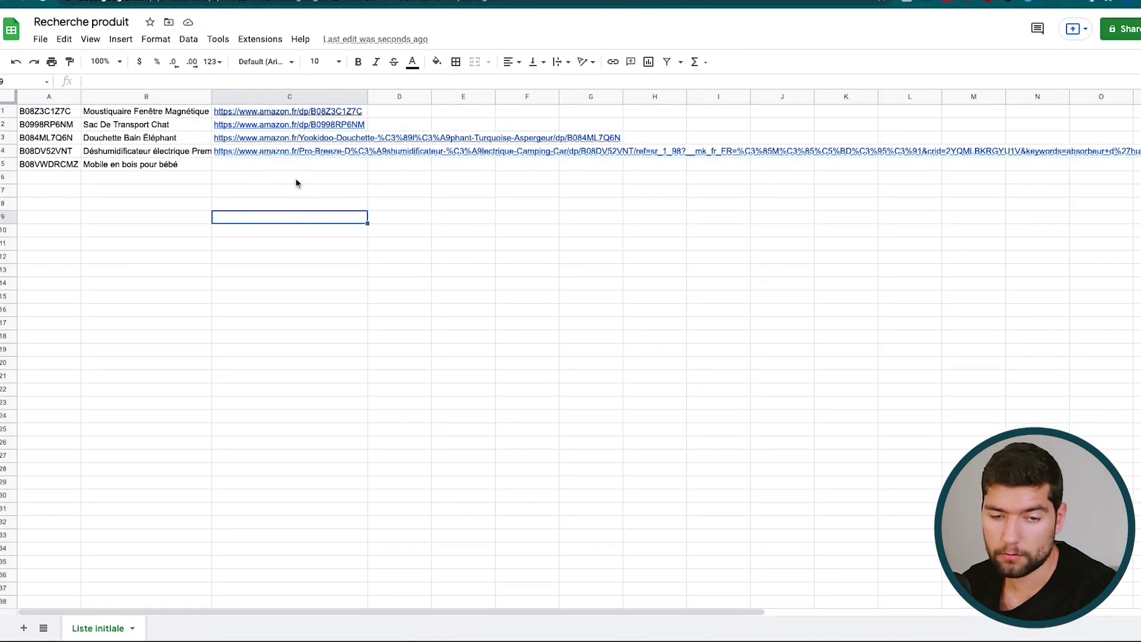
{"action": "left_click", "coordinate": [294, 169]}
{"action": "key", "text": "ctrl+v"}
{"action": "left_click", "coordinate": [523, 256]}
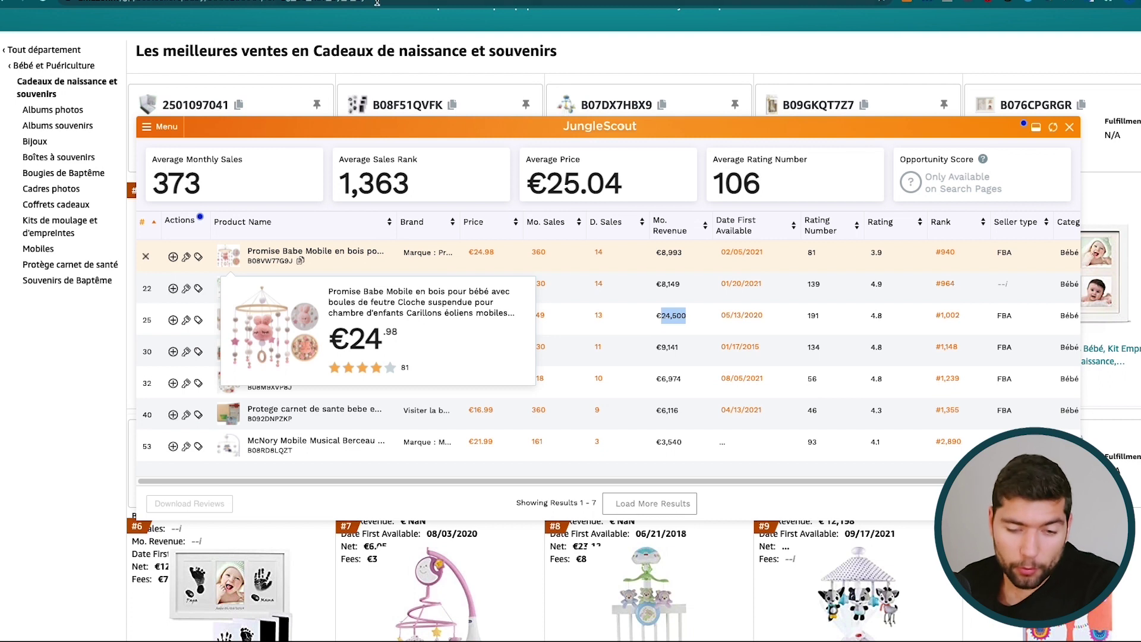
Open the Bougies de Baptême best sellers on Amazon and list them in Jungle Scout by highest monthly revenue
{"action": "left_click", "coordinate": [1070, 128]}
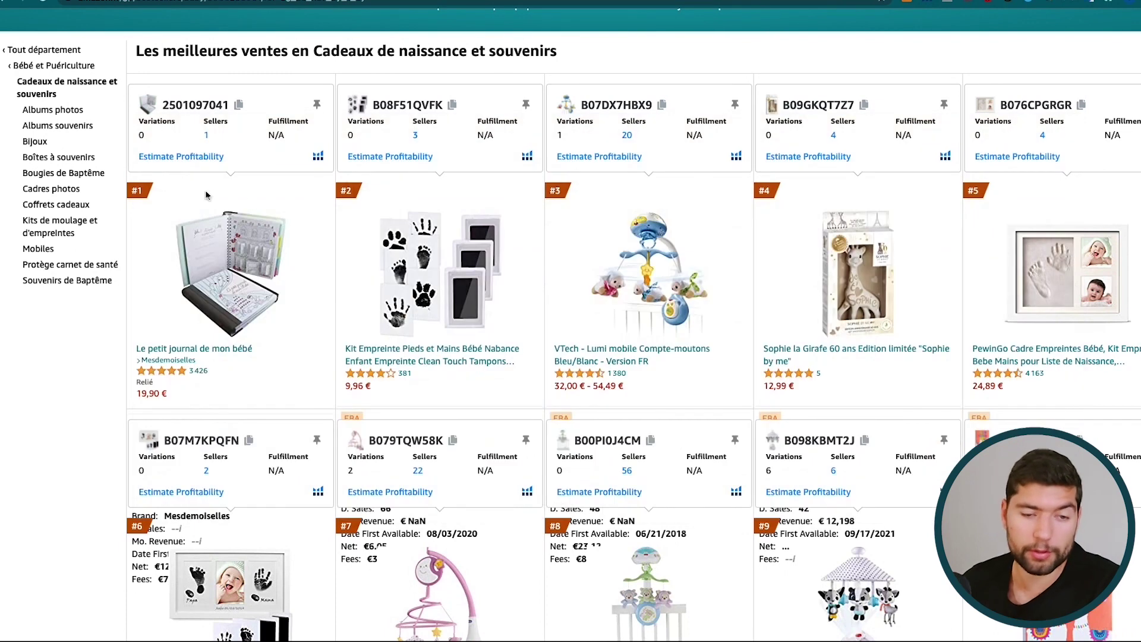
{"action": "left_click", "coordinate": [61, 174]}
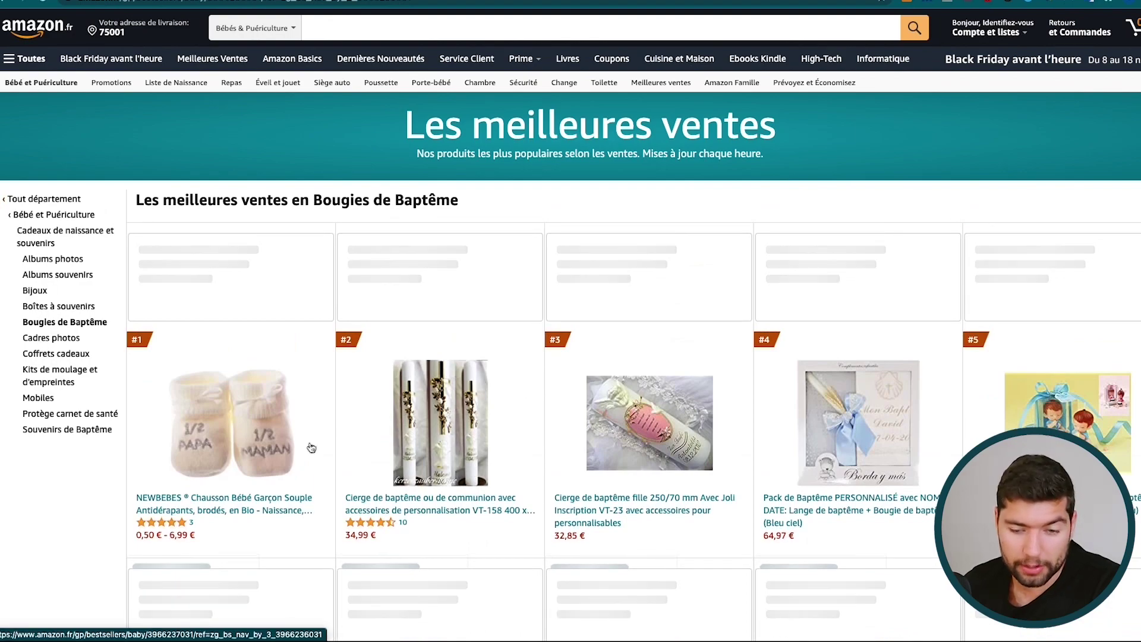
{"action": "scroll", "coordinate": [567, 423], "scroll_direction": "down", "scroll_amount": 1}
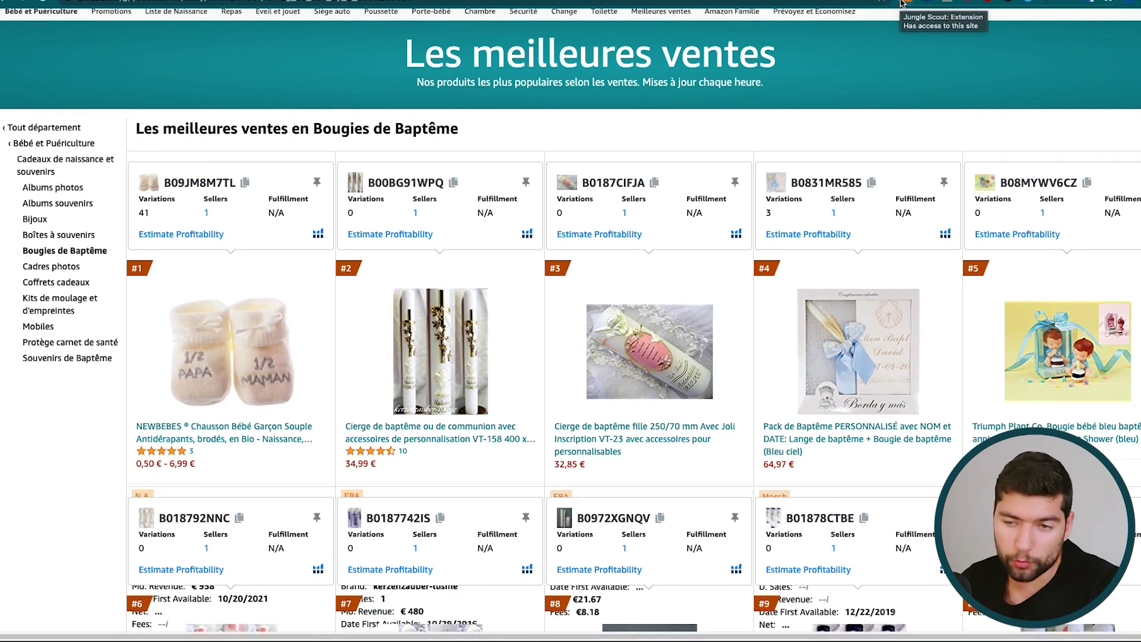
{"action": "left_click", "coordinate": [902, 3]}
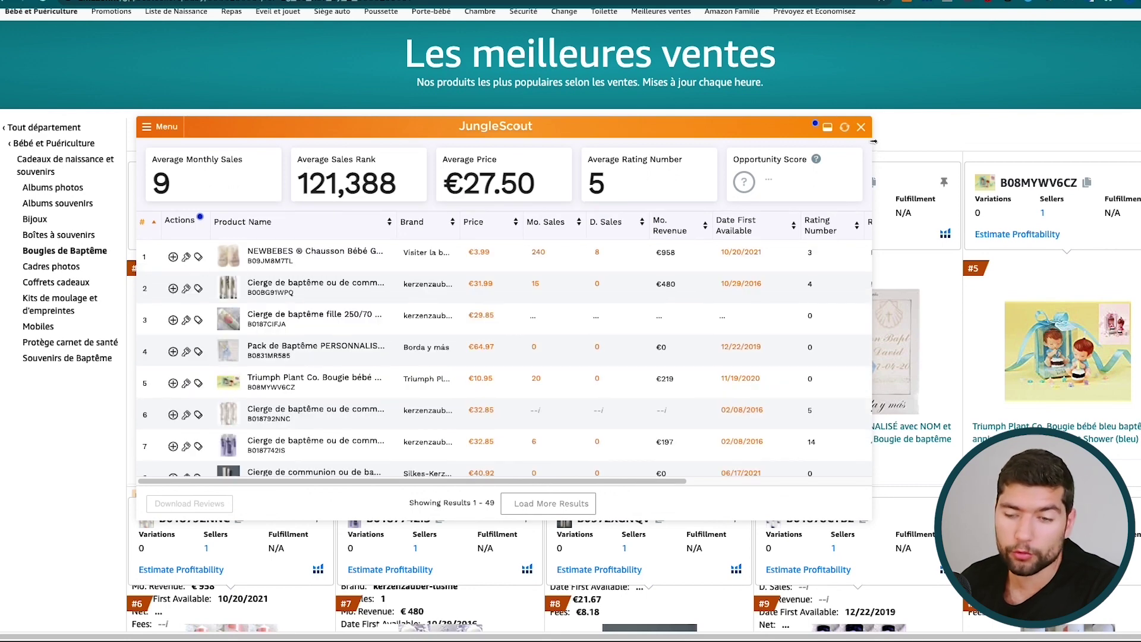
{"action": "left_click", "coordinate": [700, 224]}
{"action": "left_click", "coordinate": [699, 223]}
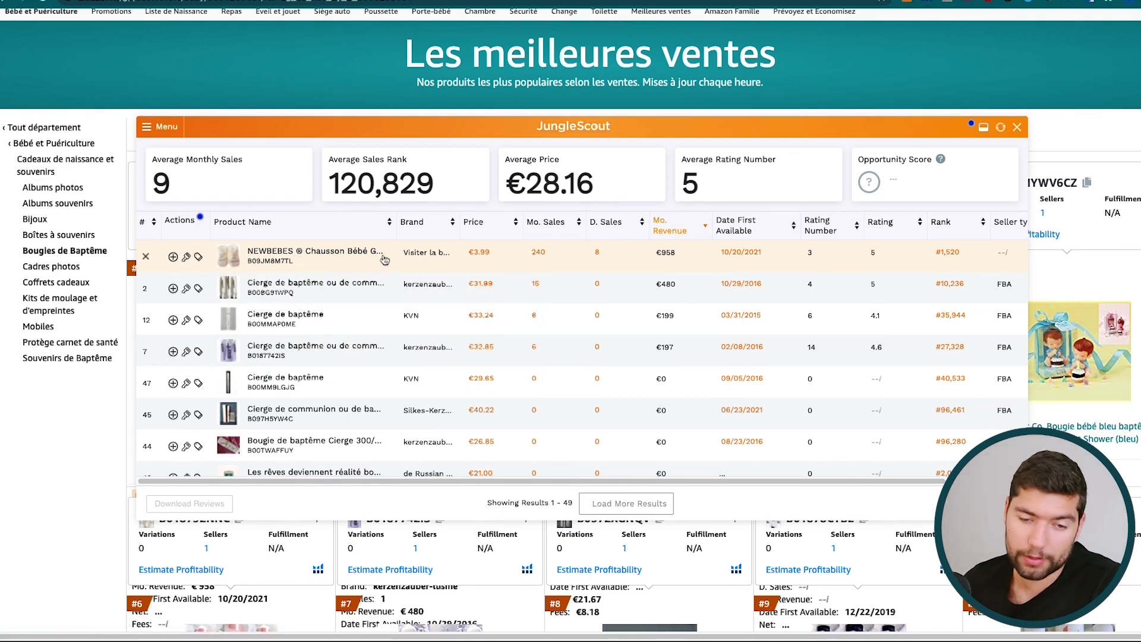
Close the Jungle Scout list, return to Bébé et Puériculture and open the Poussettes et landaus best sellers
{"action": "left_click", "coordinate": [1017, 127]}
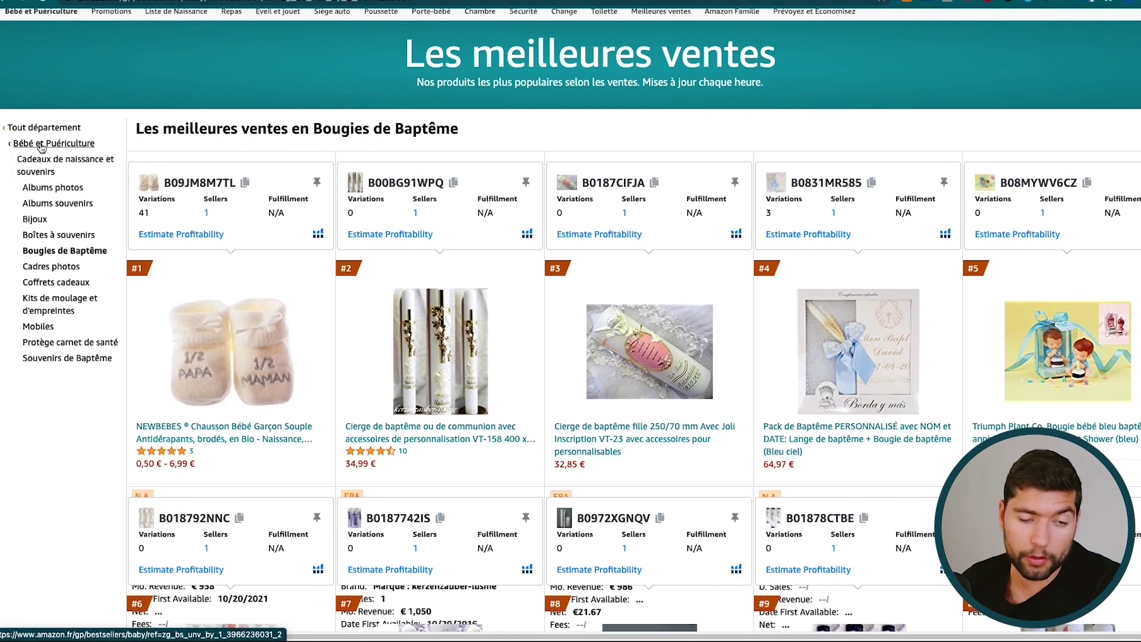
{"action": "left_click", "coordinate": [62, 163]}
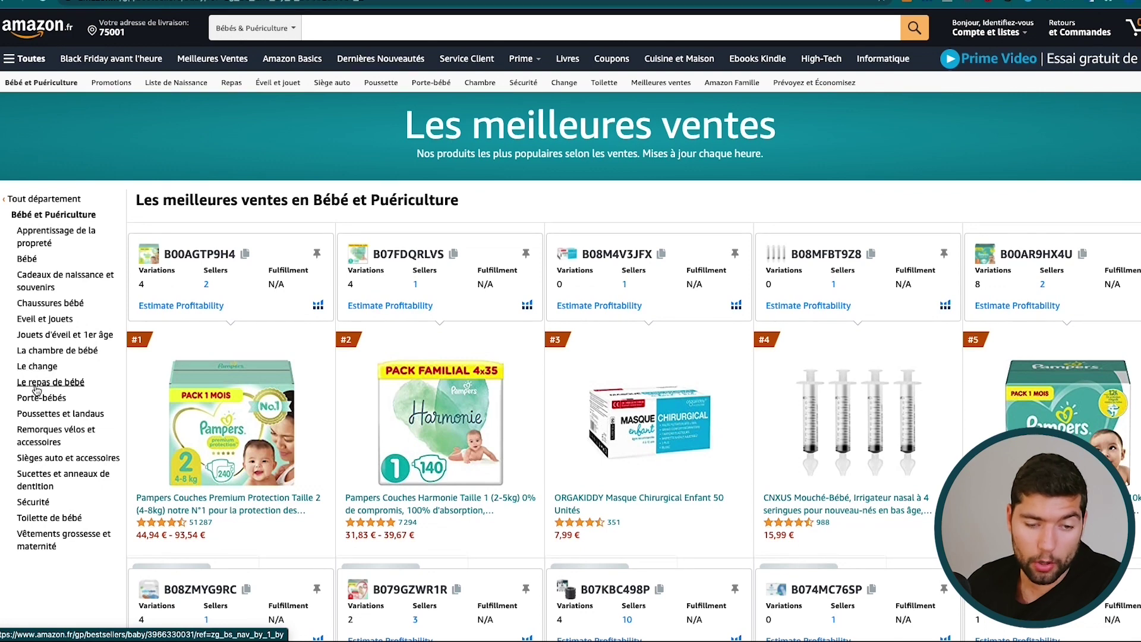
{"action": "left_click", "coordinate": [51, 418]}
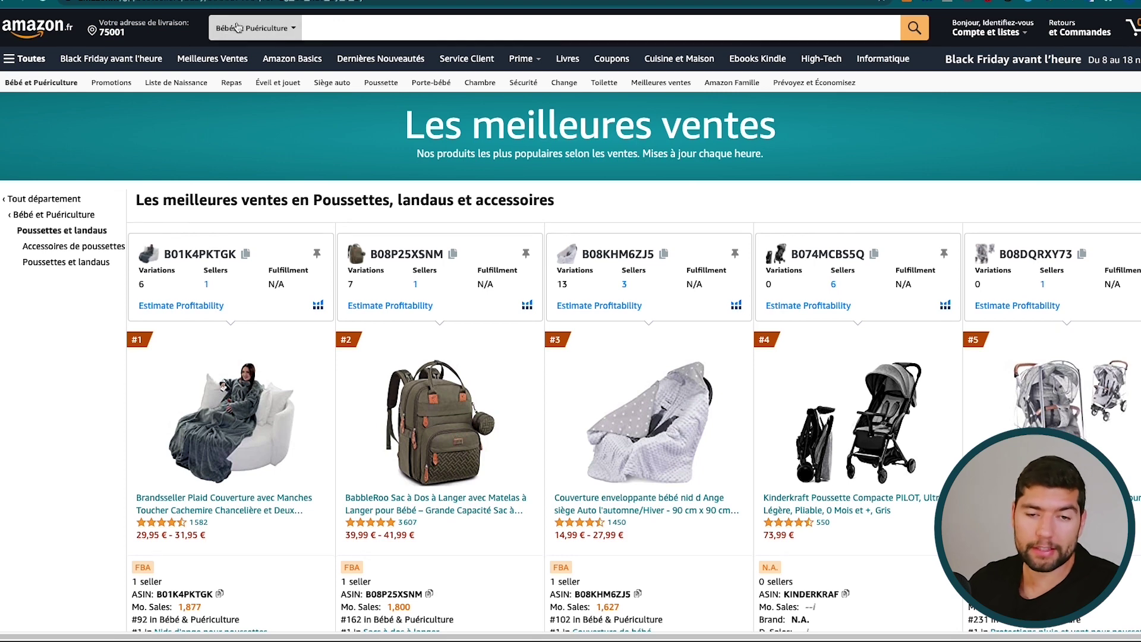
Review the candidate list in the Recherche produit sheet and the product research process board in Miro
{"action": "left_click", "coordinate": [350, 22]}
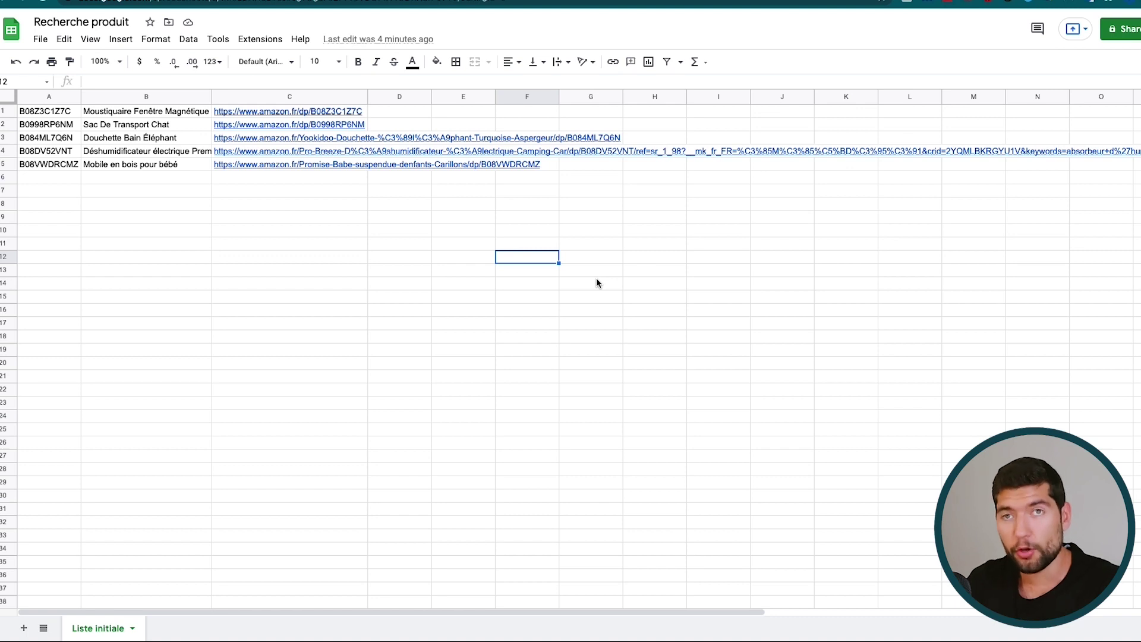
{"action": "left_click_drag", "start_coordinate": [62, 112], "coordinate": [73, 362]}
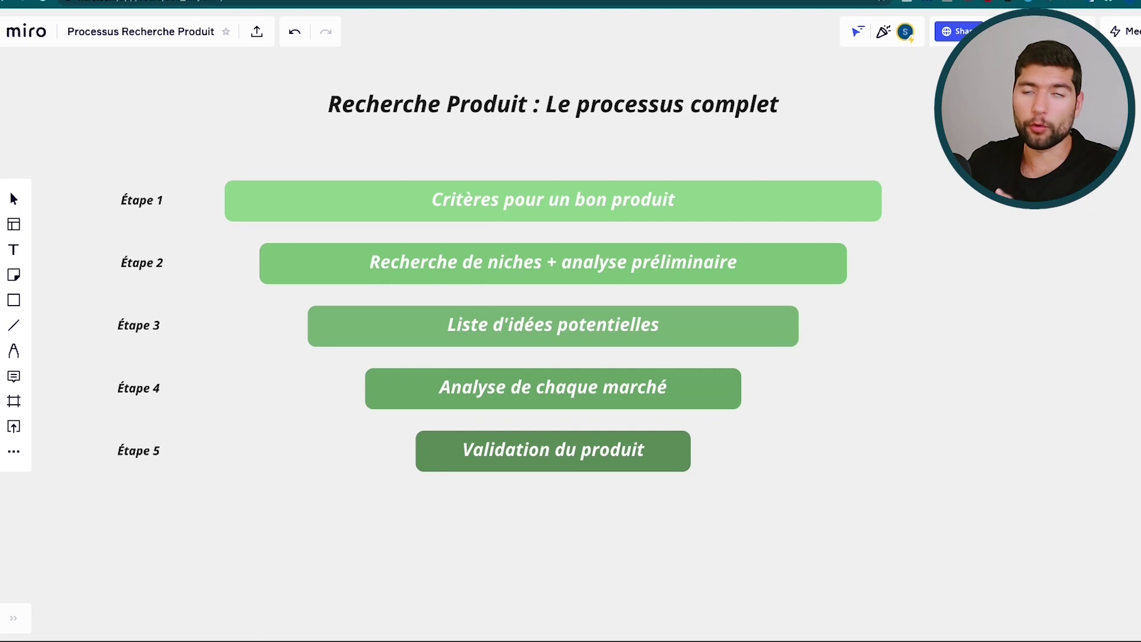
{"action": "key", "text": "ctrl+backslash"}
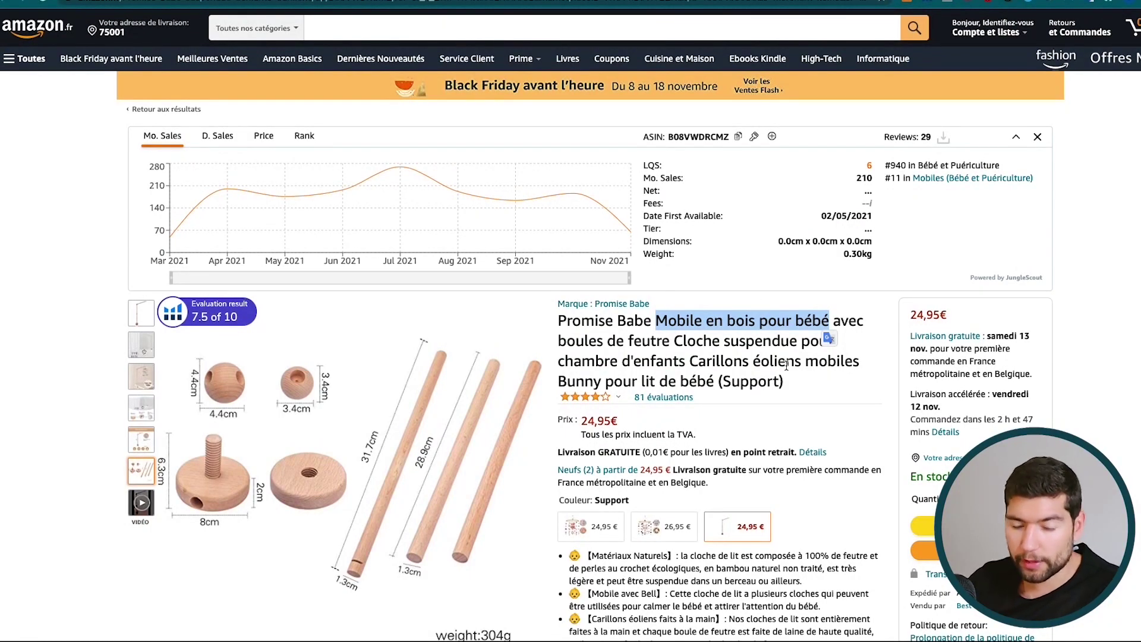
Look over the Promise Babe mobile's product page and switch to Jungle Scout's Product Tracker
{"action": "scroll", "coordinate": [743, 402], "scroll_direction": "down", "scroll_amount": 3}
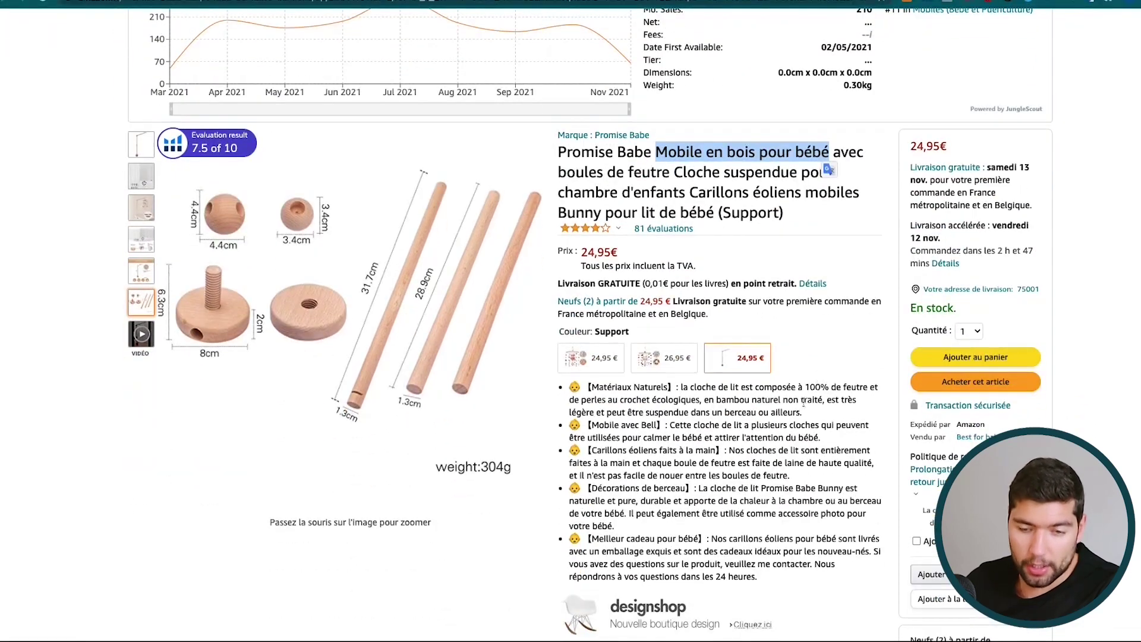
{"action": "scroll", "coordinate": [818, 377], "scroll_direction": "up", "scroll_amount": 3}
{"action": "left_click", "coordinate": [376, 2]}
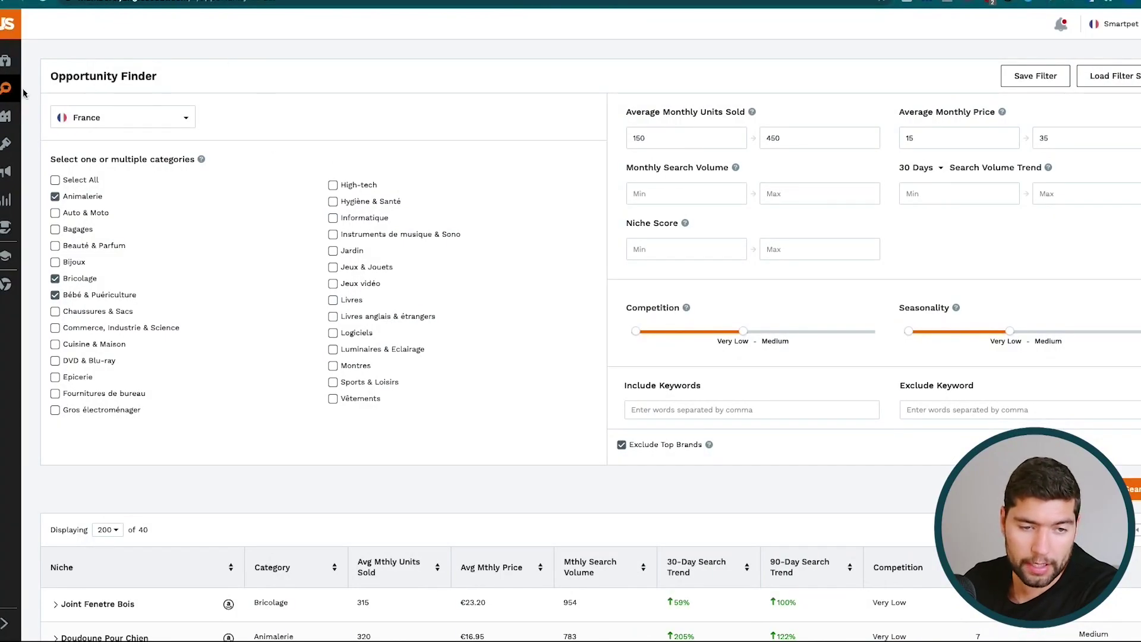
{"action": "mouse_move", "coordinate": [5, 93]}
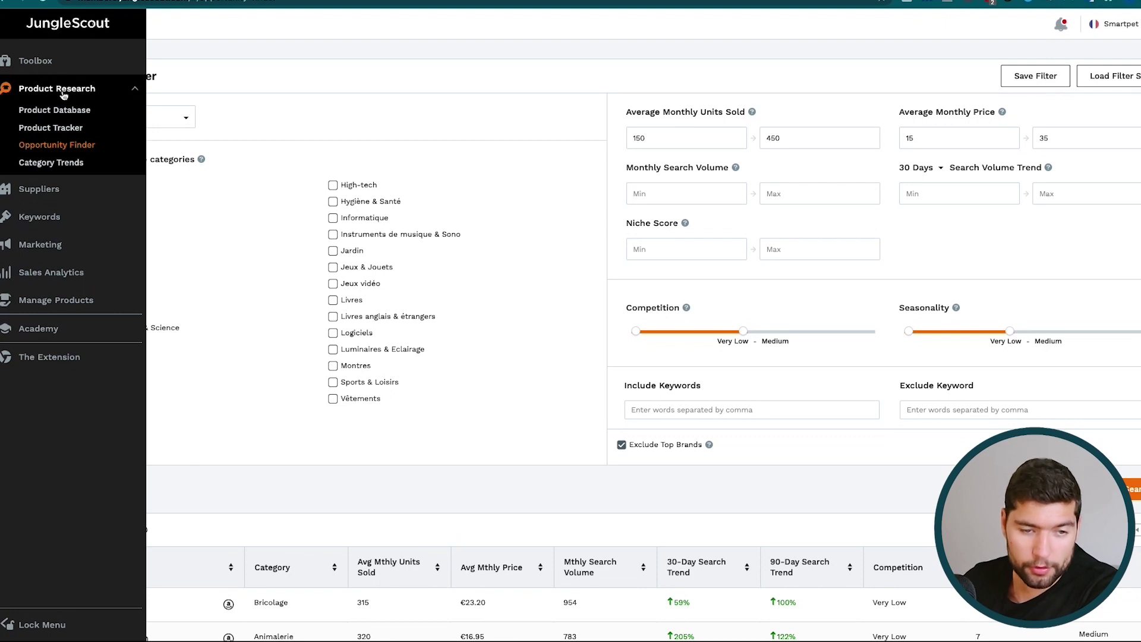
{"action": "left_click", "coordinate": [53, 129]}
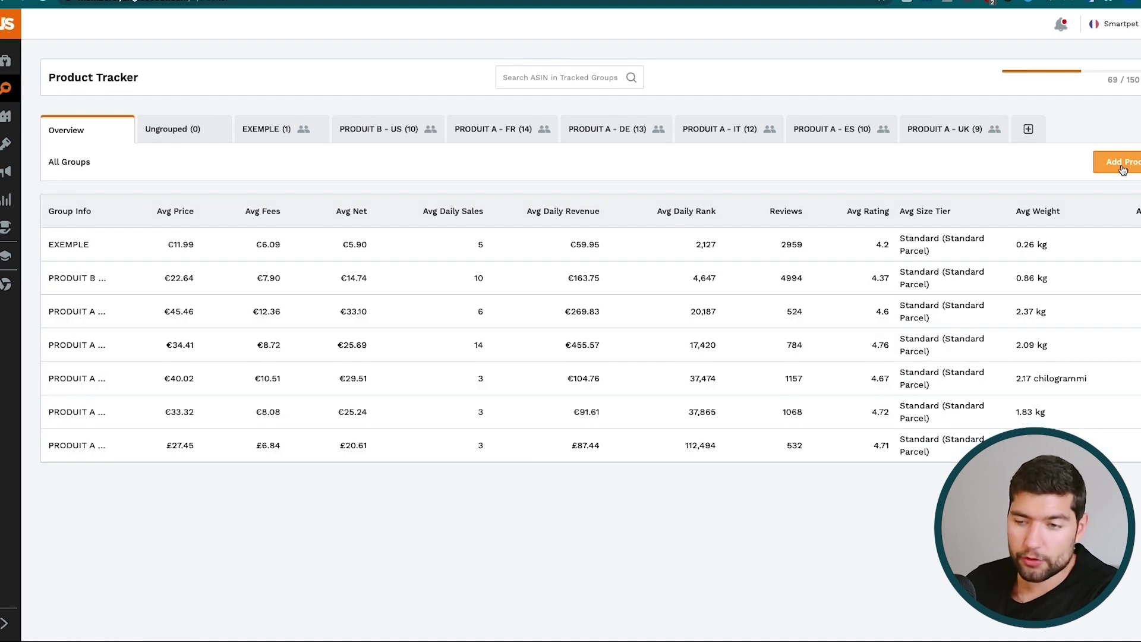
Add product B08VWDRCMZ from the France marketplace to the tracker in a new group named "MOBILE FR"
{"action": "left_click", "coordinate": [1123, 171]}
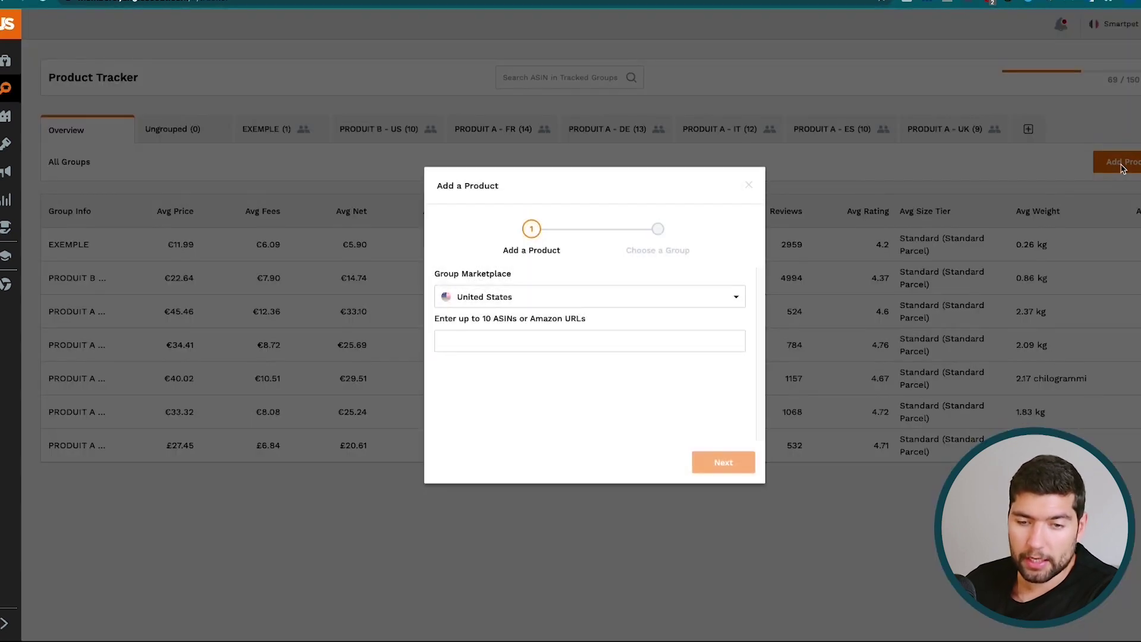
{"action": "left_click", "coordinate": [576, 304]}
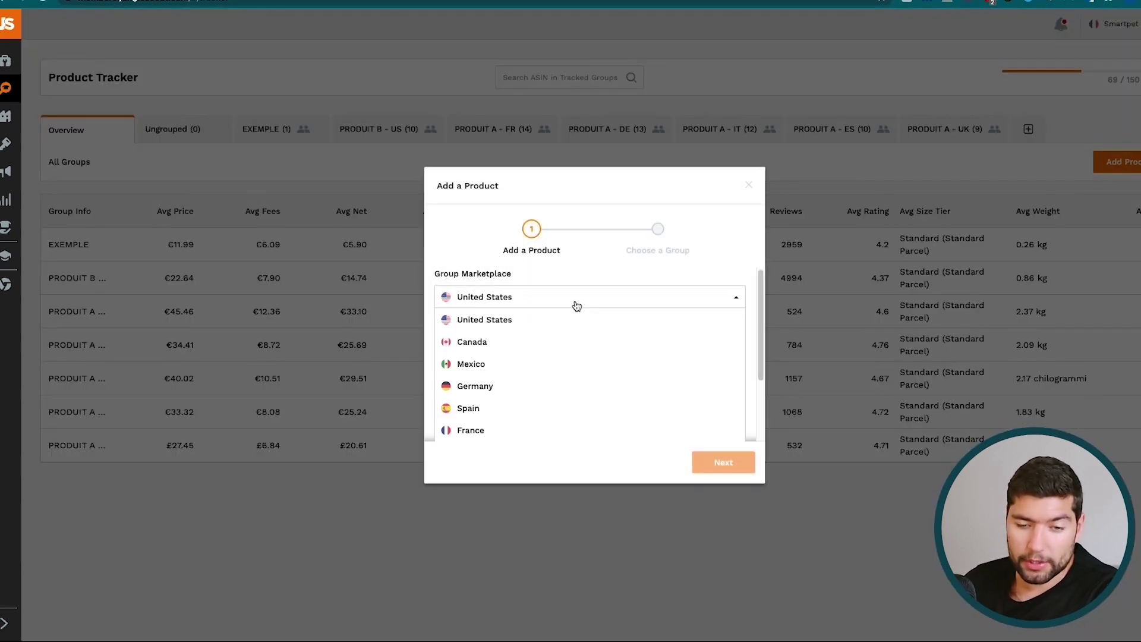
{"action": "left_click", "coordinate": [504, 427]}
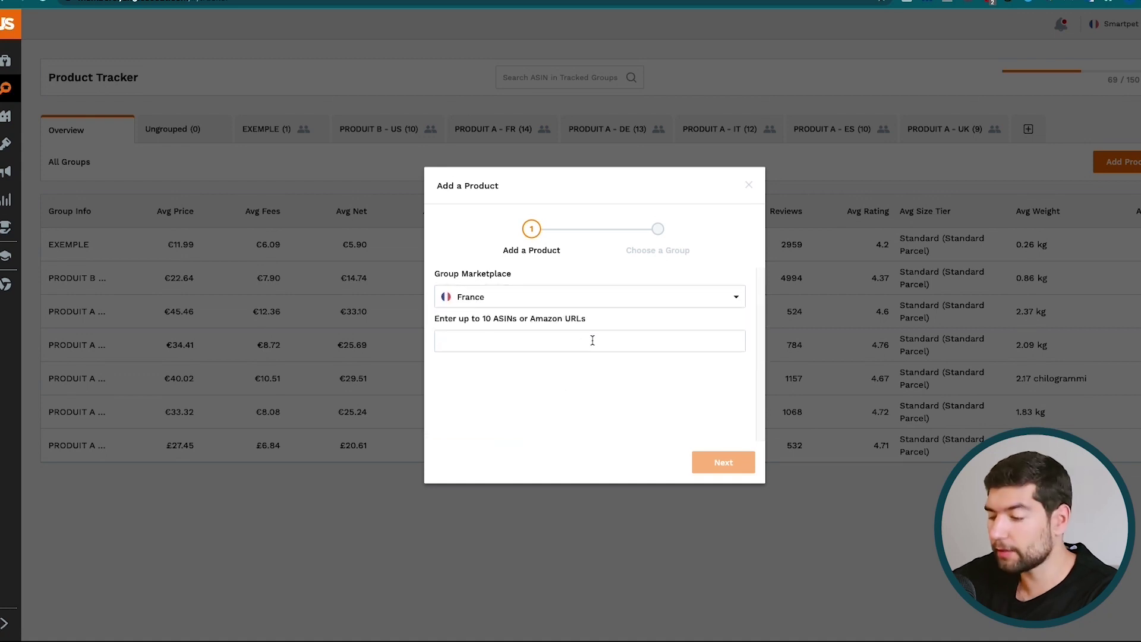
{"action": "type", "text": "B08VWDRCMZ"}
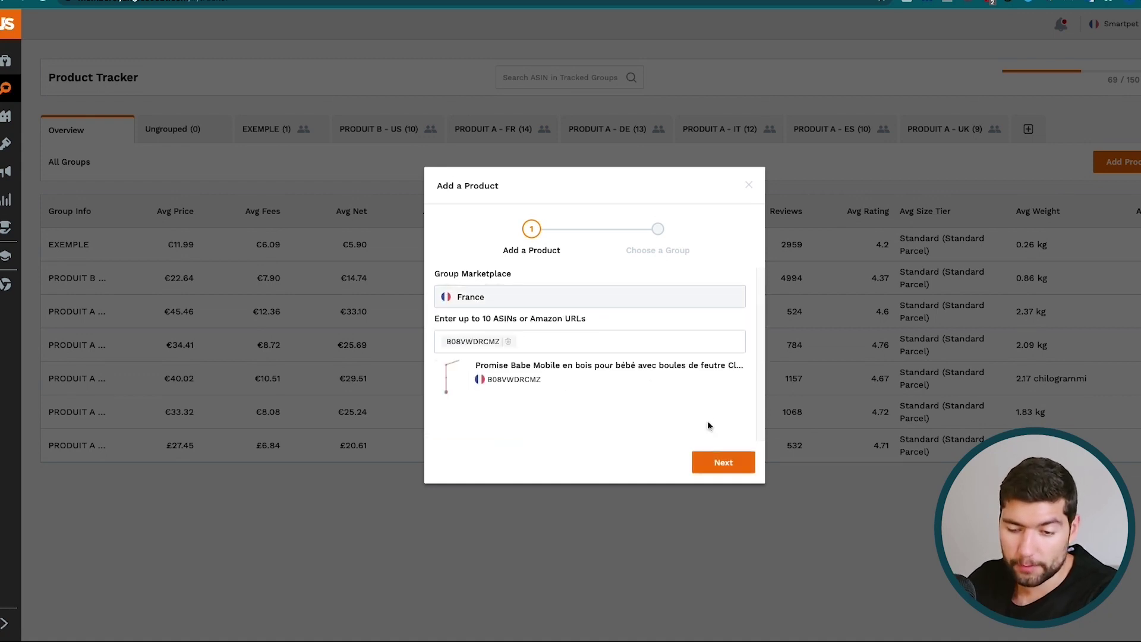
{"action": "left_click", "coordinate": [722, 464]}
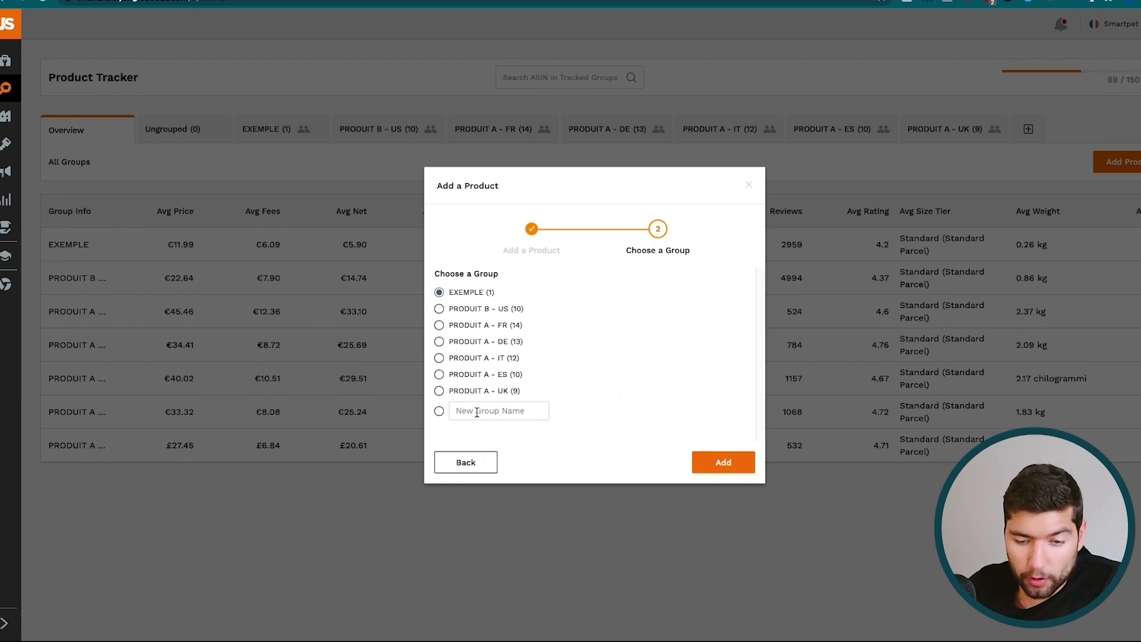
{"action": "left_click", "coordinate": [440, 411]}
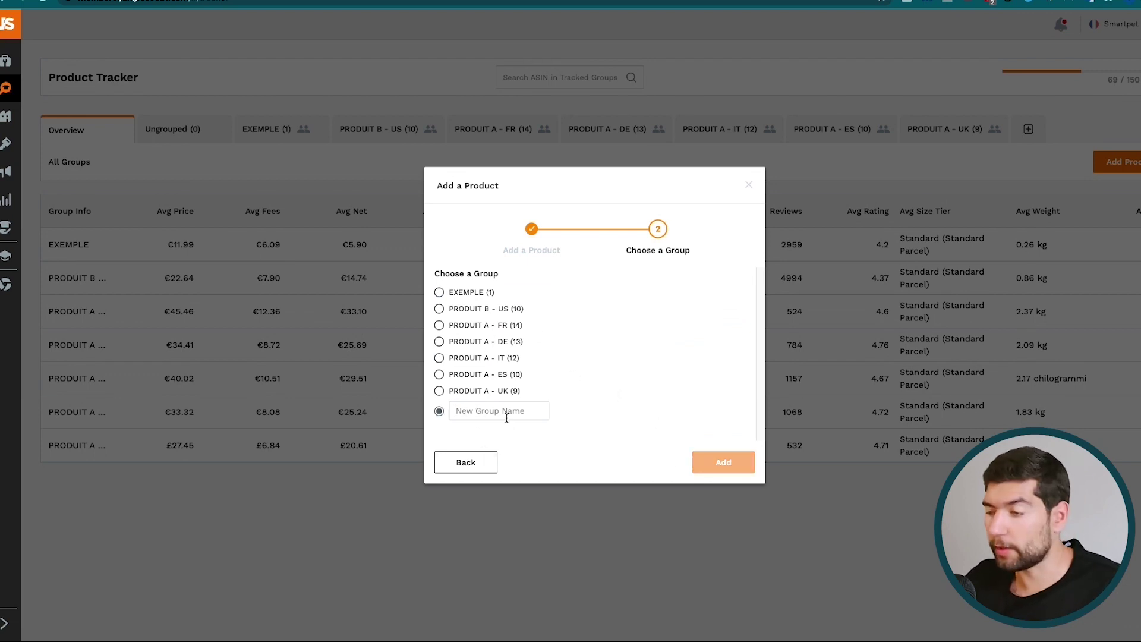
{"action": "type", "text": "MOBILE FR"}
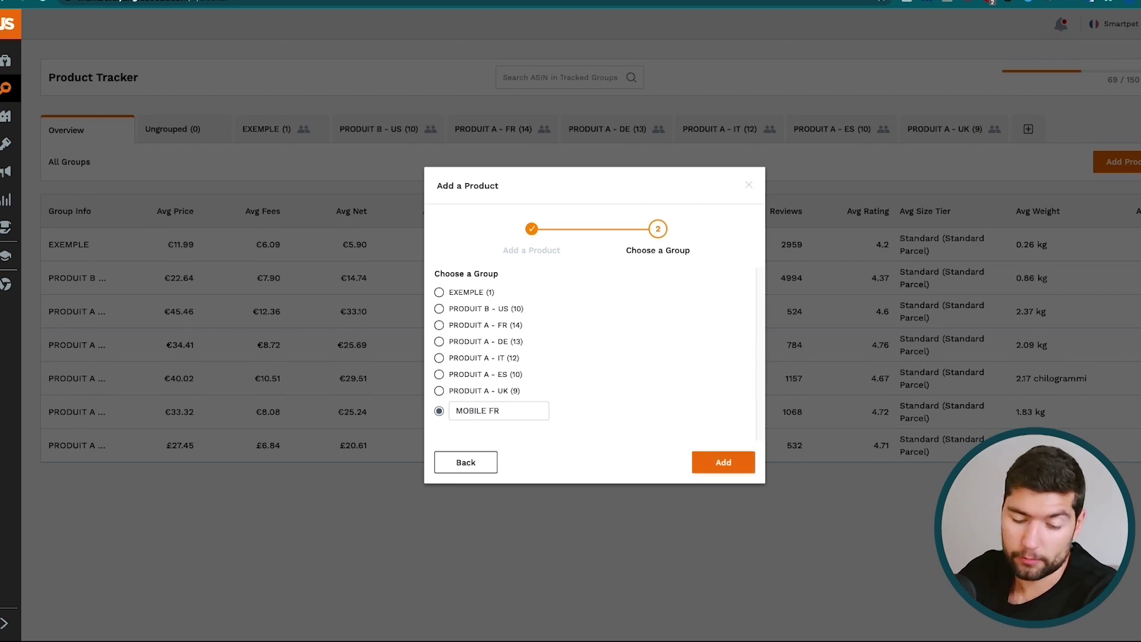
{"action": "left_click", "coordinate": [744, 463]}
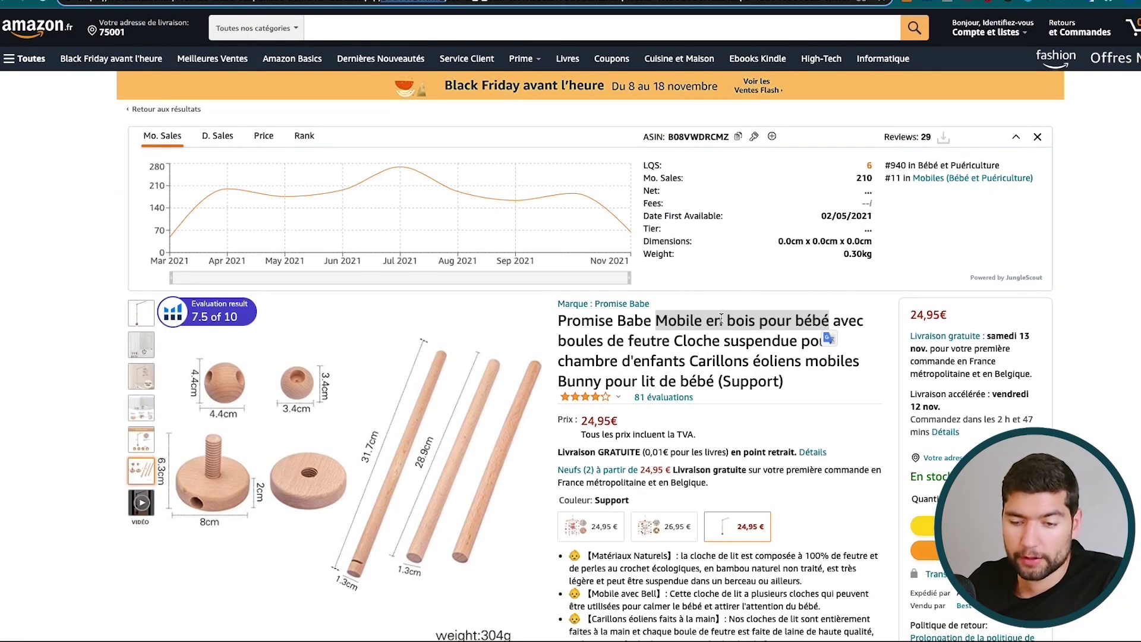
Search Amazon for "Mobile en bois pour bébé", copied from the product's title, and browse the competing products
{"action": "left_click", "coordinate": [684, 323]}
{"action": "left_click_drag", "start_coordinate": [657, 322], "coordinate": [829, 316]}
{"action": "key", "text": "ctrl+c"}
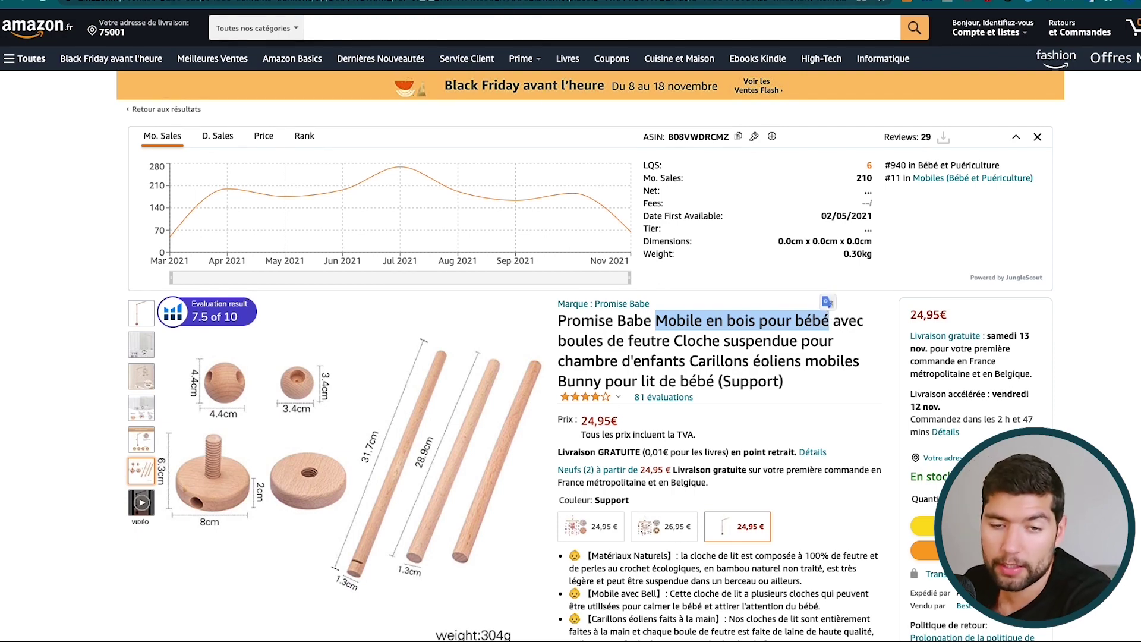
{"action": "left_click", "coordinate": [499, 29]}
{"action": "key", "text": "ctrl+v"}
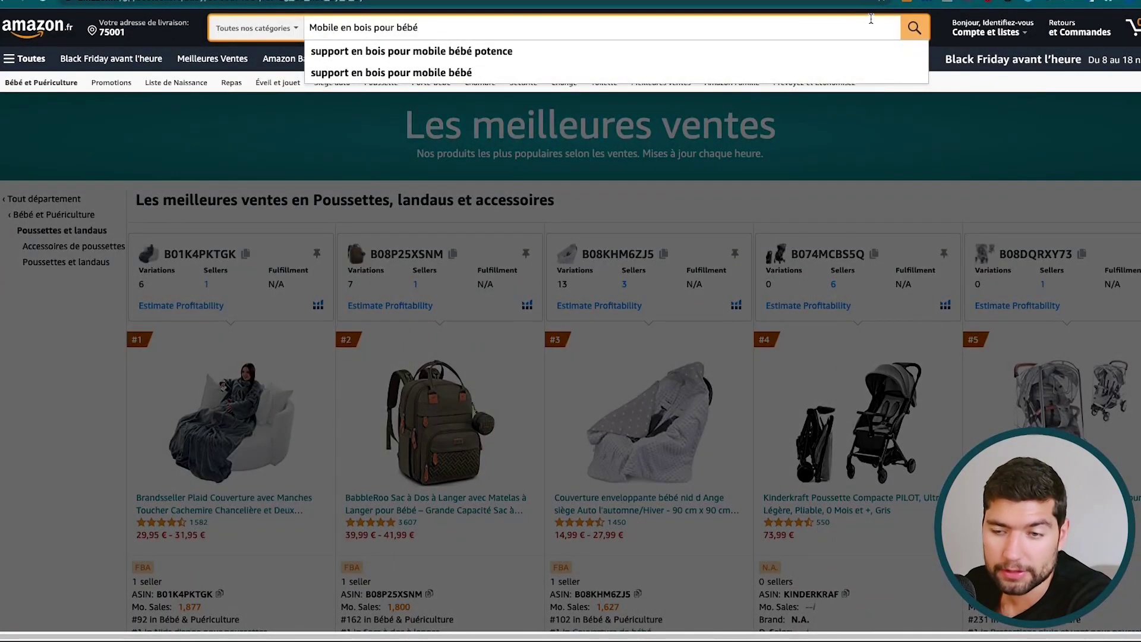
{"action": "left_click", "coordinate": [918, 30]}
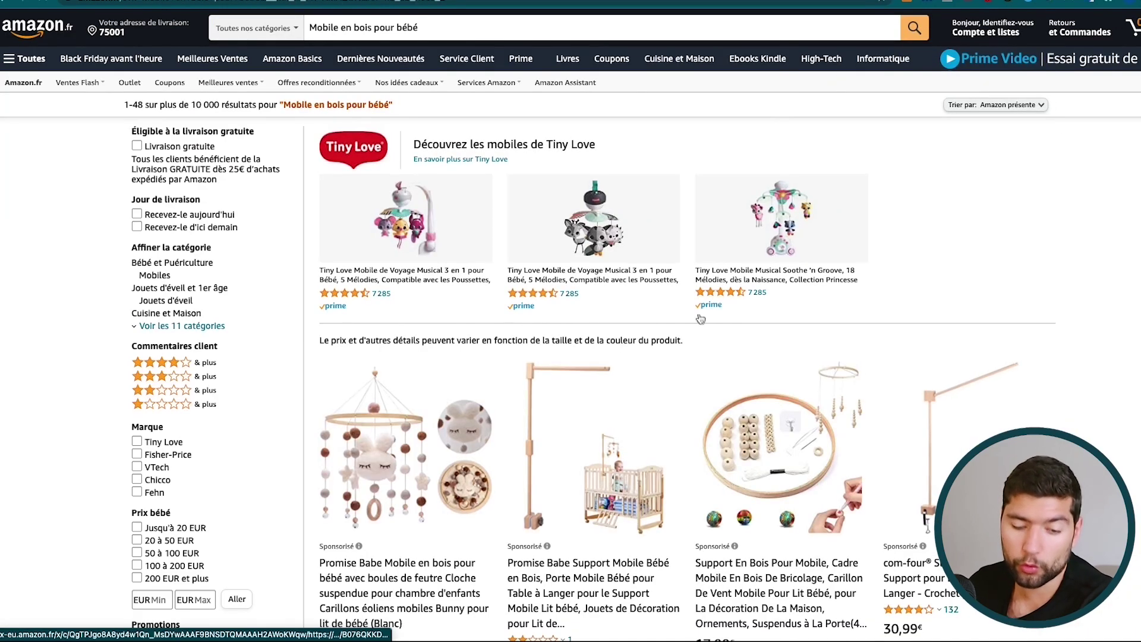
{"action": "scroll", "coordinate": [473, 486], "scroll_direction": "down", "scroll_amount": 5}
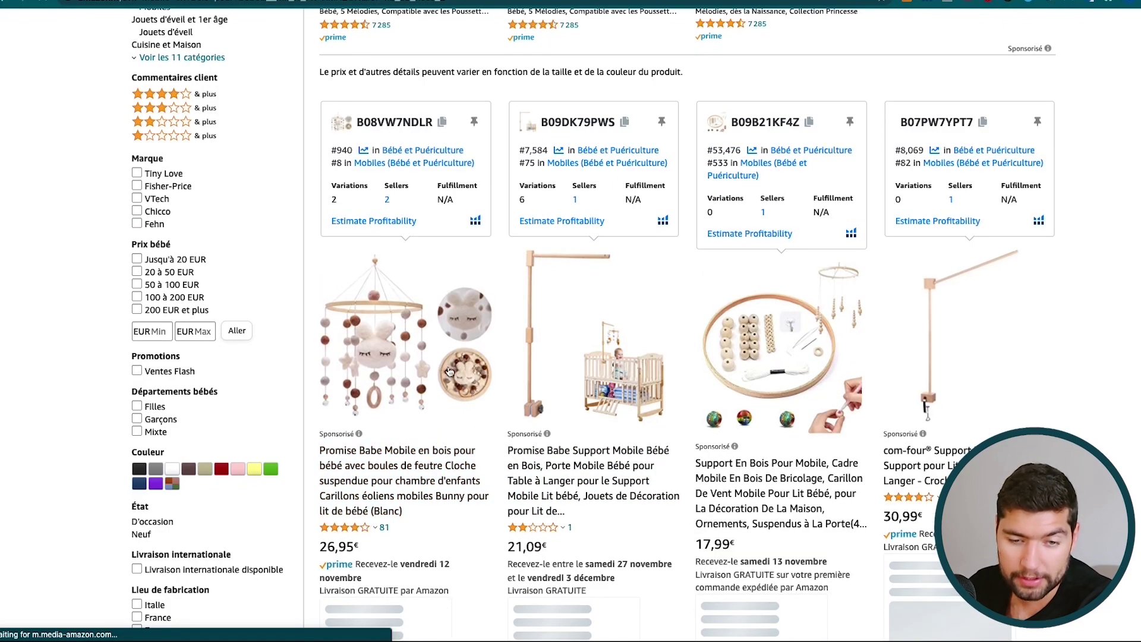
Copy the ASIN of the white Promise Babe mobile, B08VW7NDLR, and add it from the France marketplace to the MOBILE FR tracker group
{"action": "scroll", "coordinate": [433, 345], "scroll_direction": "down", "scroll_amount": 5}
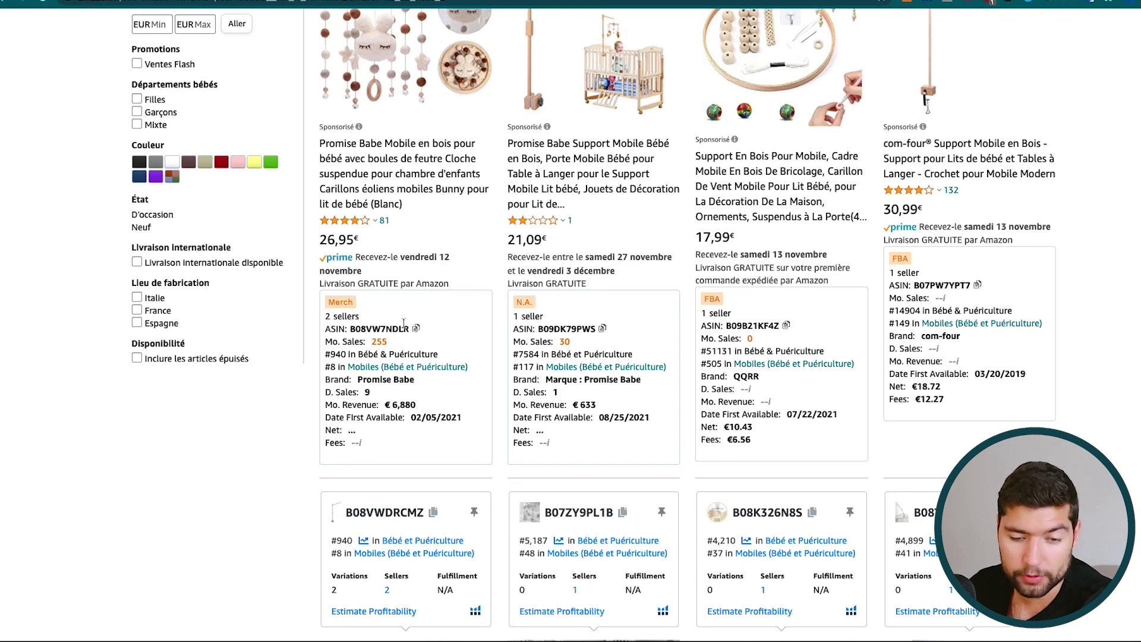
{"action": "left_click", "coordinate": [417, 329]}
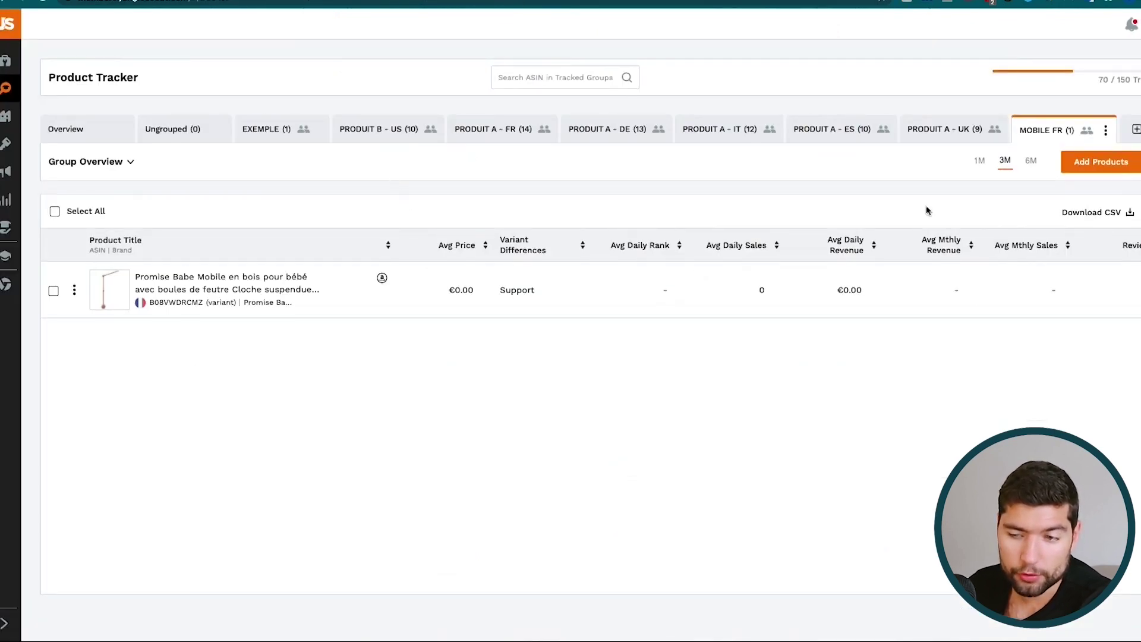
{"action": "left_click", "coordinate": [1117, 170]}
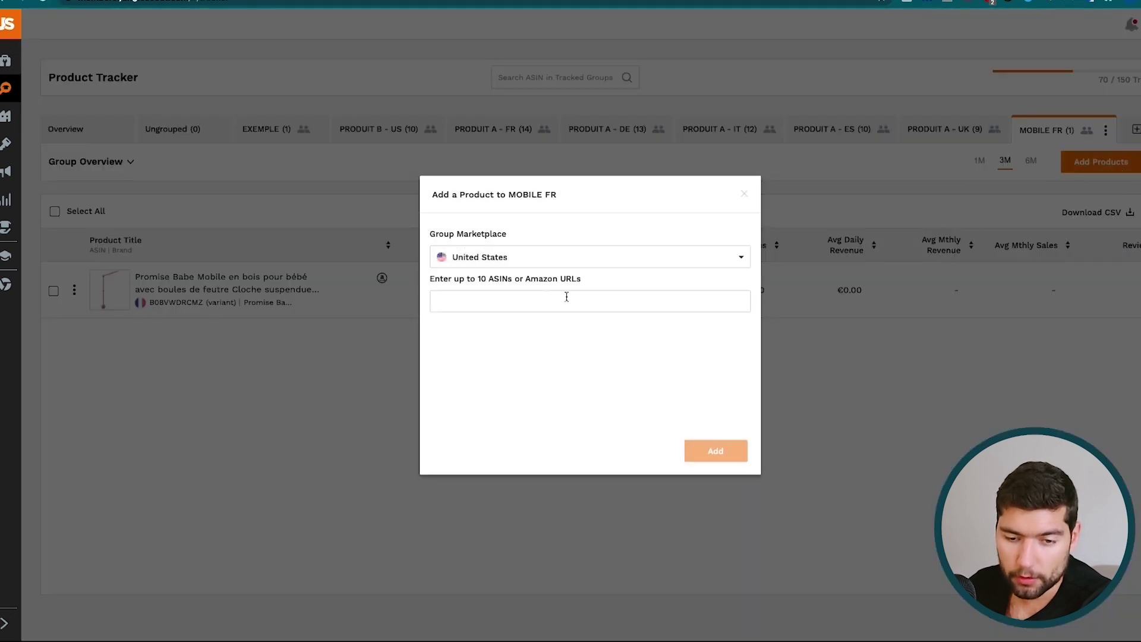
{"action": "left_click", "coordinate": [517, 264]}
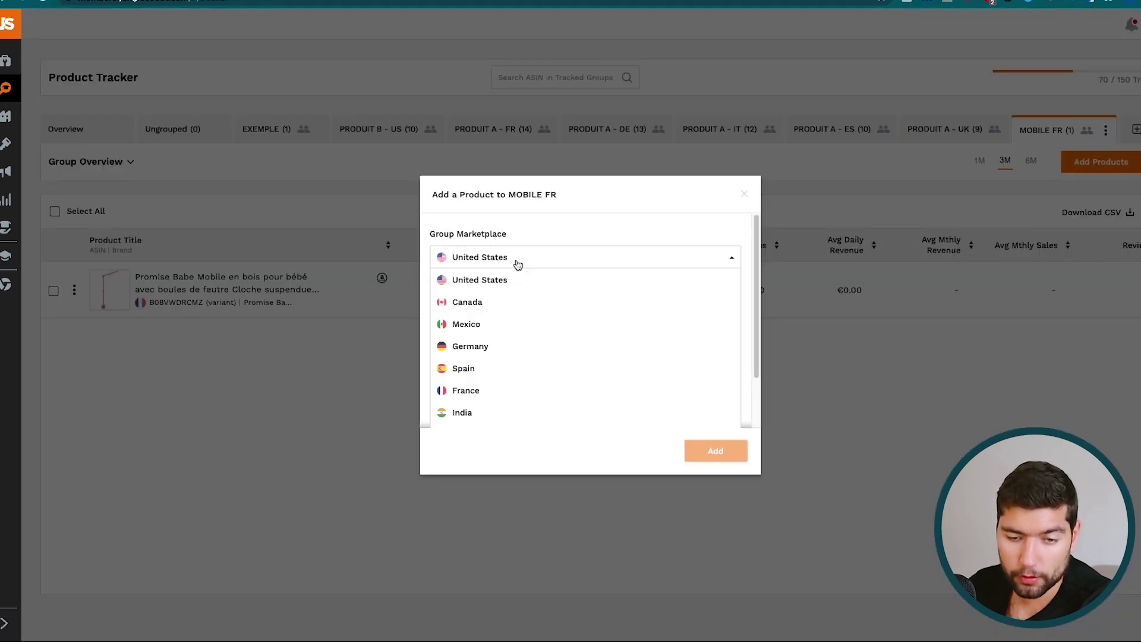
{"action": "left_click", "coordinate": [492, 390]}
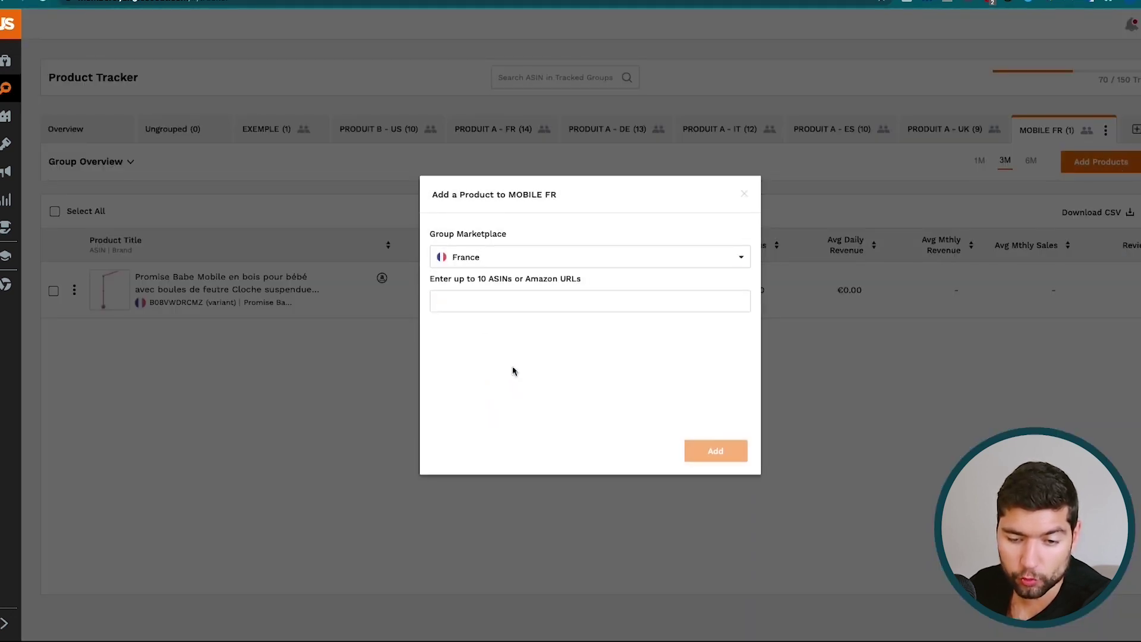
{"action": "left_click", "coordinate": [506, 292]}
{"action": "key", "text": "ctrl+v"}
{"action": "left_click", "coordinate": [733, 452]}
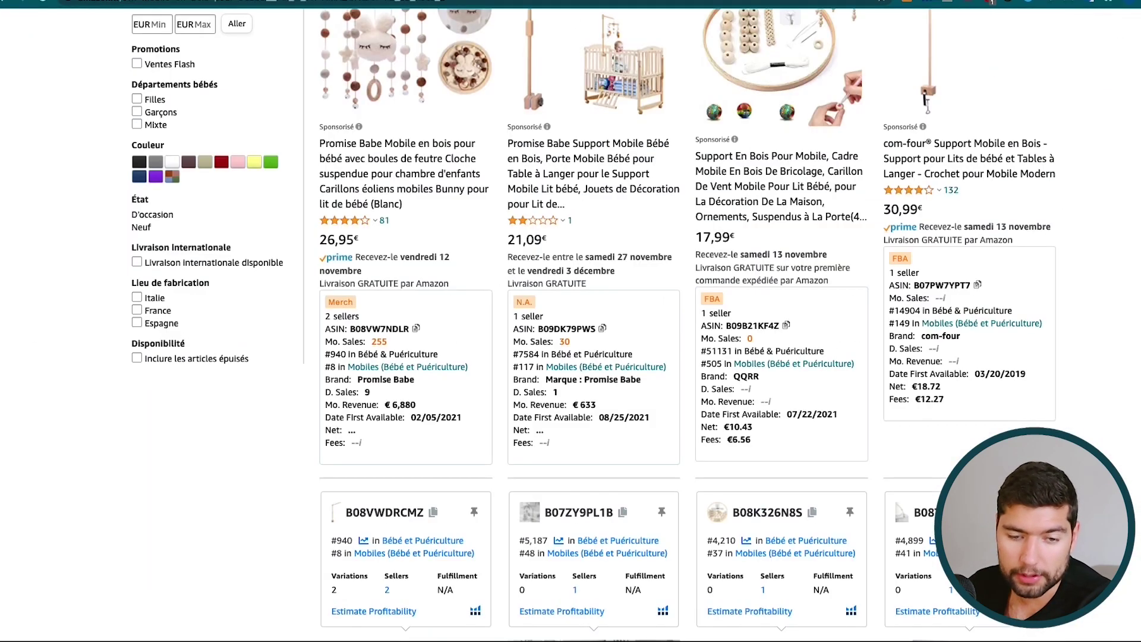
Run the Jungle Scout extension on the Amazon search results, widen its window and sort the products by monthly revenue, highest first
{"action": "scroll", "coordinate": [600, 149], "scroll_direction": "up", "scroll_amount": 1}
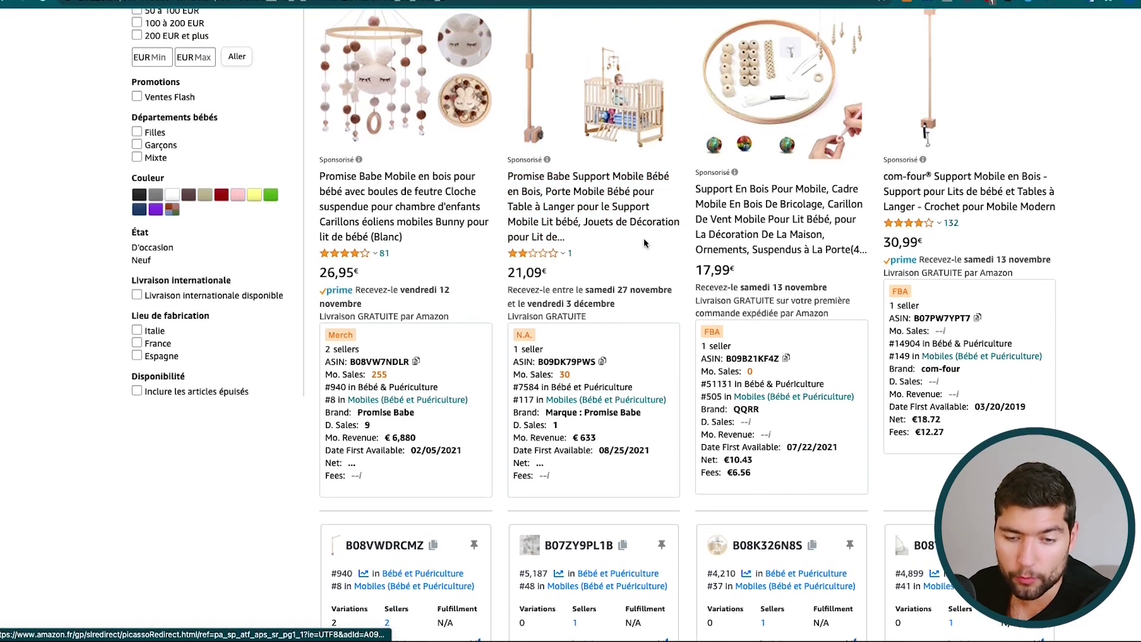
{"action": "scroll", "coordinate": [700, 244], "scroll_direction": "up", "scroll_amount": 1}
{"action": "scroll", "coordinate": [772, 220], "scroll_direction": "down", "scroll_amount": 10}
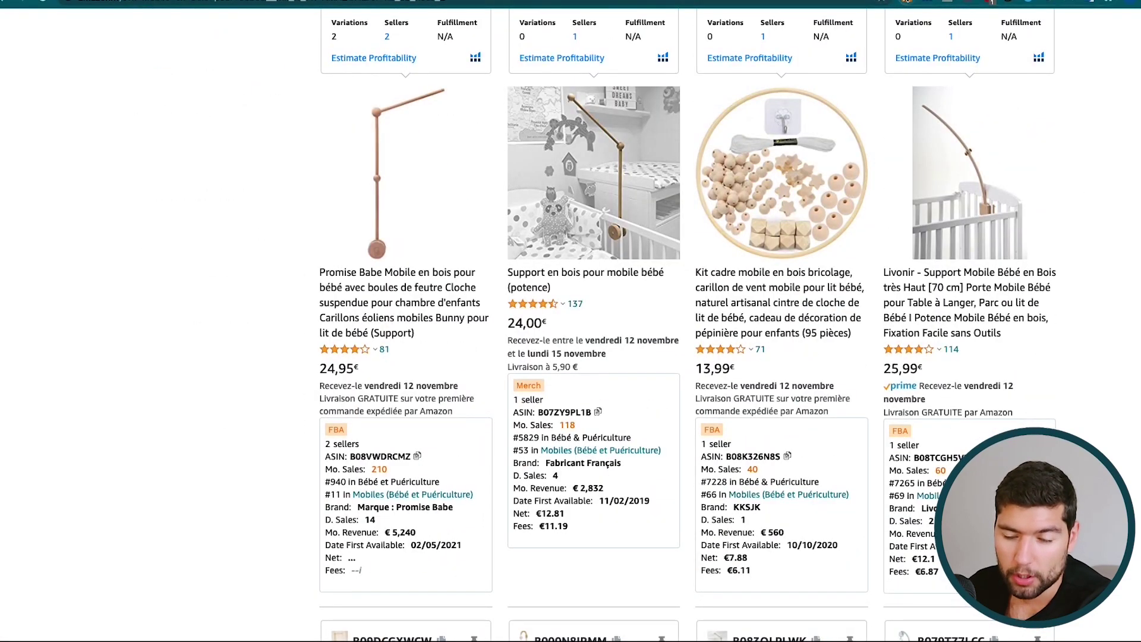
{"action": "left_click", "coordinate": [906, 3]}
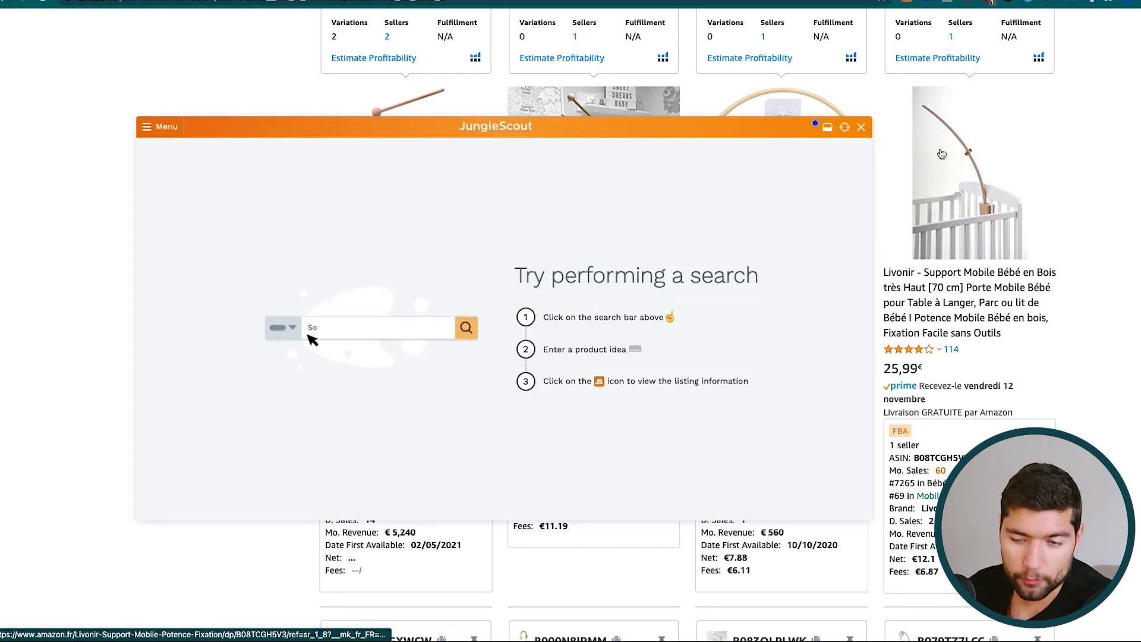
{"action": "left_click_drag", "start_coordinate": [873, 171], "coordinate": [1073, 178]}
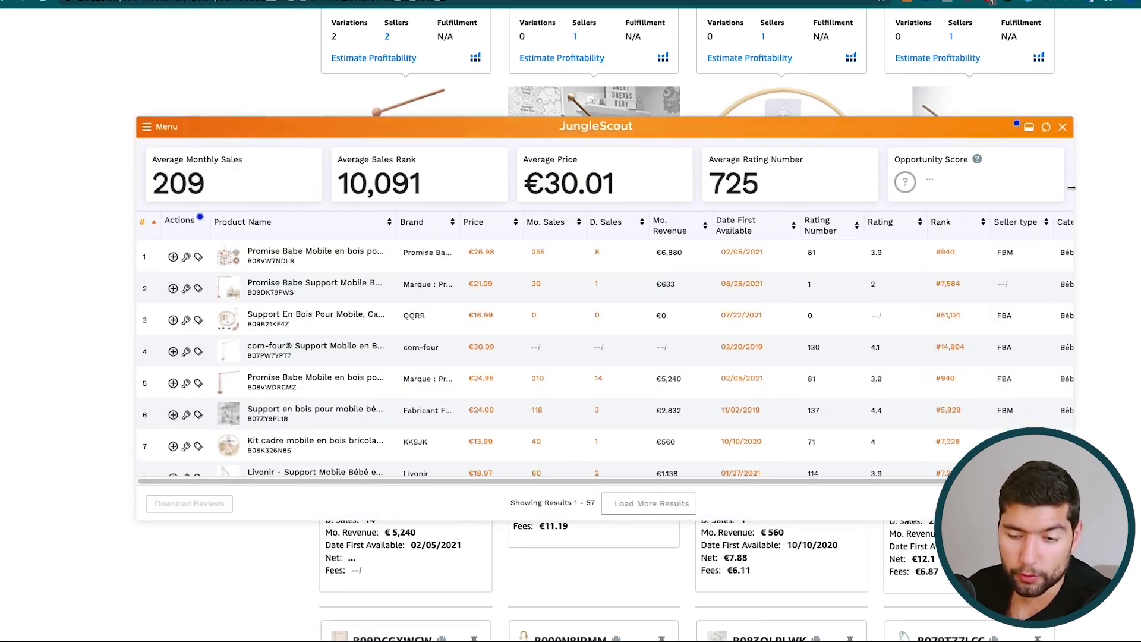
{"action": "left_click", "coordinate": [695, 233]}
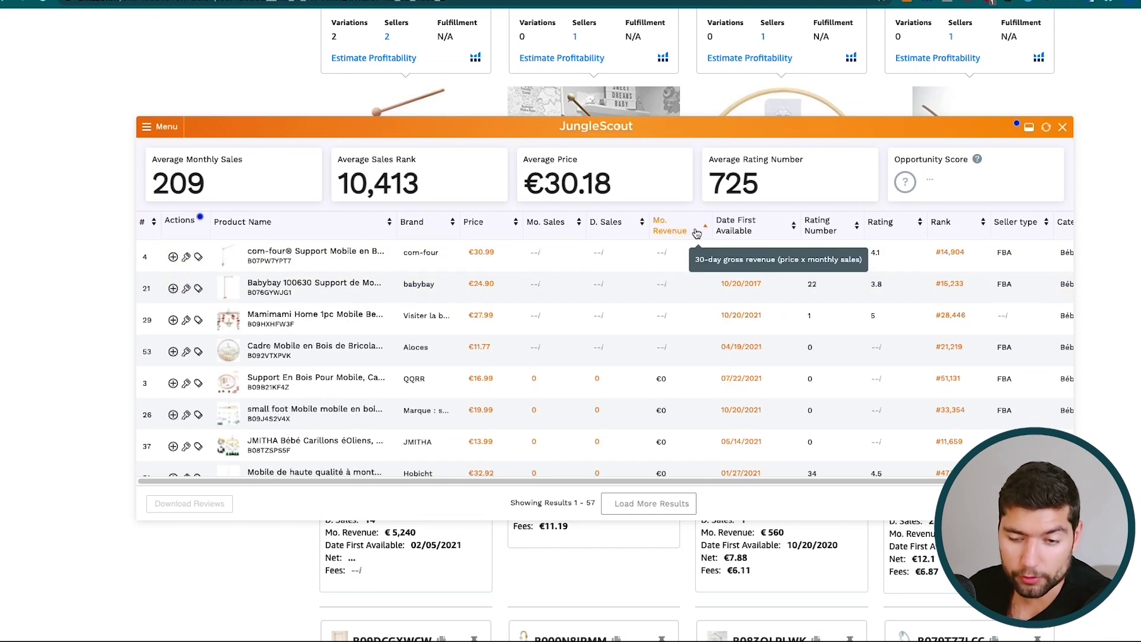
{"action": "left_click", "coordinate": [697, 233]}
Examine the products ranked by monthly revenue, previewing their images to identify those comparable to the wooden baby mobile
{"action": "mouse_move", "coordinate": [321, 259]}
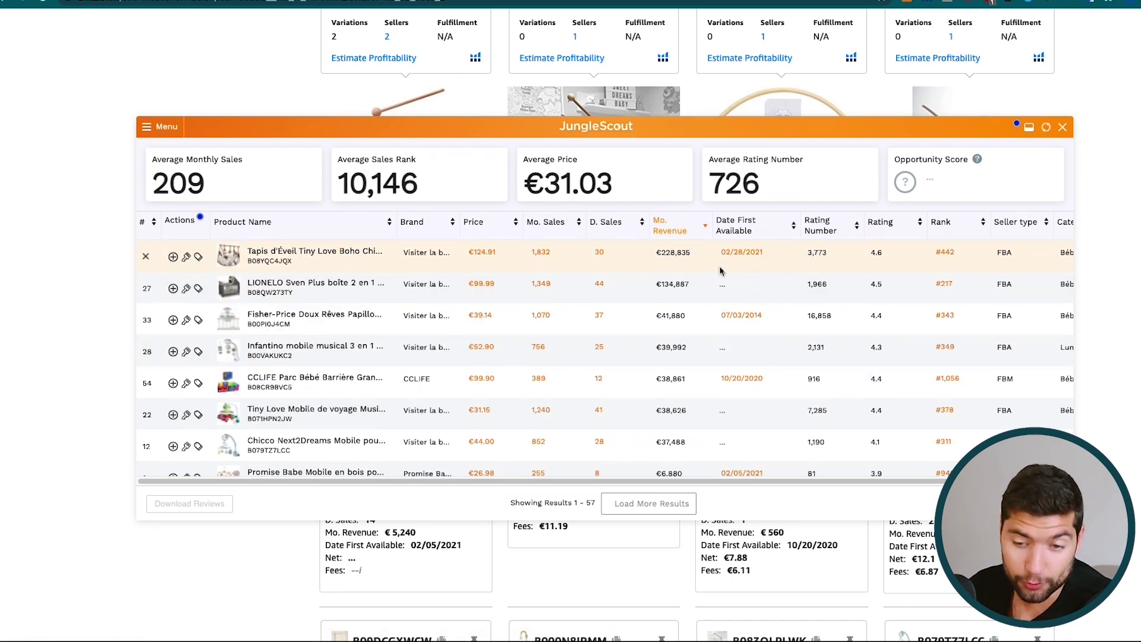
{"action": "mouse_move", "coordinate": [229, 288]}
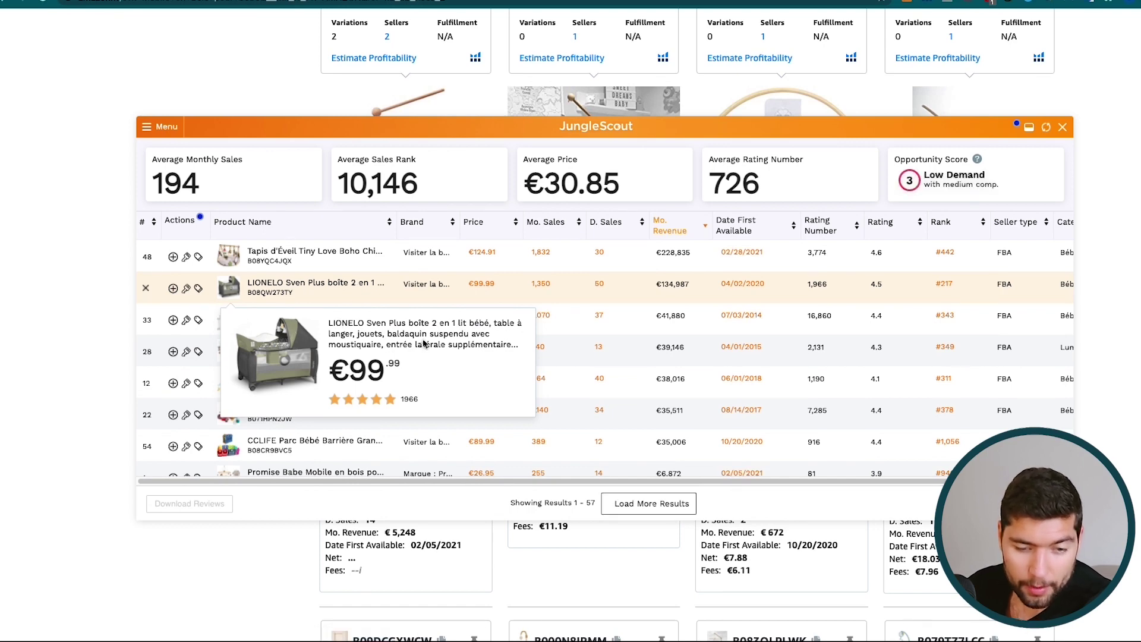
{"action": "mouse_move", "coordinate": [229, 319]}
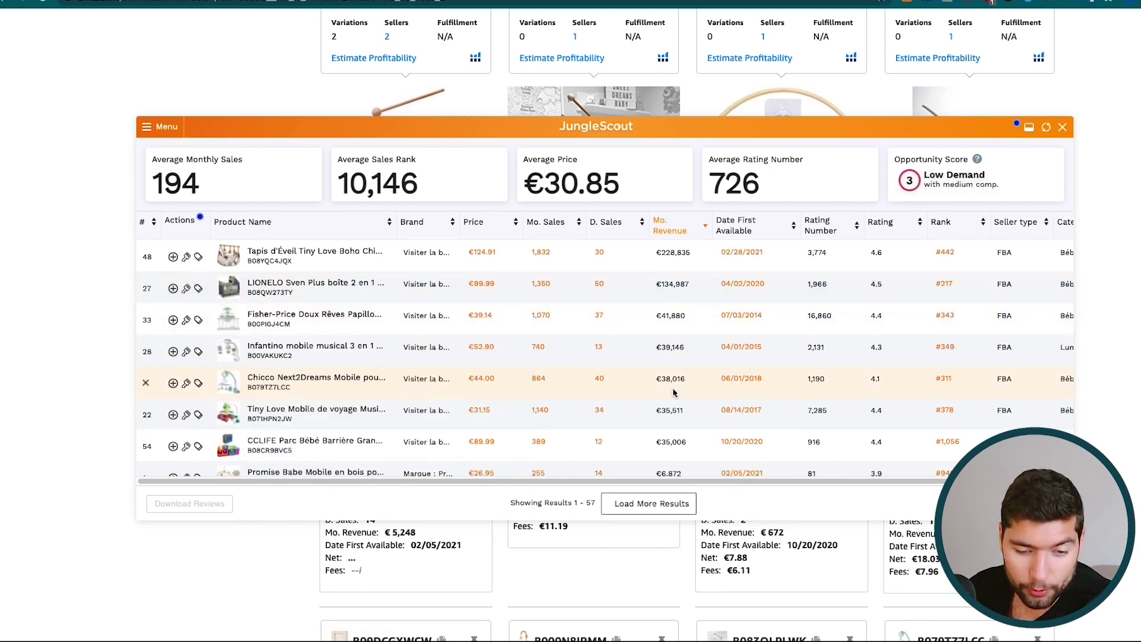
{"action": "mouse_move", "coordinate": [389, 383]}
{"action": "scroll", "coordinate": [342, 395], "scroll_direction": "down", "scroll_amount": 1}
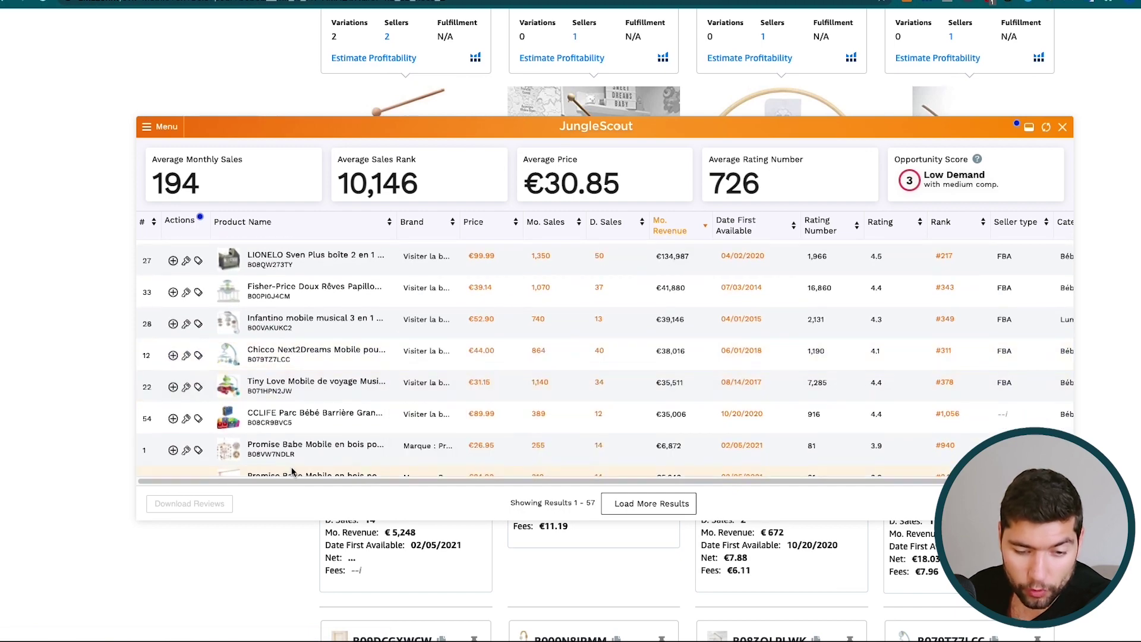
{"action": "mouse_move", "coordinate": [350, 456]}
{"action": "scroll", "coordinate": [350, 457], "scroll_direction": "down", "scroll_amount": 1}
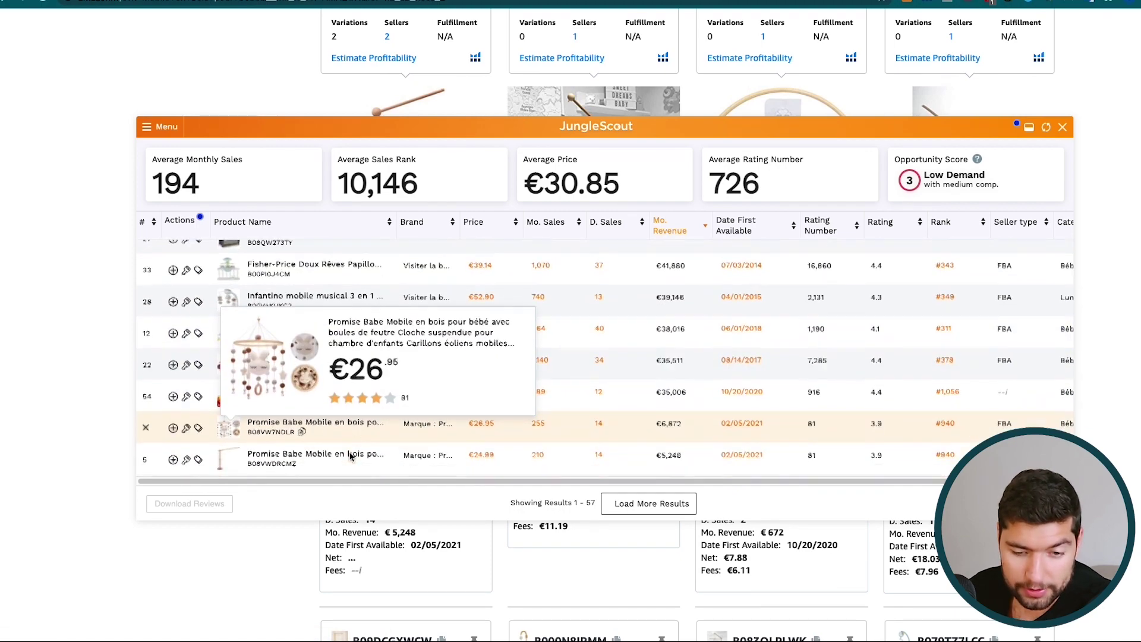
{"action": "scroll", "coordinate": [403, 453], "scroll_direction": "down", "scroll_amount": 1}
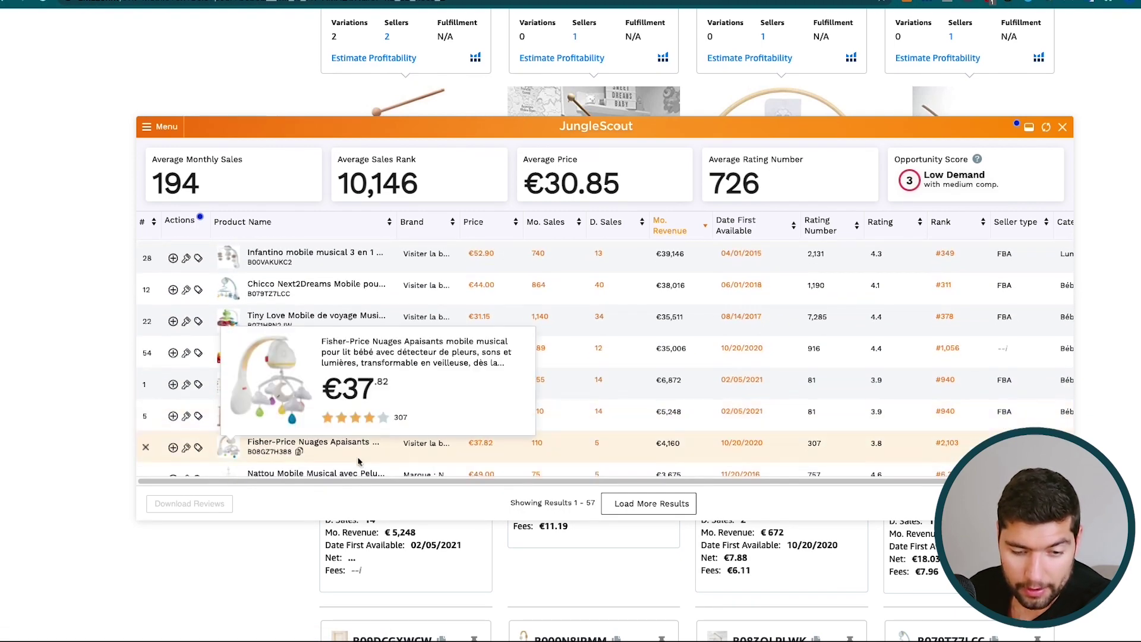
{"action": "scroll", "coordinate": [434, 448], "scroll_direction": "down", "scroll_amount": 2}
{"action": "mouse_move", "coordinate": [383, 447]}
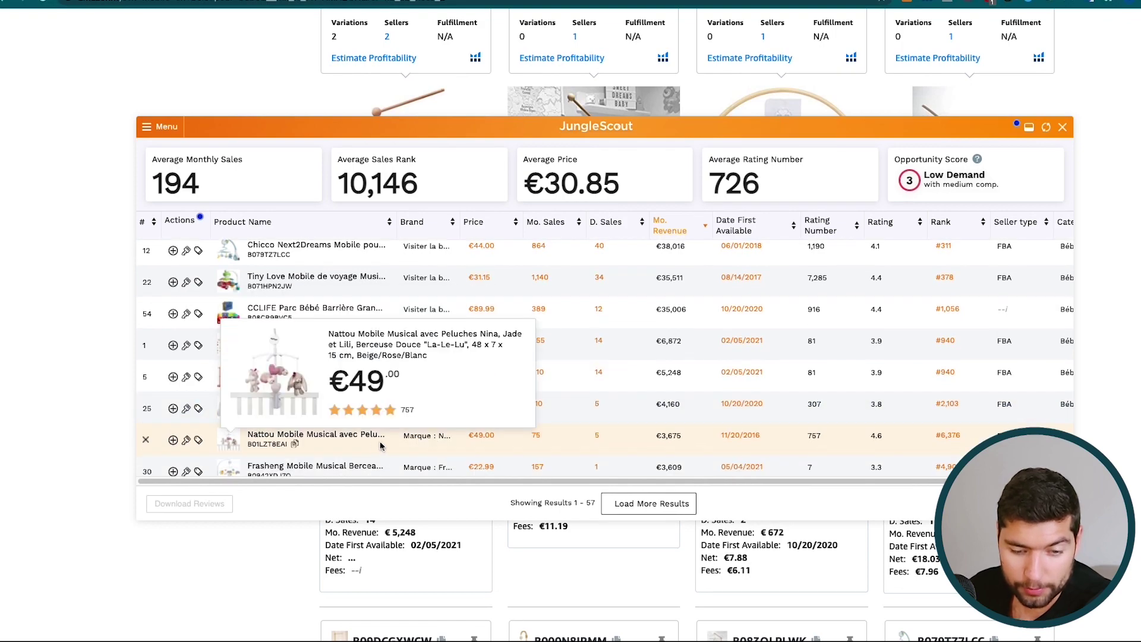
{"action": "scroll", "coordinate": [383, 447], "scroll_direction": "down", "scroll_amount": 5}
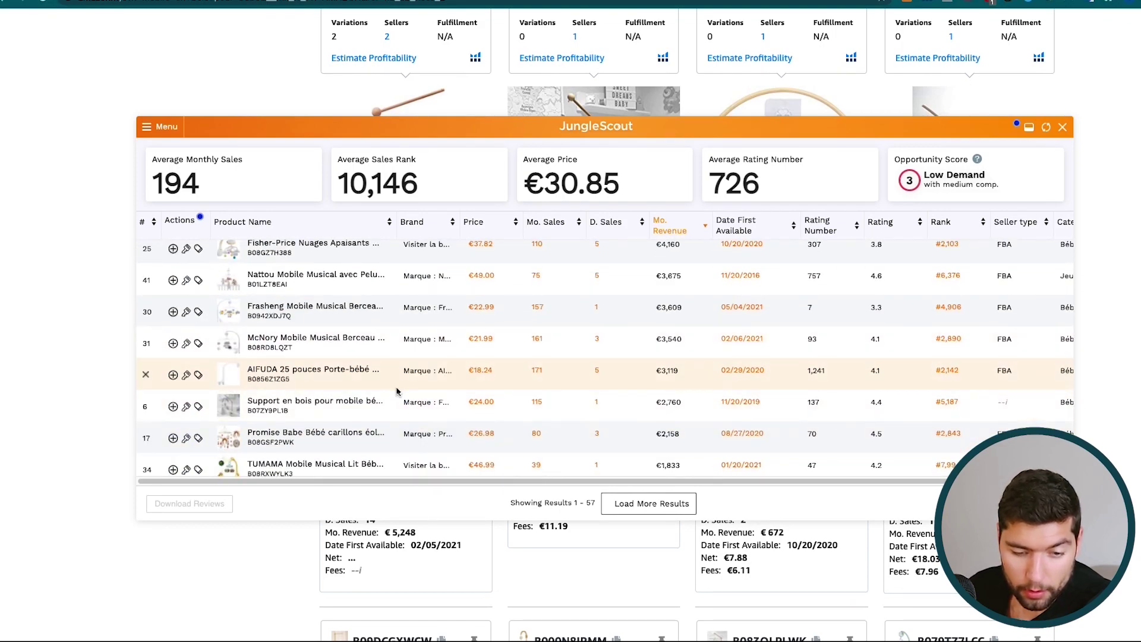
{"action": "mouse_move", "coordinate": [357, 409]}
{"action": "scroll", "coordinate": [355, 407], "scroll_direction": "down", "scroll_amount": 1}
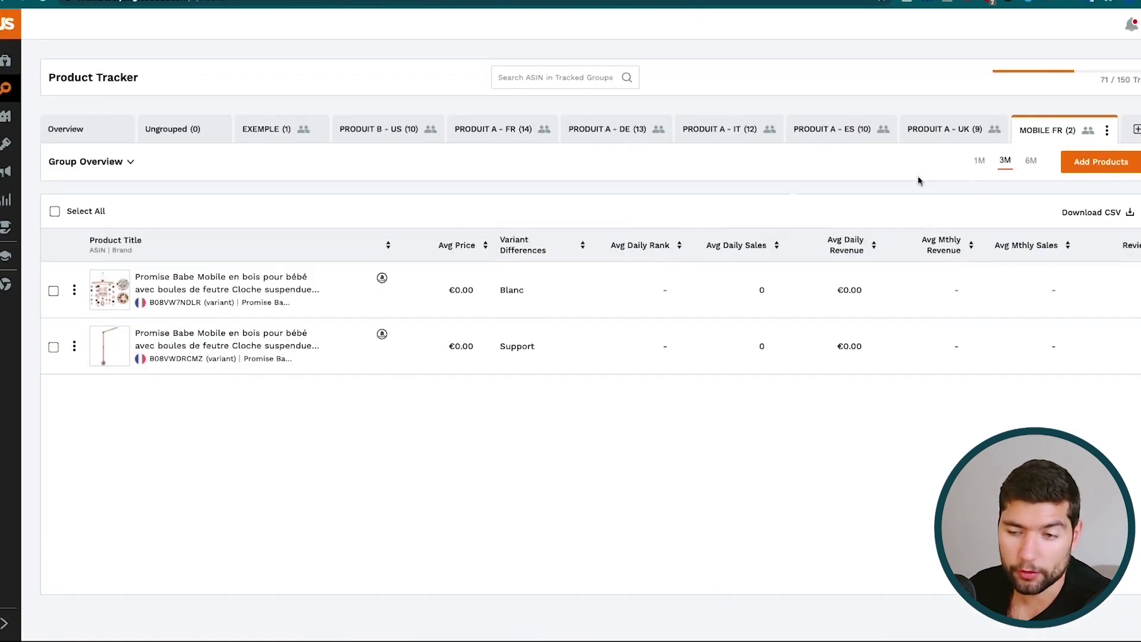
Add product B07ZY9PL1B from the France marketplace to the MOBILE FR group in the Product Tracker
{"action": "left_click", "coordinate": [1100, 162]}
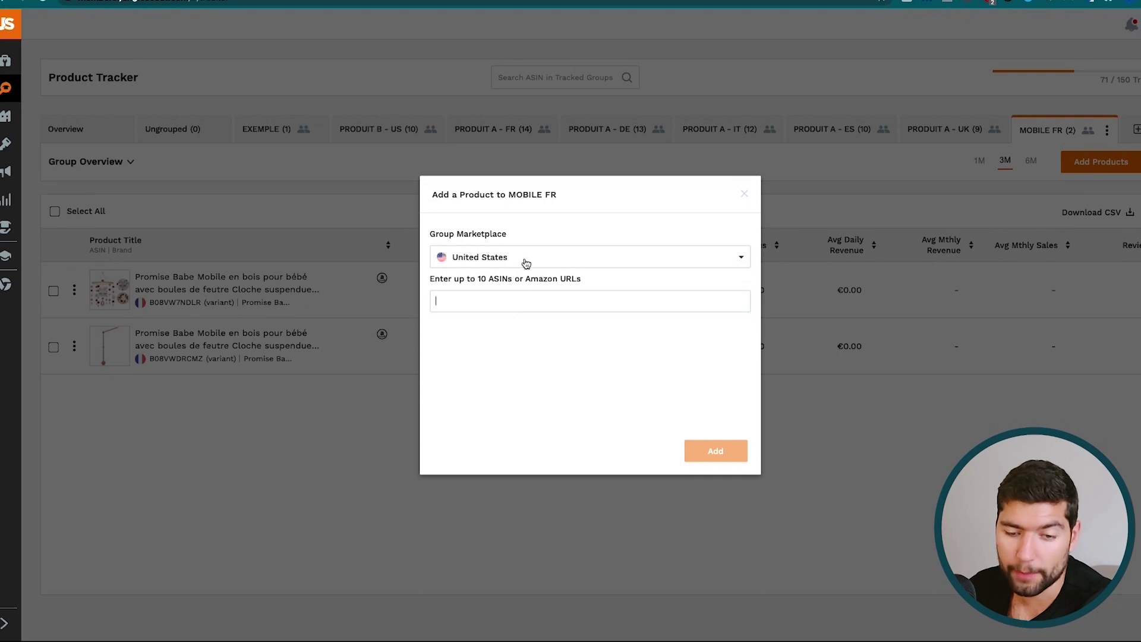
{"action": "left_click", "coordinate": [525, 261]}
{"action": "left_click", "coordinate": [514, 400]}
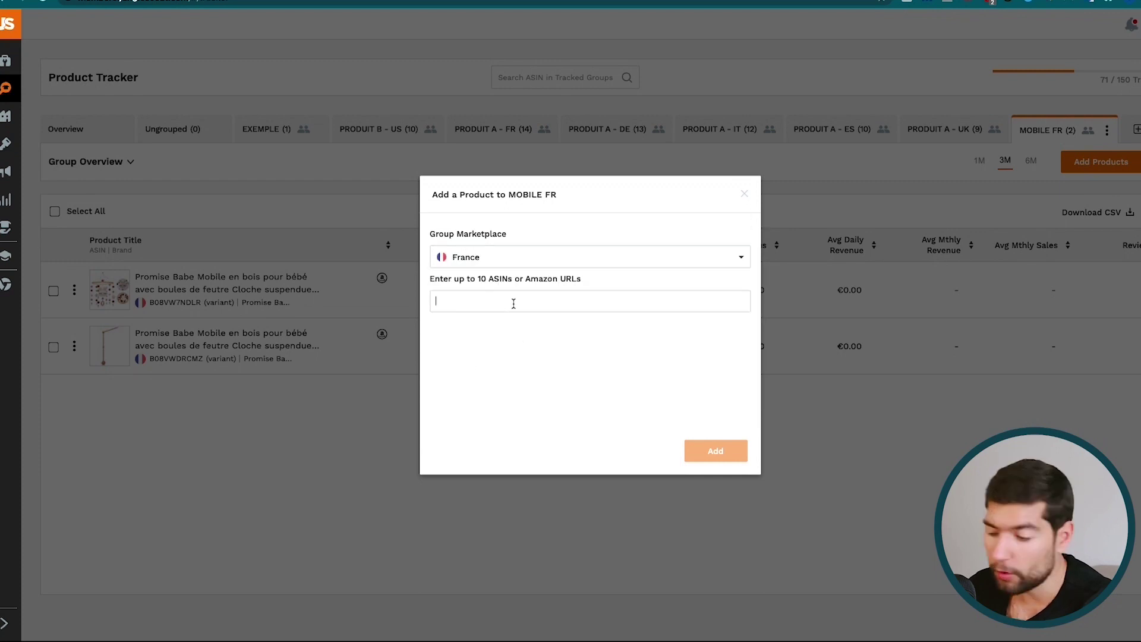
{"action": "left_click", "coordinate": [514, 304]}
{"action": "type", "text": "B07ZY9PL1B"}
{"action": "left_click", "coordinate": [712, 451]}
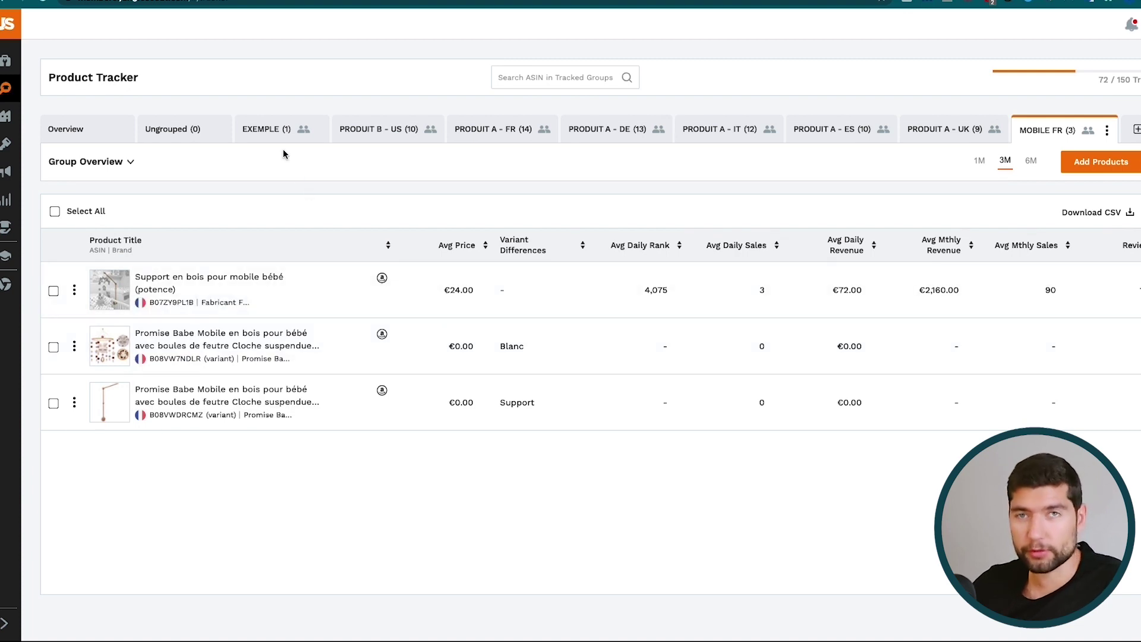
View the three-month product trends of the Taglory mat in the EXEMPLE group, with the rank curve hidden
{"action": "left_click", "coordinate": [253, 132]}
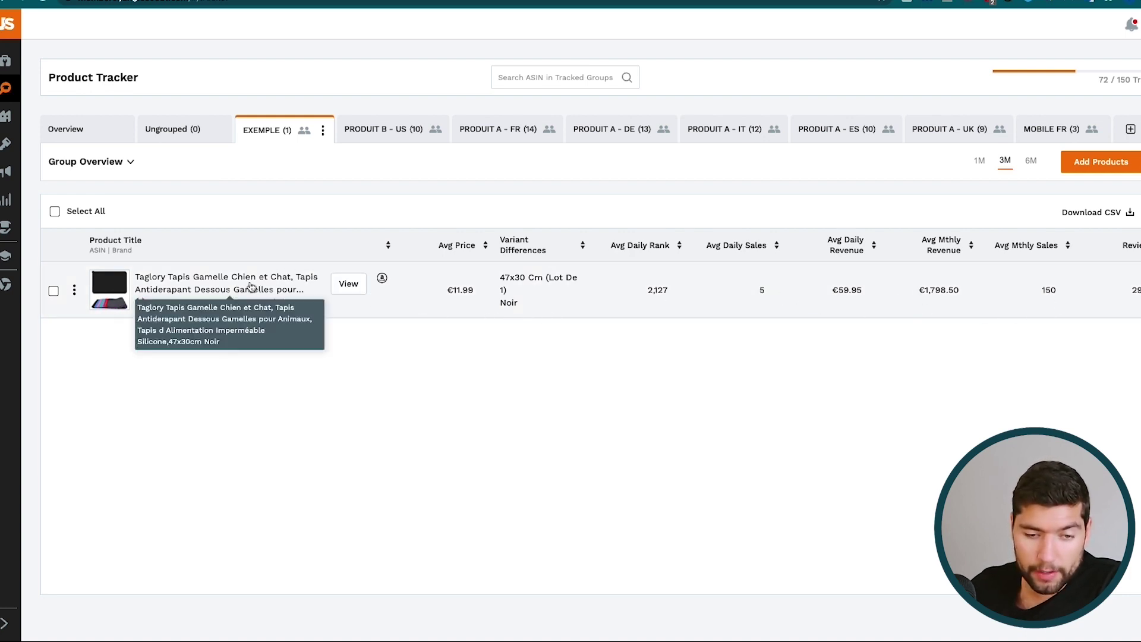
{"action": "left_click", "coordinate": [355, 287]}
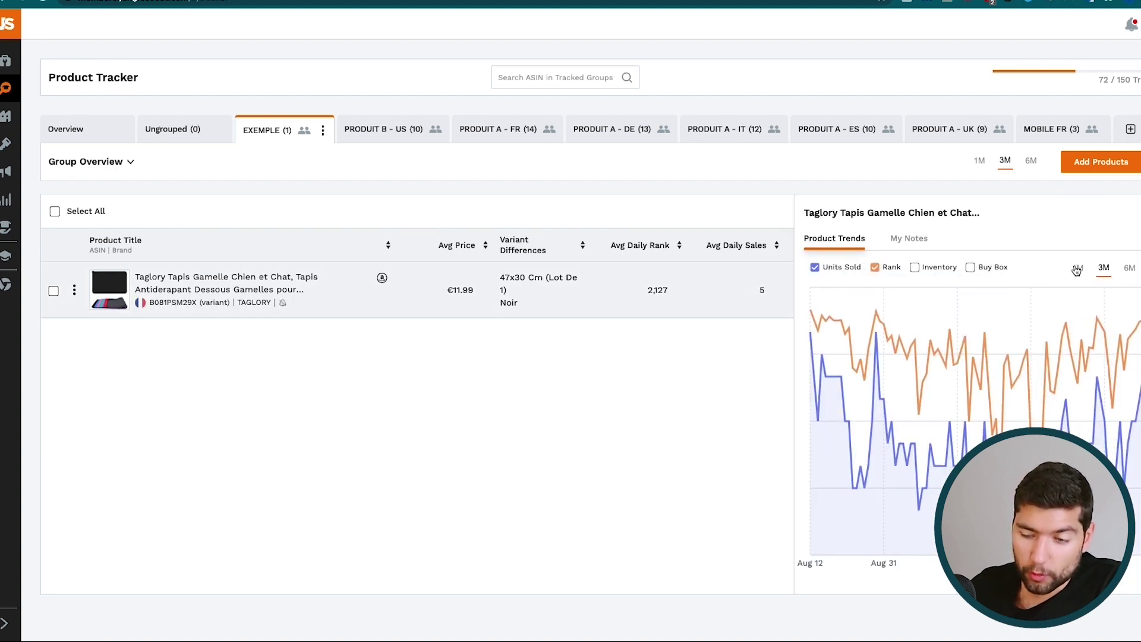
{"action": "left_click", "coordinate": [1101, 273]}
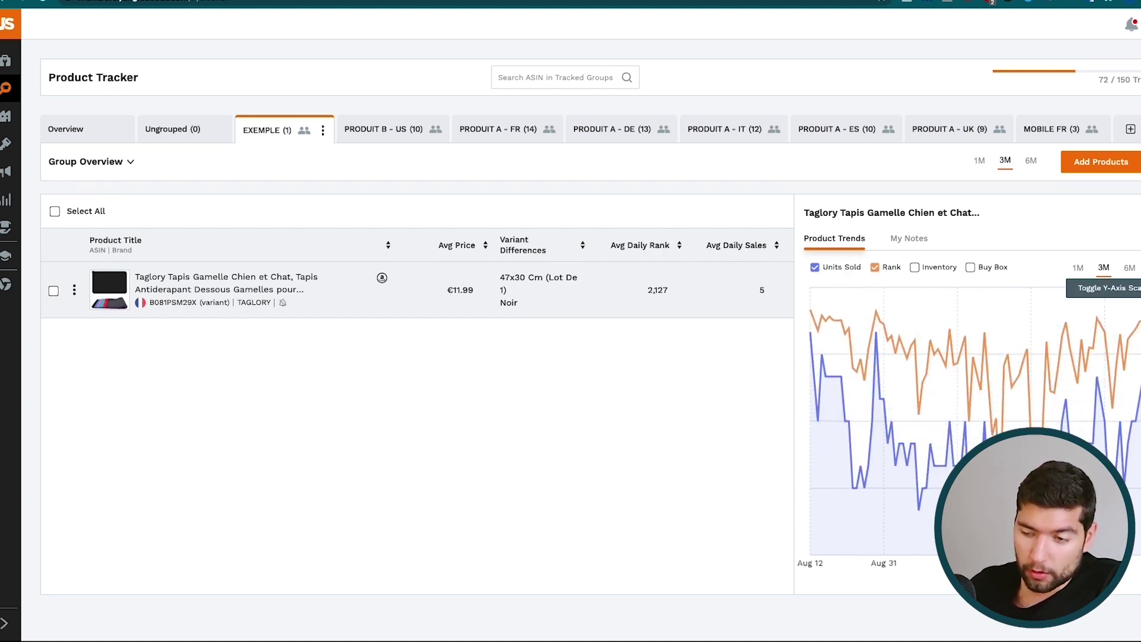
{"action": "left_click", "coordinate": [1114, 284]}
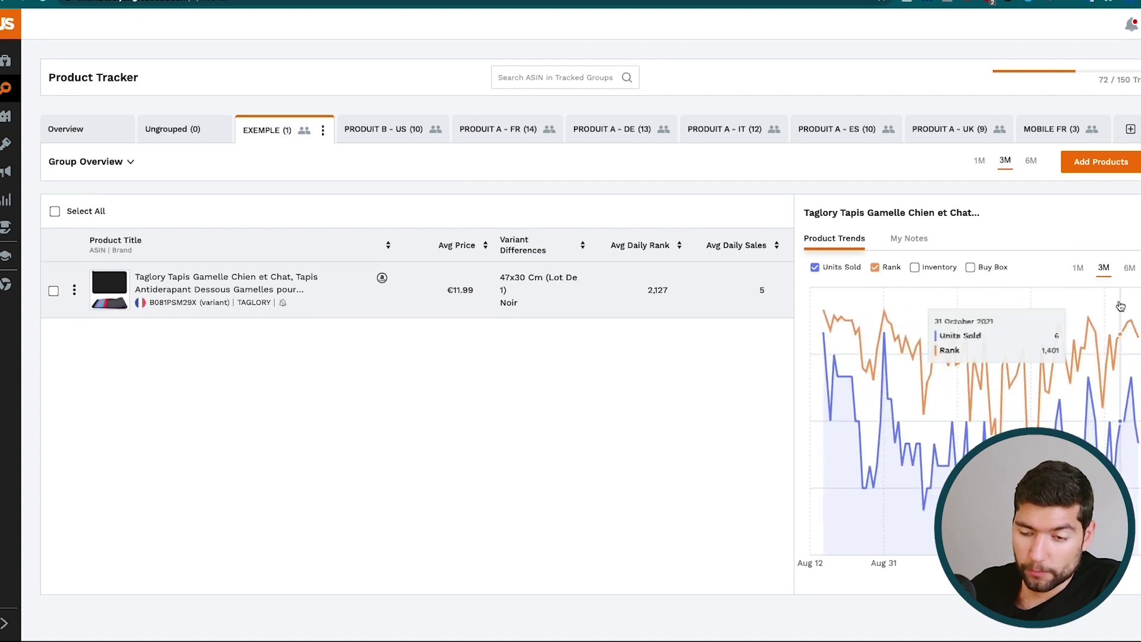
{"action": "left_click", "coordinate": [875, 267]}
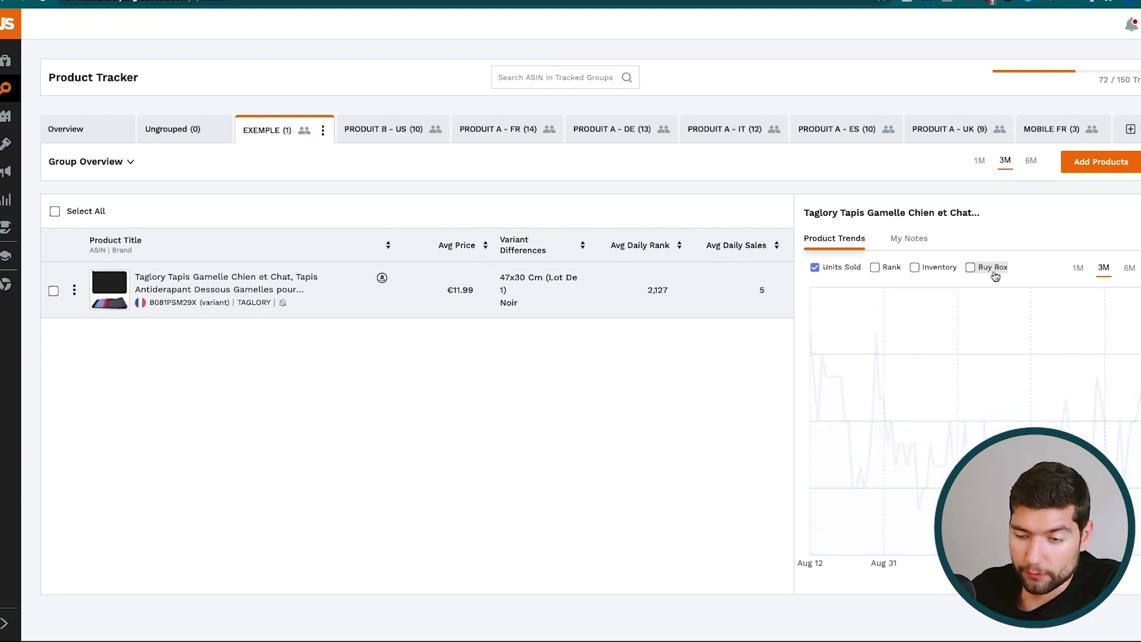
Close the trends chart and review the Taglory mat's average daily and monthly sales and revenue
{"action": "left_click", "coordinate": [757, 292]}
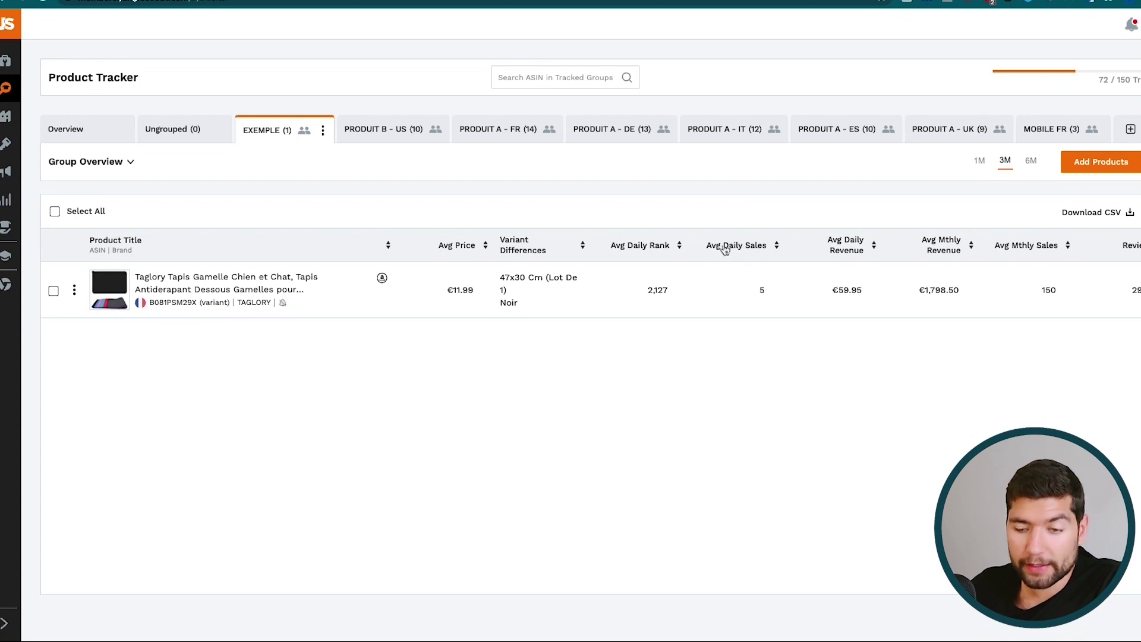
{"action": "left_click", "coordinate": [861, 286]}
{"action": "left_click", "coordinate": [861, 300]}
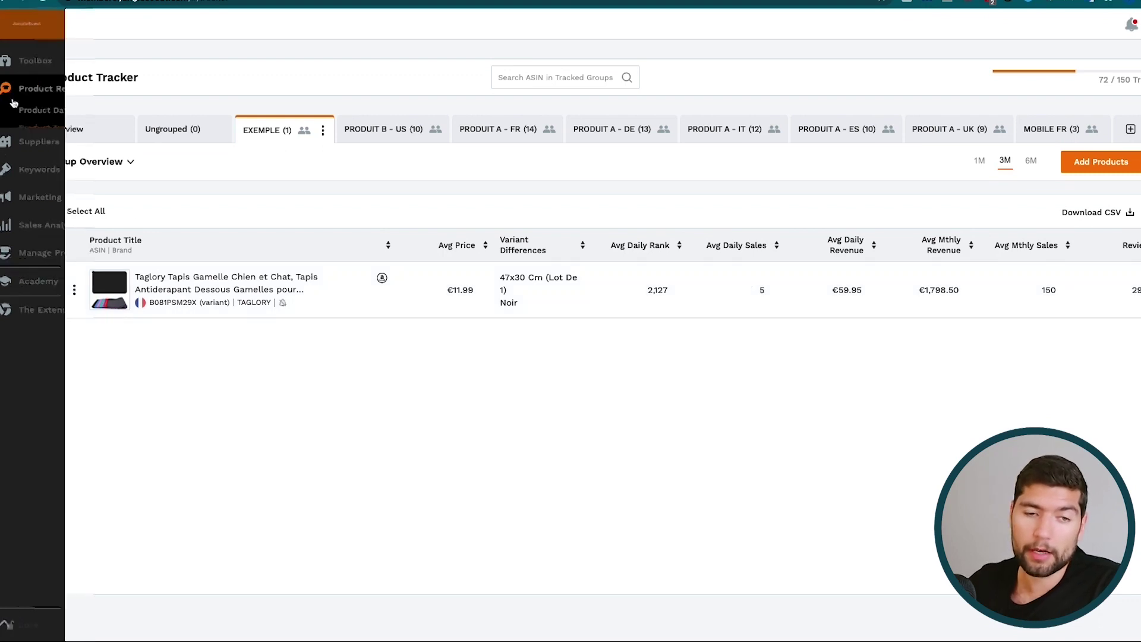
{"action": "left_click", "coordinate": [7, 285]}
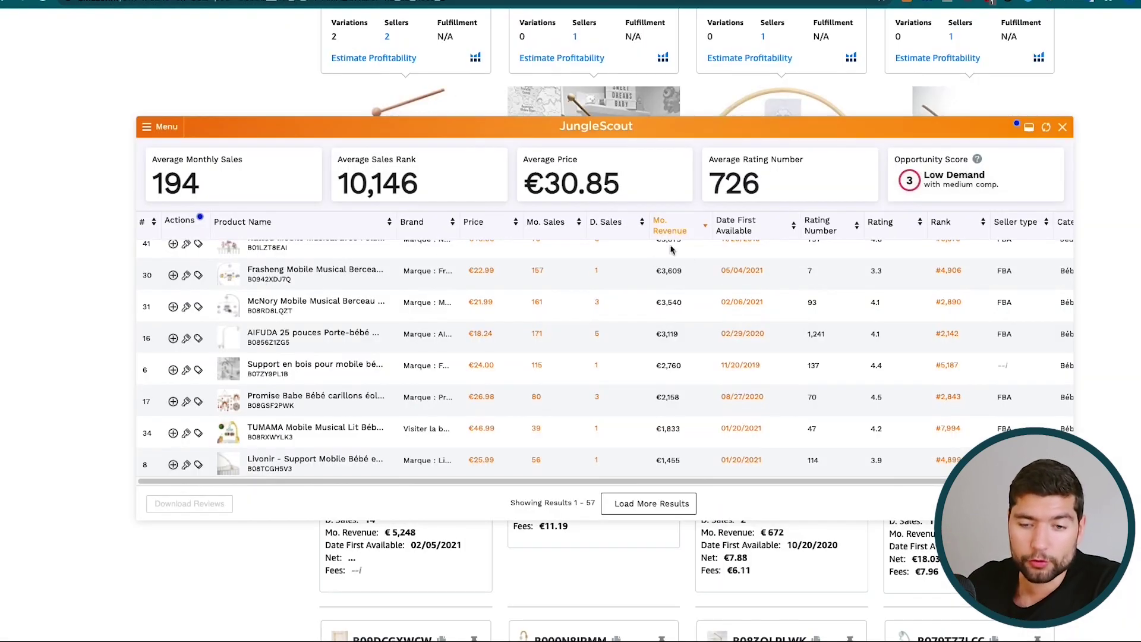
Return to the Jungle Scout results for wooden baby mobiles and compare the top sellers' monthly revenue and number of ratings
{"action": "scroll", "coordinate": [672, 250], "scroll_direction": "up", "scroll_amount": 10}
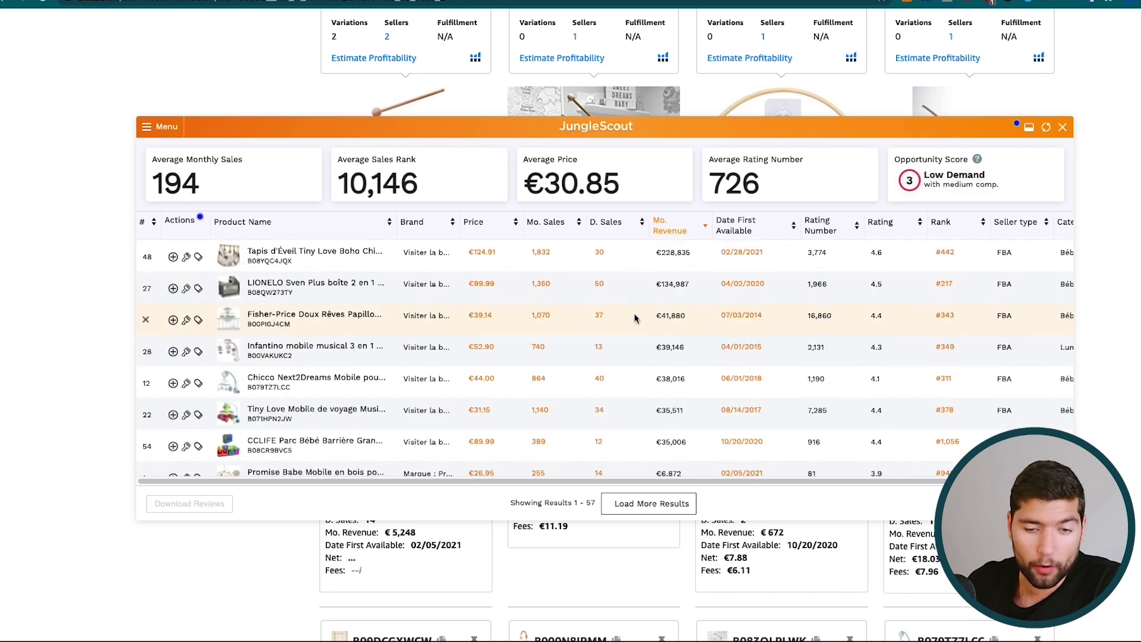
{"action": "mouse_move", "coordinate": [313, 259]}
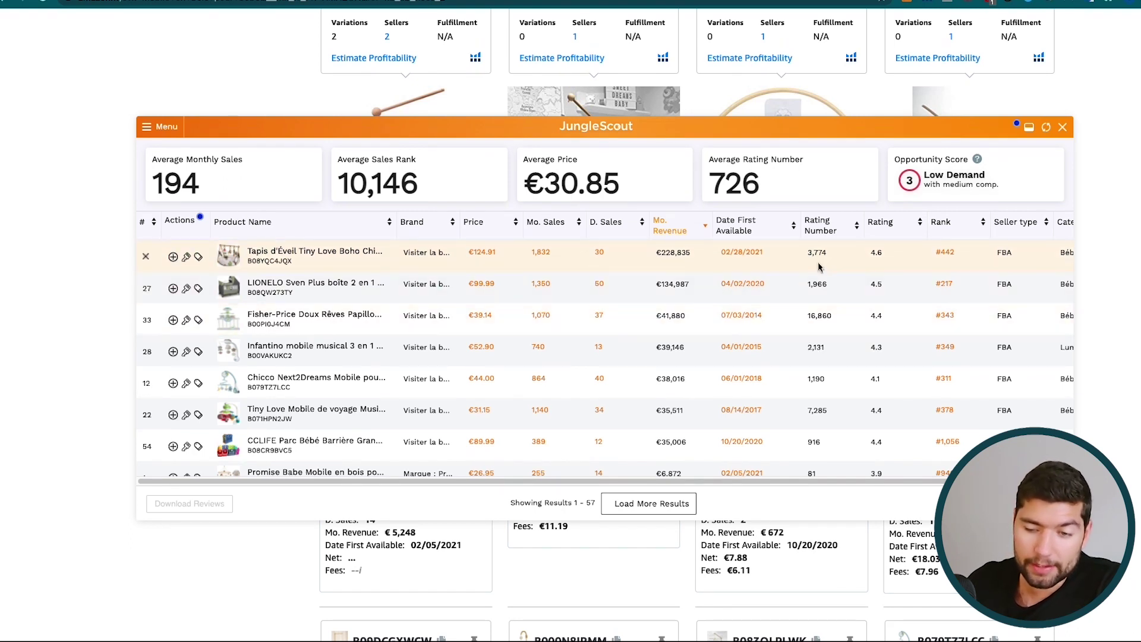
{"action": "scroll", "coordinate": [839, 318], "scroll_direction": "down", "scroll_amount": 1}
{"action": "scroll", "coordinate": [839, 314], "scroll_direction": "down", "scroll_amount": 2}
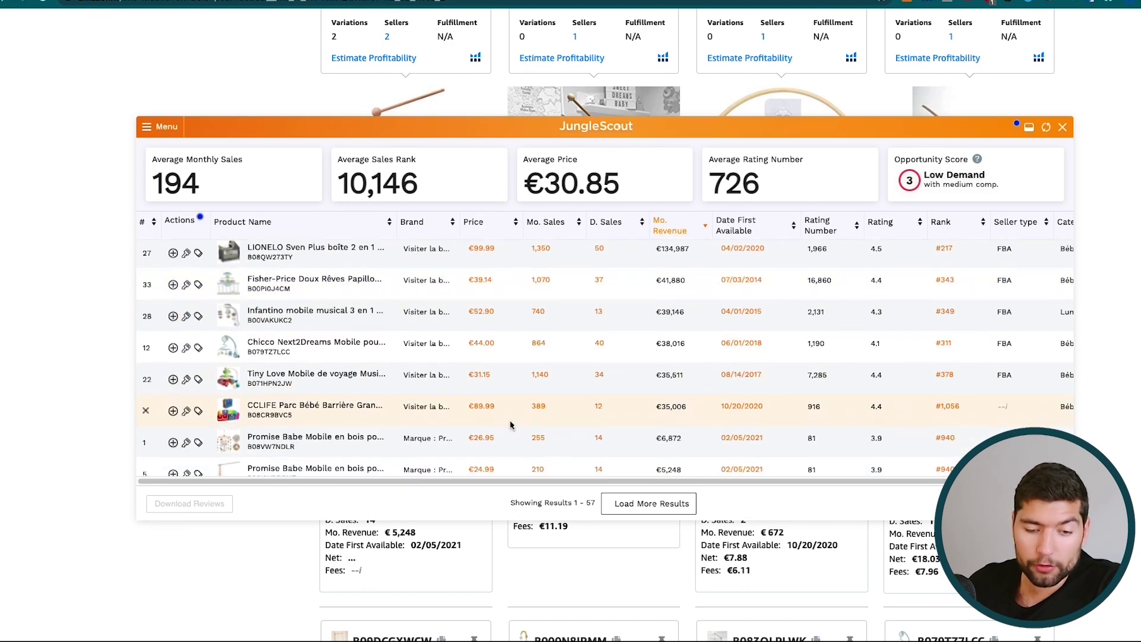
{"action": "mouse_move", "coordinate": [378, 445]}
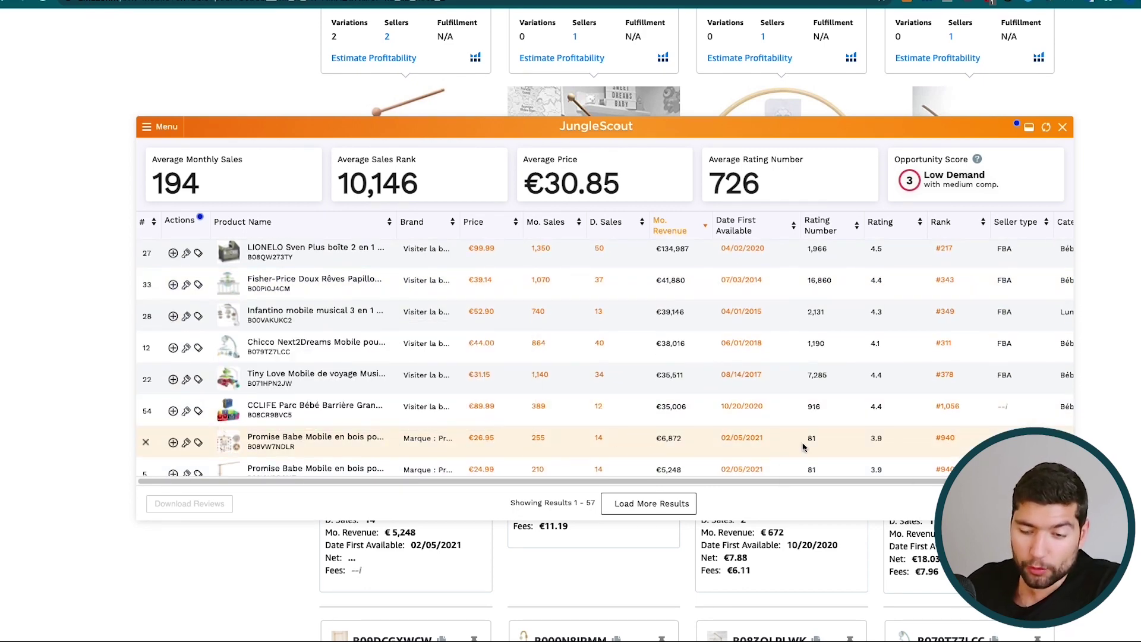
Compare the monthly revenue of the Promise Babe wooden mobiles with the top sellers and preview the Promise Babe and Tiny Love Boho Chic products
{"action": "left_click_drag", "start_coordinate": [681, 440], "coordinate": [664, 444]}
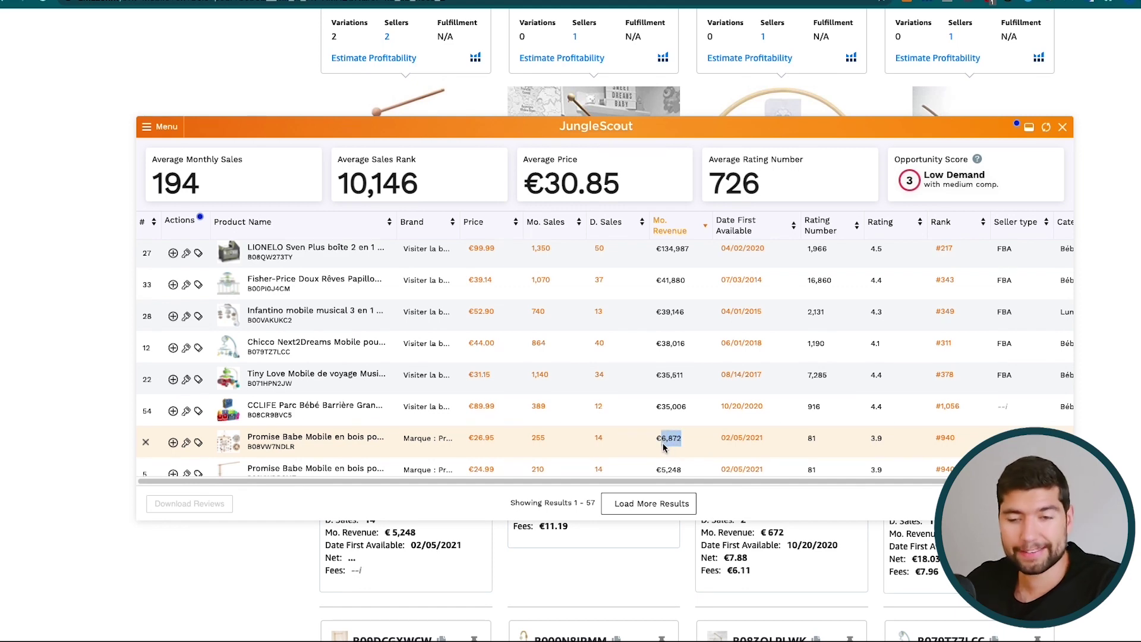
{"action": "scroll", "coordinate": [857, 409], "scroll_direction": "down", "scroll_amount": 3}
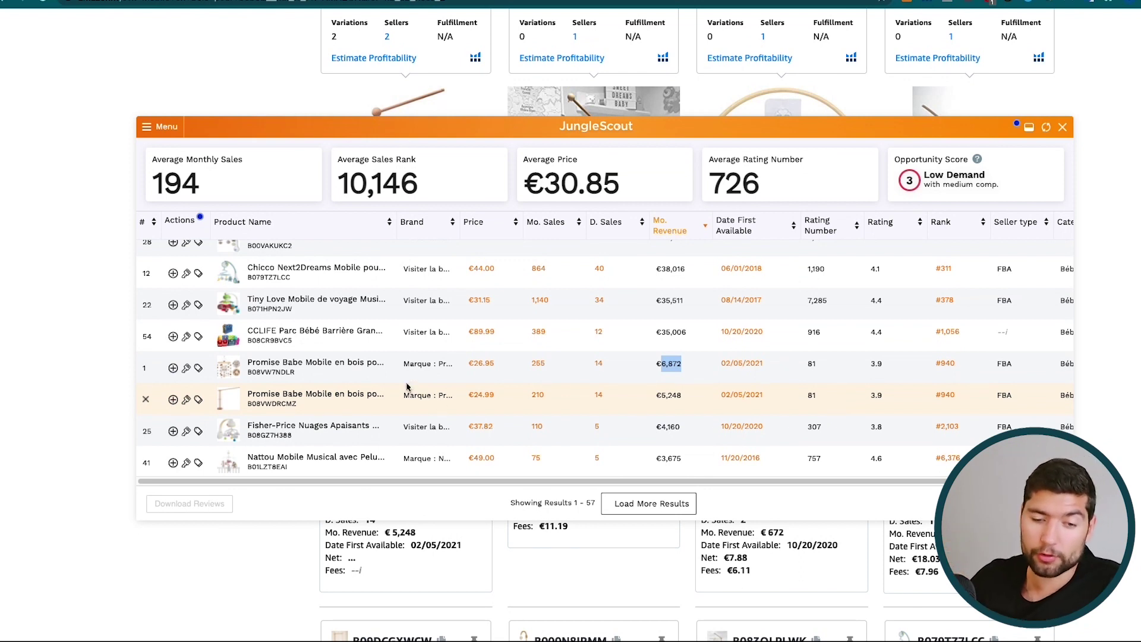
{"action": "mouse_move", "coordinate": [318, 364]}
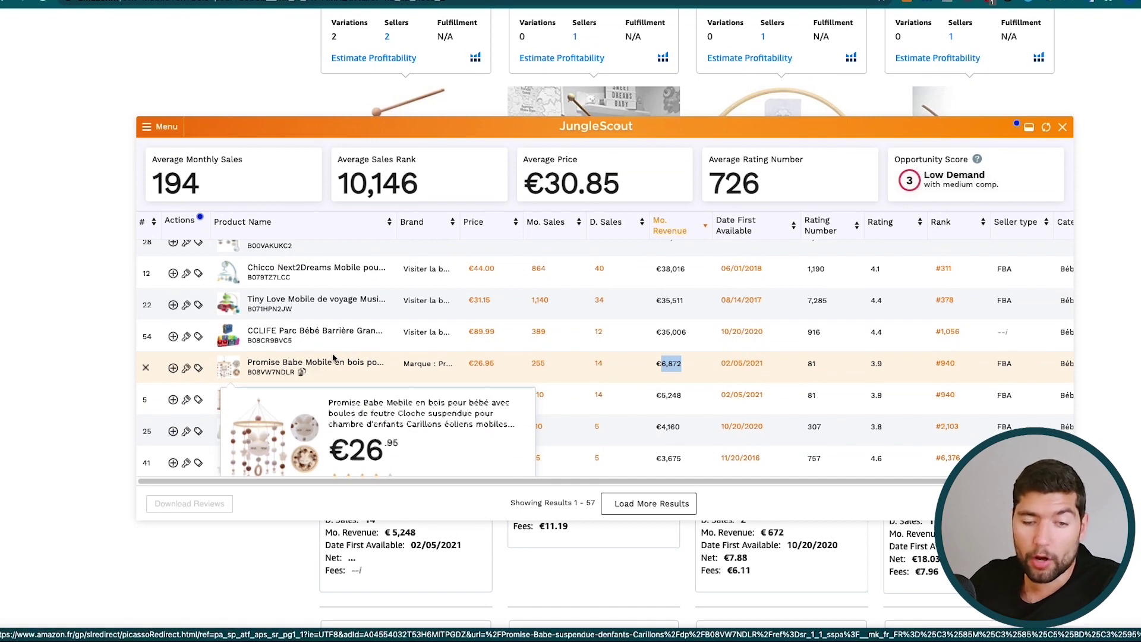
{"action": "scroll", "coordinate": [316, 315], "scroll_direction": "up", "scroll_amount": 4}
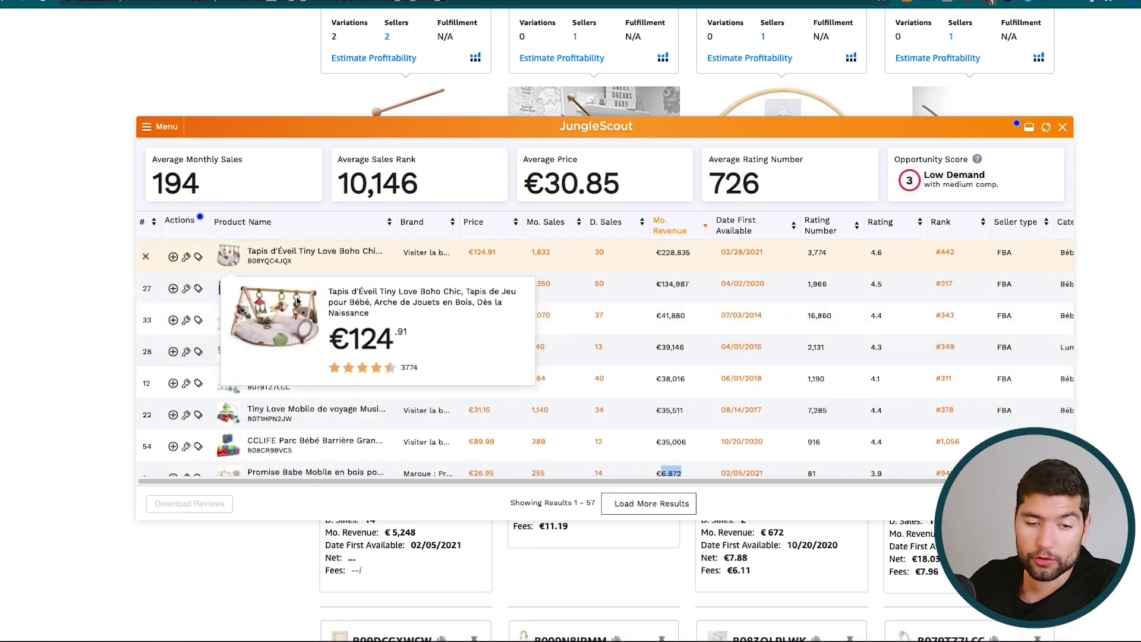
{"action": "mouse_move", "coordinate": [331, 291]}
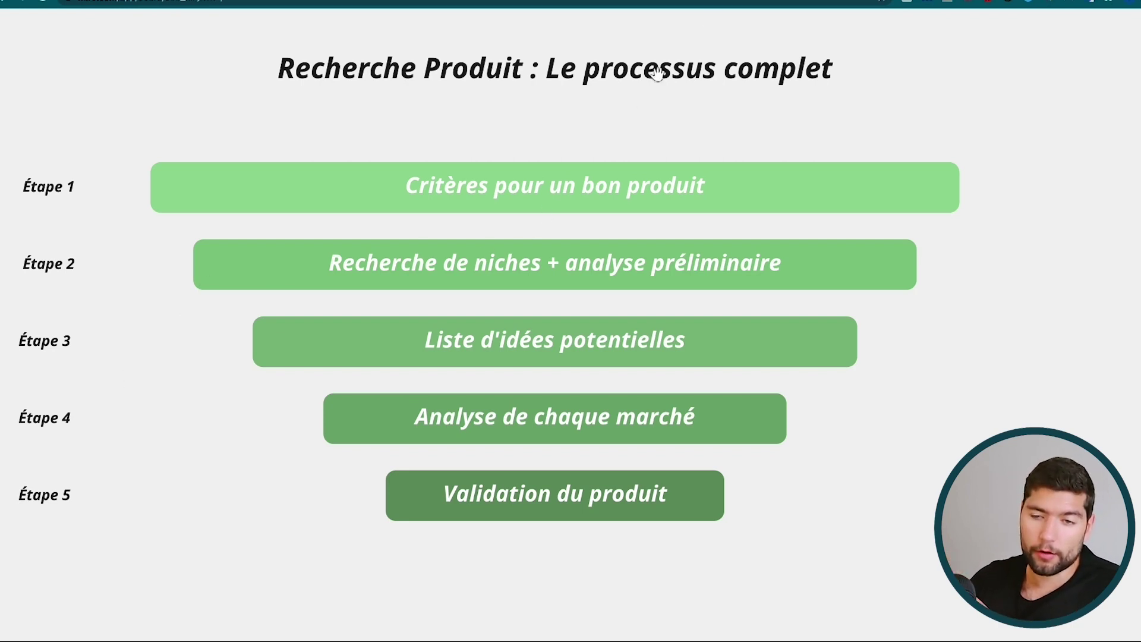
Switch to the Recherche produit spreadsheet in Google Sheets, showing the Liste initiale sheet of product candidates
{"action": "key", "text": "ctrl+Tab"}
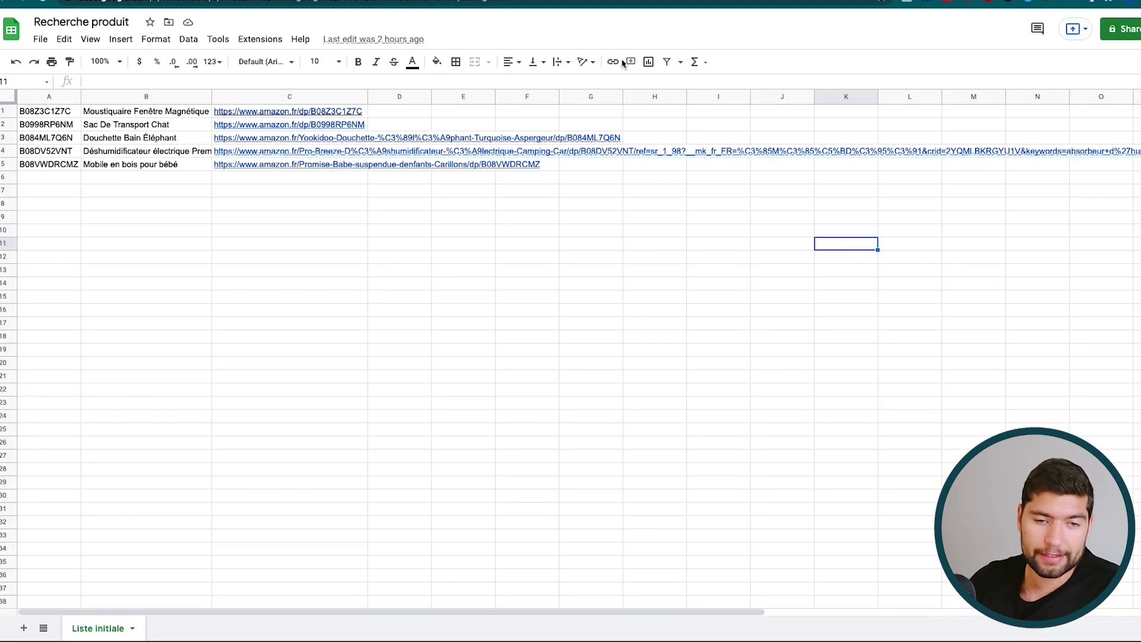